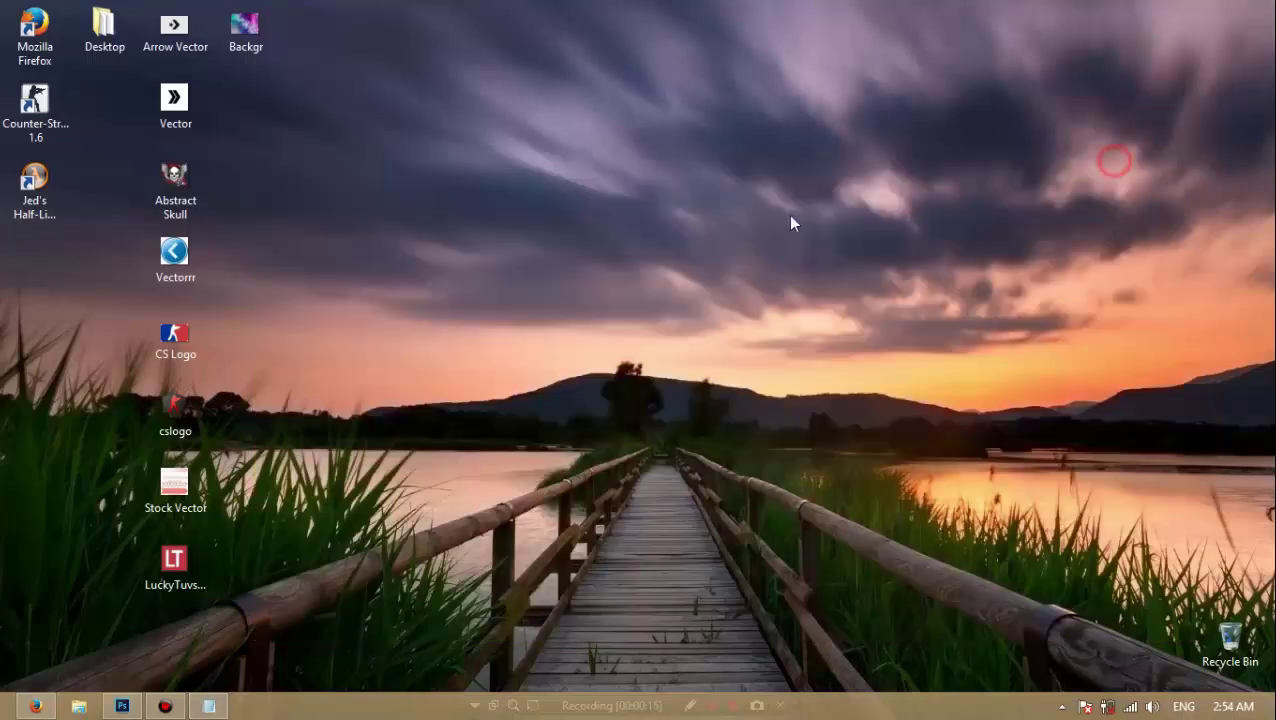
# - Launch Jed's Half-Life Model Viewer and bring up the dialog for loading a model
pyautogui.doubleClick(34, 185)
pyautogui.moveTo(323, 32); pyautogui.dragTo(734, 105)
pyautogui.click(453, 131)
pyautogui.click(462, 155)
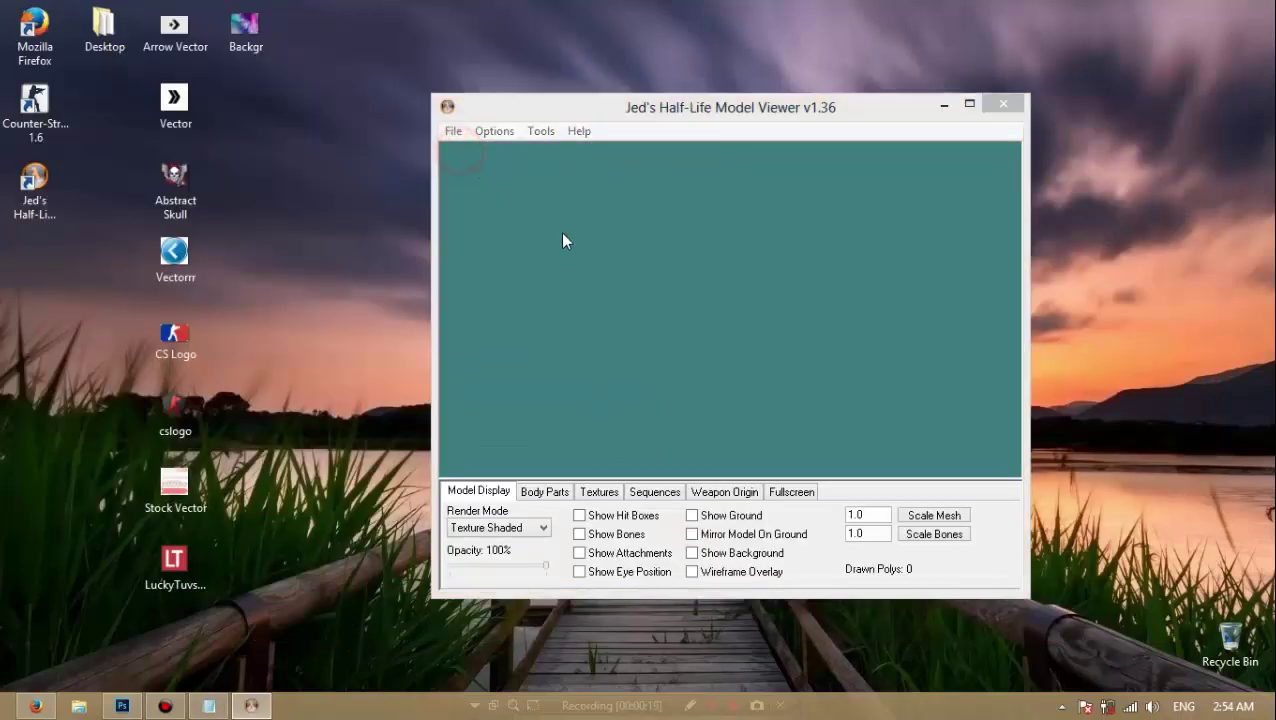
# - Browse to the C:\Games\Counter-Strike\cstrike\models folder for the model file
pyautogui.click(800, 353)
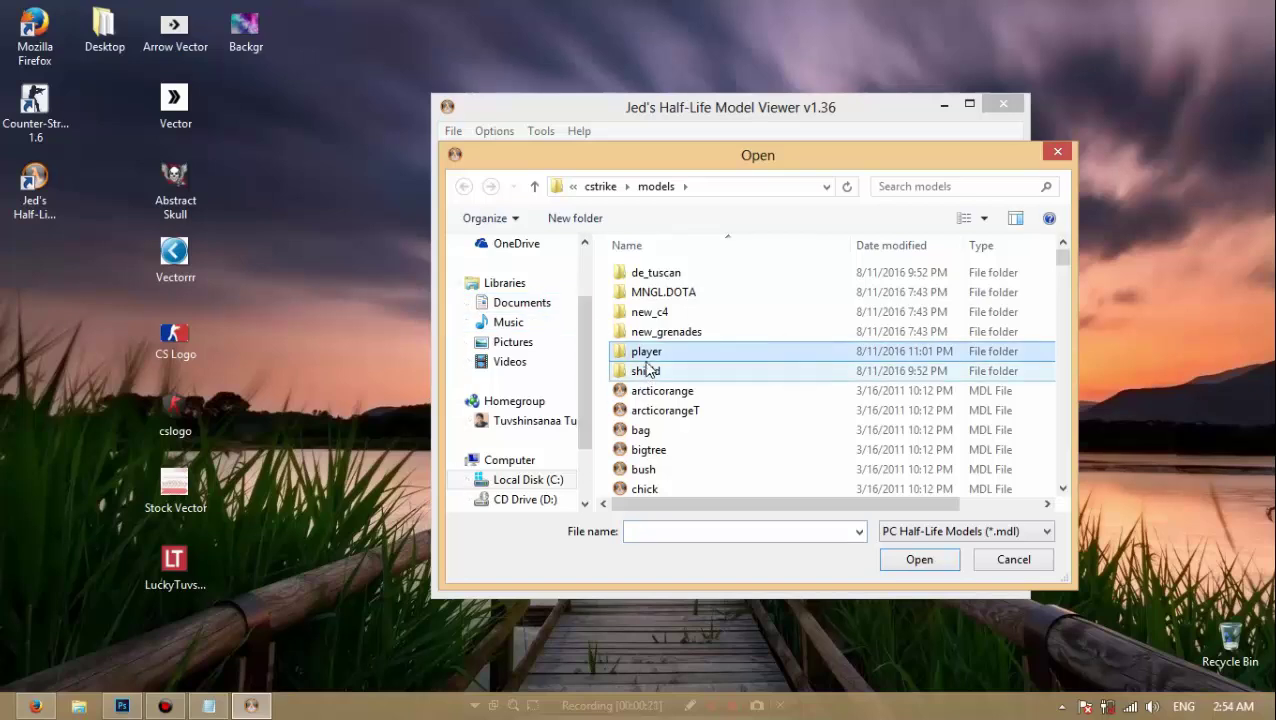
pyautogui.scroll(-2, 588, 340)
pyautogui.click(510, 401)
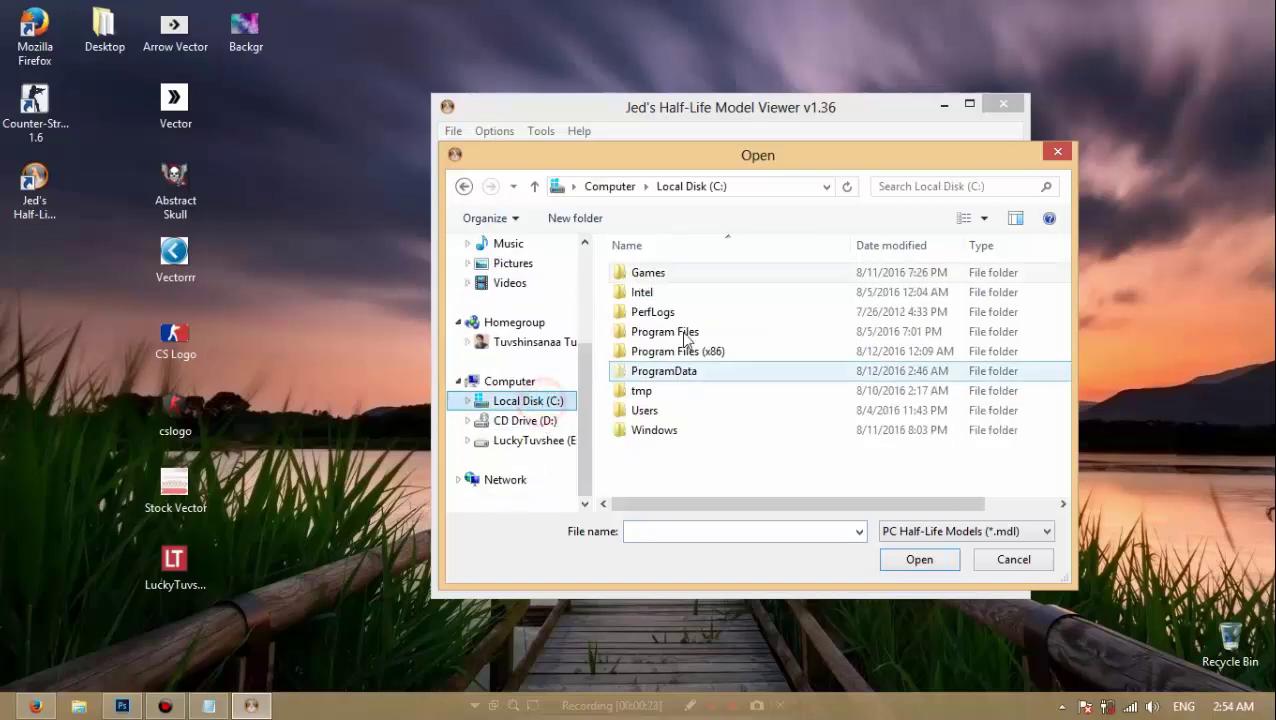
pyautogui.doubleClick(660, 277)
pyautogui.doubleClick(678, 278)
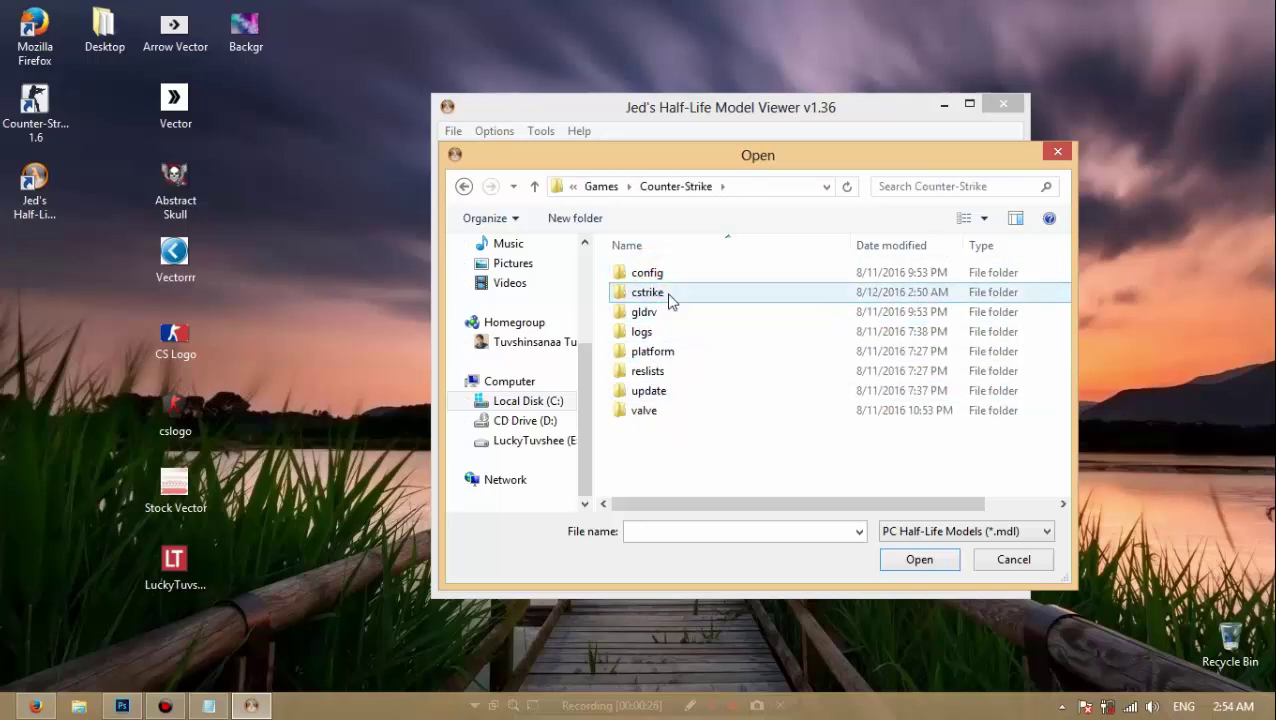
pyautogui.doubleClick(669, 300)
pyautogui.doubleClick(671, 488)
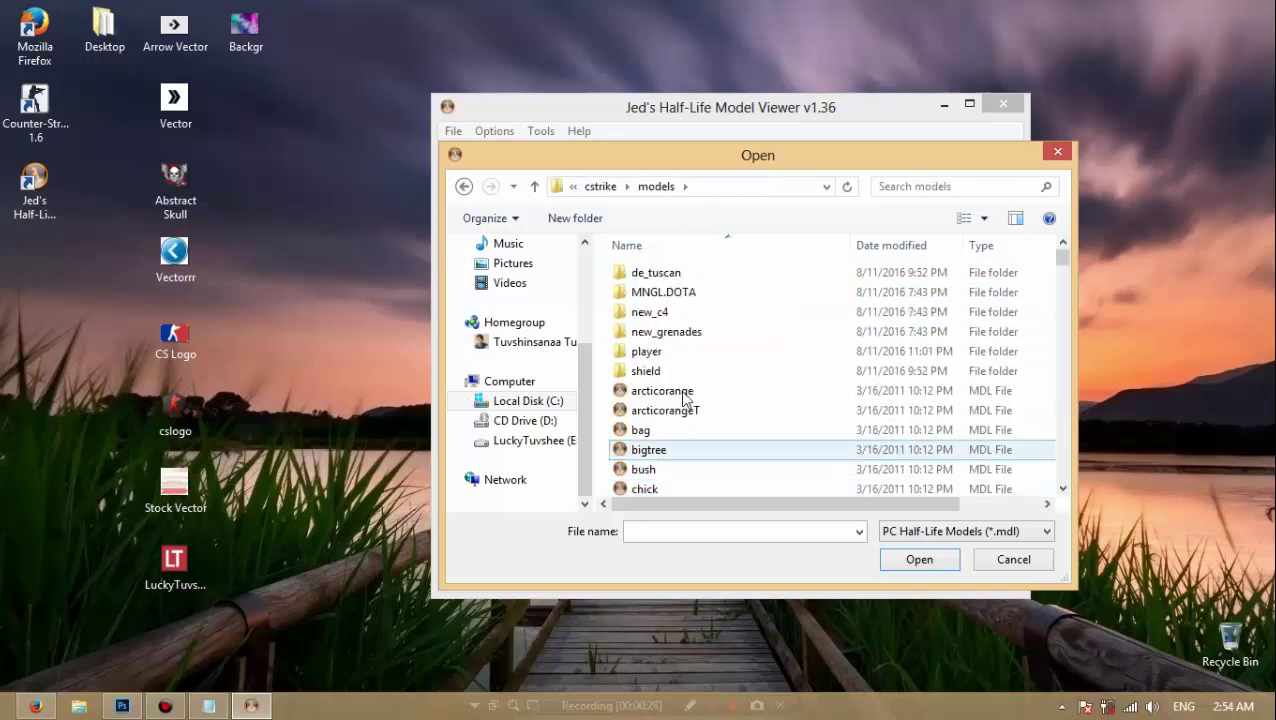
# - Find the v_usp weapon model in the models folder and load it
pyautogui.click(685, 395)
pyautogui.press('v')
pyautogui.scroll(-6, 703, 388)
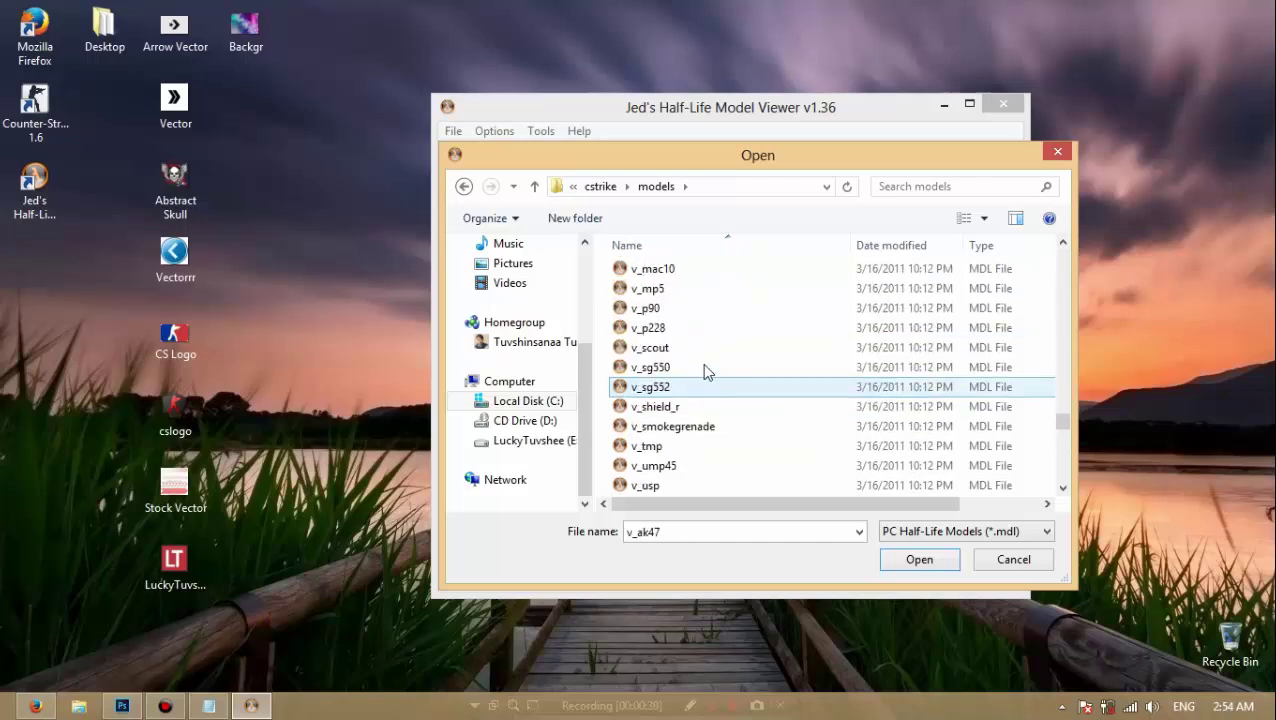
pyautogui.scroll(-2, 703, 367)
pyautogui.click(695, 350)
pyautogui.click(695, 367)
pyautogui.click(915, 559)
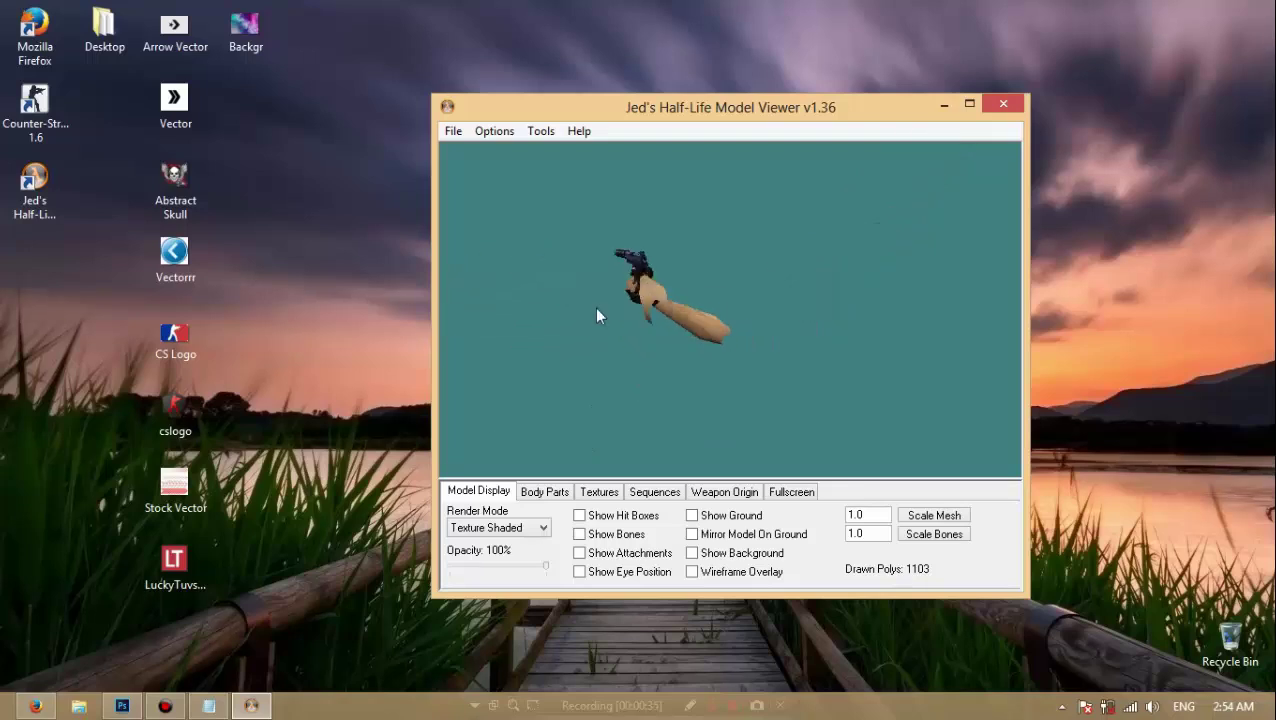
# - Export the model's view_glove.bmp texture to the Desktop as a Windows Bitmap named usp1
pyautogui.click(544, 491)
pyautogui.click(599, 491)
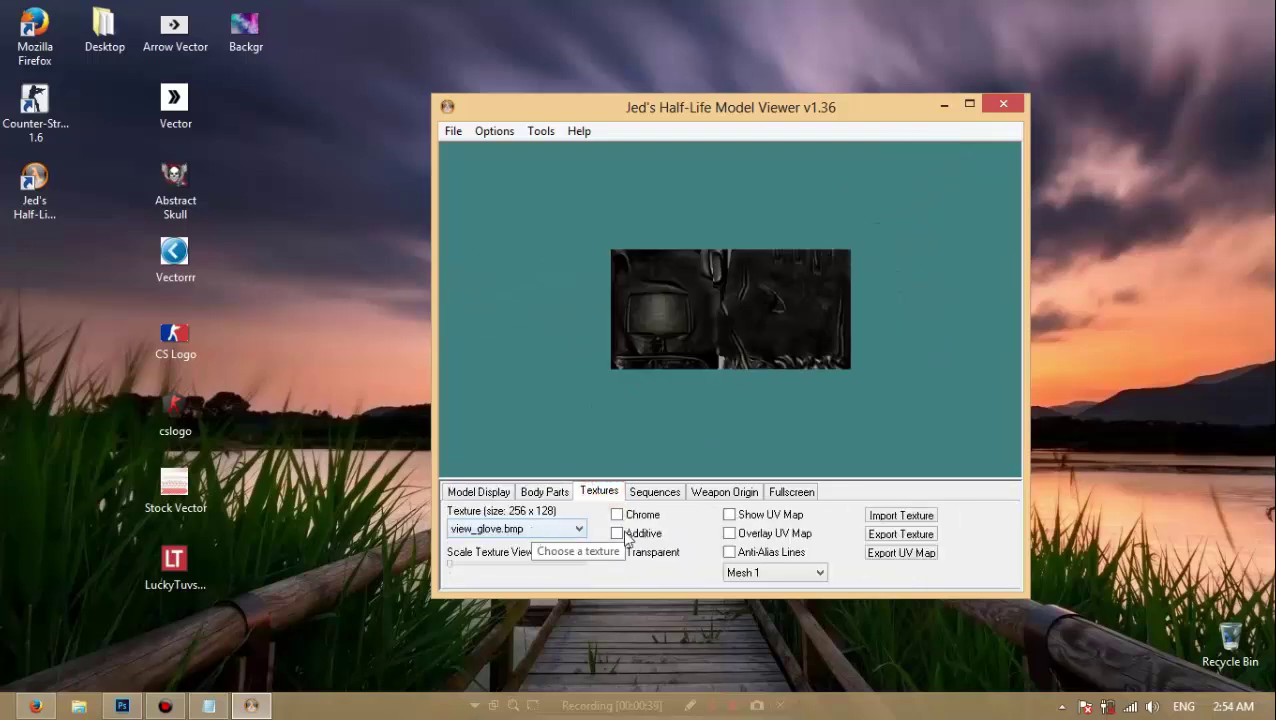
pyautogui.click(899, 535)
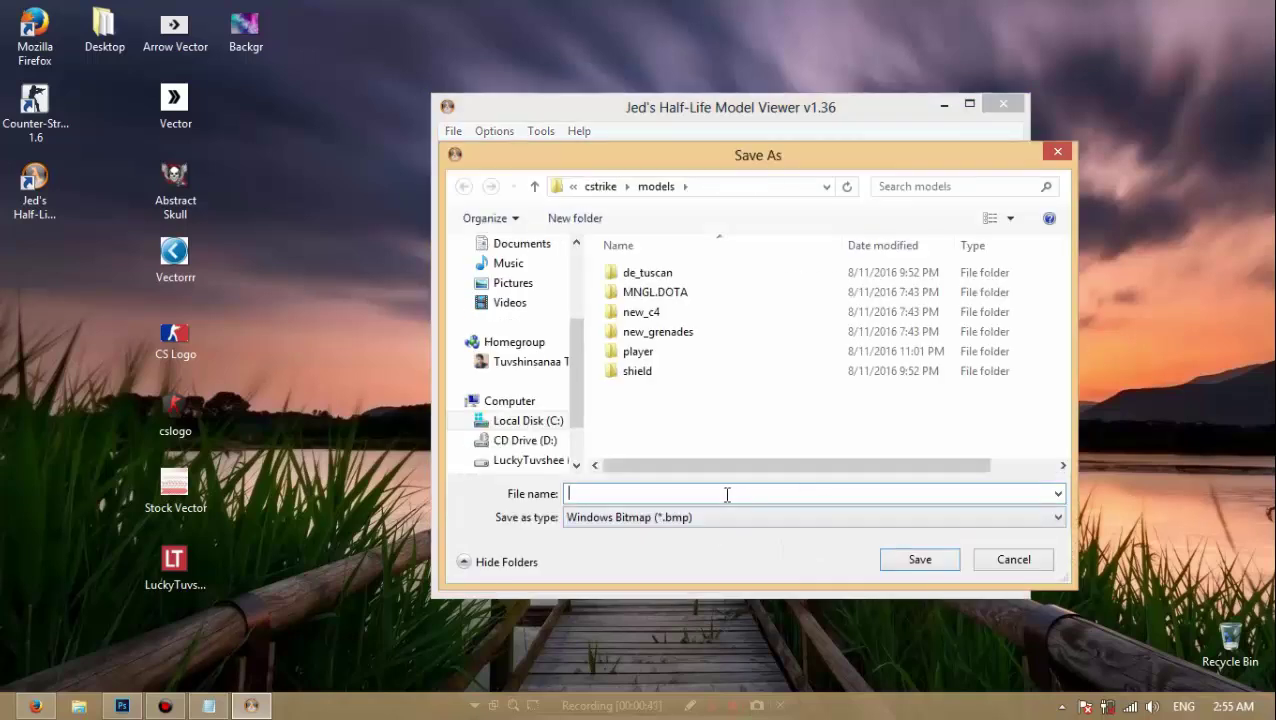
pyautogui.moveTo(578, 395); pyautogui.dragTo(578, 365)
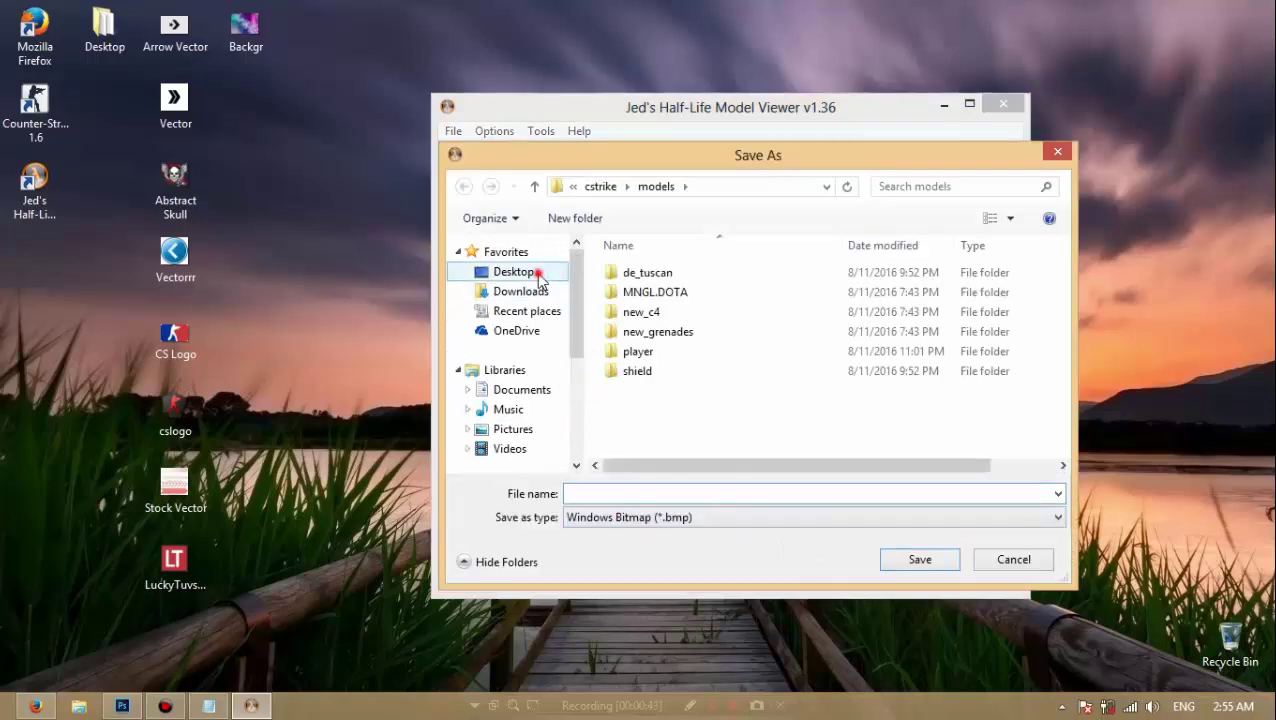
pyautogui.click(513, 271)
pyautogui.click(685, 491)
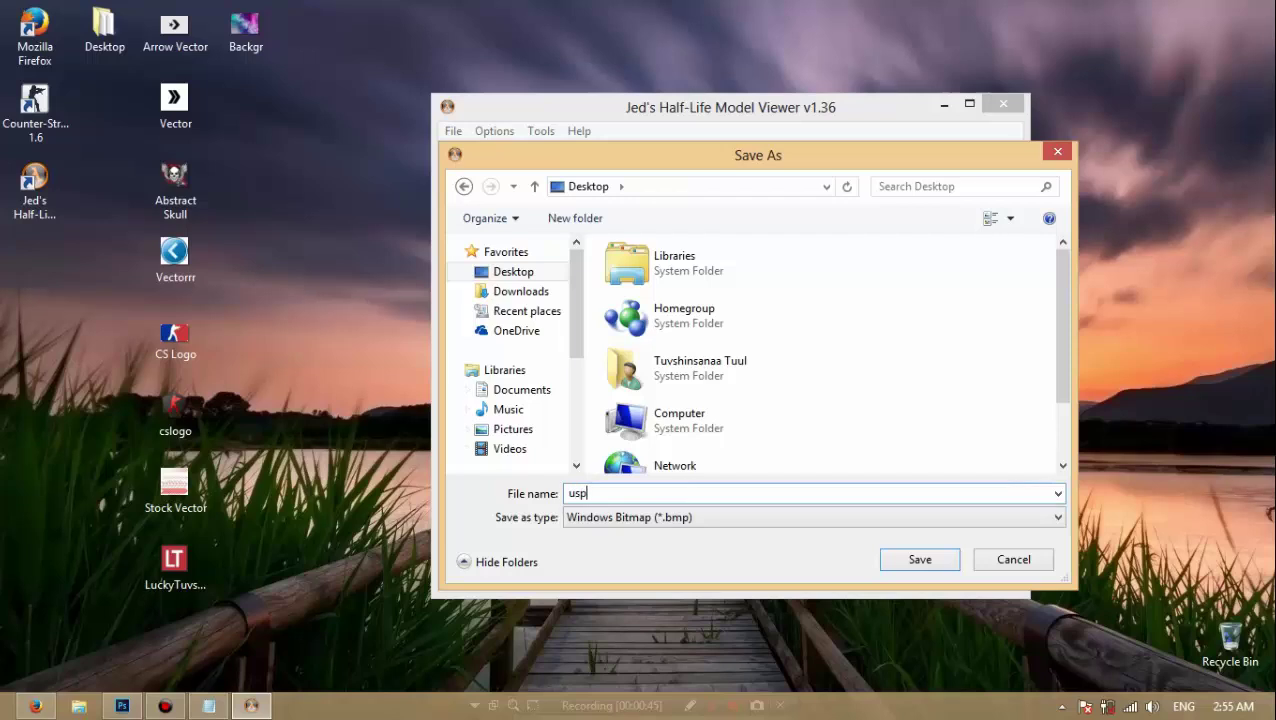
pyautogui.press('Return')
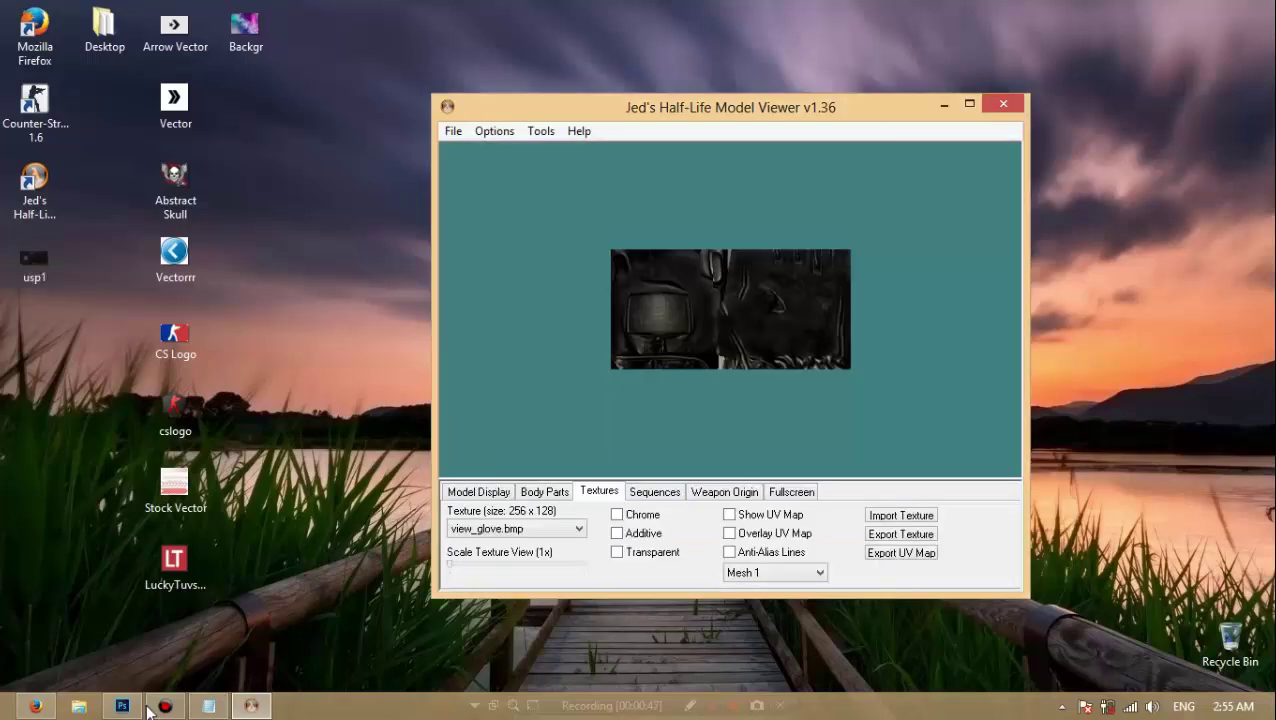
# - Switch to Photoshop and open the exported usp1 bitmap from the Desktop
pyautogui.click(122, 706)
pyautogui.click(52, 12)
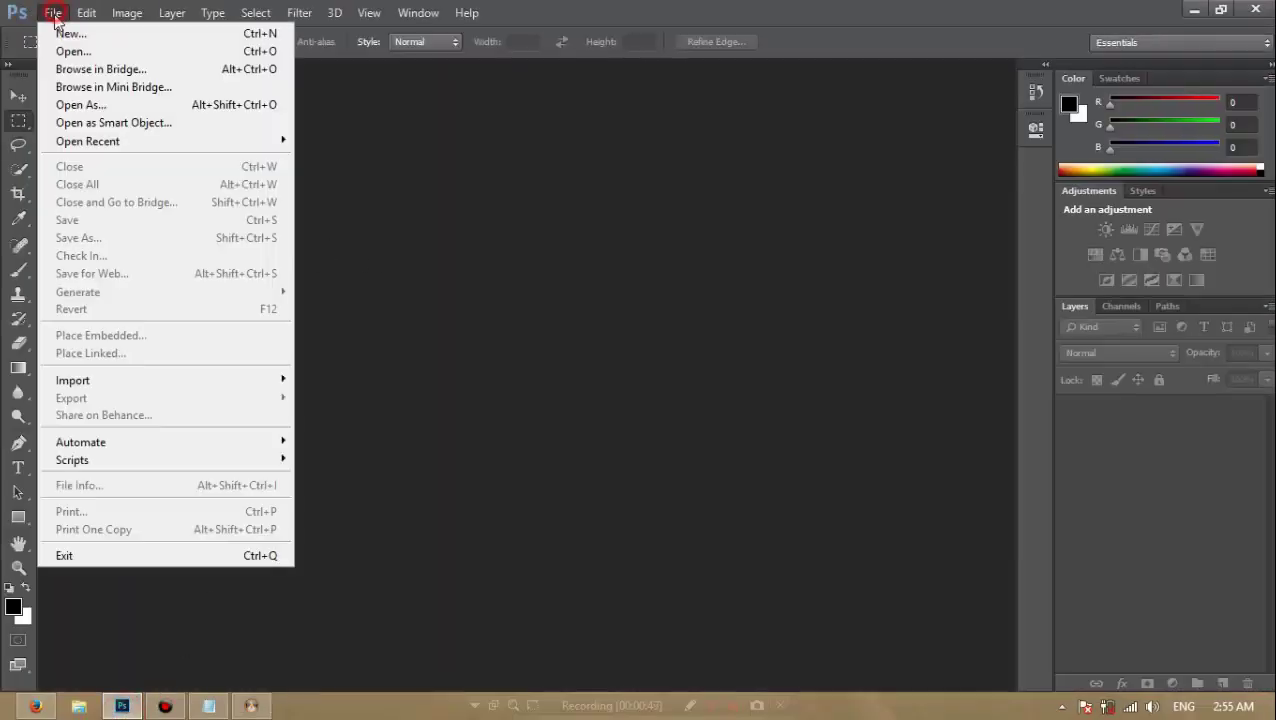
pyautogui.click(71, 48)
pyautogui.click(312, 285)
pyautogui.scroll(-5, 316, 285)
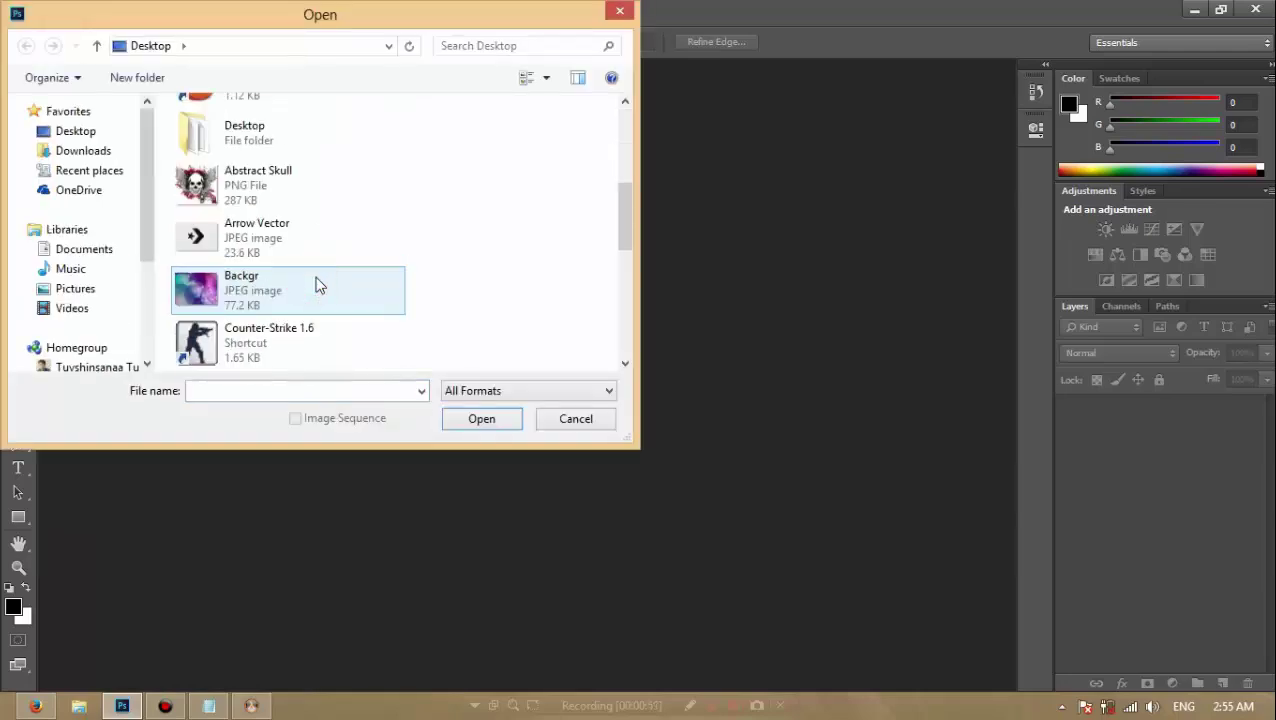
pyautogui.click(316, 285)
pyautogui.doubleClick(279, 245)
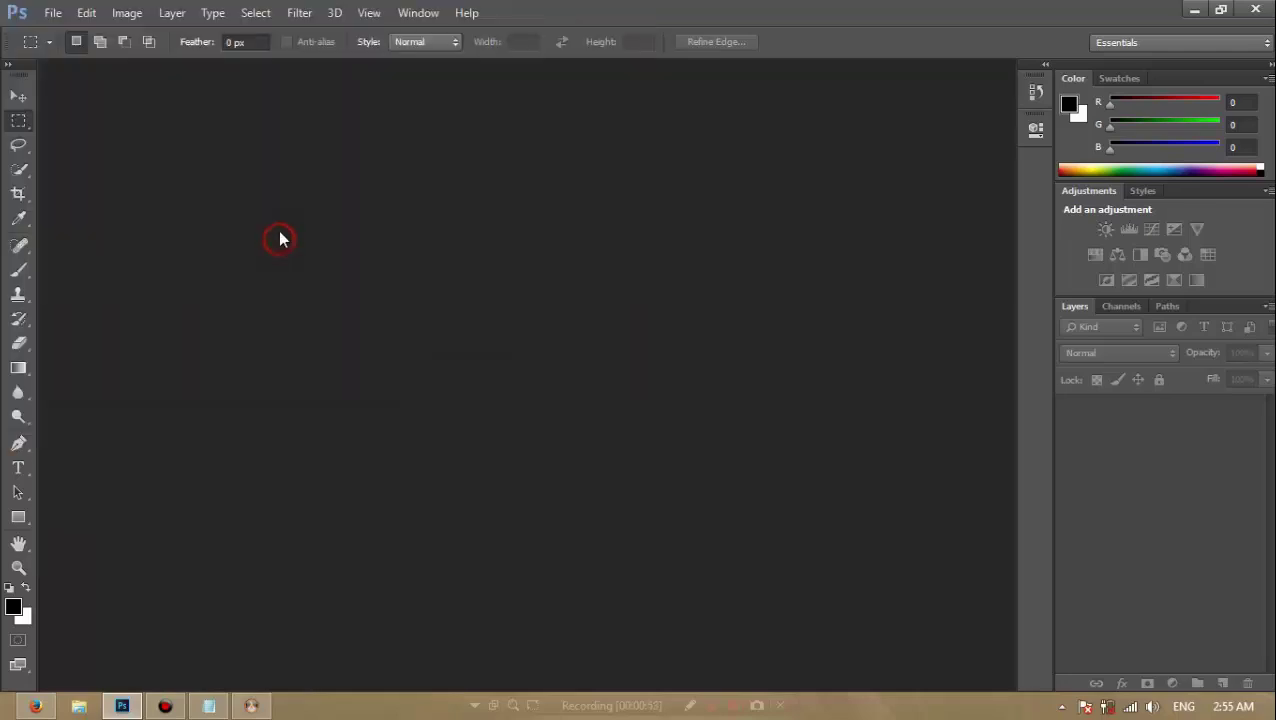
# - Convert the usp1.bmp glove texture to RGB Color mode
pyautogui.hotkey('ctrl', '+')
pyautogui.hotkey('ctrl', '+')
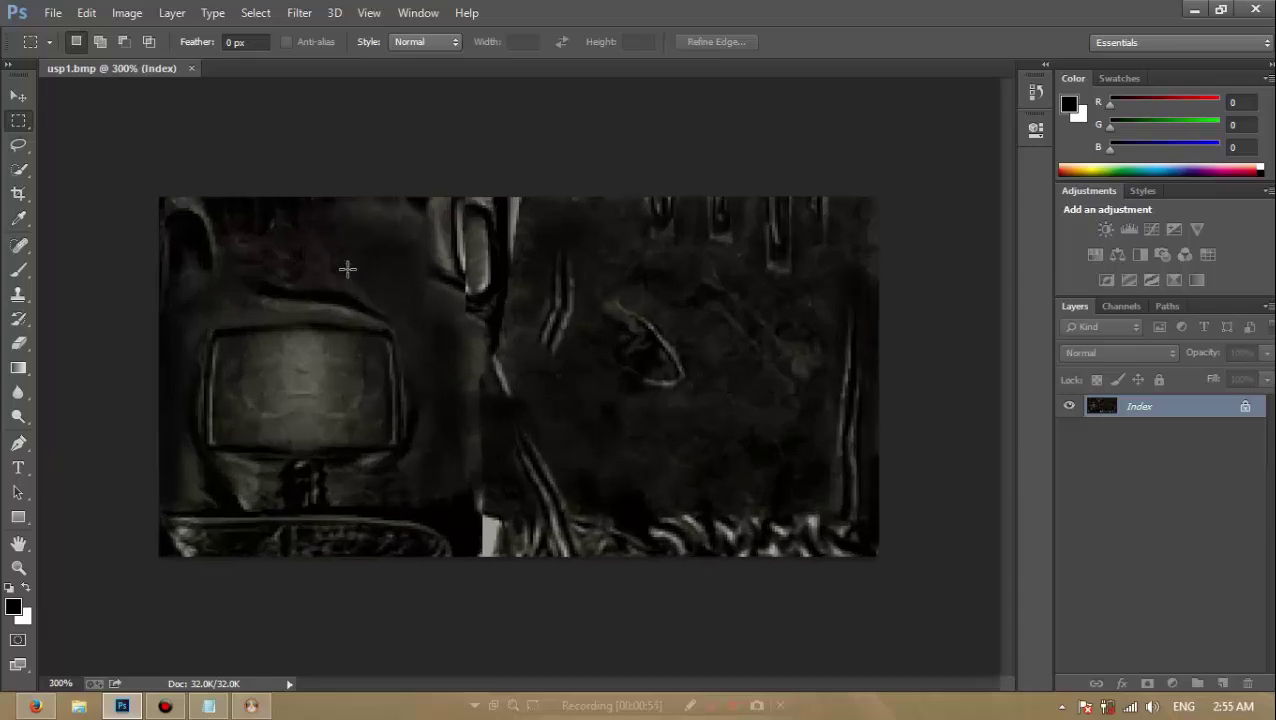
pyautogui.click(128, 13)
pyautogui.moveTo(137, 34)
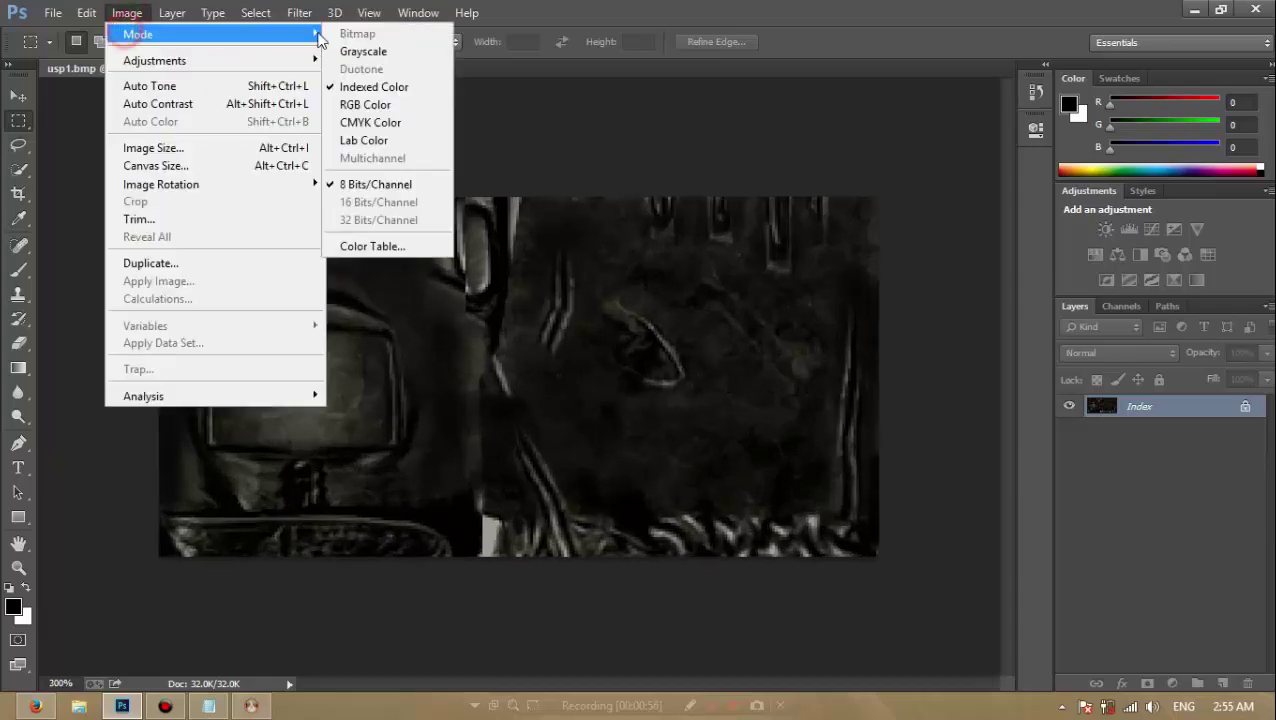
pyautogui.click(361, 105)
# - Open the LuckyTuvshee.com_Logo.jpeg image from the Desktop
pyautogui.click(52, 12)
pyautogui.click(62, 48)
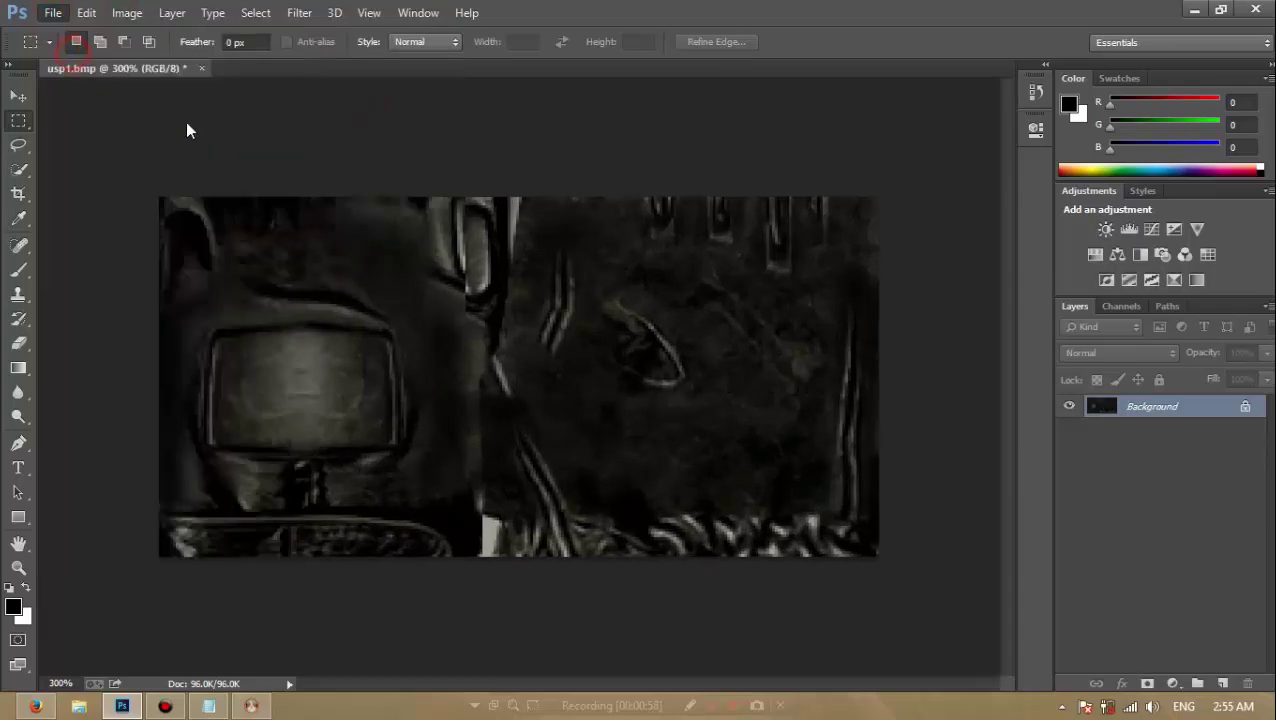
pyautogui.click(330, 275)
pyautogui.scroll(-3, 350, 278)
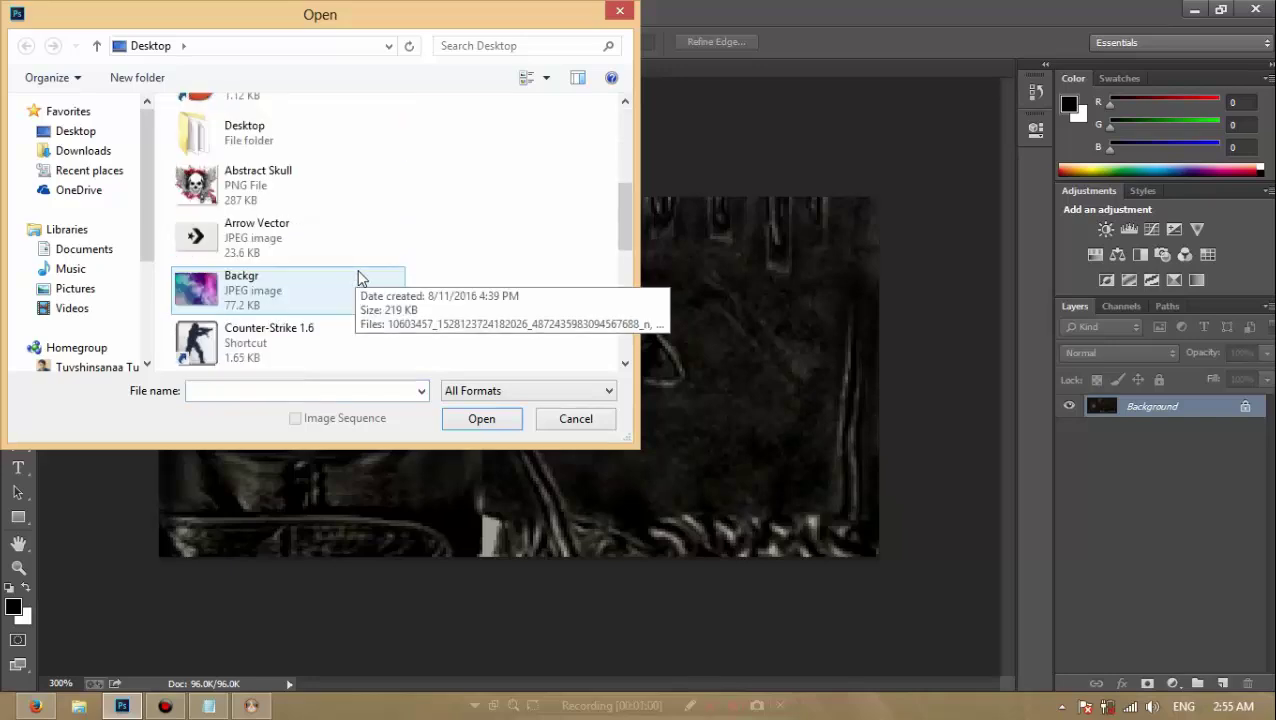
pyautogui.scroll(-3, 361, 278)
pyautogui.doubleClick(288, 140)
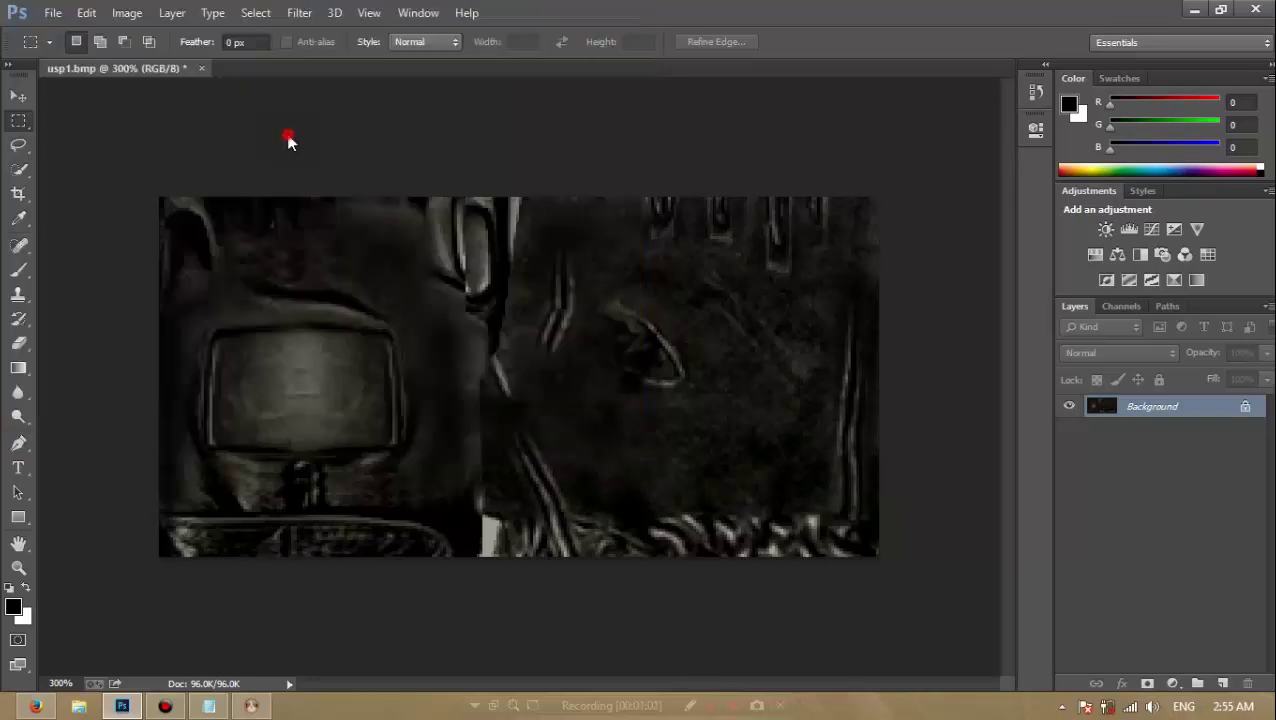
# - Paste the LT logo into usp1.bmp, scale it down and place it over the glove's rectangular panel in the left half
pyautogui.click(149, 70)
pyautogui.hotkey('ctrl', 'v')
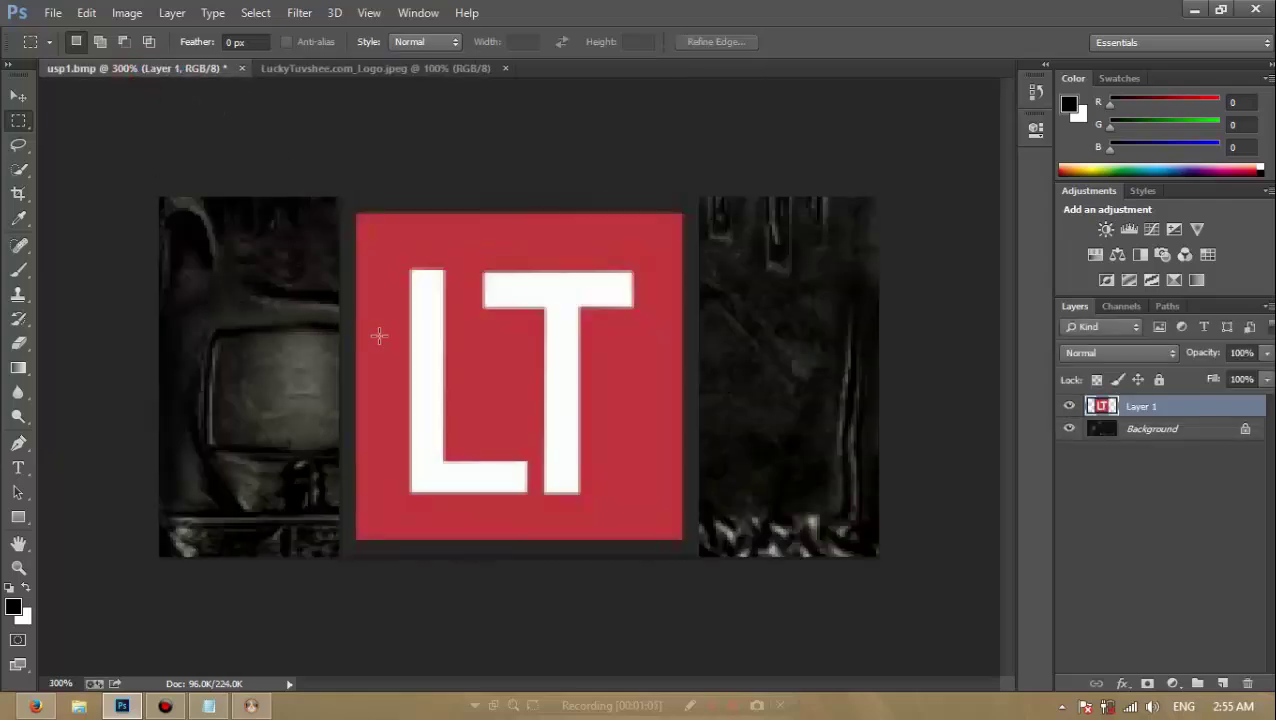
pyautogui.hotkey('ctrl', 't')
pyautogui.moveTo(340, 199); pyautogui.dragTo(456, 310)
pyautogui.moveTo(565, 380); pyautogui.dragTo(292, 328)
pyautogui.press('Return')
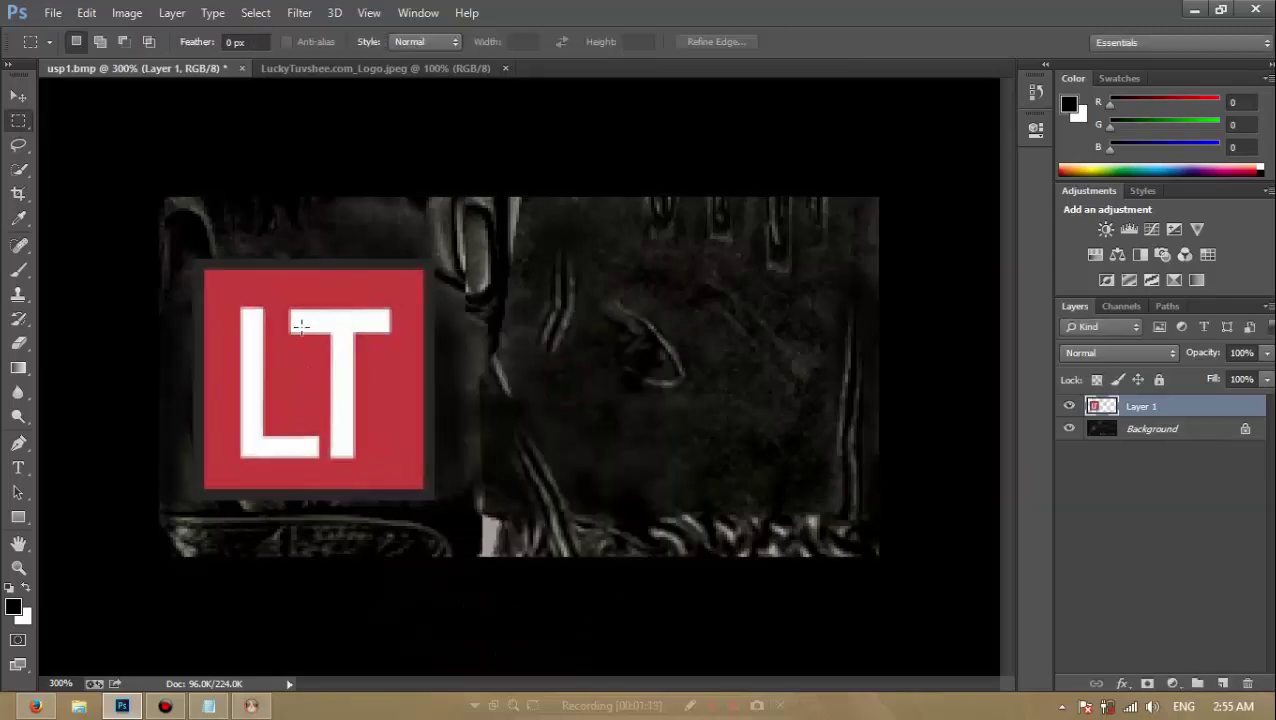
# - Open cslogo.png from the Desktop and bring its shield logo into usp1.bmp with the Move tool
pyautogui.click(53, 12)
pyautogui.click(62, 51)
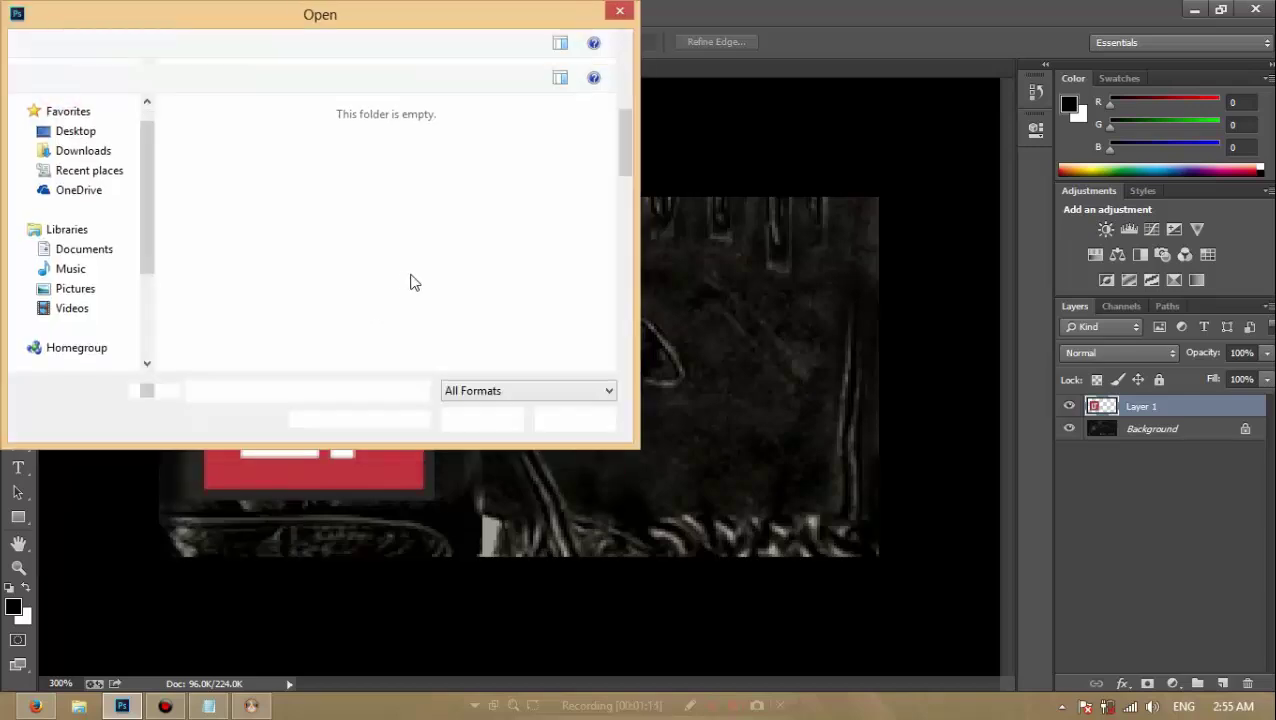
pyautogui.scroll(-8, 322, 250)
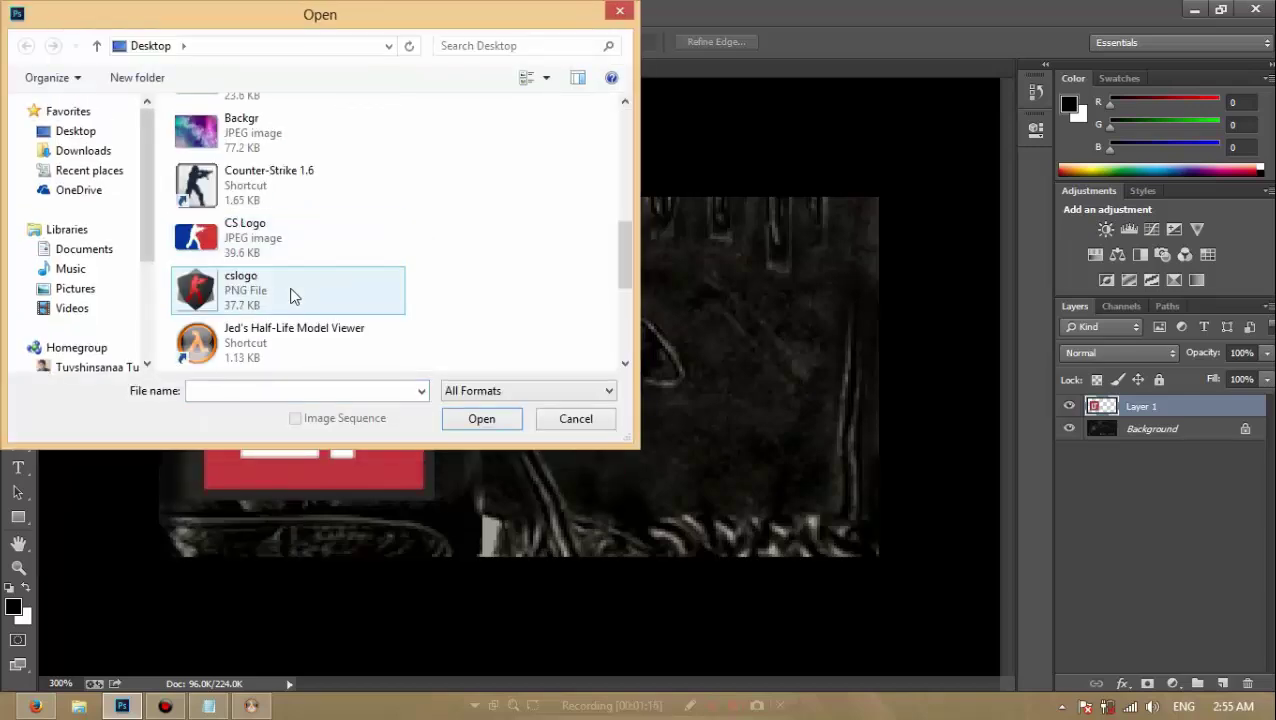
pyautogui.doubleClick(291, 293)
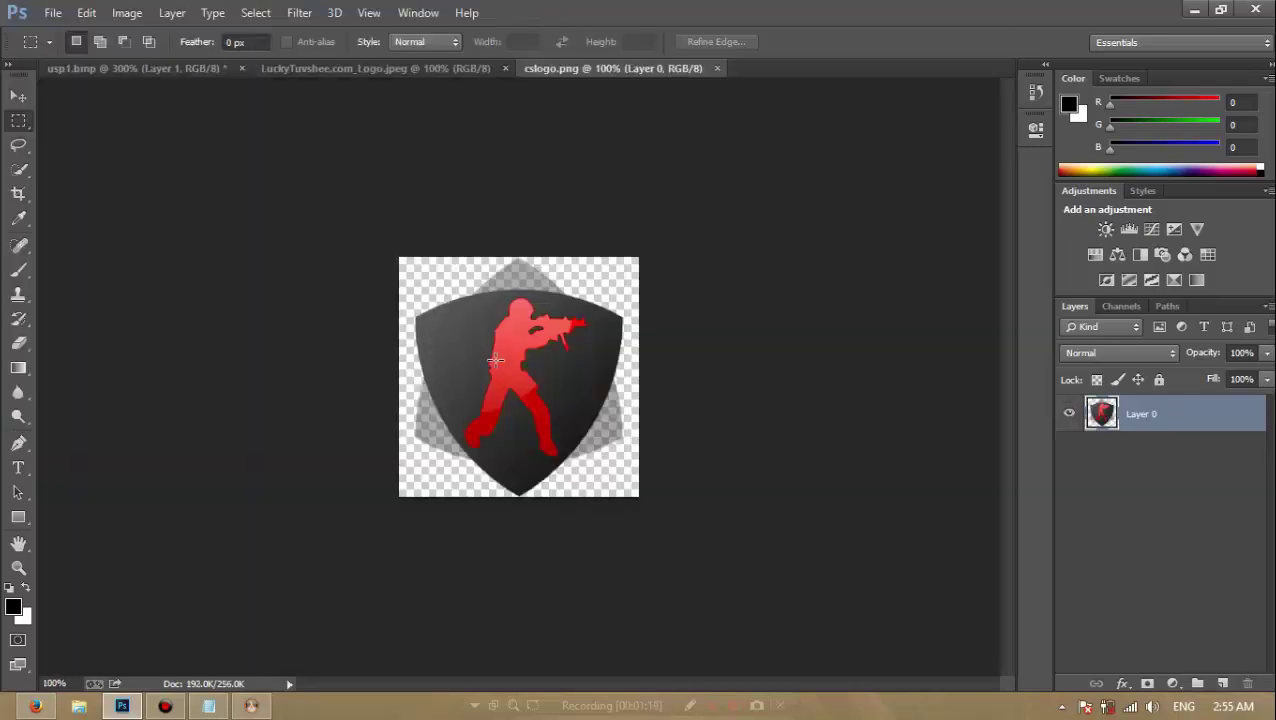
pyautogui.moveTo(495, 360); pyautogui.dragTo(463, 336)
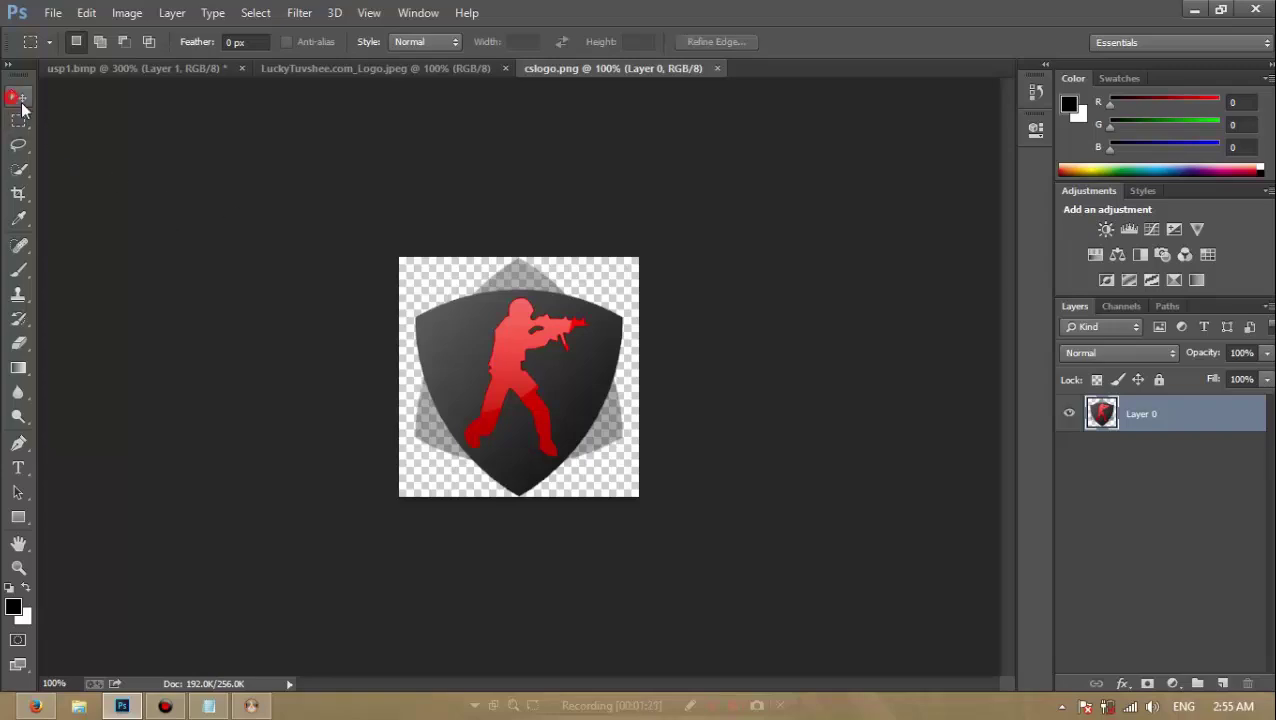
pyautogui.click(18, 96)
pyautogui.moveTo(456, 200); pyautogui.dragTo(655, 328)
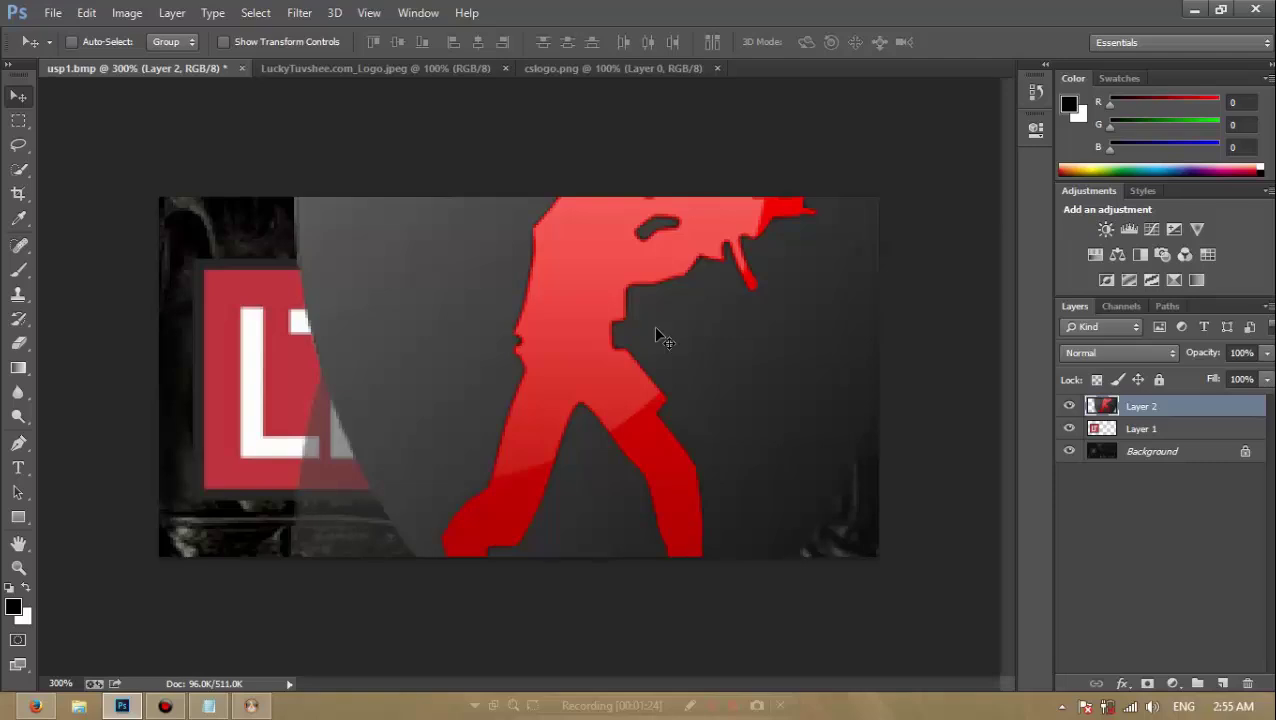
# - Scale the shield logo down to fit the texture's height and center it on the right half of the glove texture
pyautogui.hotkey('ctrl', 't')
pyautogui.moveTo(419, 293); pyautogui.dragTo(392, 388)
pyautogui.moveTo(267, 93); pyautogui.dragTo(598, 470)
pyautogui.moveTo(722, 512); pyautogui.dragTo(656, 244)
pyautogui.press('Return')
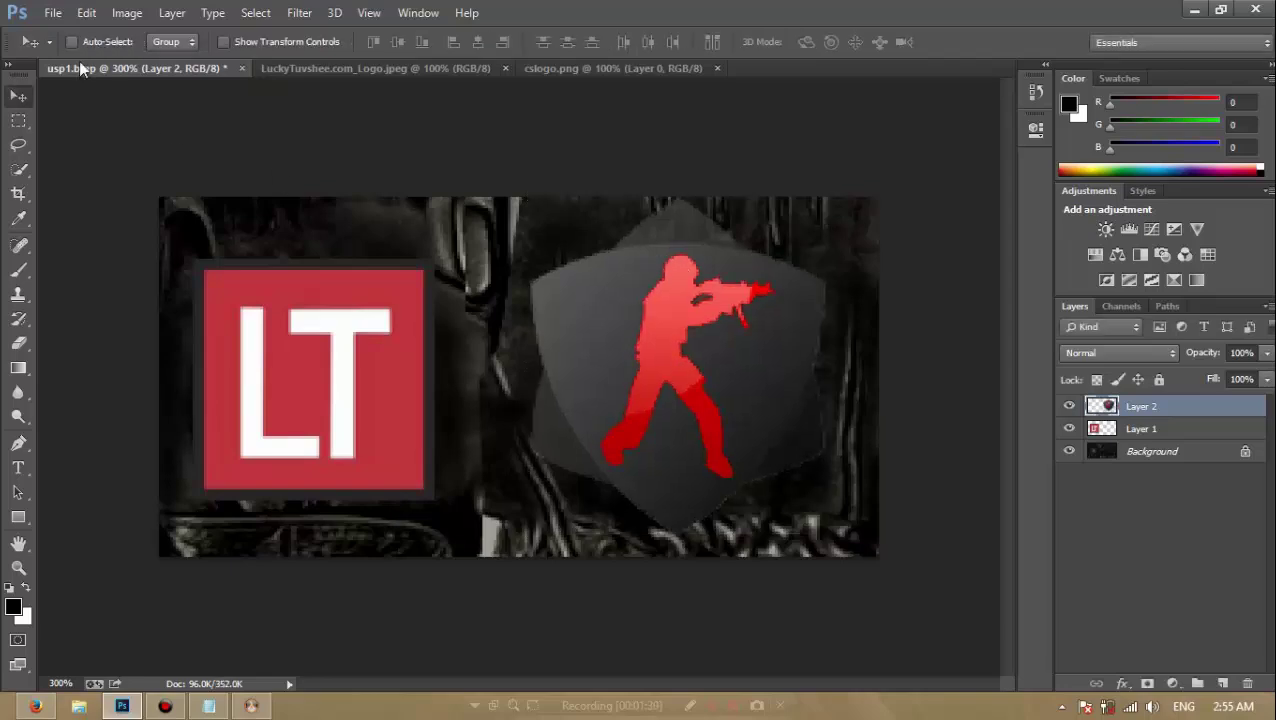
# - Convert the edited texture to Indexed Color, flattening its layers and accepting the conversion settings
pyautogui.click(139, 13)
pyautogui.moveTo(165, 31)
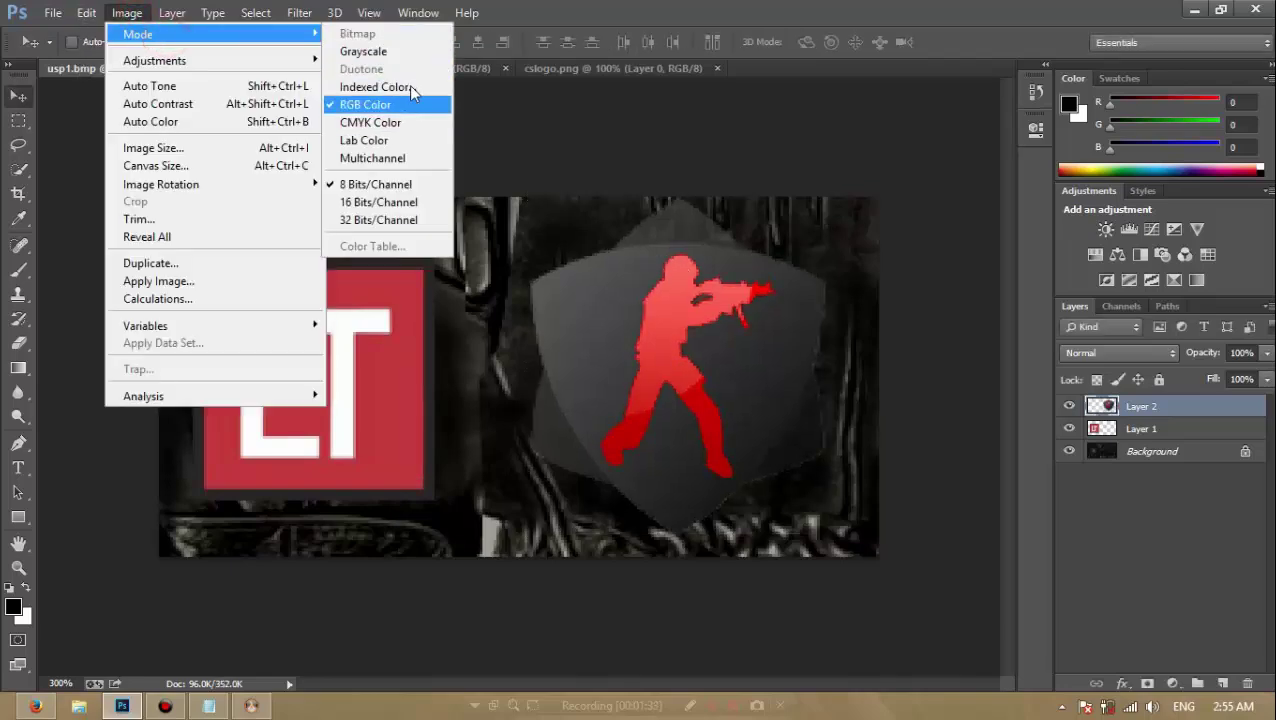
pyautogui.click(410, 88)
pyautogui.click(563, 279)
pyautogui.click(745, 184)
# - Save the texture to the Desktop as an 8-bit Windows BMP named "final usp1", and close the usp1.bmp document
pyautogui.click(50, 13)
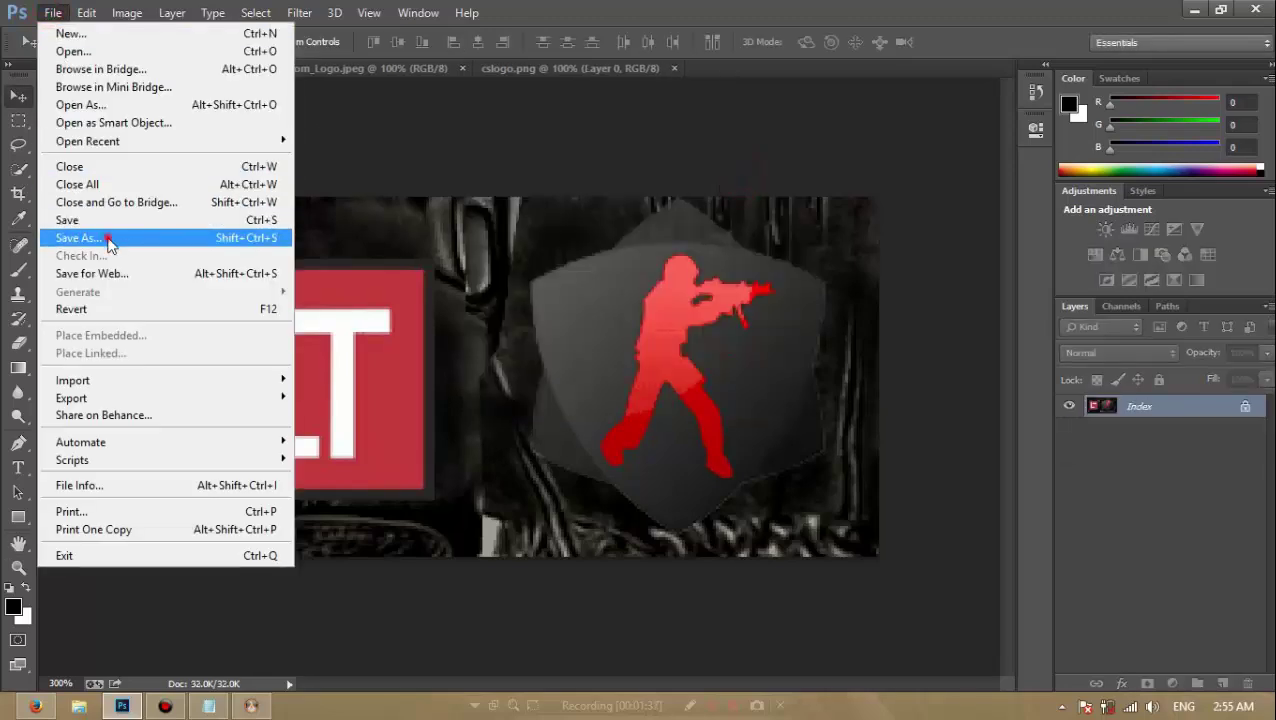
pyautogui.click(112, 239)
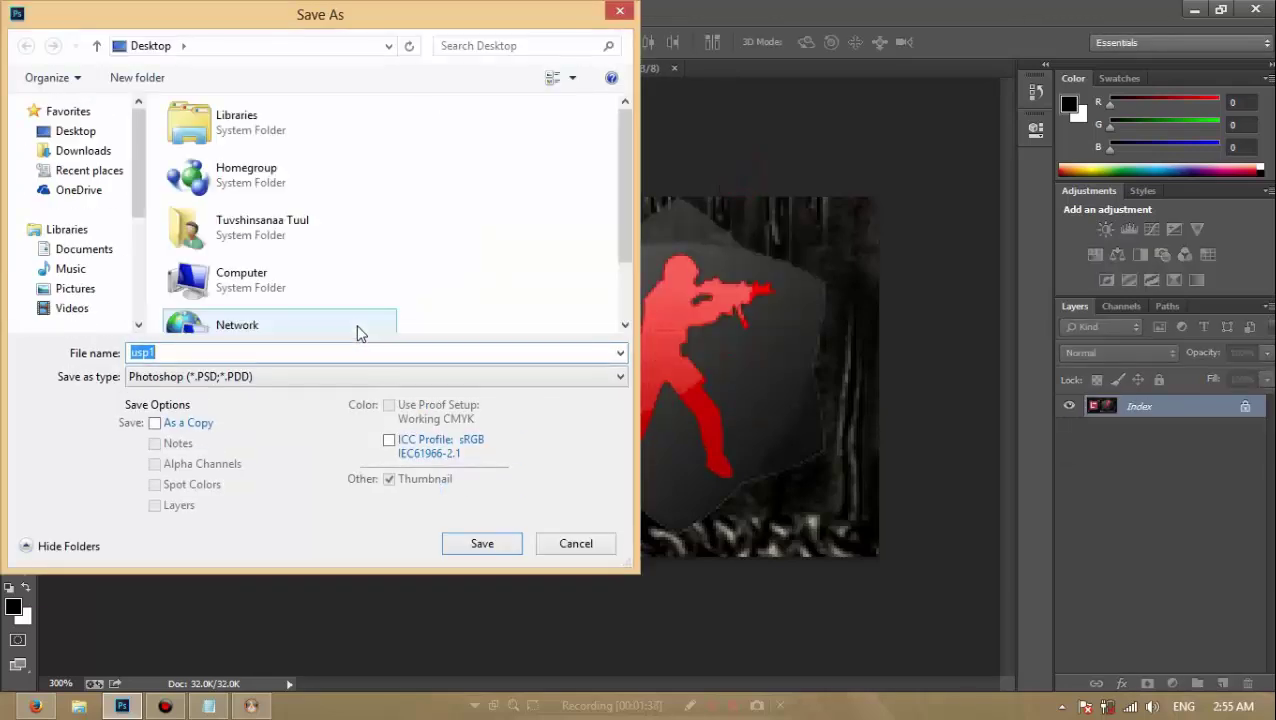
pyautogui.write('final')
pyautogui.click(305, 377)
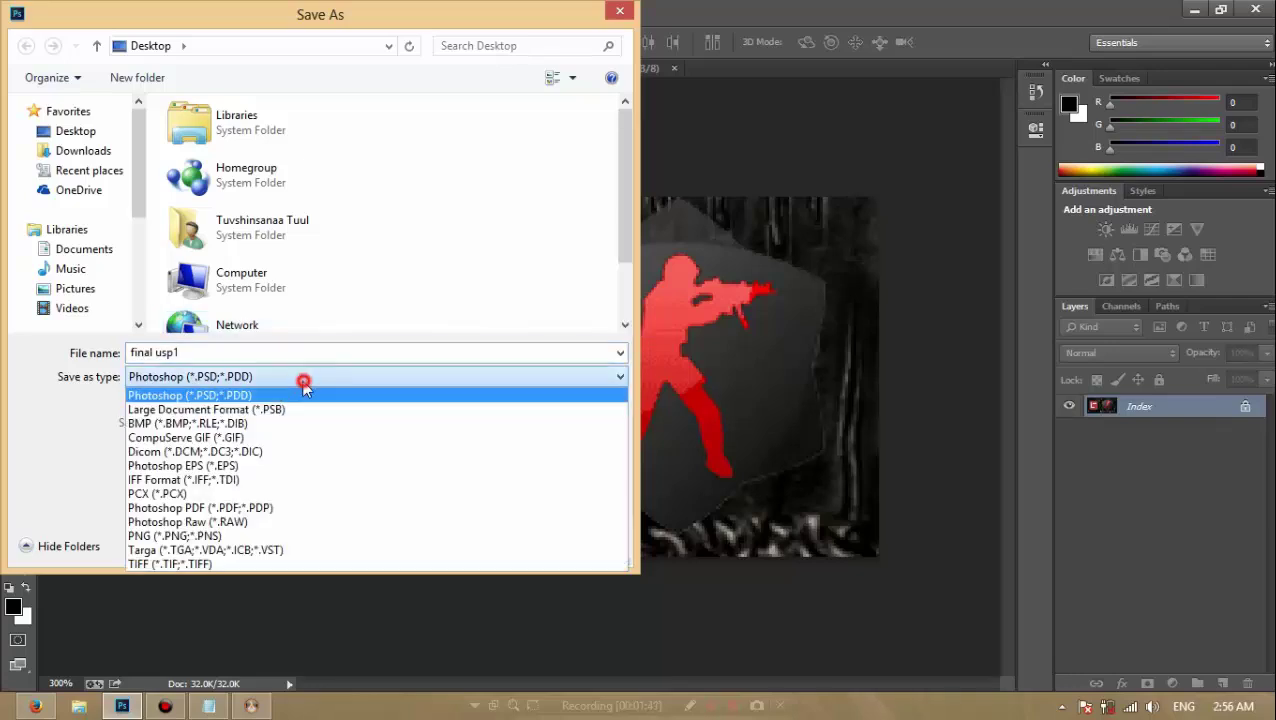
pyautogui.click(219, 422)
pyautogui.click(466, 545)
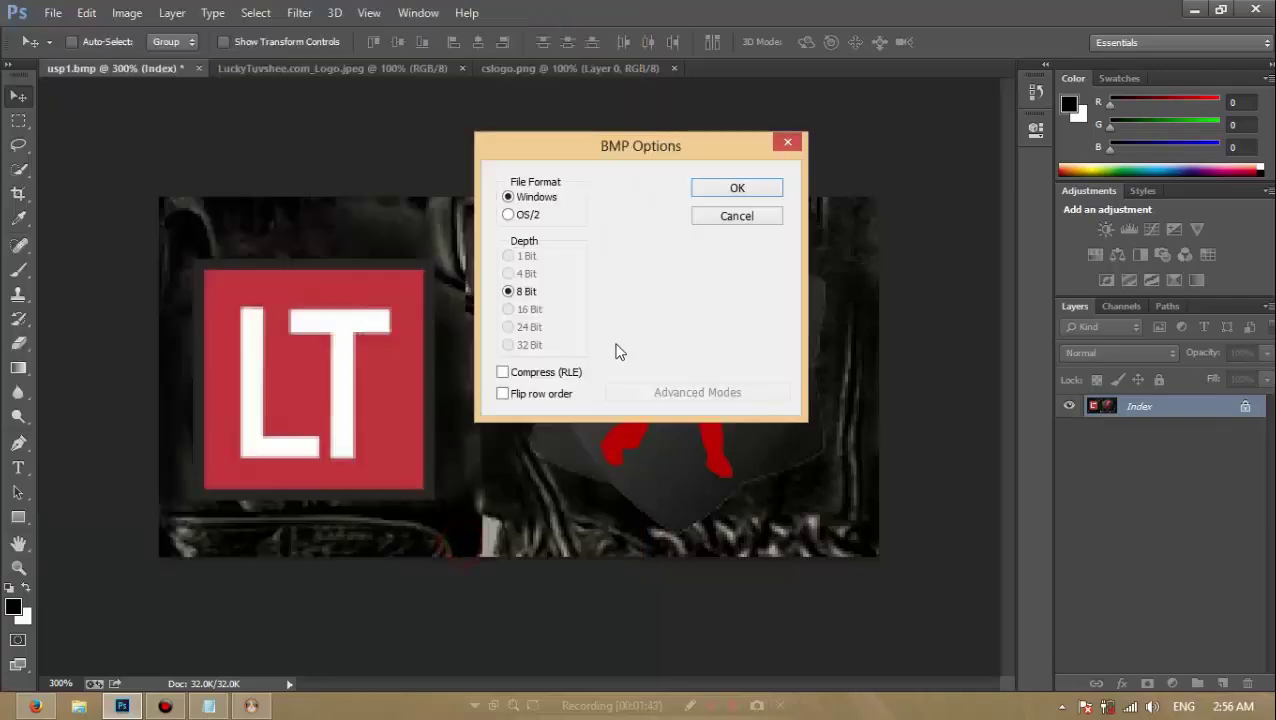
pyautogui.click(718, 192)
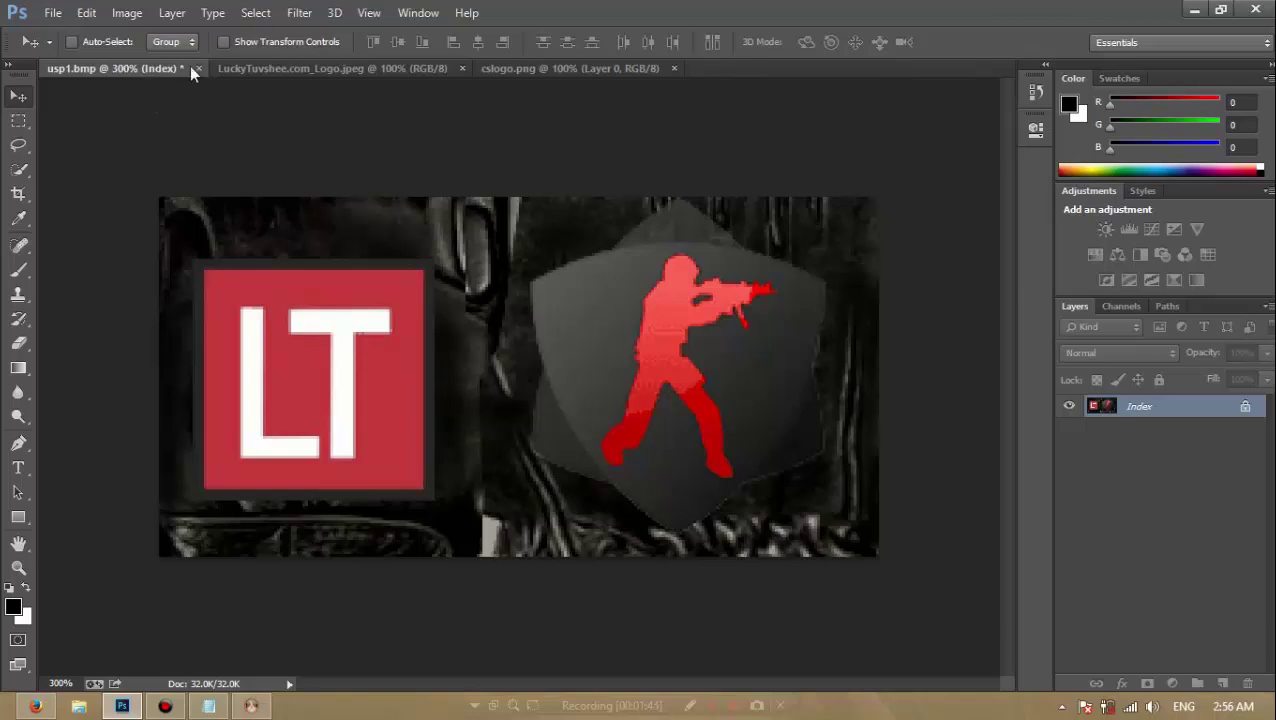
pyautogui.click(198, 69)
pyautogui.click(632, 276)
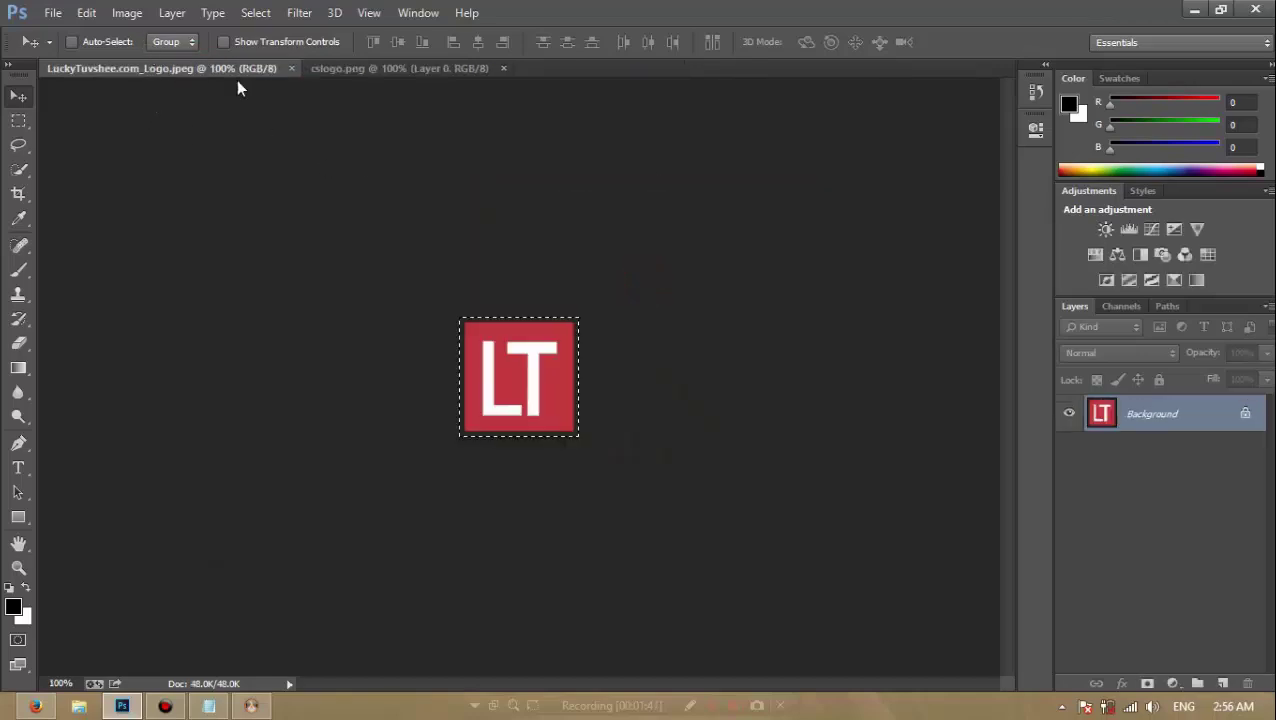
# - Close the LuckyTuvshee.com_Logo.jpeg and cslogo.png documents and return to Jed's Half-Life Model Viewer
pyautogui.click(291, 68)
pyautogui.click(245, 68)
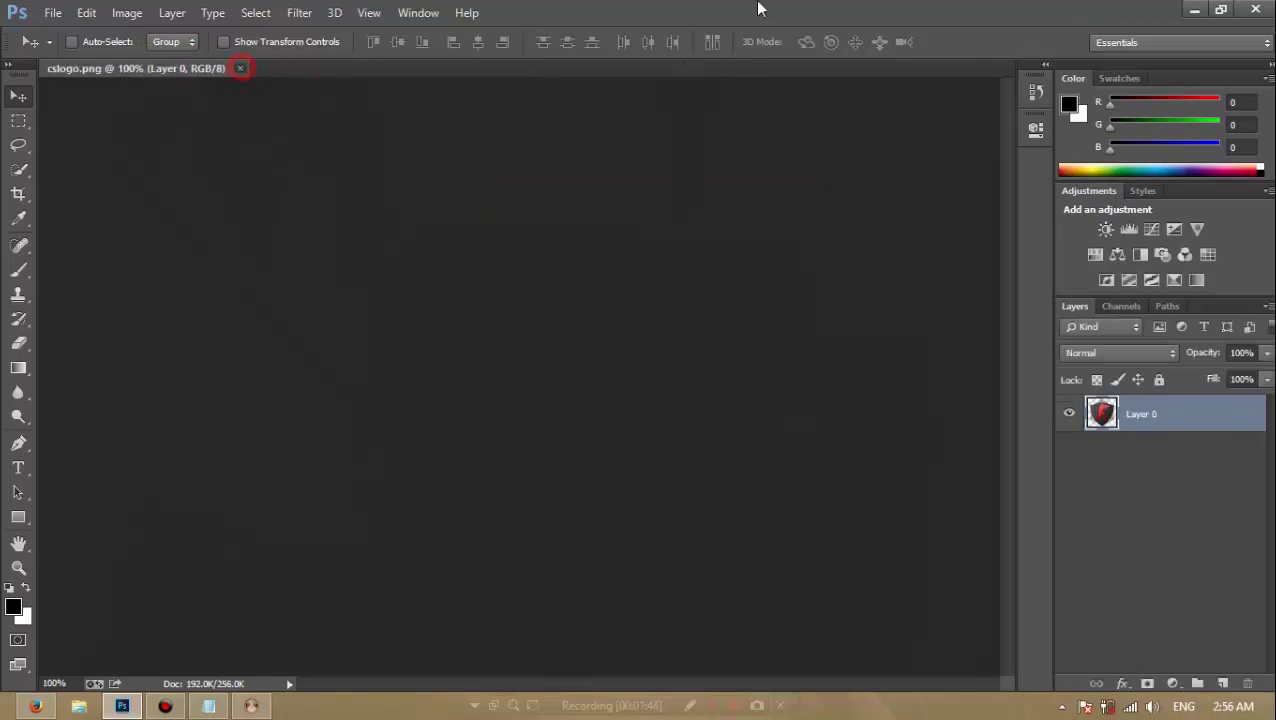
pyautogui.click(1192, 10)
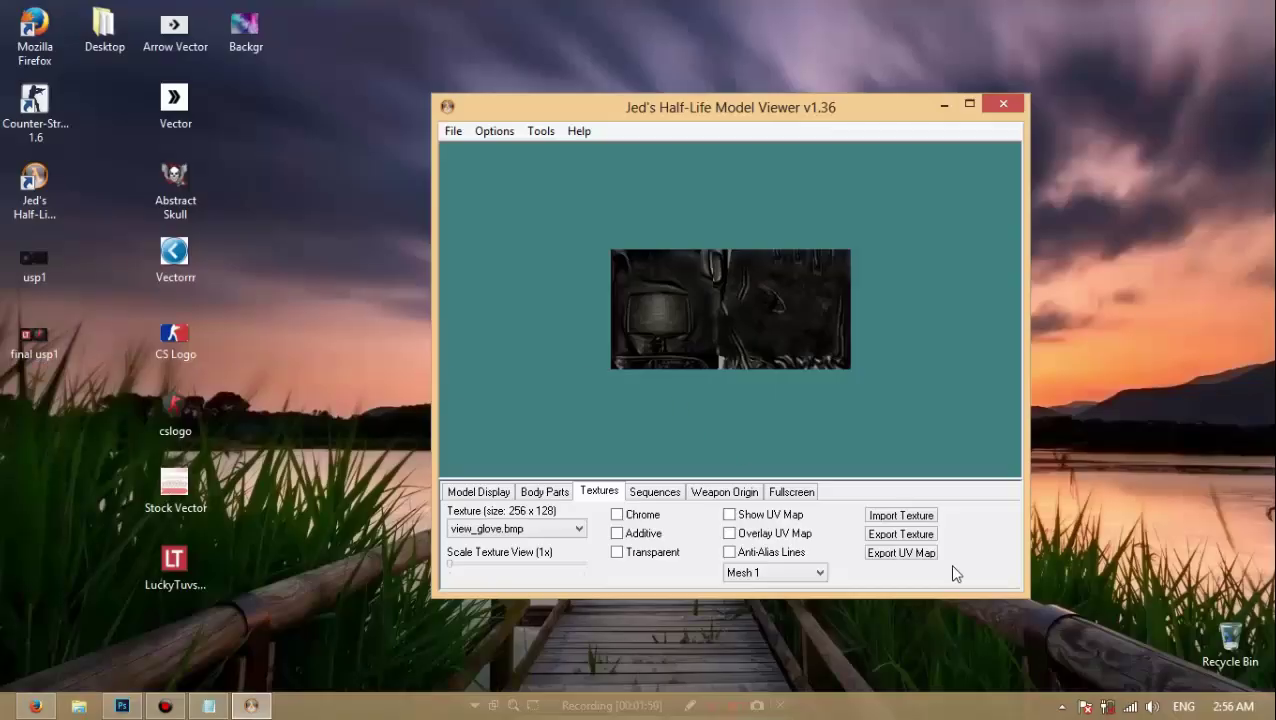
# - Import the "final usp1" bitmap from the Desktop as the model's view_glove.bmp texture
pyautogui.click(919, 518)
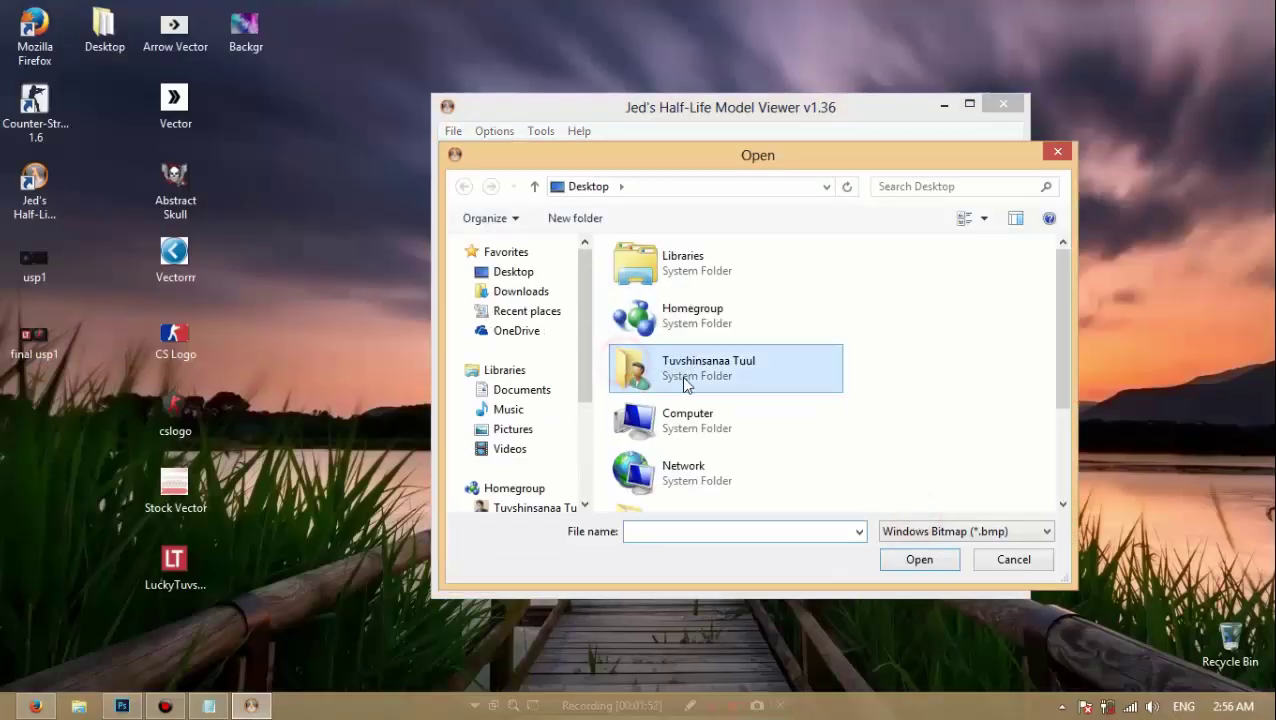
pyautogui.scroll(-2, 686, 410)
pyautogui.click(692, 443)
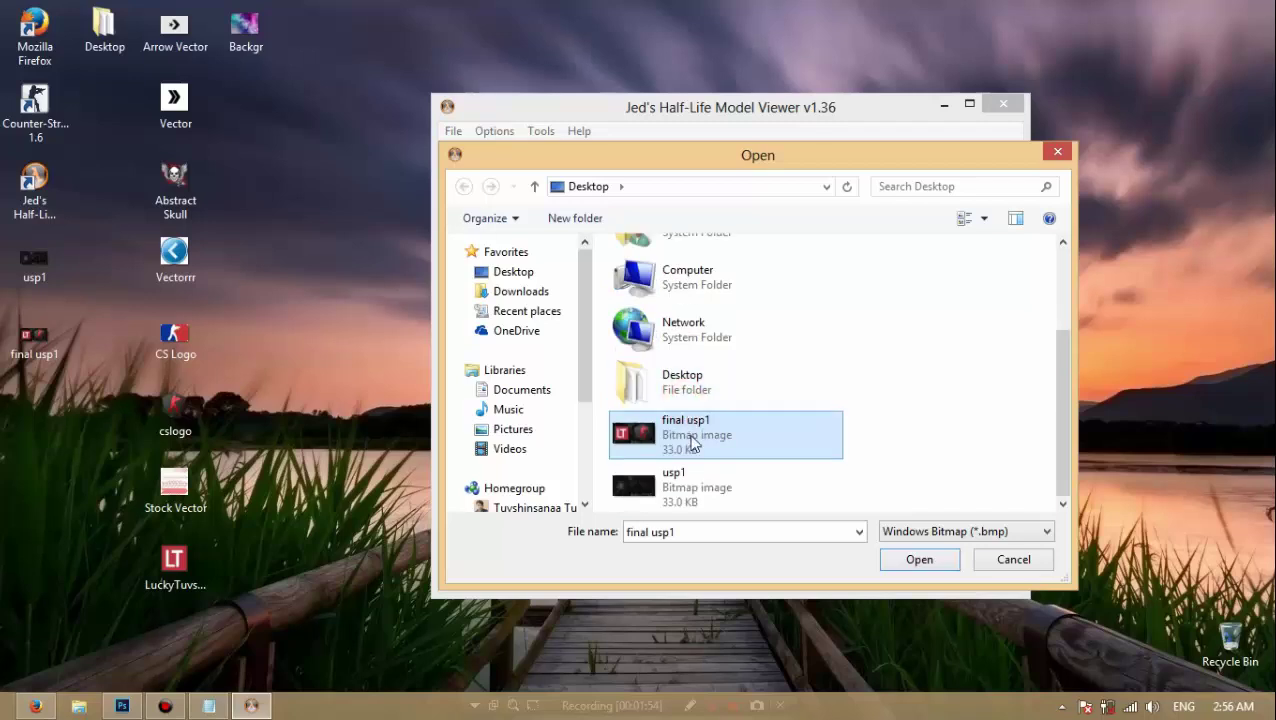
pyautogui.doubleClick(695, 440)
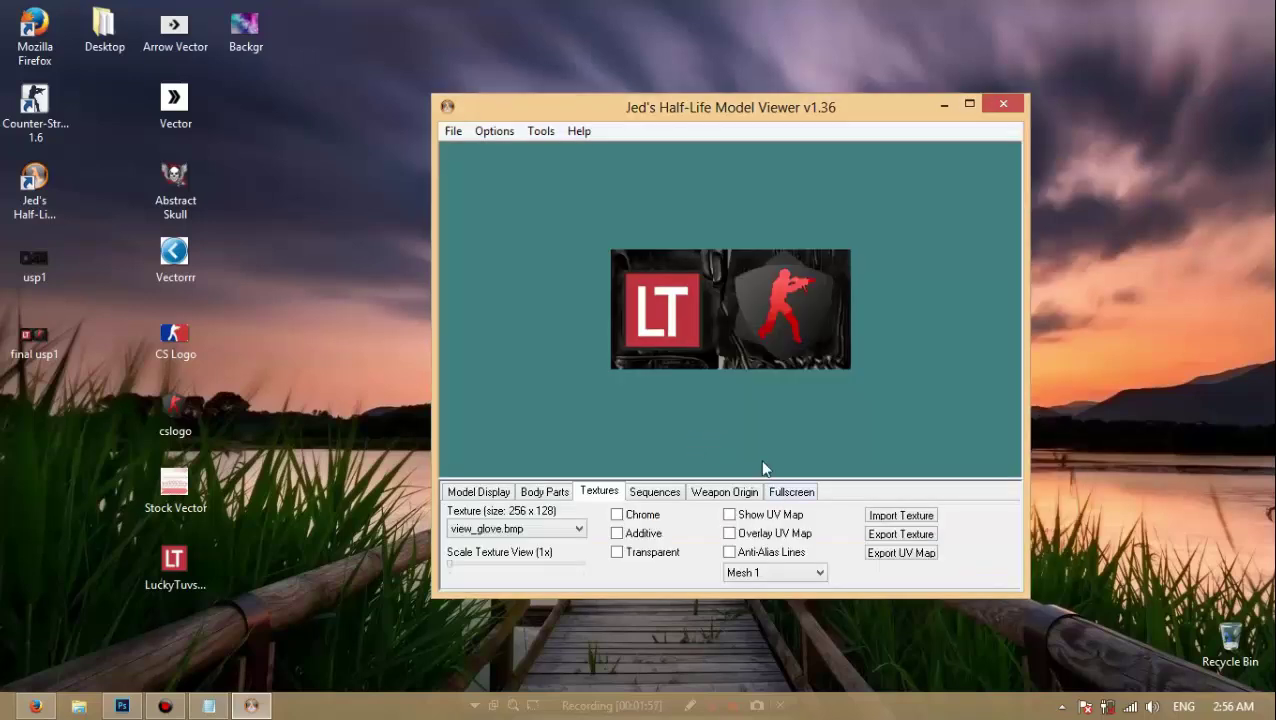
# - Select the view_skin.BMP texture and export it to the Desktop as a Windows Bitmap named "usp2"
pyautogui.click(518, 537)
pyautogui.click(518, 562)
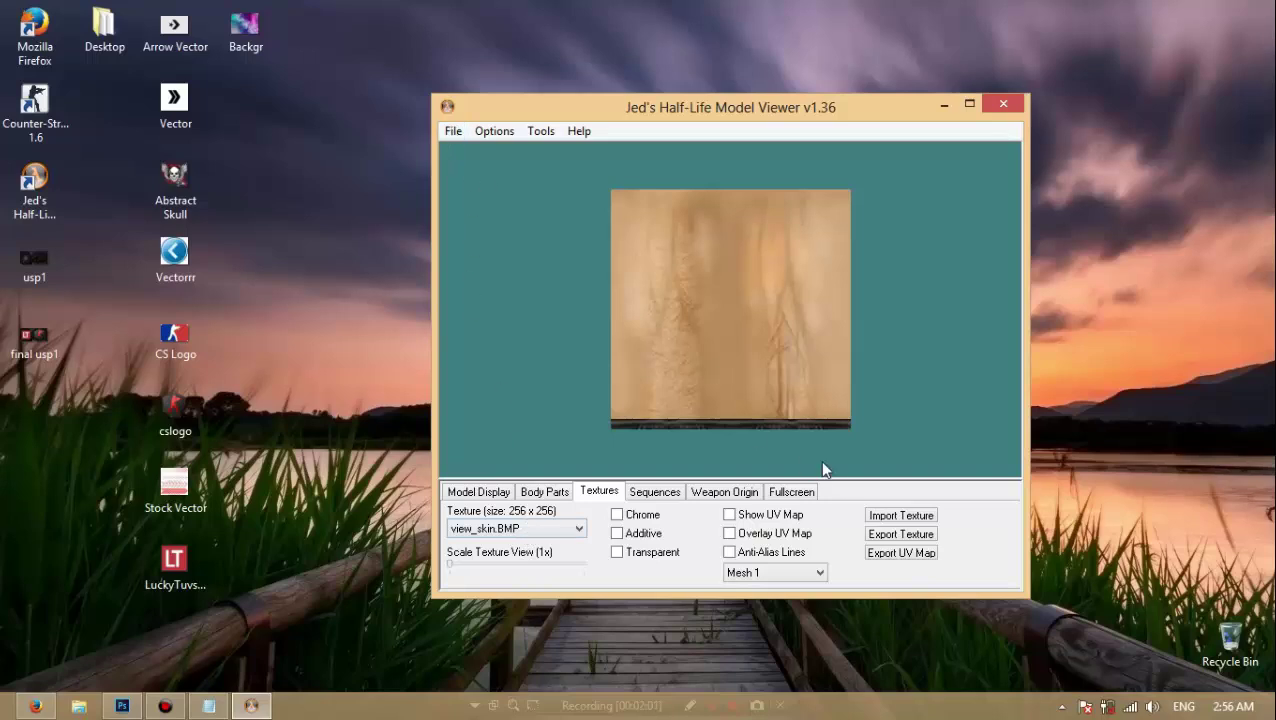
pyautogui.click(924, 534)
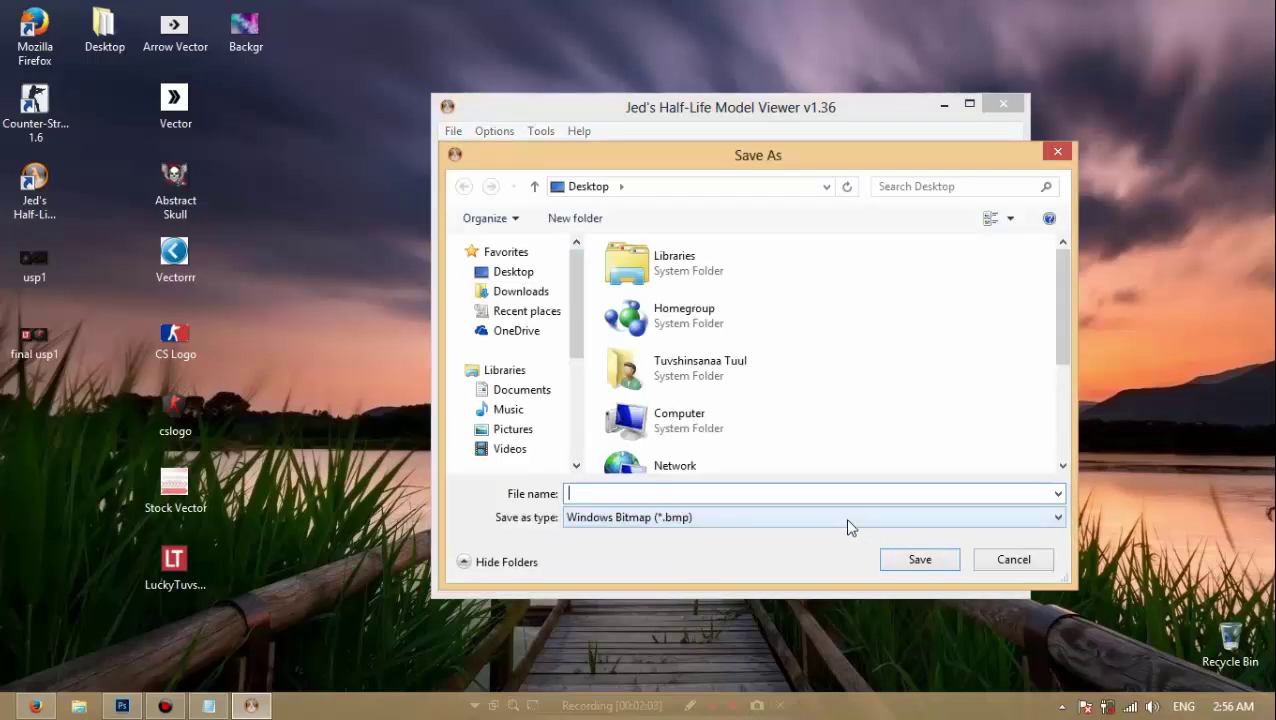
pyautogui.write('usp2')
pyautogui.press('Return')
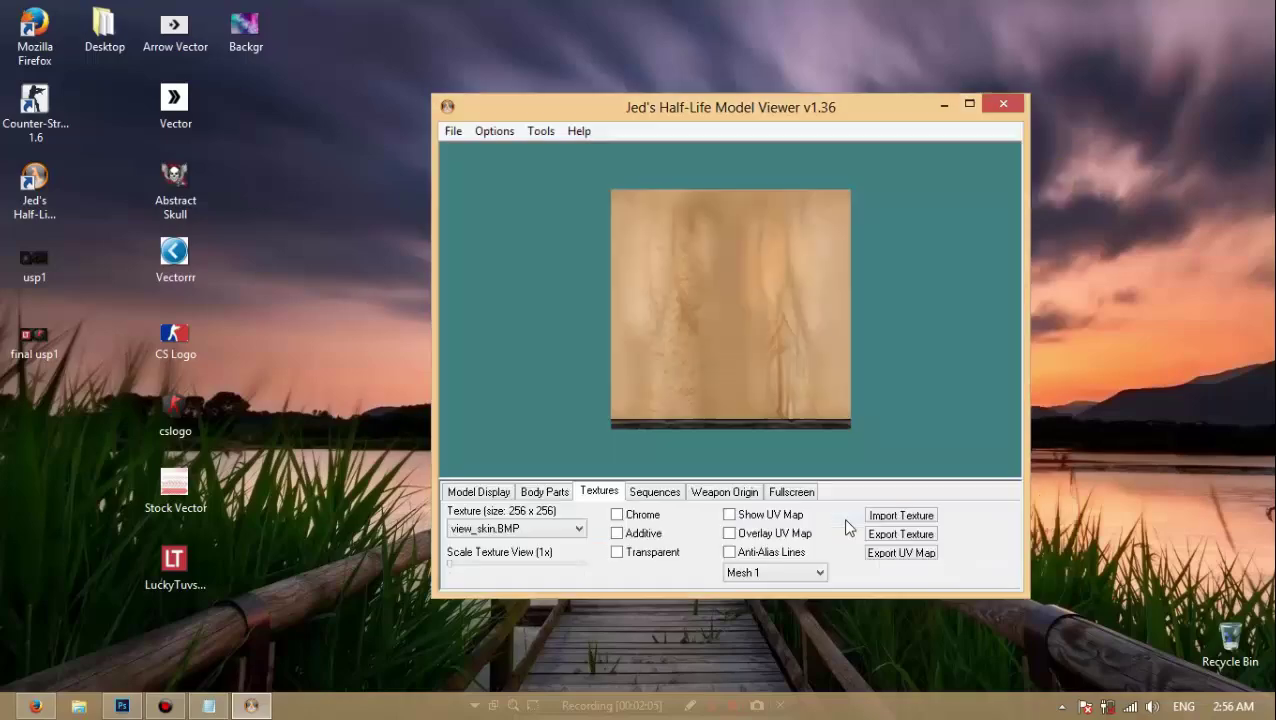
# - Switch to Photoshop and open usp2.bmp from the Desktop
pyautogui.click(122, 706)
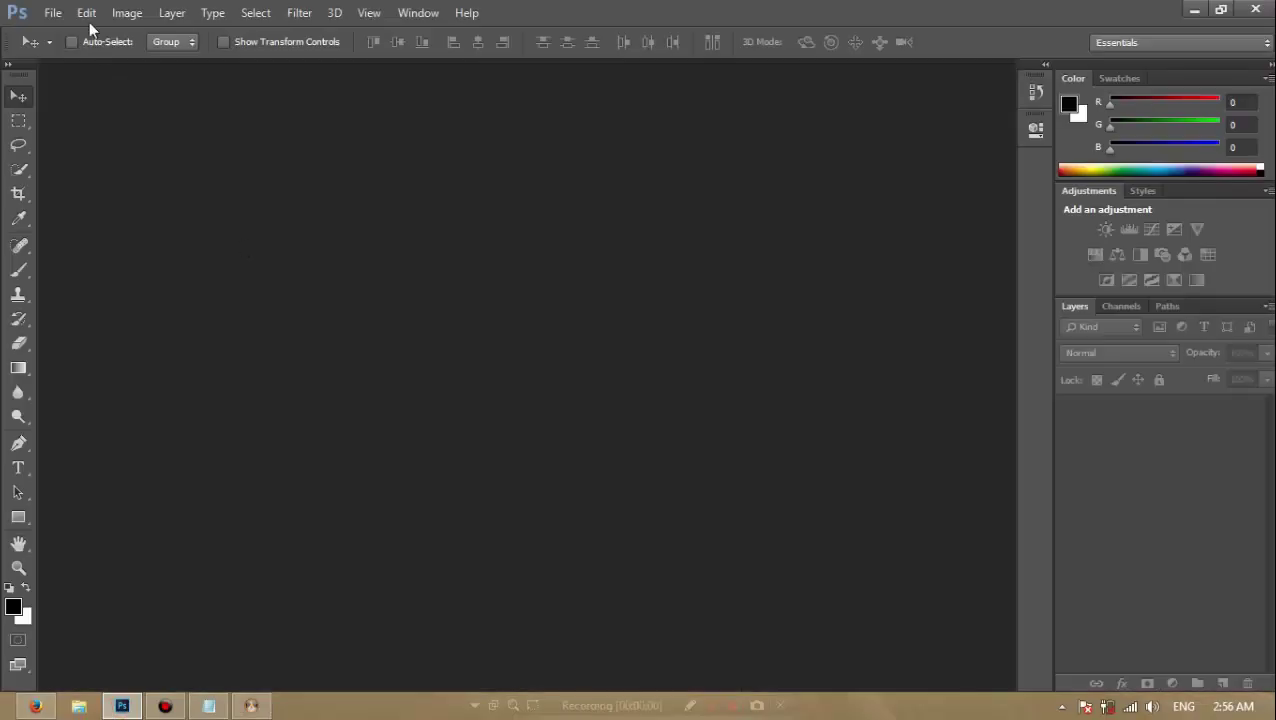
pyautogui.click(52, 12)
pyautogui.click(74, 49)
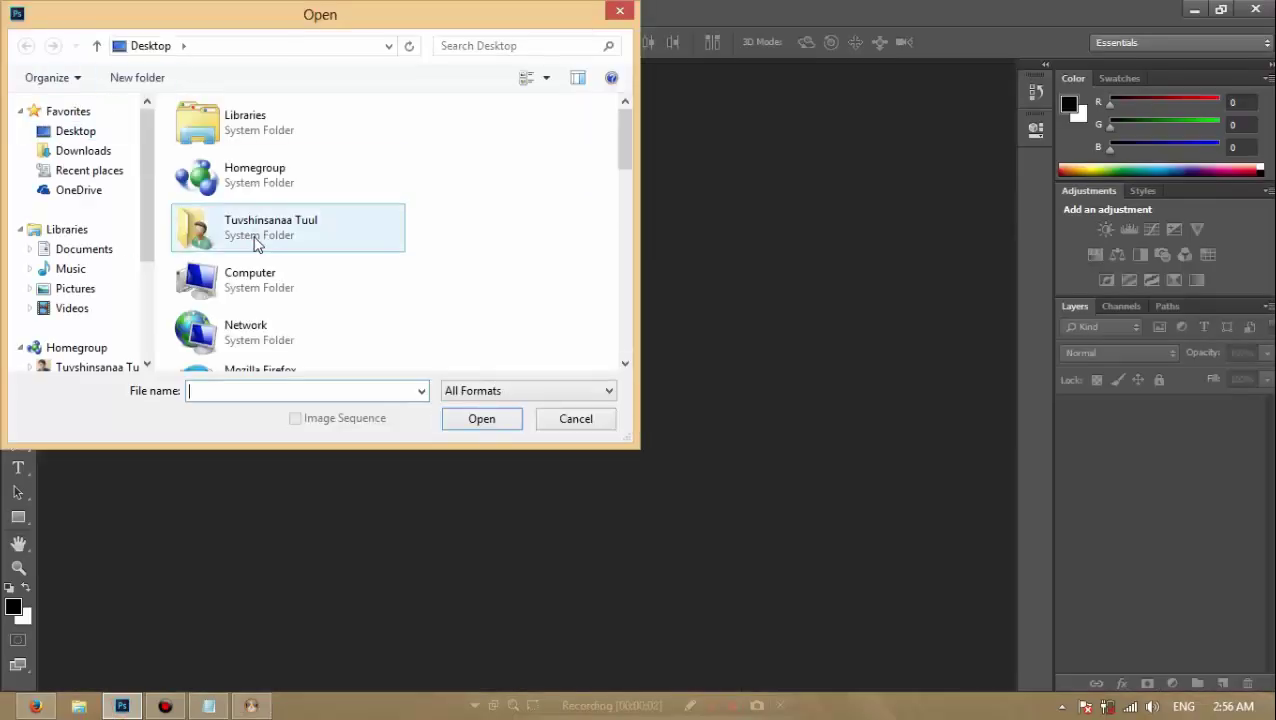
pyautogui.scroll(-10, 280, 270)
pyautogui.click(270, 185)
pyautogui.doubleClick(285, 251)
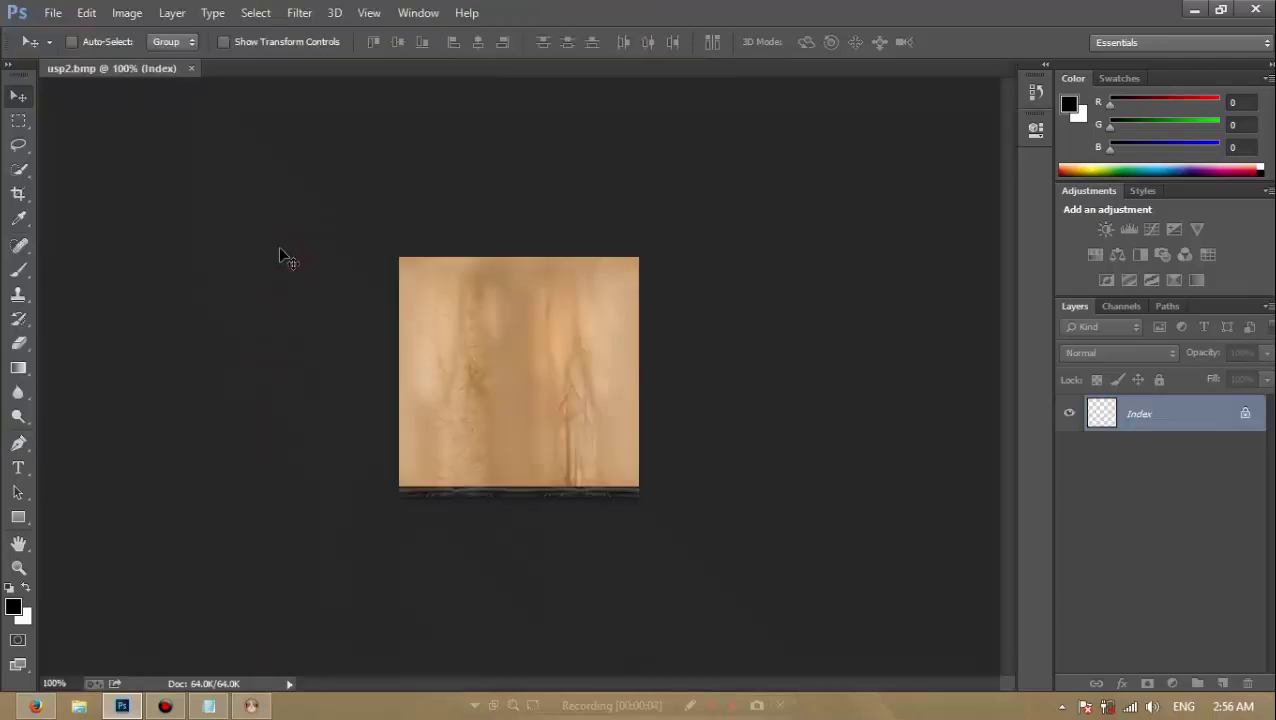
# - Convert the usp2.bmp skin texture from Indexed Color to RGB Color mode
pyautogui.hotkey('ctrl', '+')
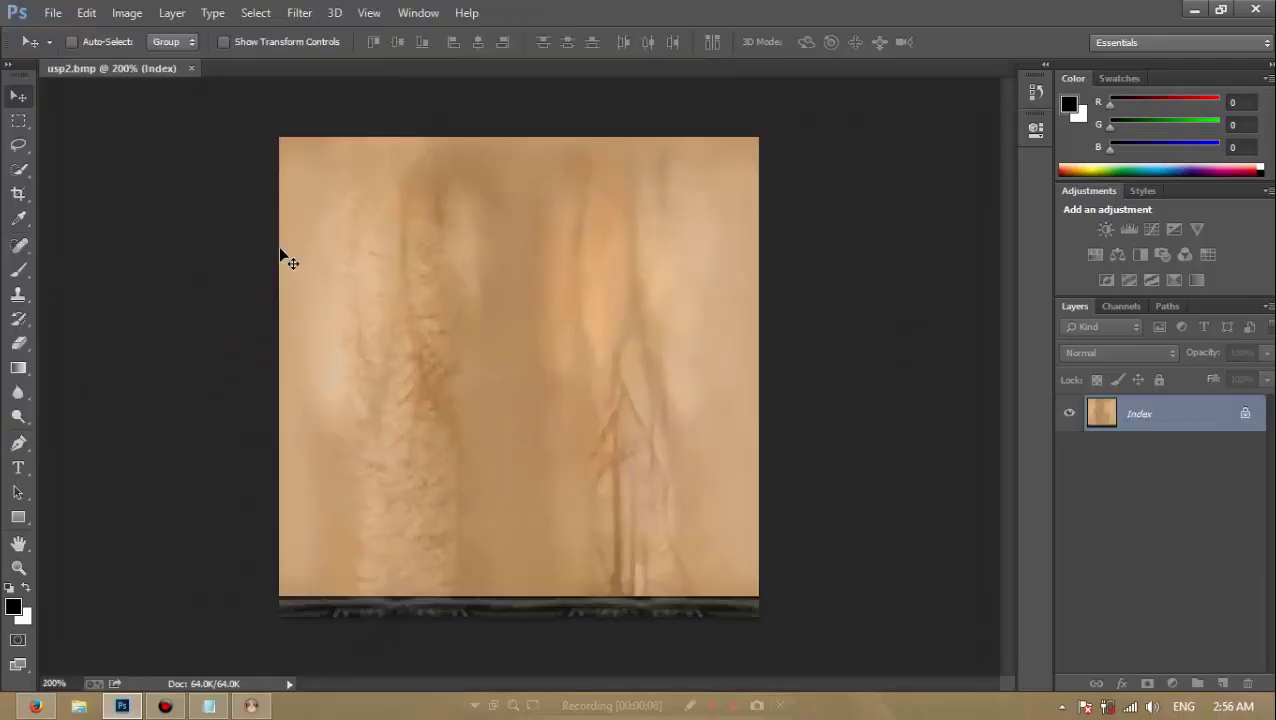
pyautogui.click(127, 12)
pyautogui.moveTo(137, 35)
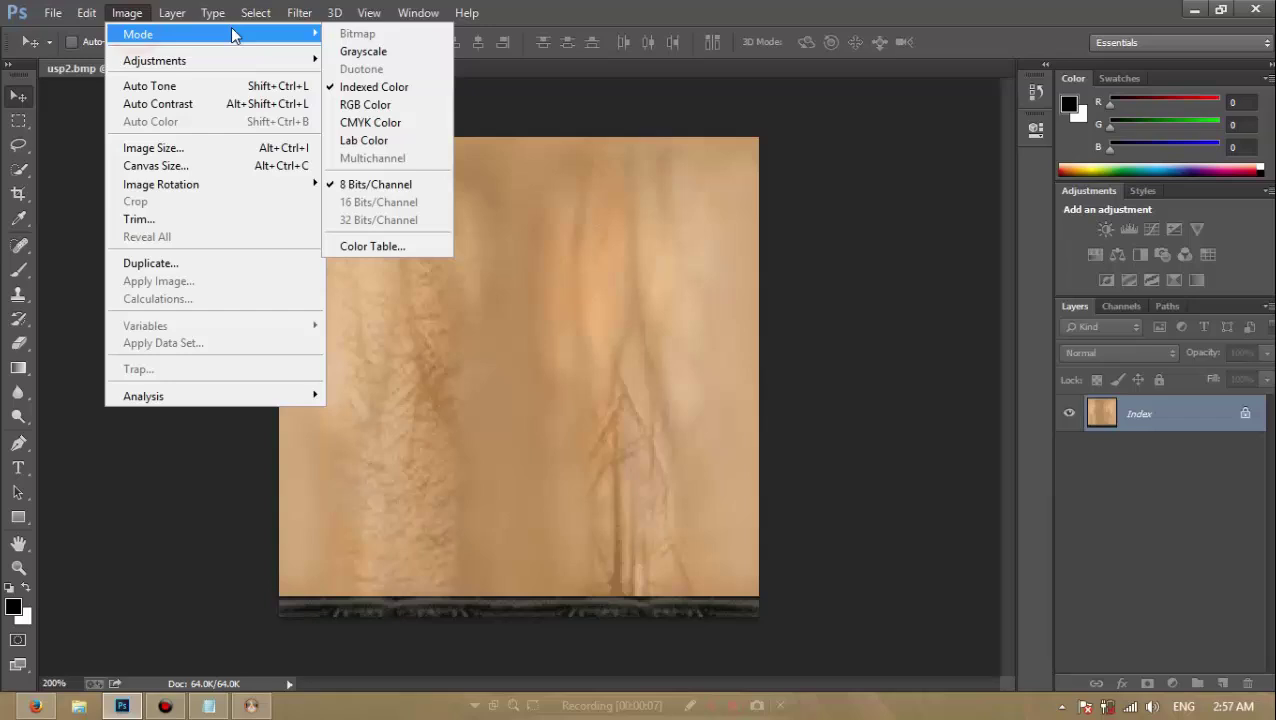
pyautogui.click(375, 103)
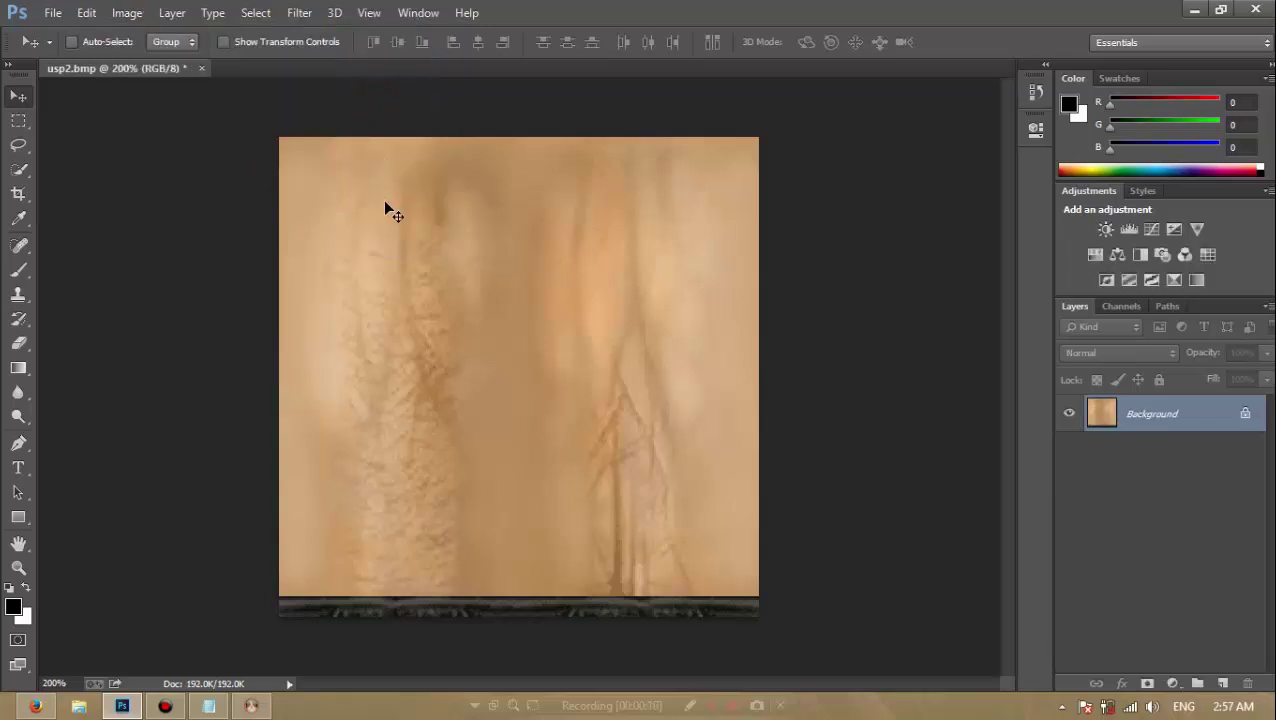
# - Open Backgr.jpg from the Desktop, copy the whole galaxy image and paste it into usp2.bmp as a new layer
pyautogui.click(50, 12)
pyautogui.click(63, 44)
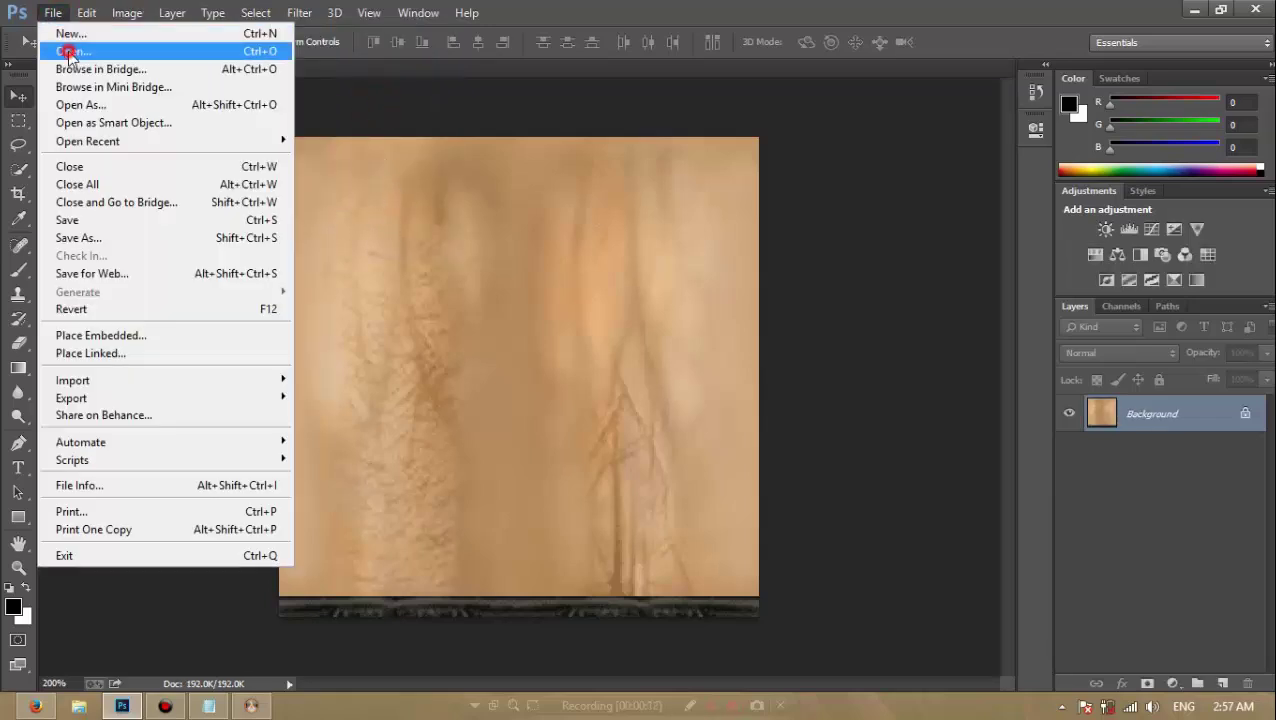
pyautogui.click(390, 261)
pyautogui.scroll(-5, 395, 258)
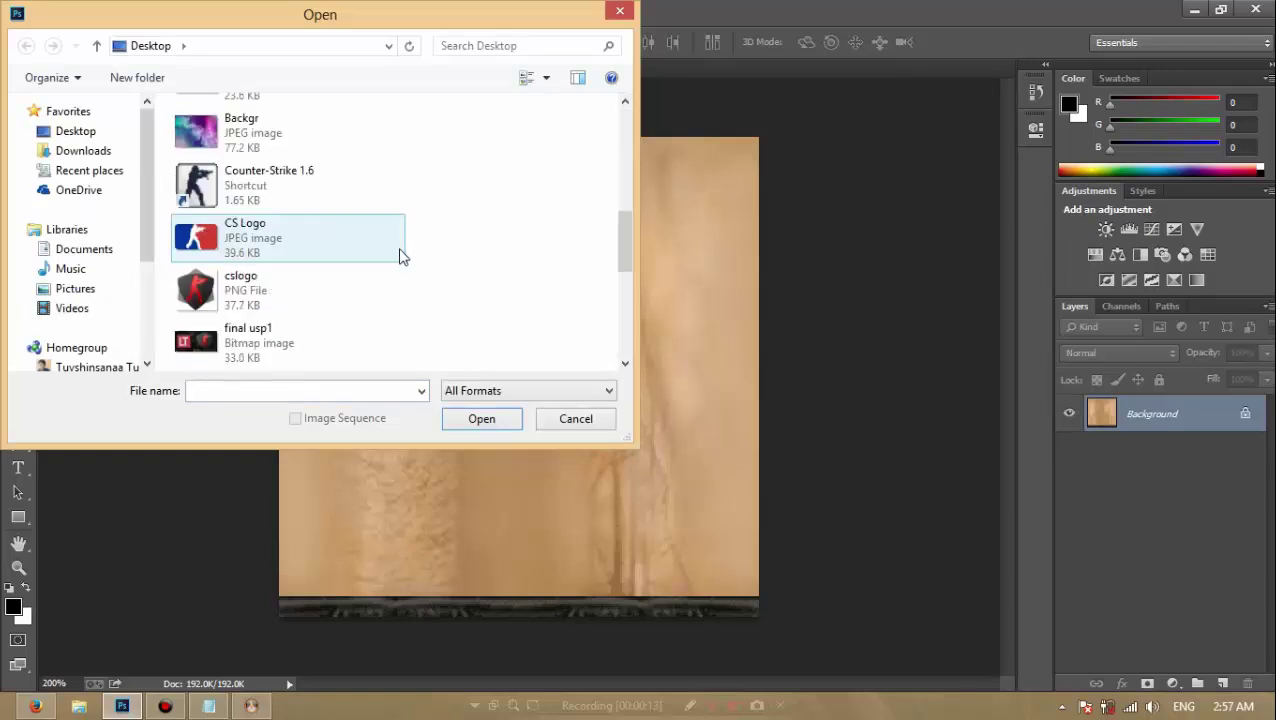
pyautogui.doubleClick(240, 138)
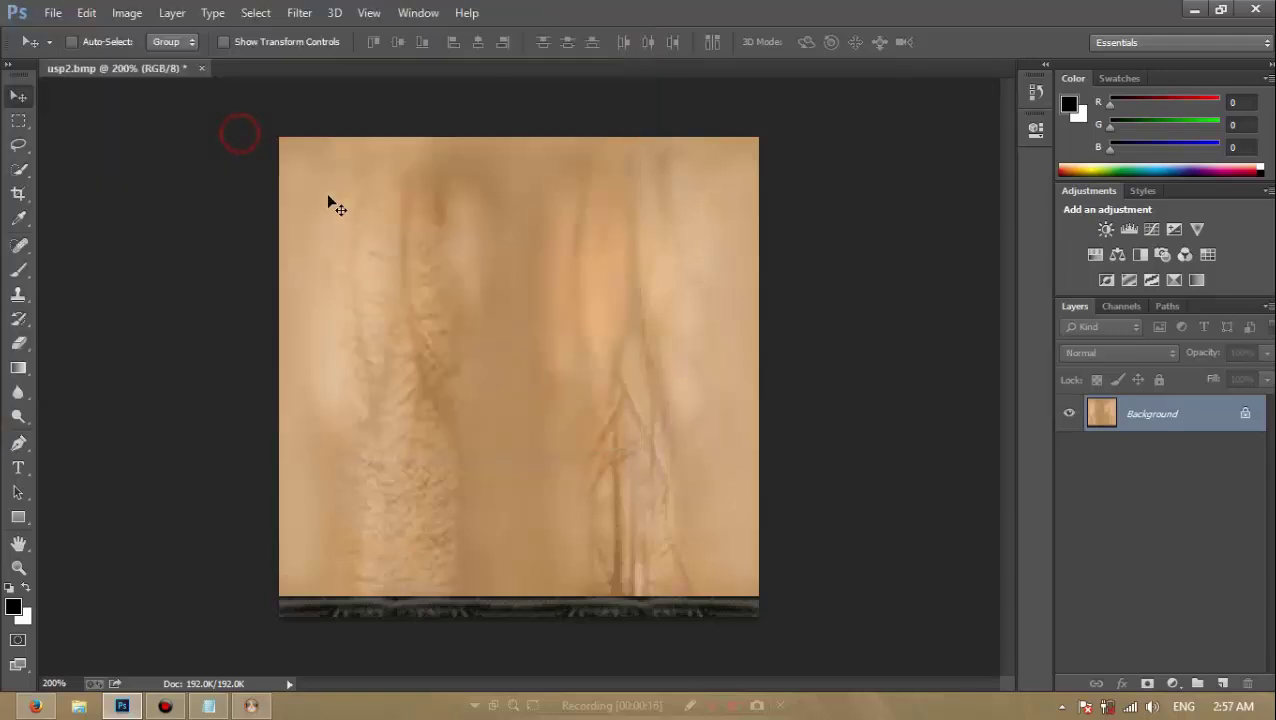
pyautogui.hotkey('ctrl', 'a')
pyautogui.hotkey('ctrl', 'c')
pyautogui.click(96, 68)
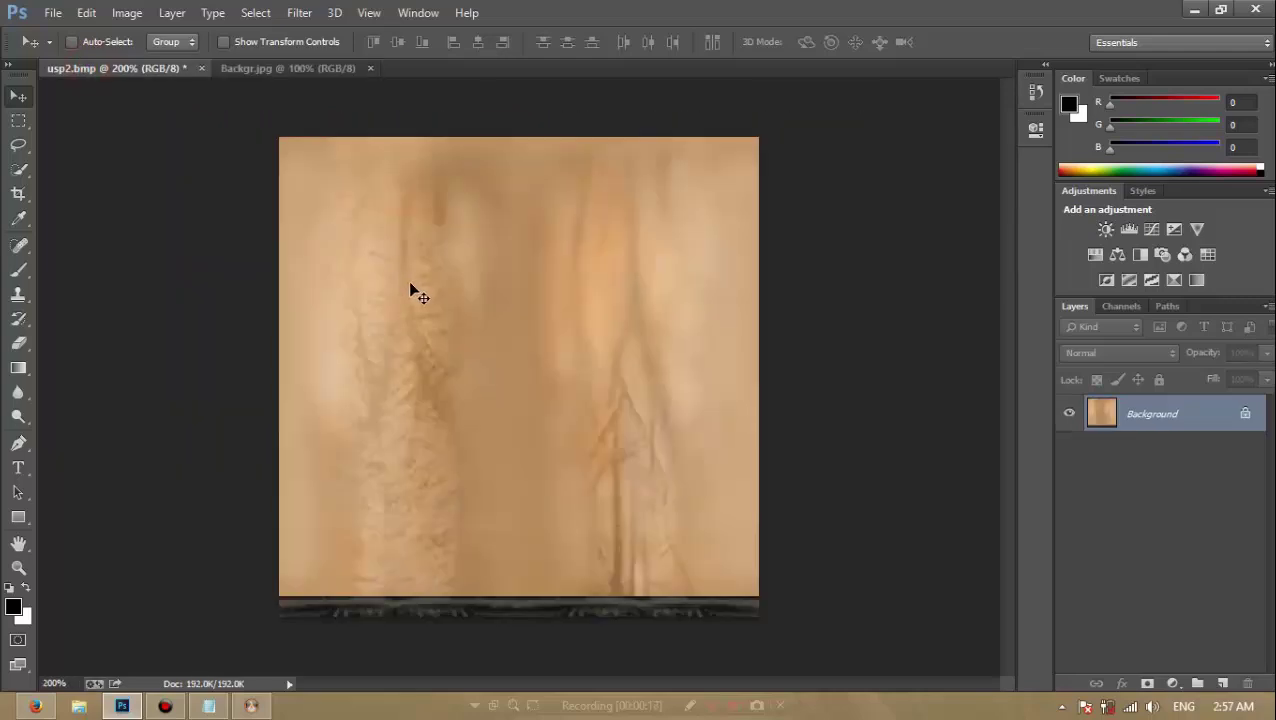
pyautogui.hotkey('ctrl', 'v')
# - Free-transform the pasted galaxy layer, scaling and moving it to cover the whole skin texture
pyautogui.hotkey('ctrl', 't')
pyautogui.moveTo(281, 137); pyautogui.dragTo(618, 456)
pyautogui.moveTo(811, 521); pyautogui.dragTo(490, 229)
pyautogui.moveTo(752, 495); pyautogui.dragTo(906, 672)
pyautogui.press('Return')
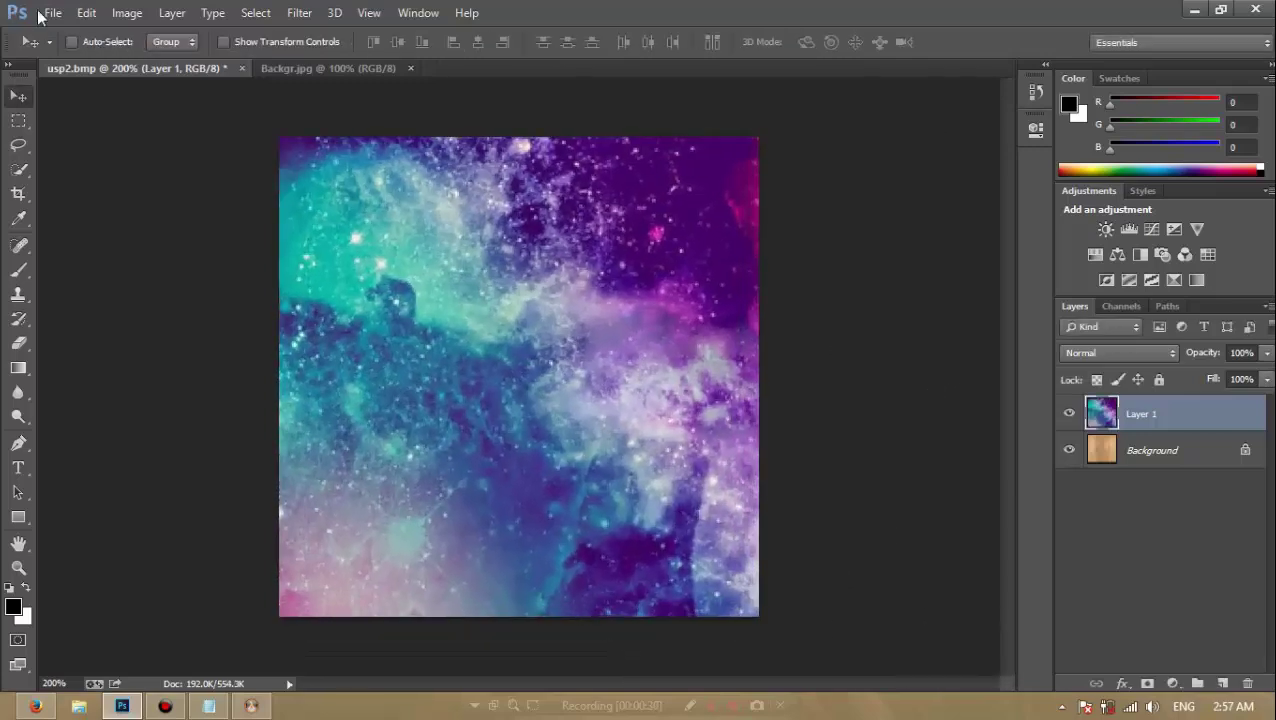
pyautogui.click(53, 12)
pyautogui.click(160, 245)
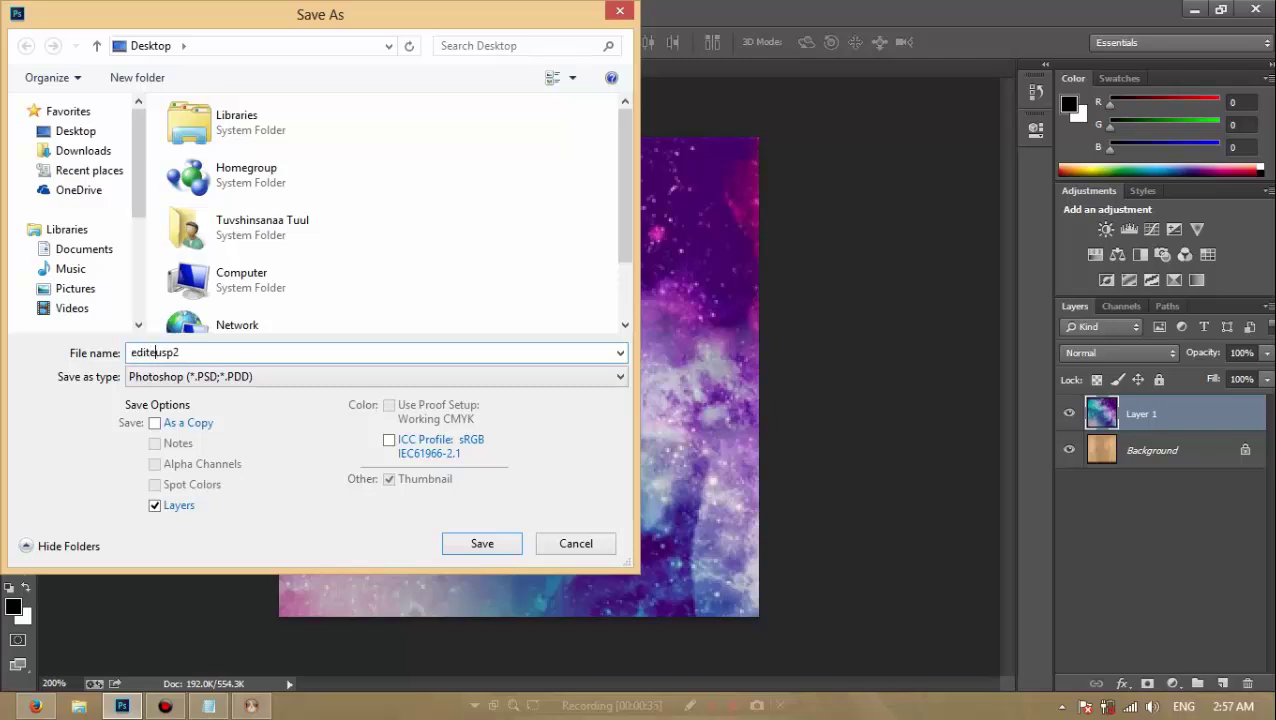
pyautogui.click(228, 377)
pyautogui.click(213, 421)
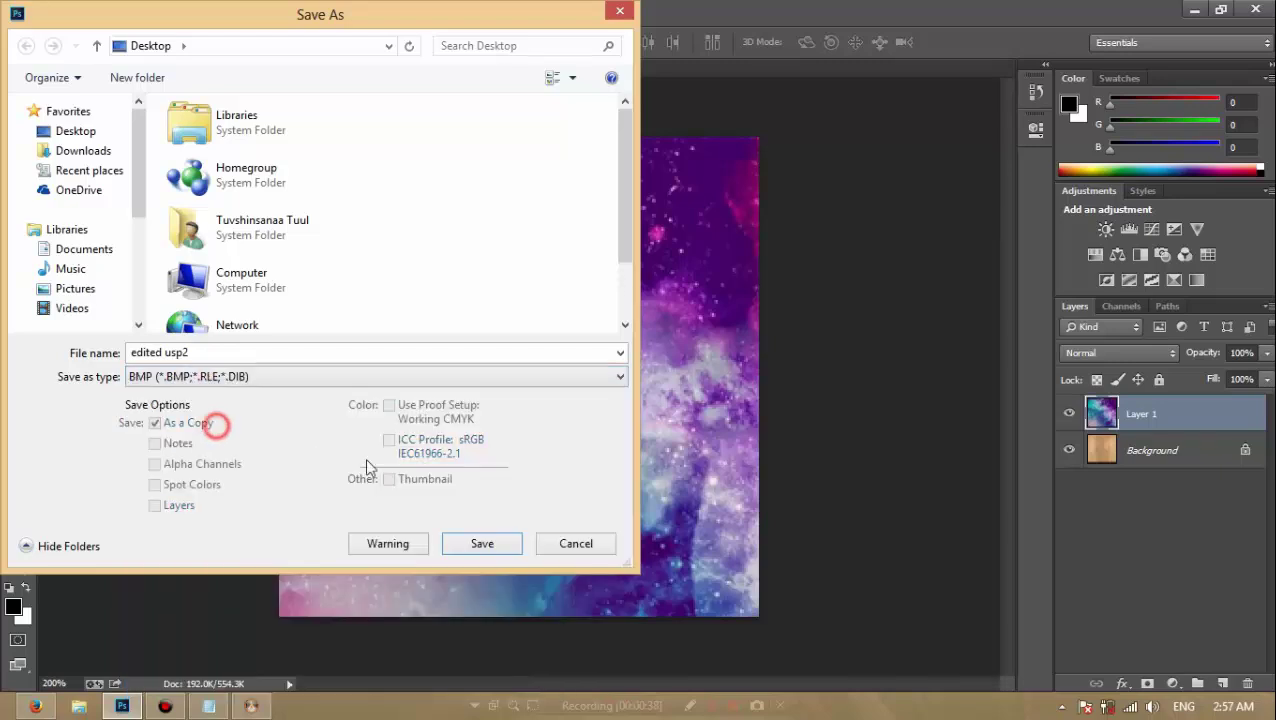
pyautogui.click(567, 550)
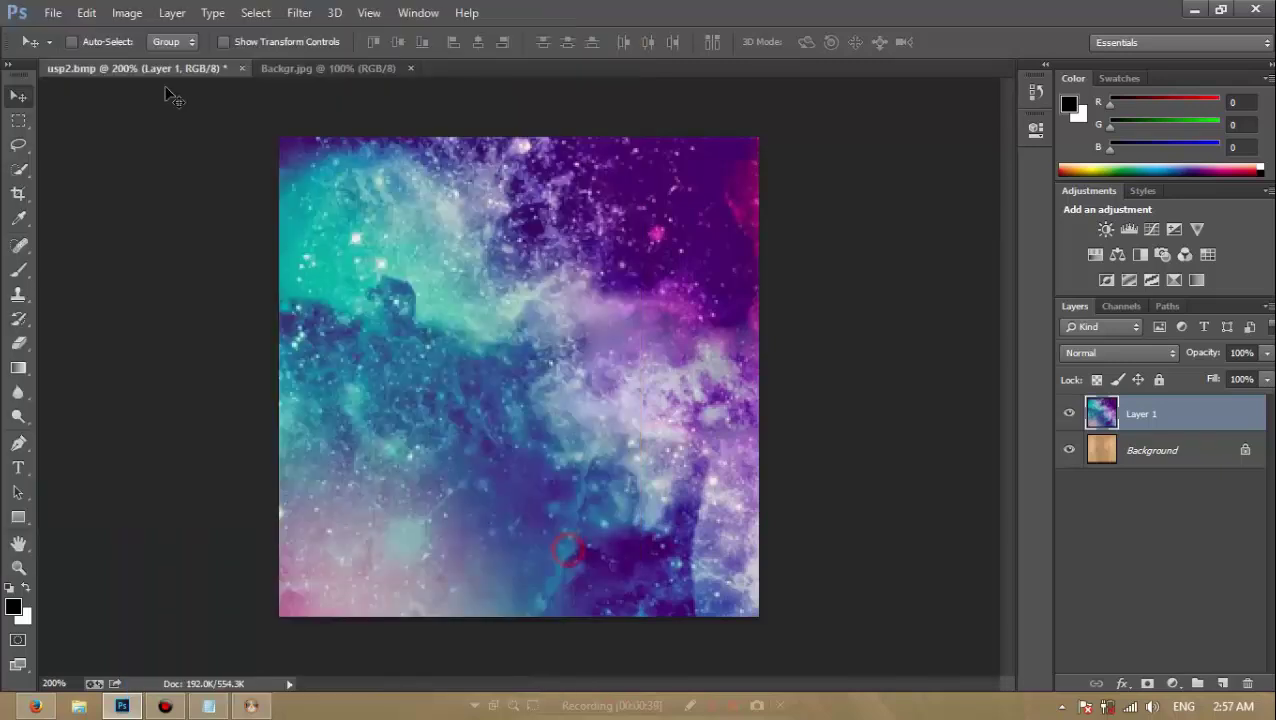
# - Convert the galaxy texture to Indexed Color, flattening its layers and accepting the conversion settings
pyautogui.click(122, 12)
pyautogui.moveTo(133, 34)
pyautogui.click(372, 92)
pyautogui.click(567, 281)
pyautogui.click(745, 185)
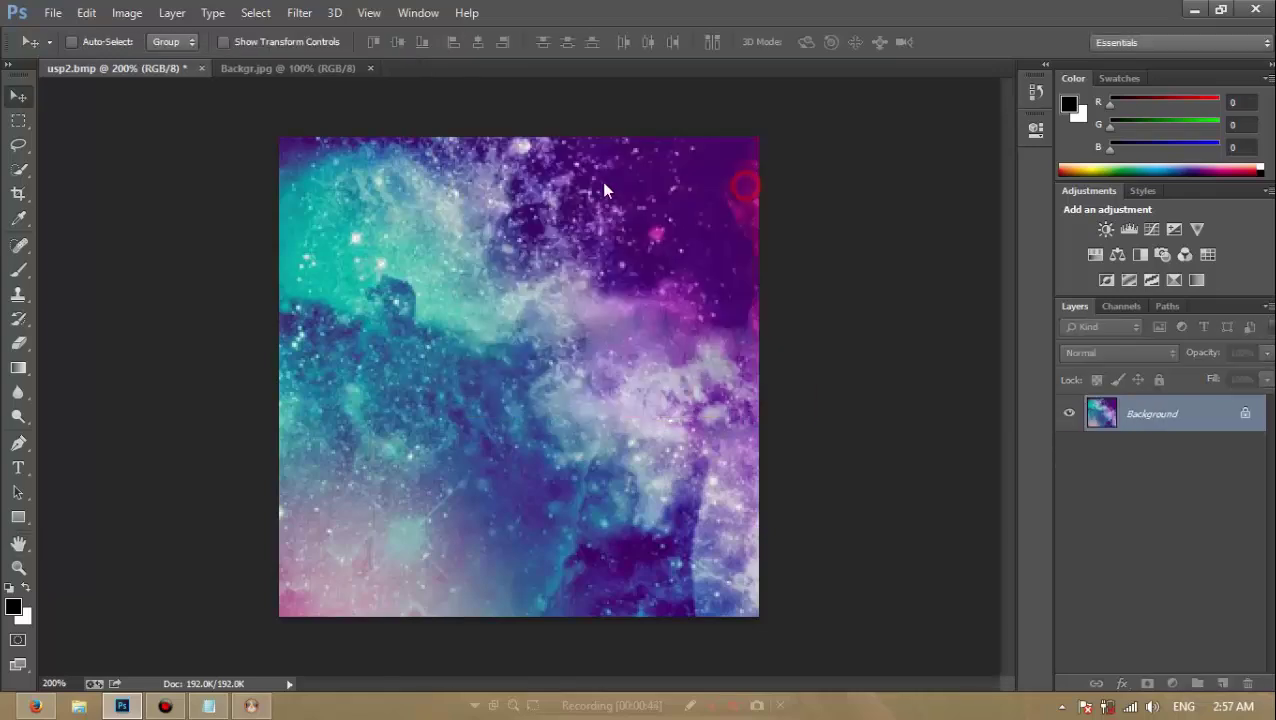
# - Save the indexed galaxy texture to the Desktop as a BMP named "edited usp2", accepting the BMP options
pyautogui.click(53, 12)
pyautogui.click(118, 245)
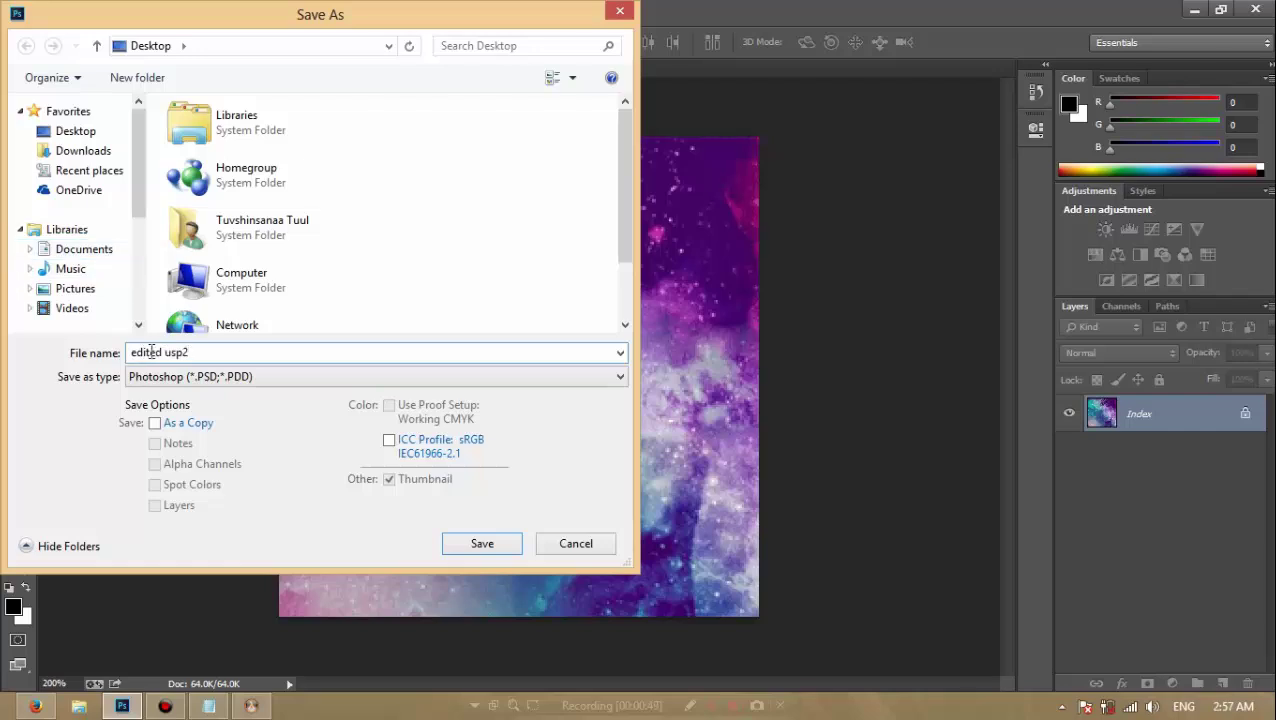
pyautogui.click(165, 380)
pyautogui.click(183, 424)
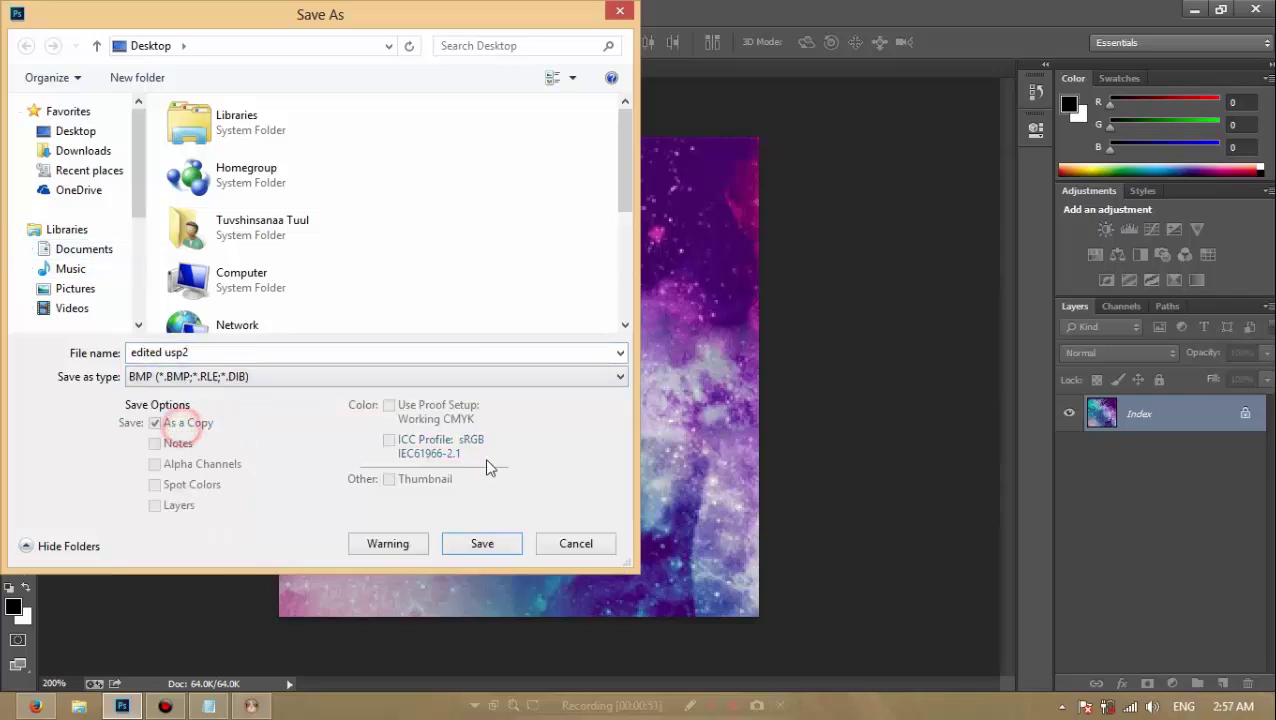
pyautogui.click(483, 543)
pyautogui.click(743, 190)
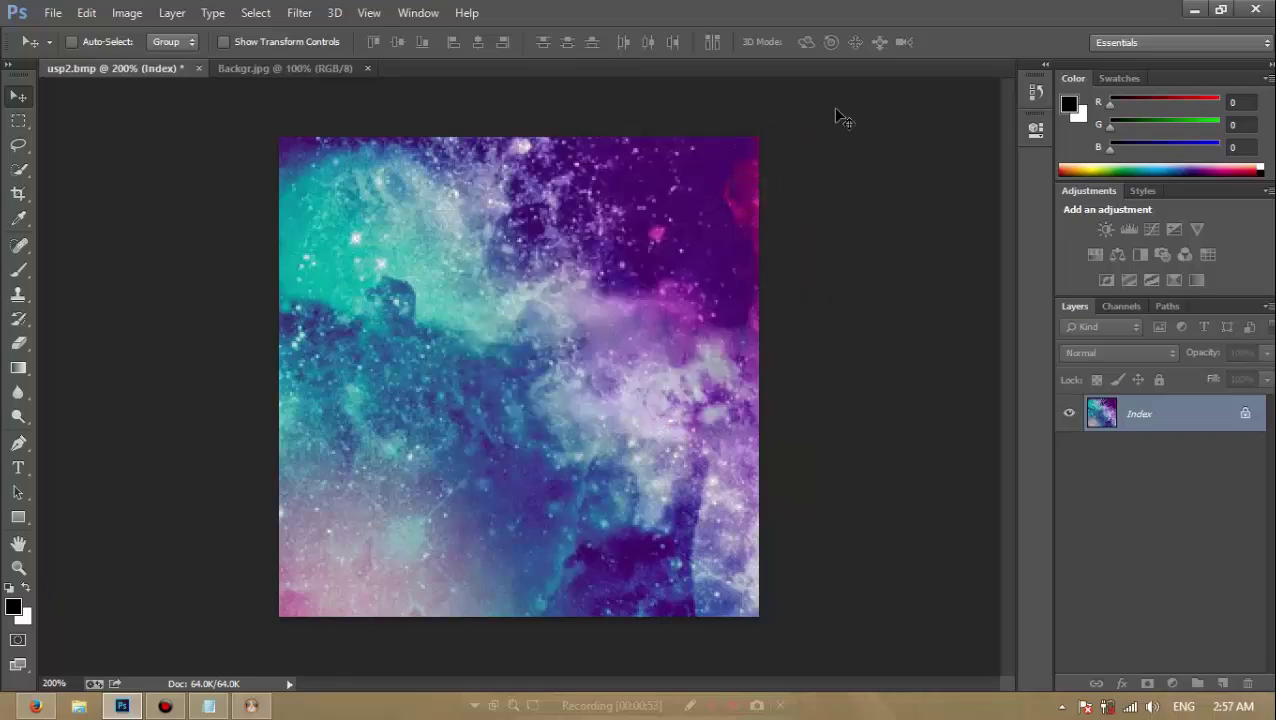
# - Return to Jed's Half-Life Model Viewer and import the "edited usp2" bitmap as the view_skin.BMP texture
pyautogui.click(1193, 10)
pyautogui.click(900, 515)
pyautogui.scroll(-3, 700, 360)
pyautogui.click(716, 335)
pyautogui.doubleClick(717, 336)
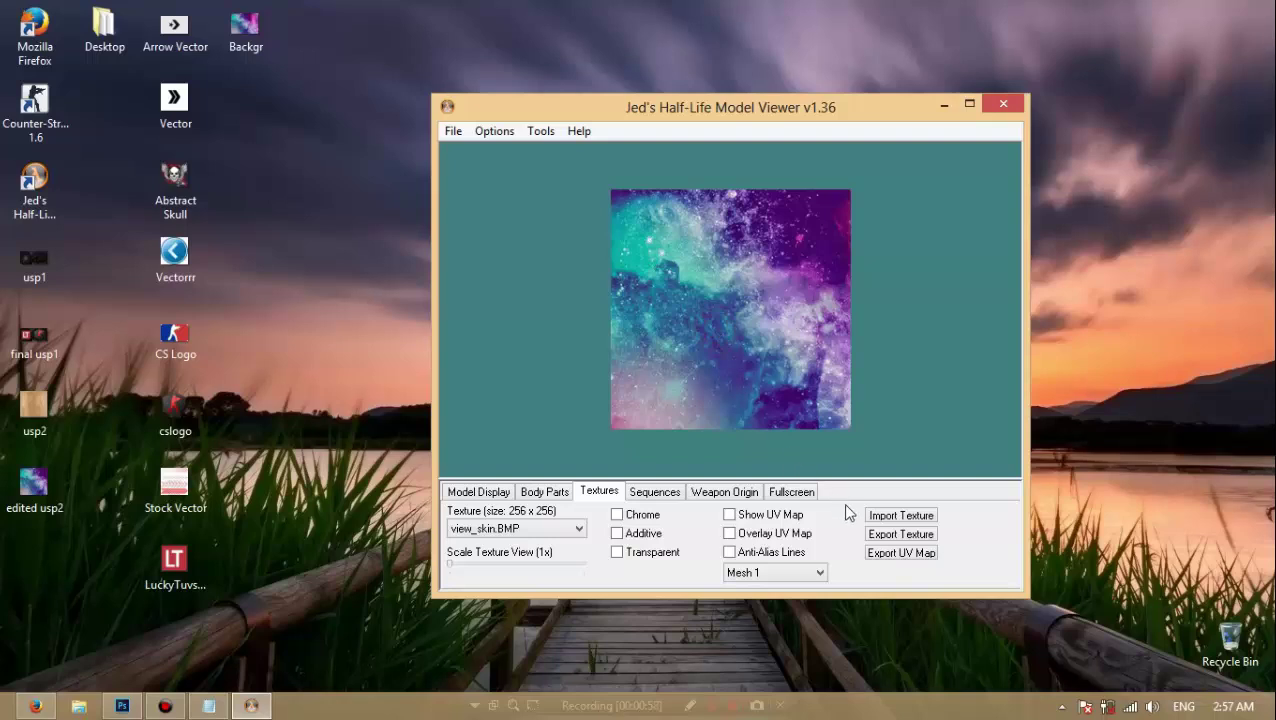
# - Select the slide.bmp texture of the pistol model
pyautogui.click(495, 529)
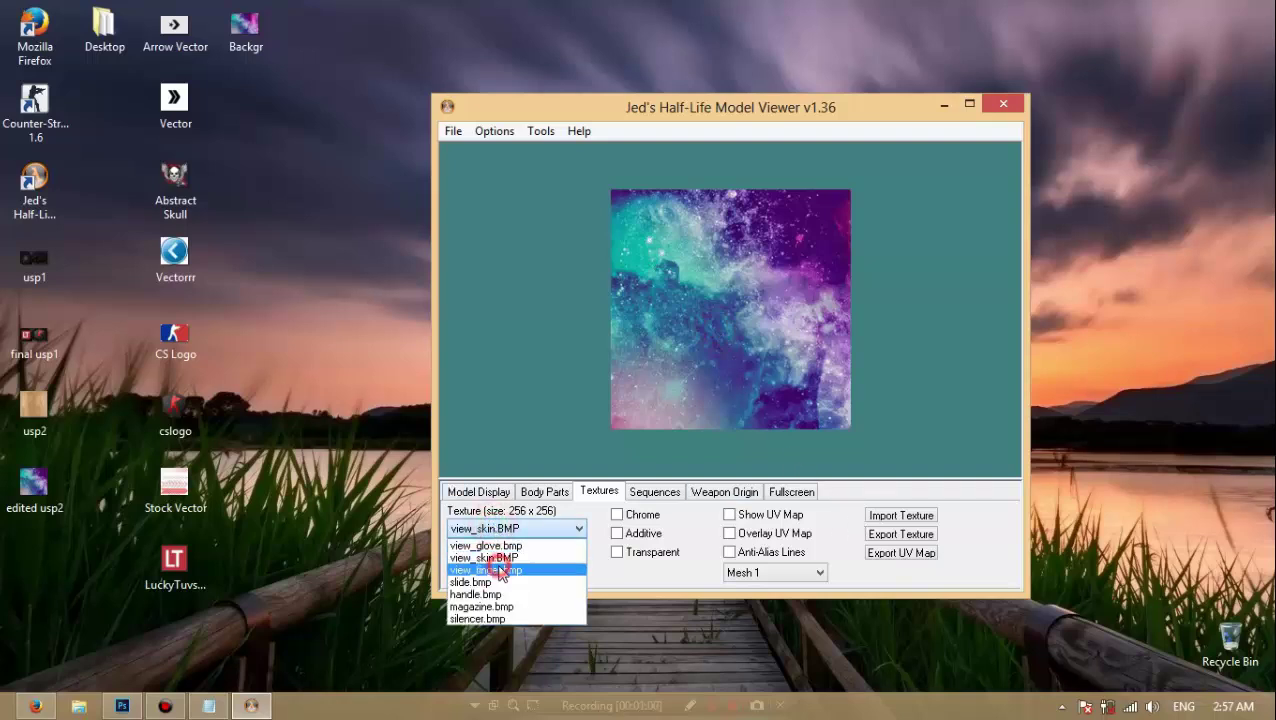
pyautogui.click(500, 582)
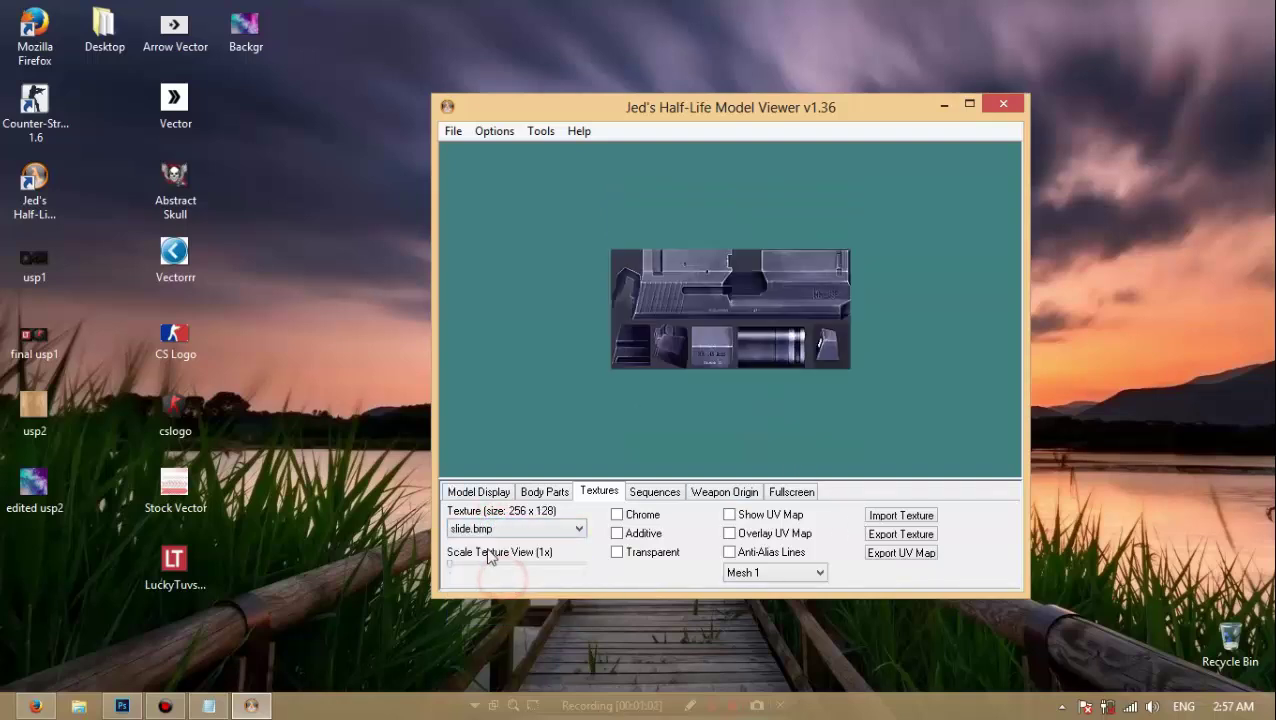
# - Switch to Photoshop and close usp2.bmp without saving its changes, along with Backgr.jpg
pyautogui.click(141, 710)
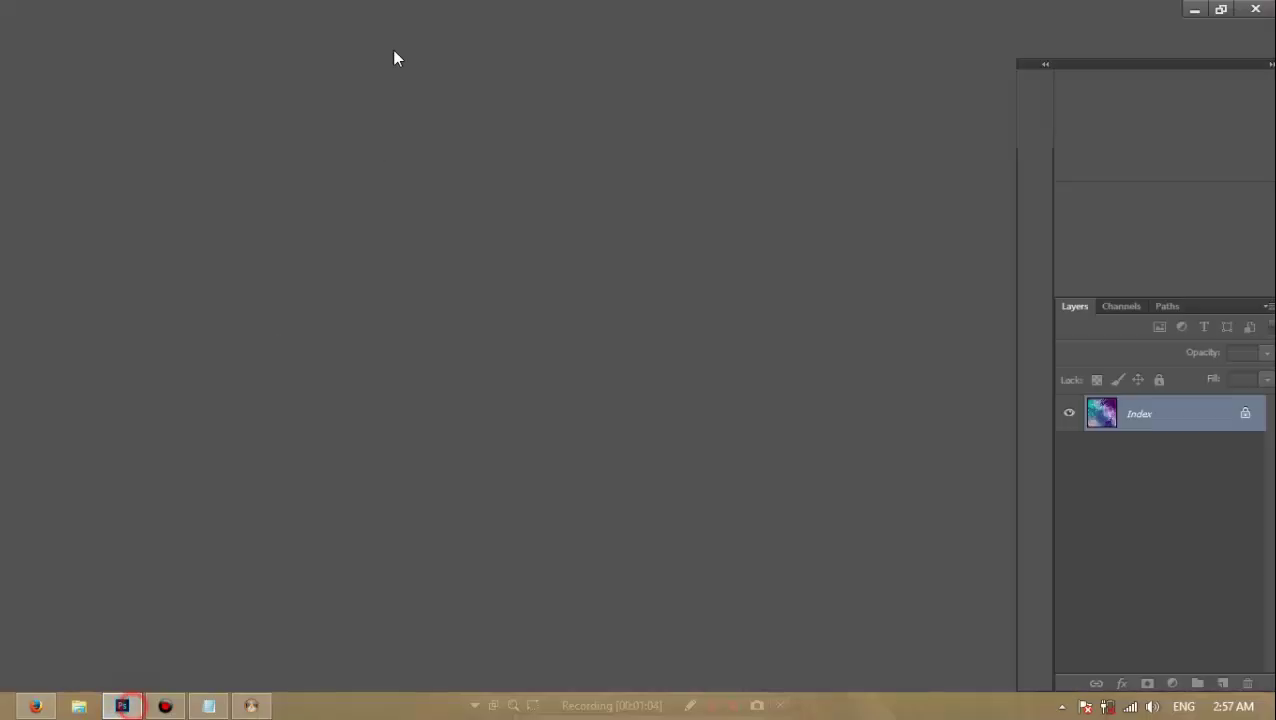
pyautogui.click(200, 69)
pyautogui.click(644, 280)
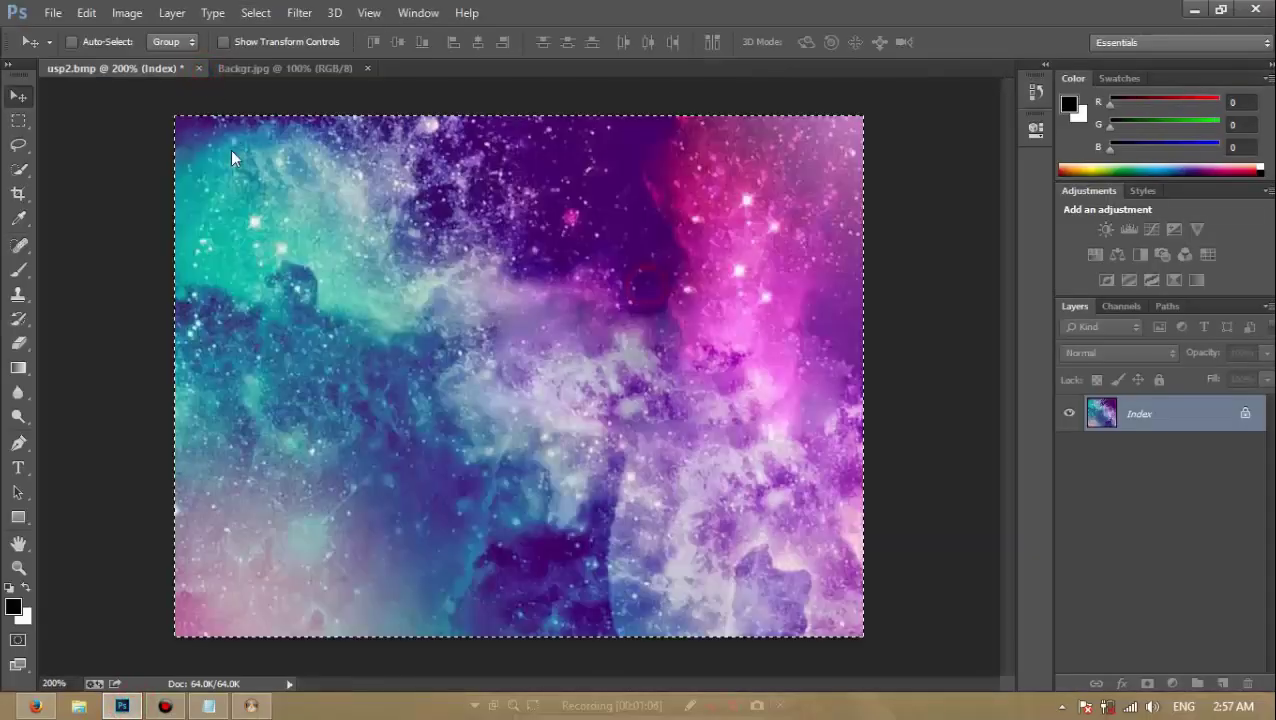
pyautogui.click(191, 68)
pyautogui.click(52, 12)
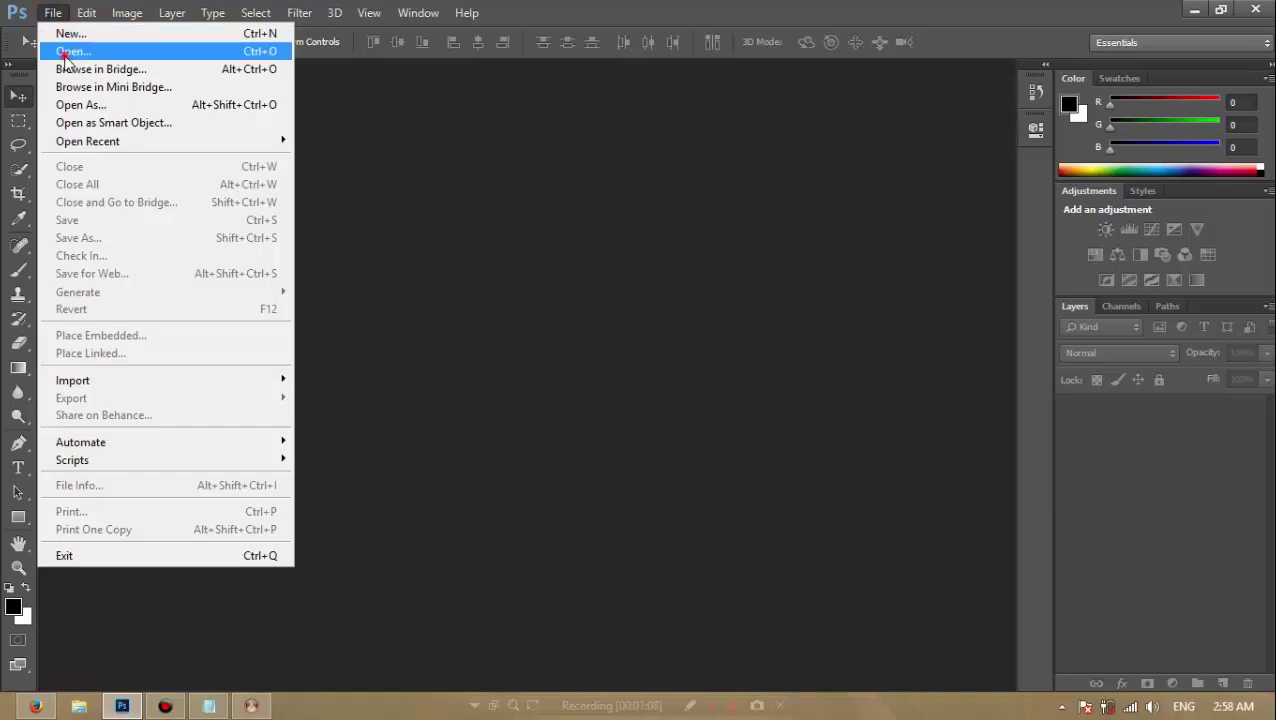
pyautogui.click(66, 51)
pyautogui.write('u')
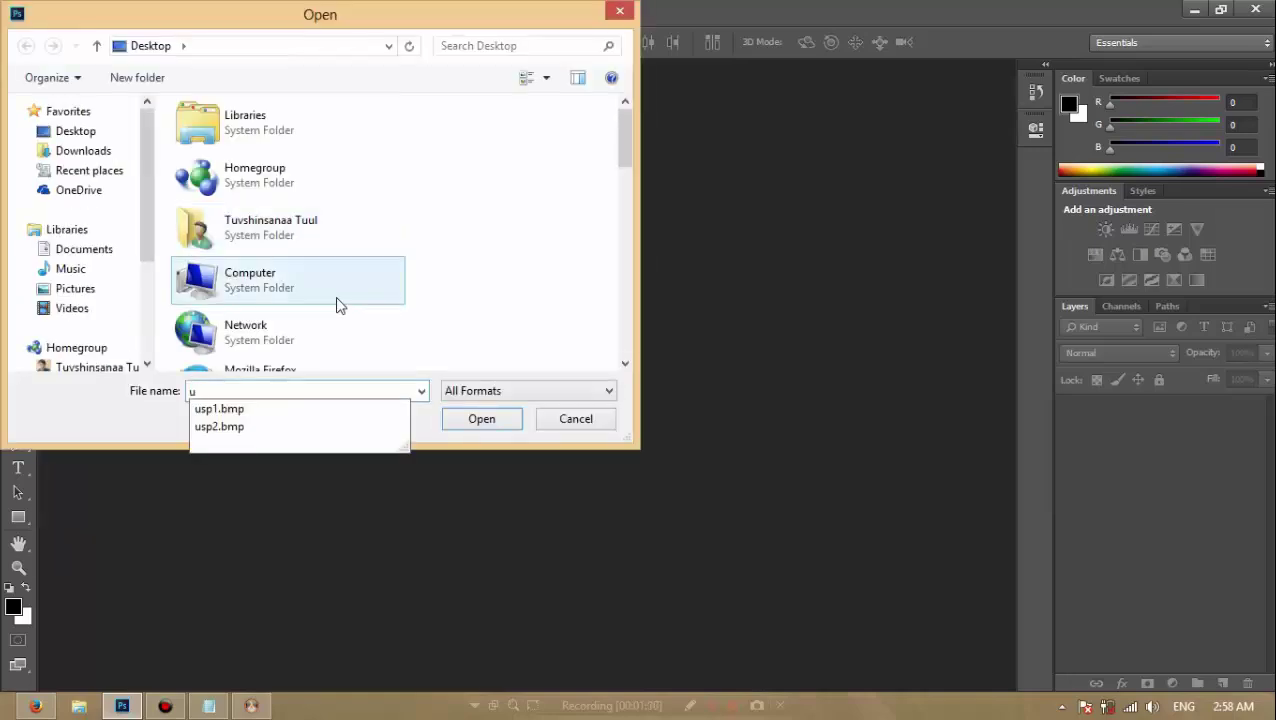
pyautogui.scroll(-5, 339, 295)
pyautogui.press('Escape')
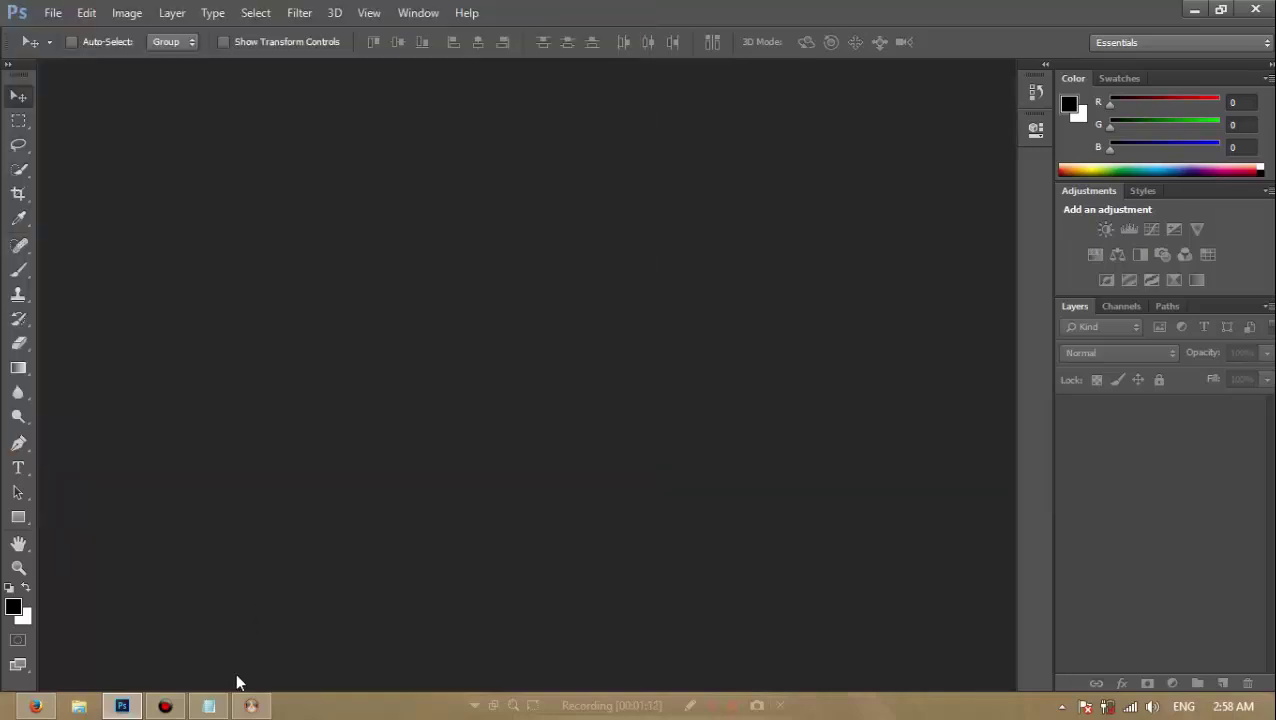
# - Switch to Jed's Half-Life Model Viewer and export the slide.bmp texture to the Desktop as "usp3"
pyautogui.click(252, 705)
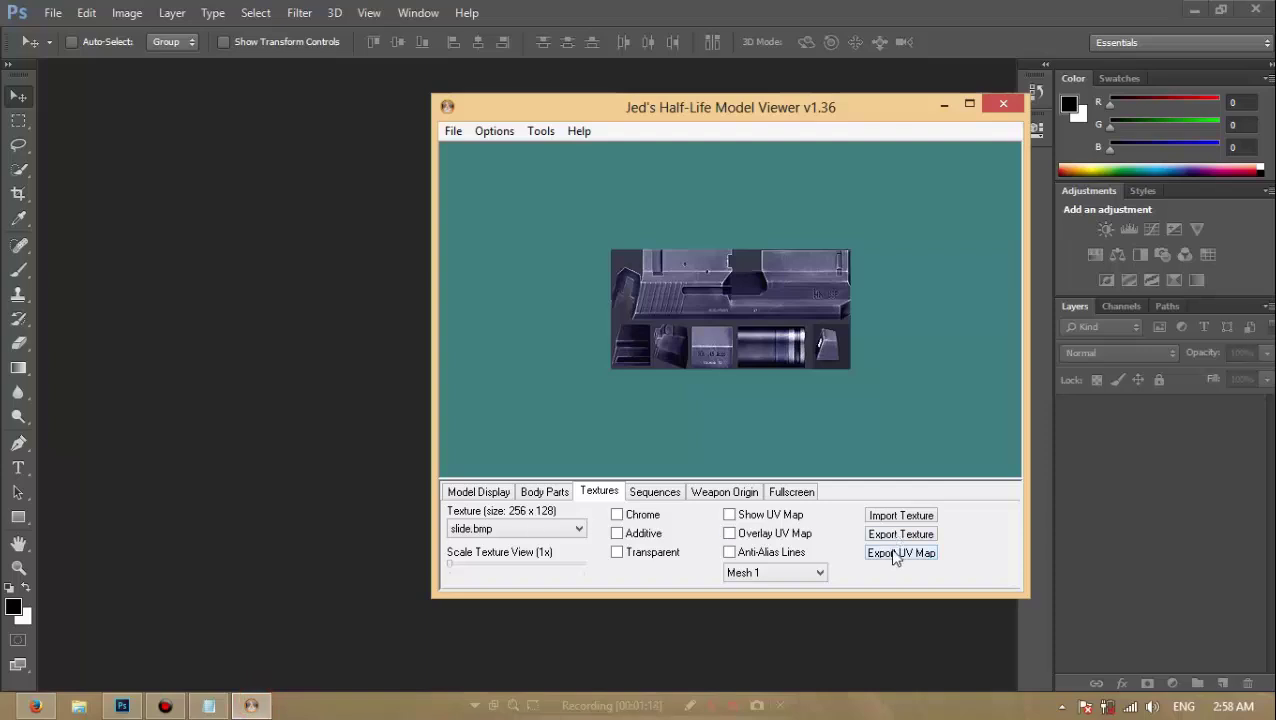
pyautogui.click(899, 534)
pyautogui.write('usp3')
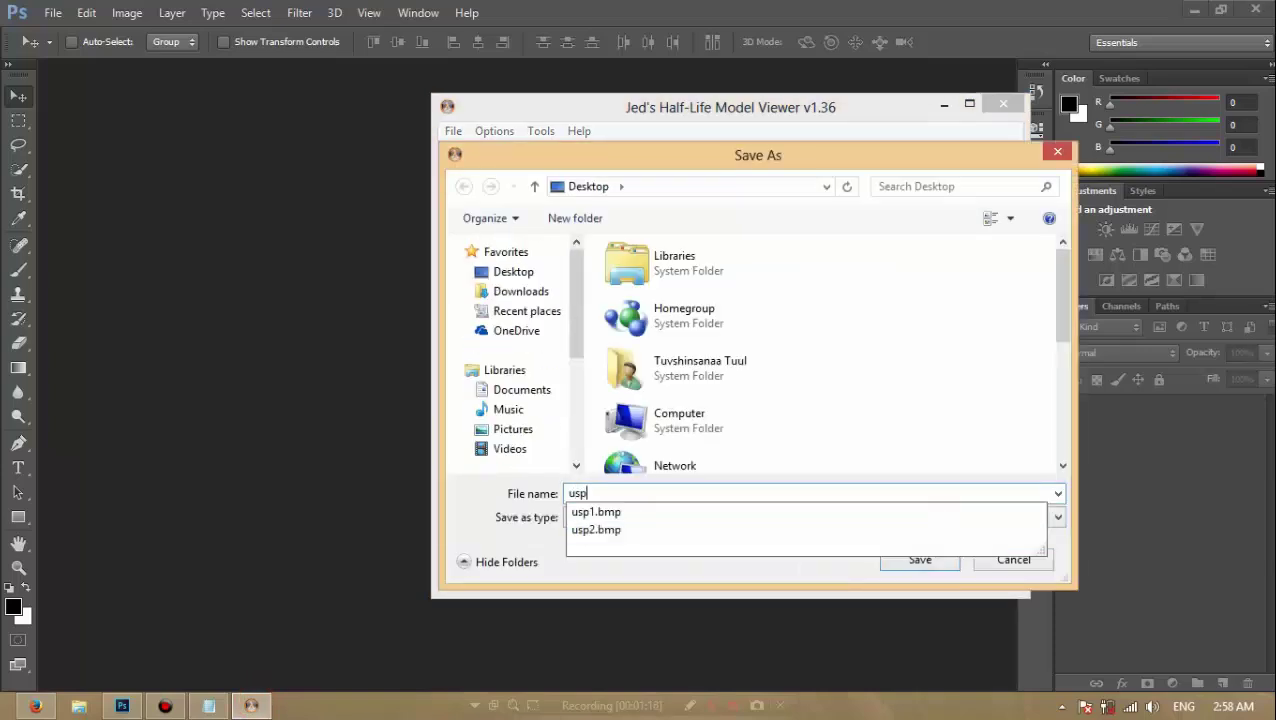
pyautogui.press('Return')
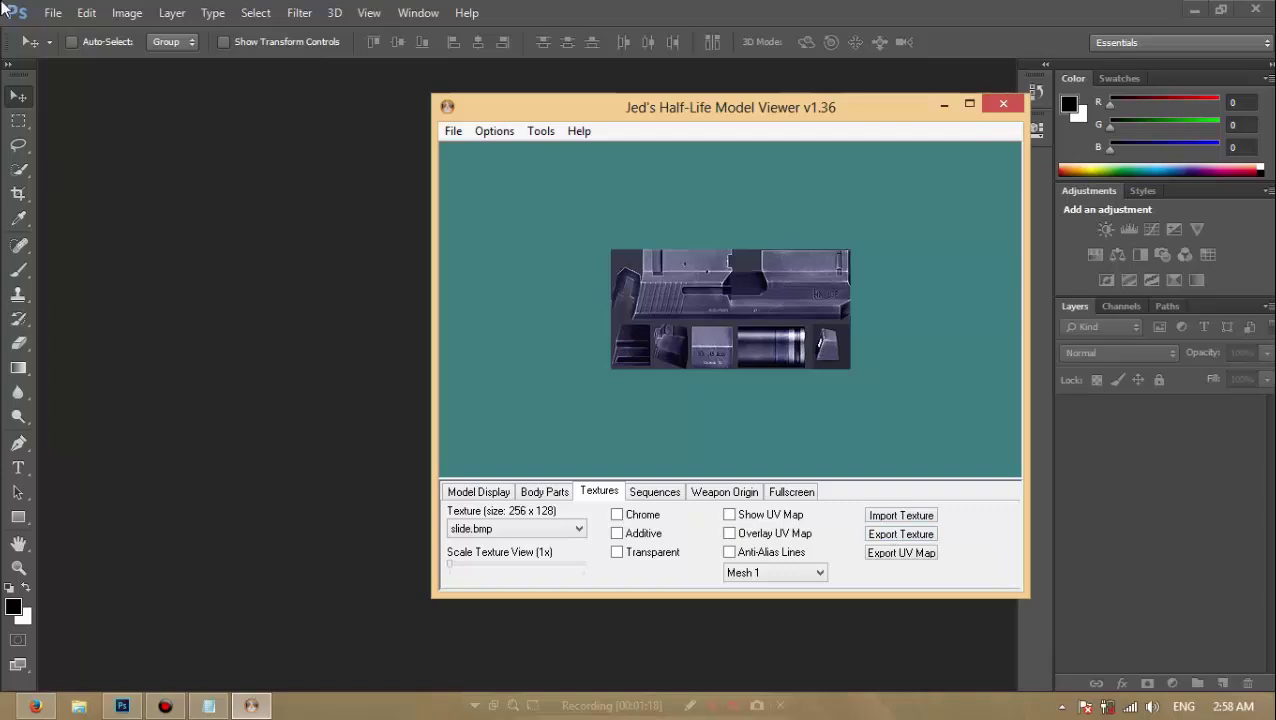
# - Switch to Photoshop and open usp3.bmp from the Desktop
pyautogui.click(52, 12)
pyautogui.click(58, 34)
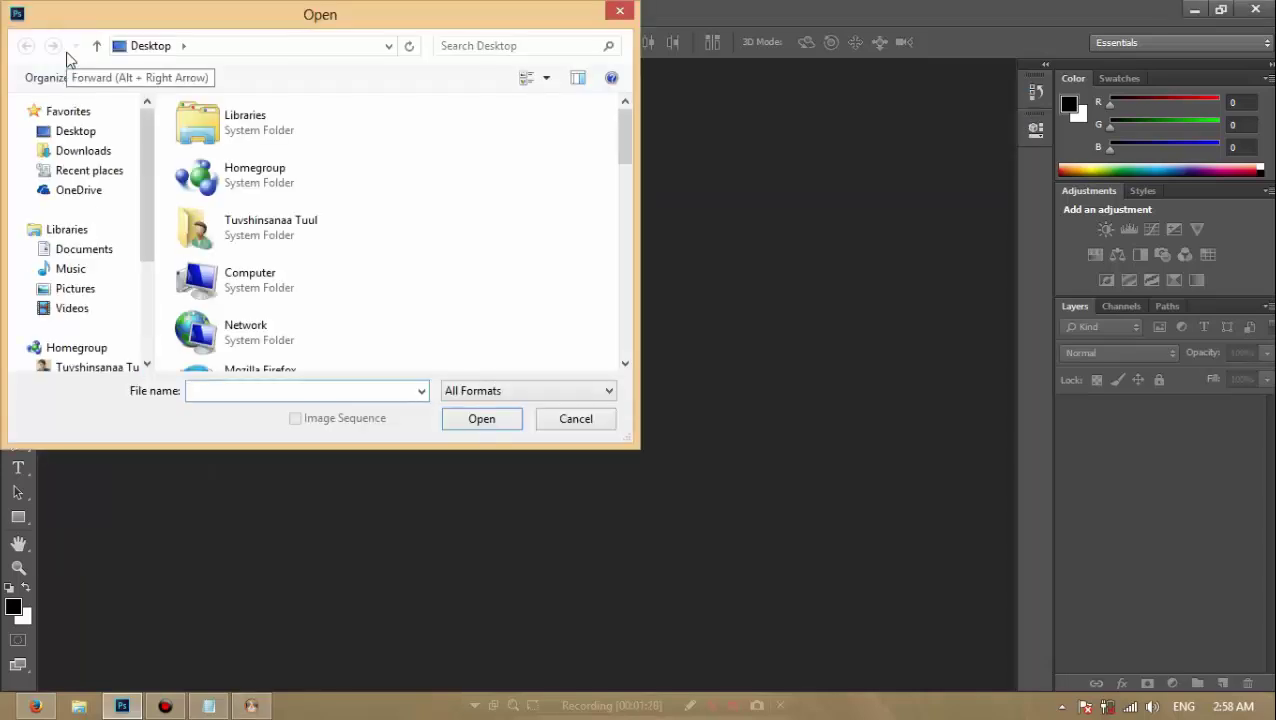
pyautogui.write('u')
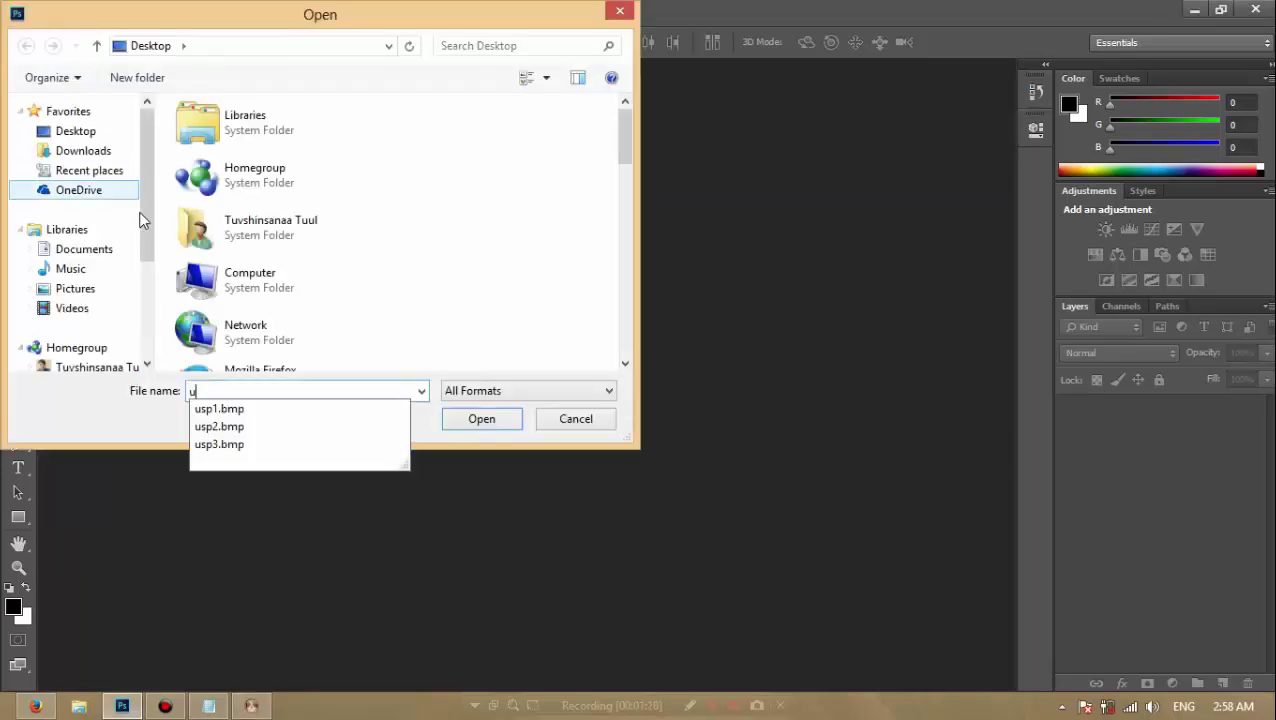
pyautogui.click(243, 444)
pyautogui.click(478, 421)
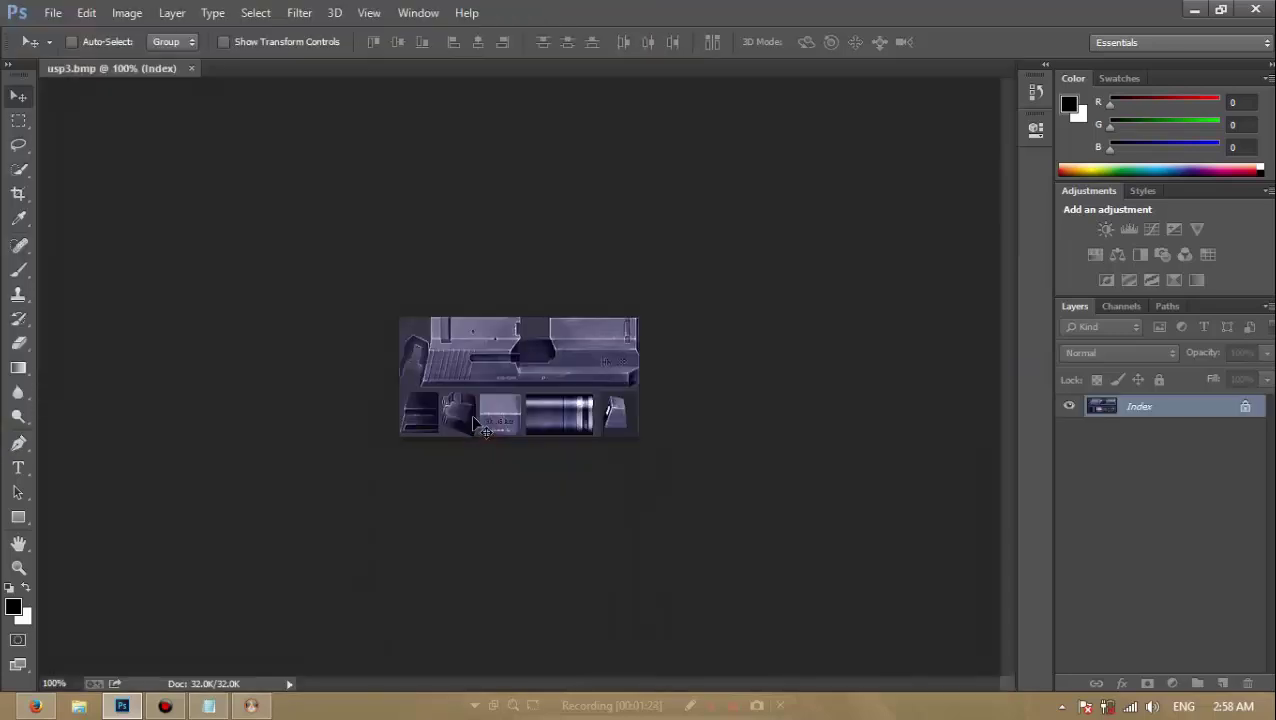
# - Convert the usp3.bmp slide texture from indexed color to RGB Color mode
pyautogui.hotkey('ctrl', '+')
pyautogui.hotkey('ctrl', '+')
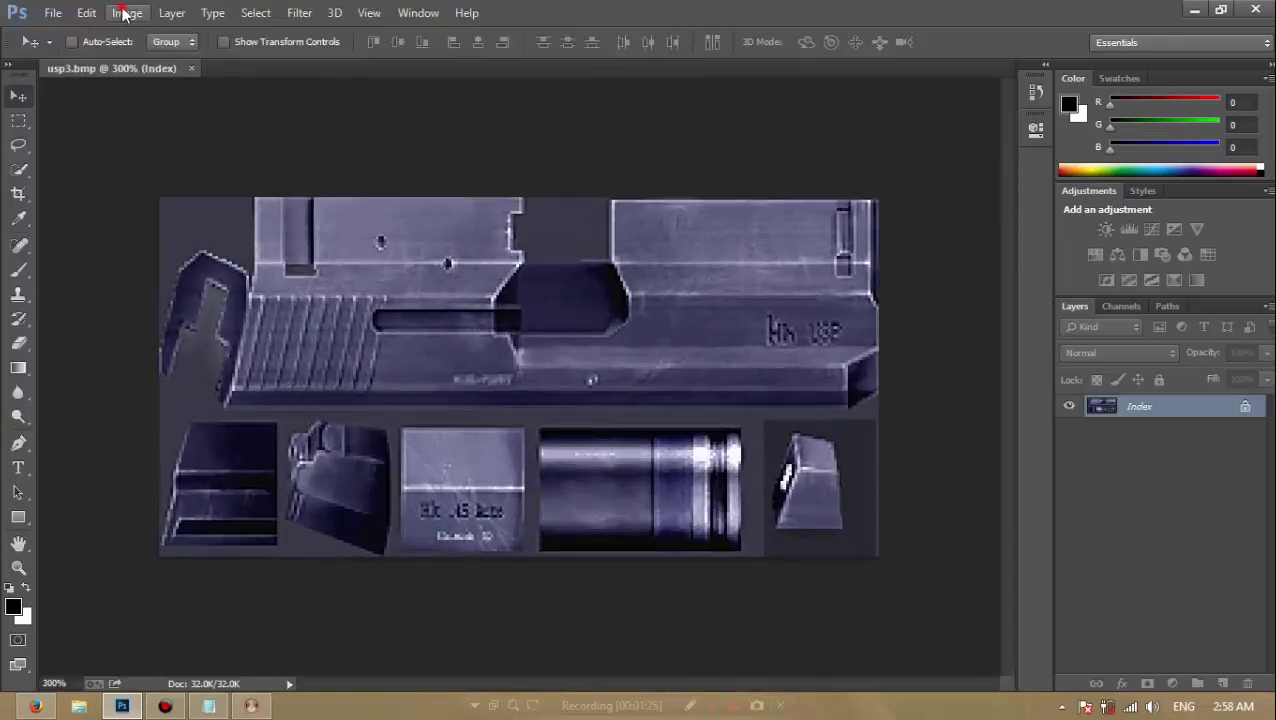
pyautogui.click(124, 14)
pyautogui.moveTo(125, 32)
pyautogui.click(53, 12)
pyautogui.click(73, 68)
# - Open Backgr.jpg from the Desktop and paste the whole galaxy image into usp3.bmp as a new layer
pyautogui.click(53, 12)
pyautogui.click(64, 48)
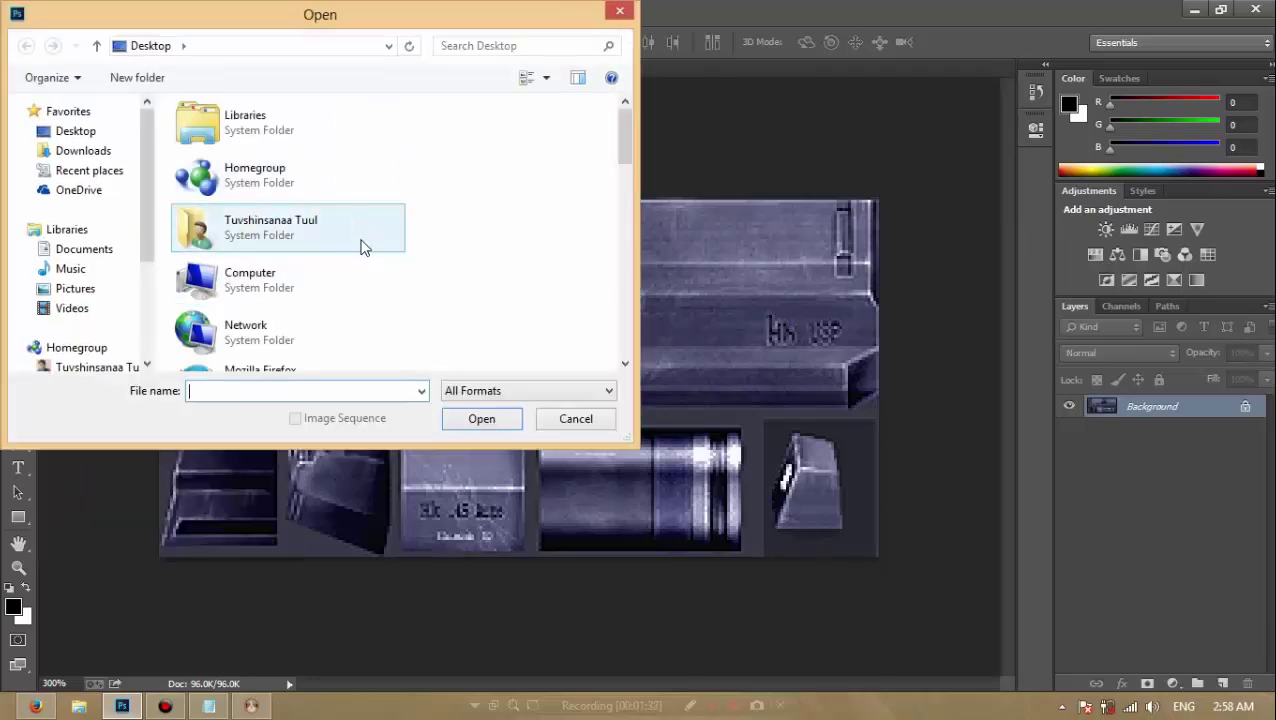
pyautogui.write('b')
pyautogui.click(290, 418)
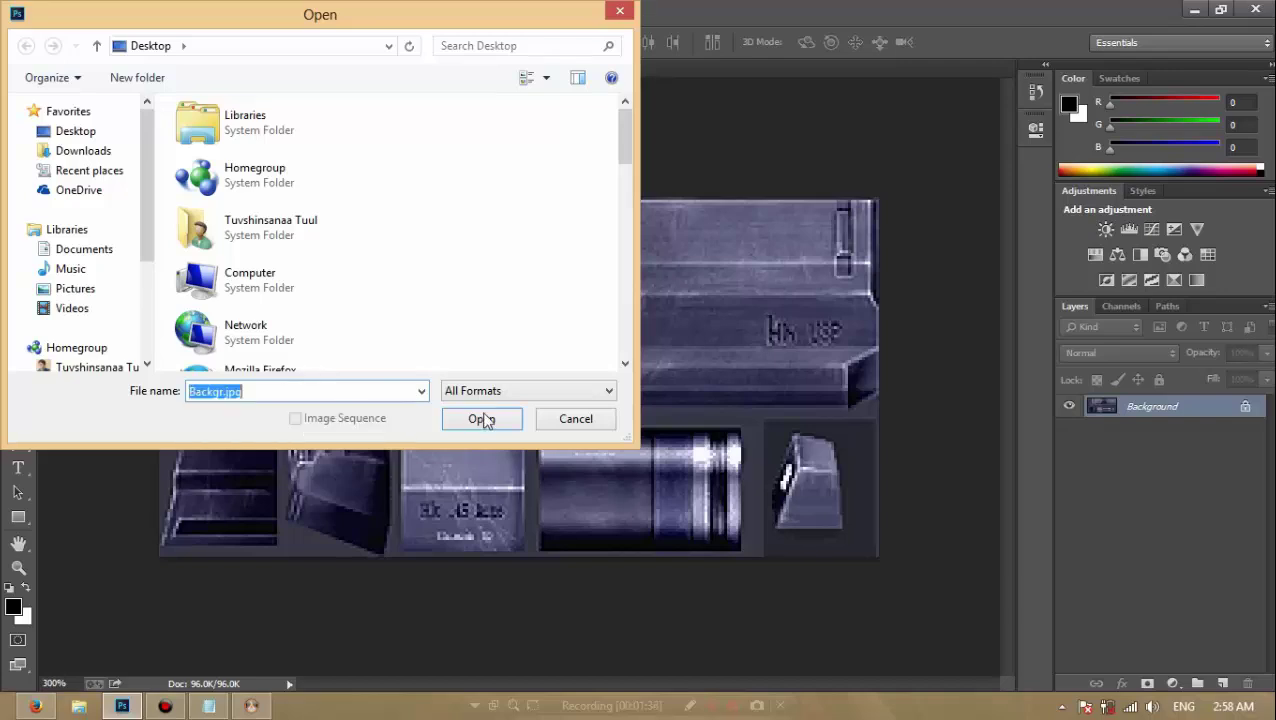
pyautogui.click(482, 418)
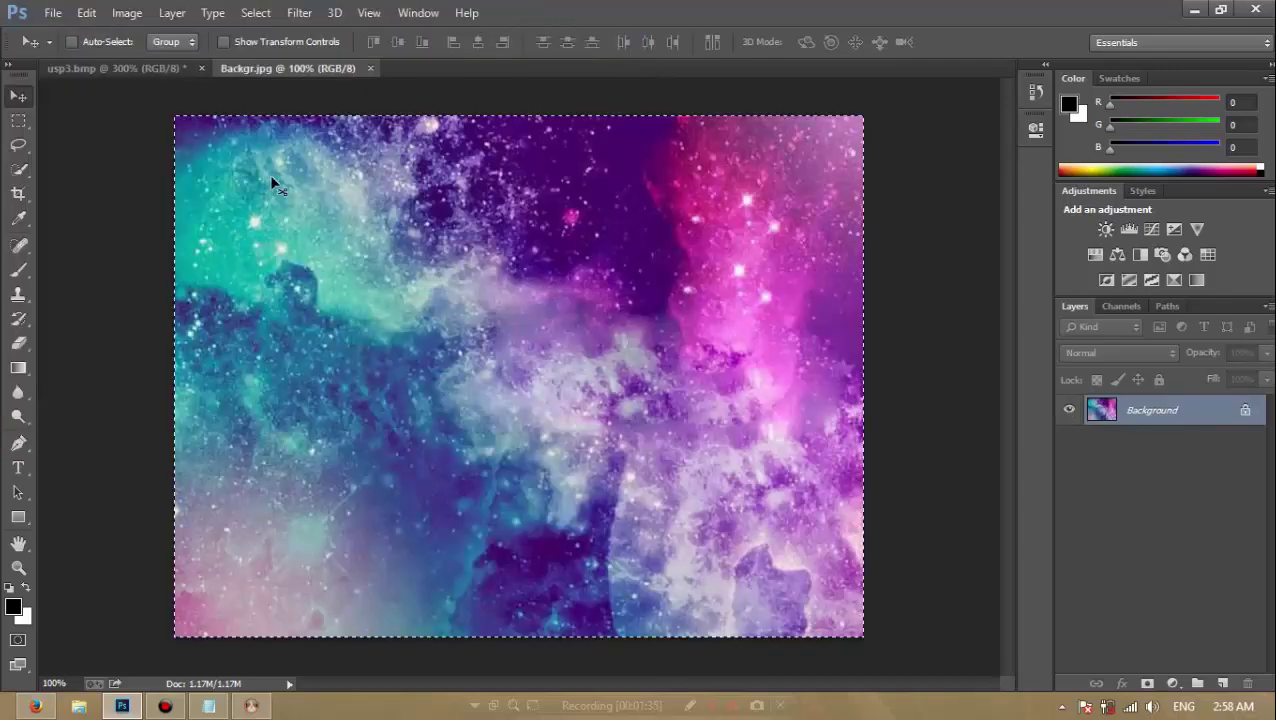
pyautogui.click(118, 68)
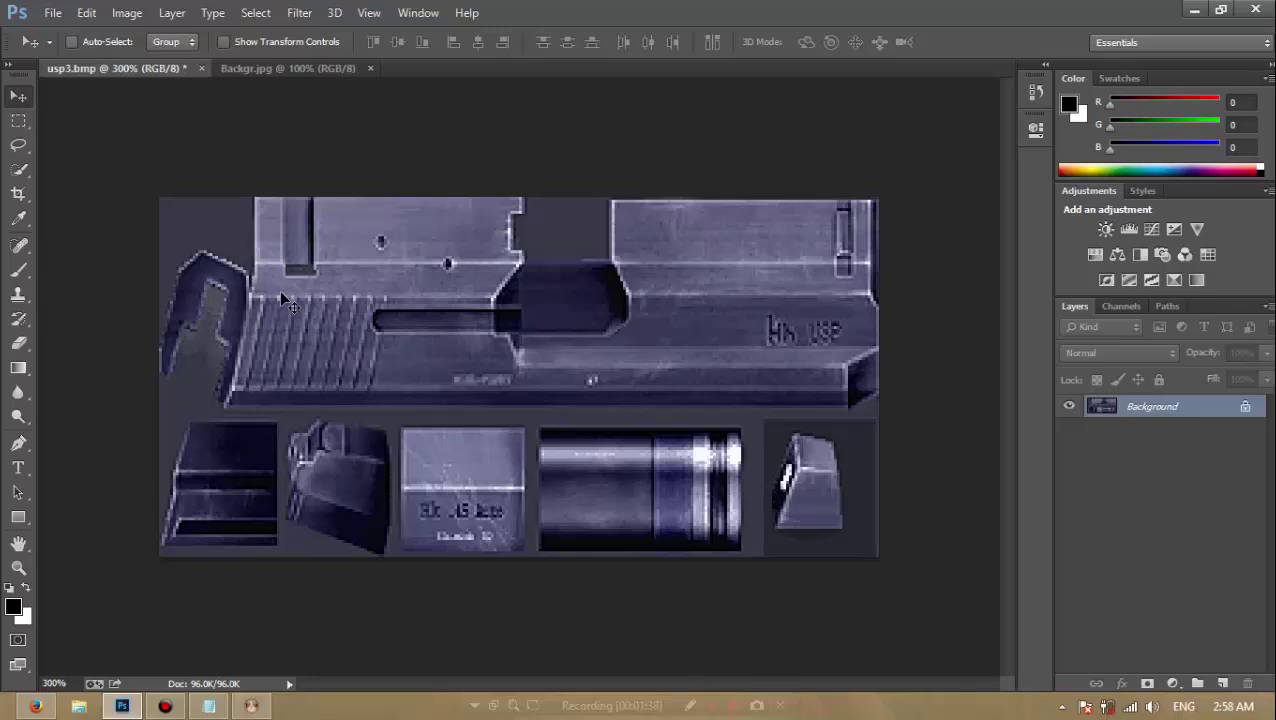
pyautogui.hotkey('ctrl', 'v')
# - Scale the pasted galaxy layer to about 36% and position it so it covers the whole slide texture
pyautogui.hotkey('ctrl', 't')
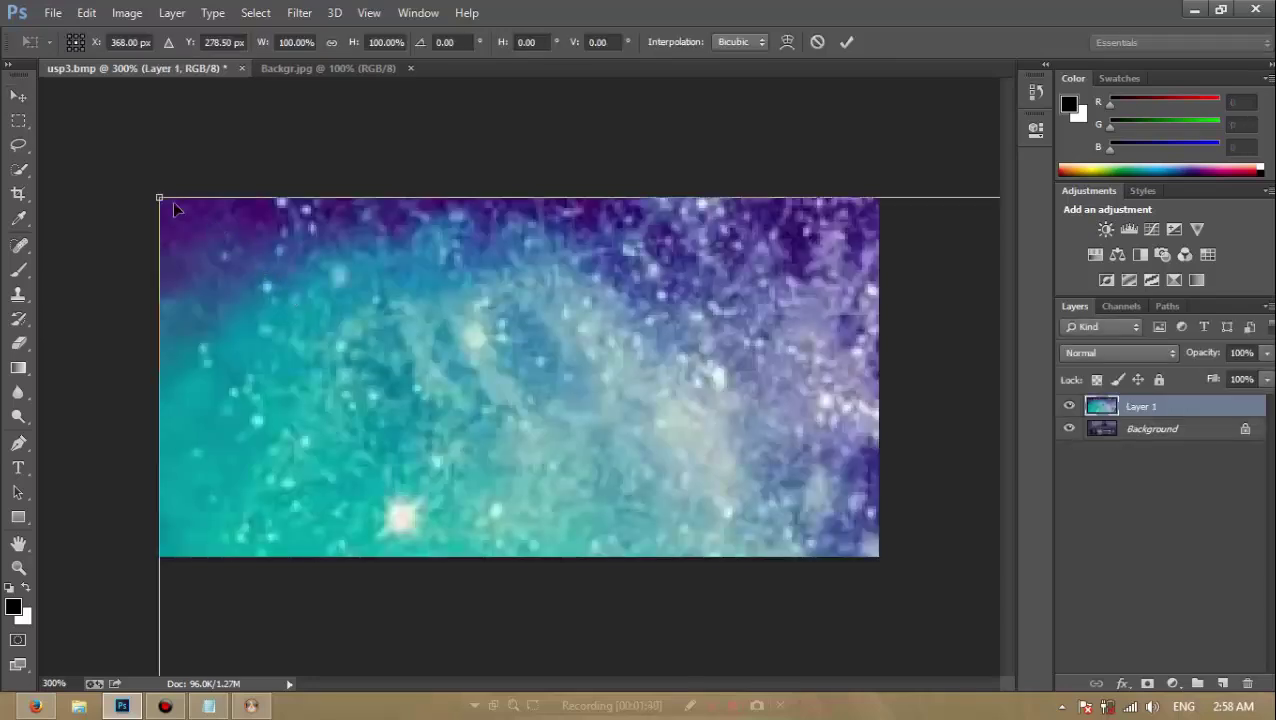
pyautogui.moveTo(378, 347); pyautogui.dragTo(186, 192)
pyautogui.moveTo(86, 165); pyautogui.dragTo(578, 532)
pyautogui.moveTo(635, 580); pyautogui.dragTo(209, 207)
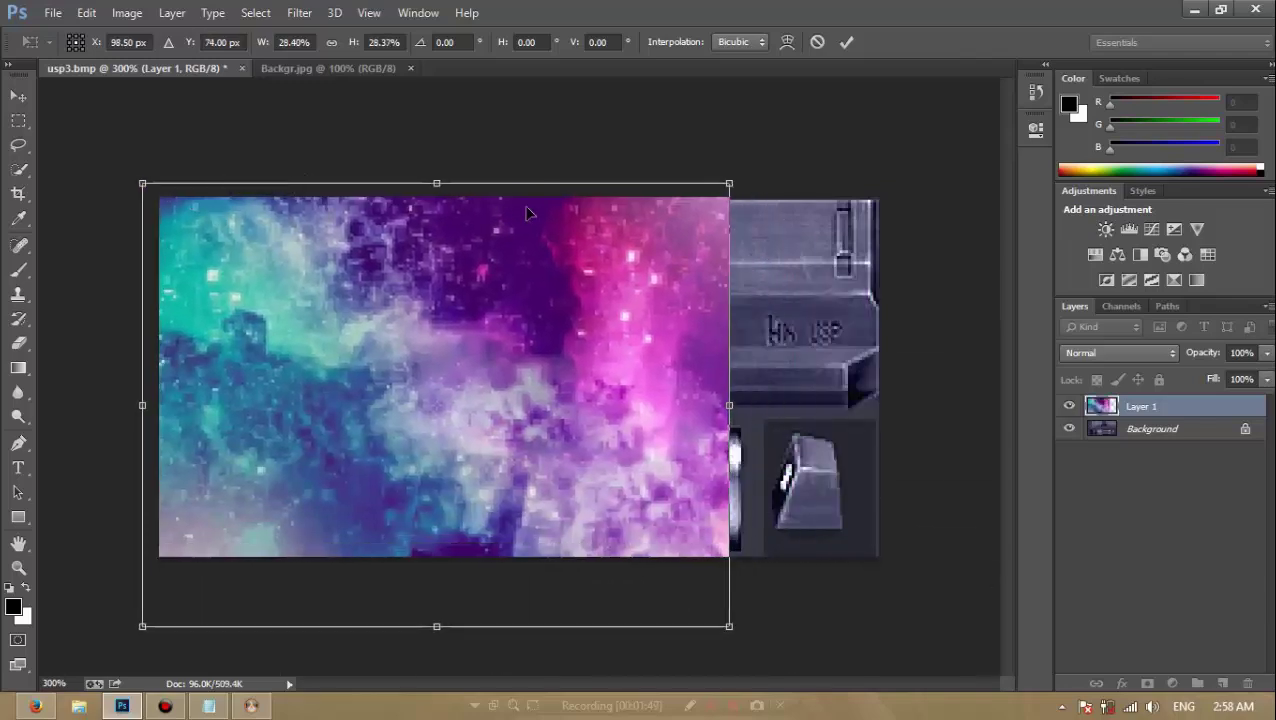
pyautogui.moveTo(733, 184); pyautogui.dragTo(883, 72)
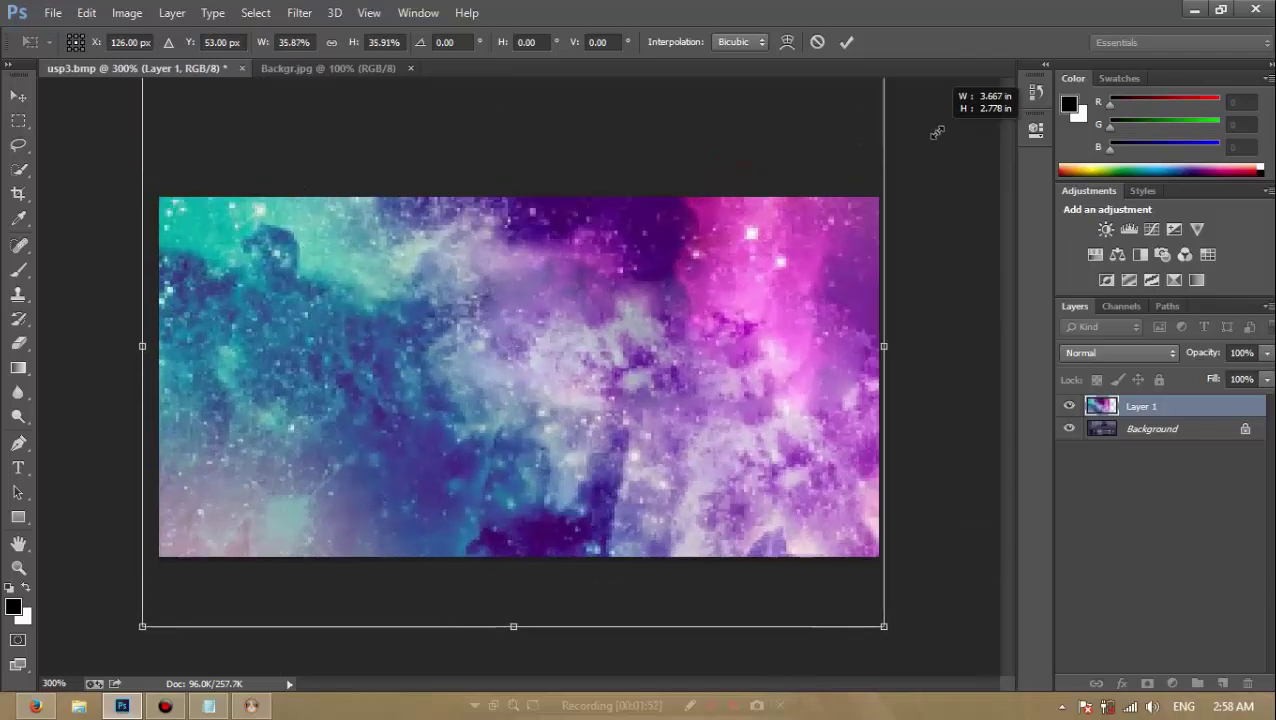
pyautogui.moveTo(569, 525); pyautogui.dragTo(597, 553)
pyautogui.moveTo(423, 323); pyautogui.dragTo(428, 377)
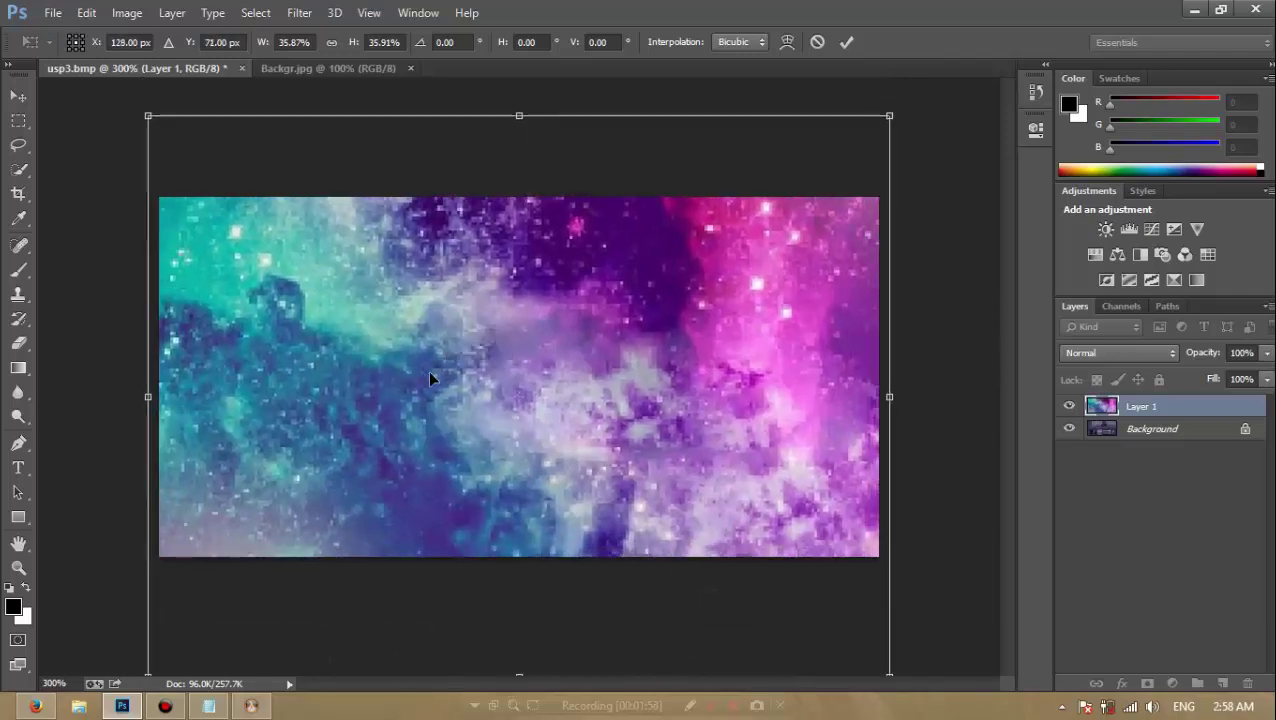
pyautogui.press('Return')
# - Open LuckyTuvshee.com_Logo.jpeg from the Desktop and paste the LT logo into usp3.bmp as a new layer
pyautogui.hotkey('ctrl', 'o')
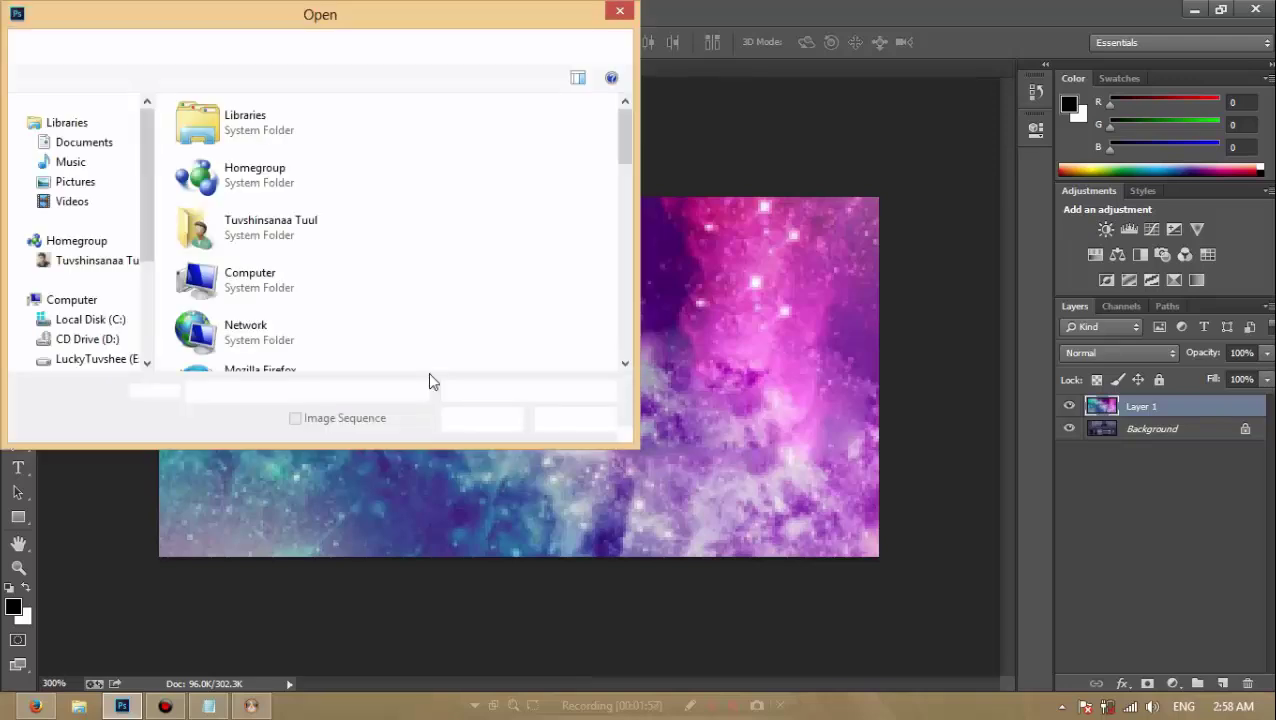
pyautogui.write('l')
pyautogui.click(306, 426)
pyautogui.click(481, 418)
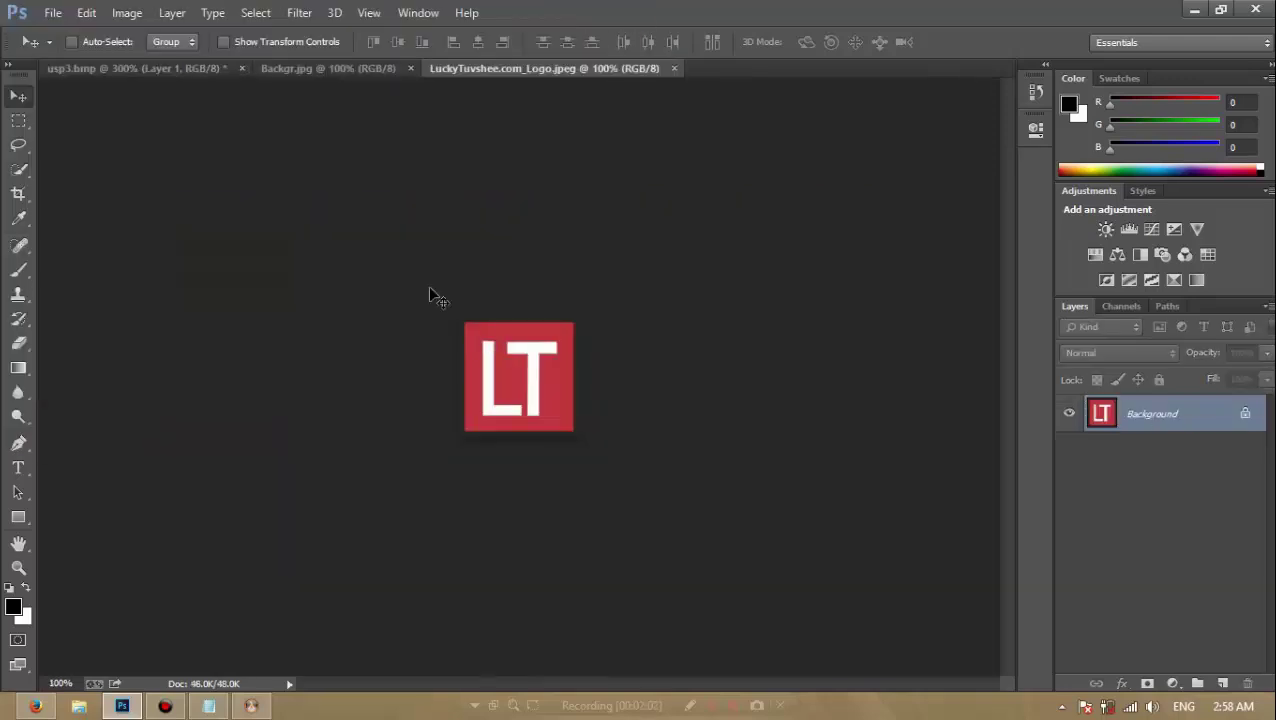
pyautogui.click(166, 76)
pyautogui.hotkey('ctrl', 'v')
# - Shrink the LT logo to less than half its size and place it over the teal area at the texture's left side
pyautogui.hotkey('ctrl', 't')
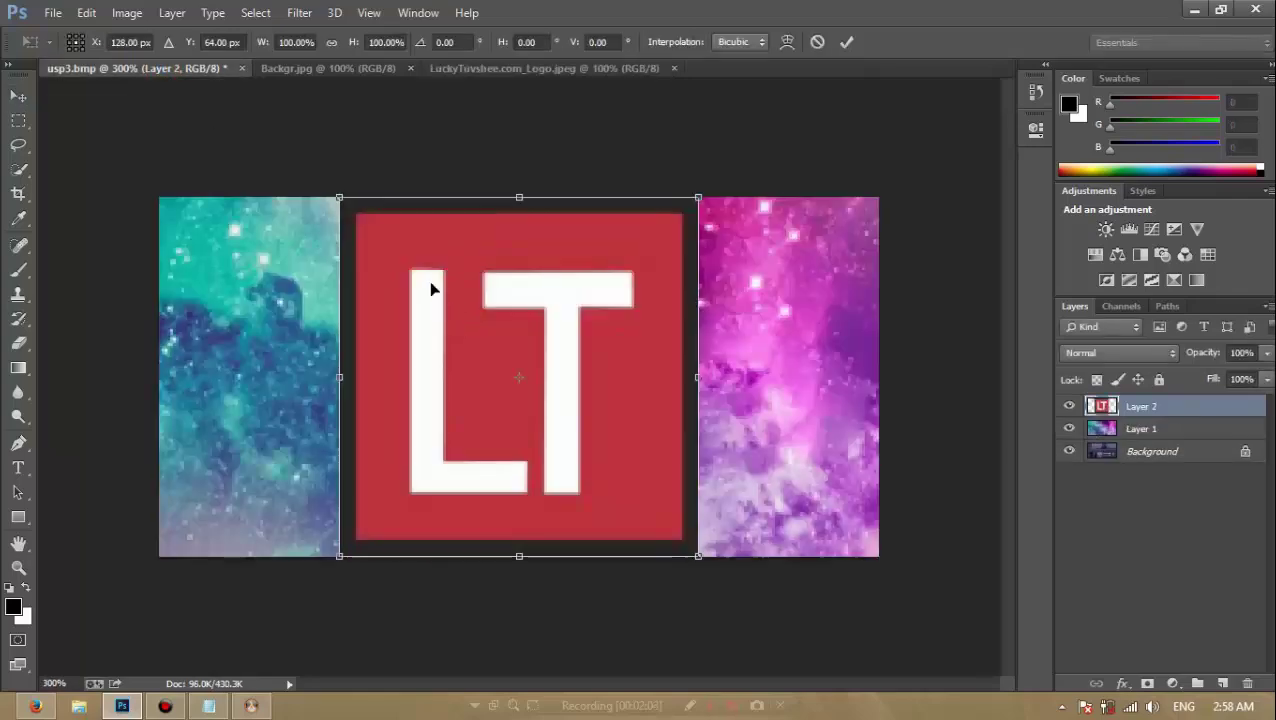
pyautogui.moveTo(338, 194); pyautogui.dragTo(259, 313)
pyautogui.press('Return')
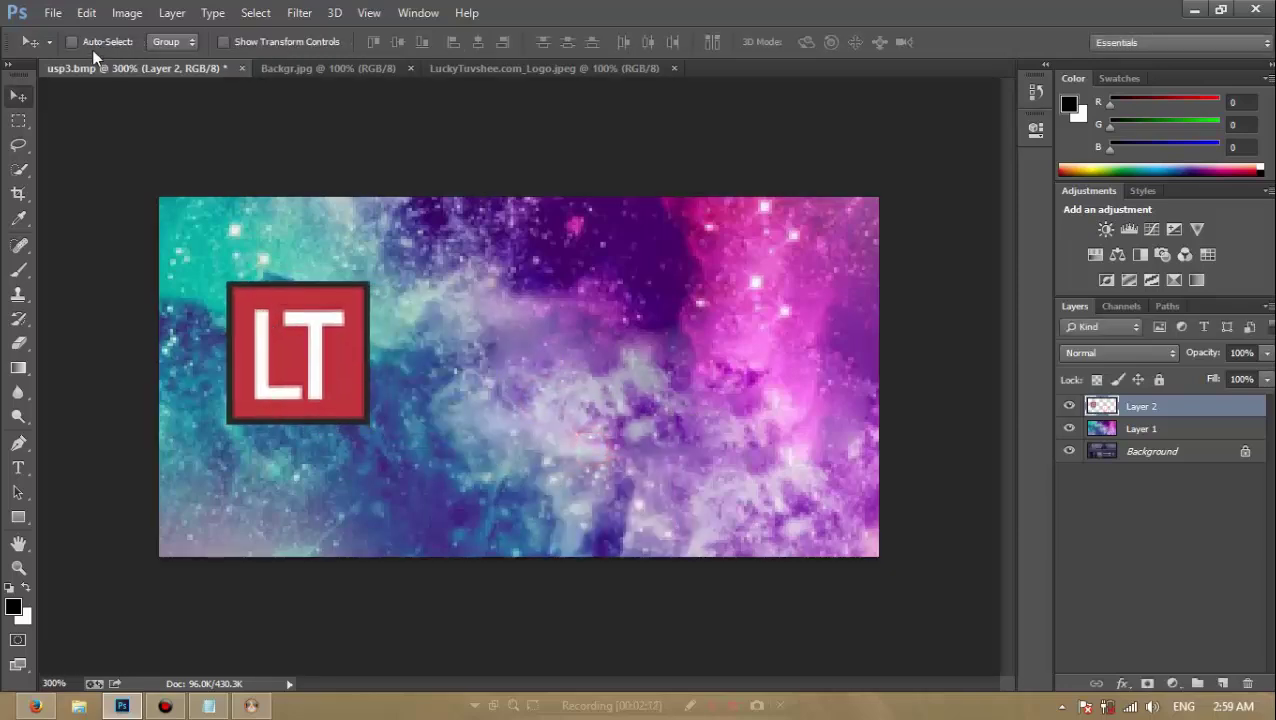
pyautogui.click(52, 12)
pyautogui.click(125, 239)
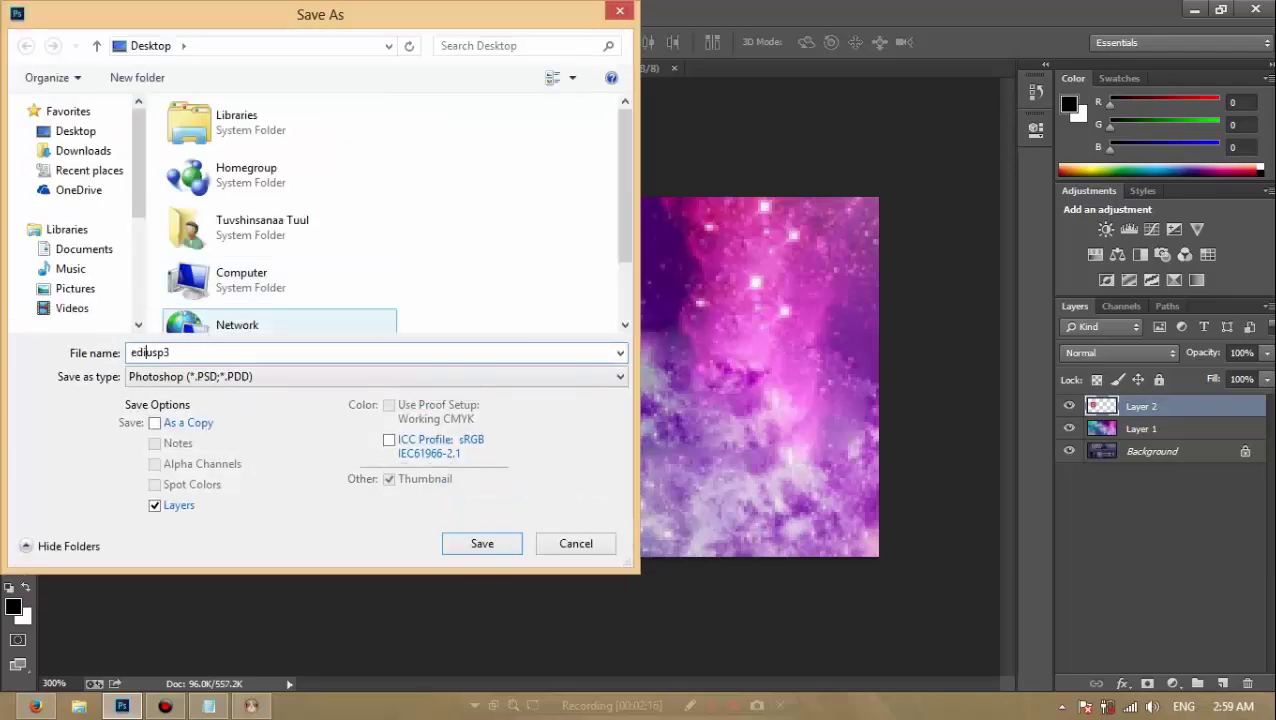
pyautogui.write('ediyed')
pyautogui.press('Return')
# - Convert usp3.bmp to Indexed Color, flattening the layers and accepting the conversion options
pyautogui.click(118, 12)
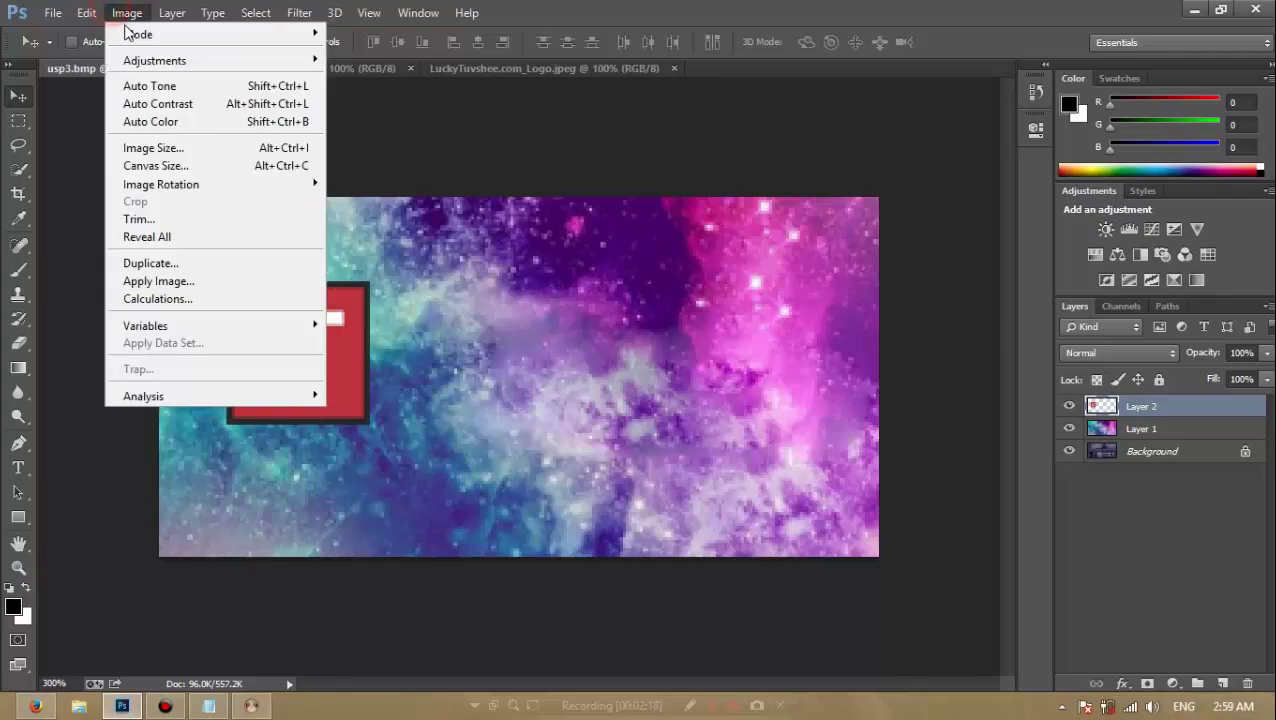
pyautogui.moveTo(125, 29)
pyautogui.click(404, 88)
pyautogui.click(564, 280)
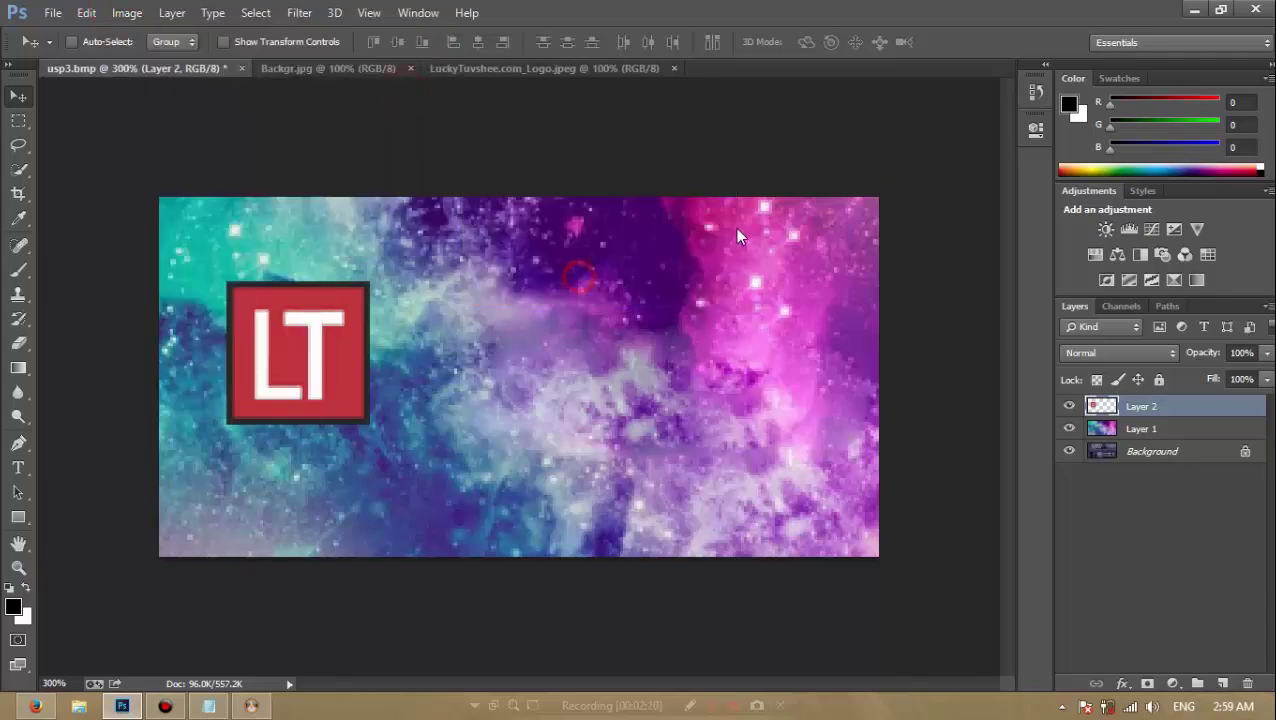
pyautogui.click(757, 187)
# - Save the indexed slide texture to the Desktop as a BMP named "edited usp3", accepting the BMP options
pyautogui.click(53, 13)
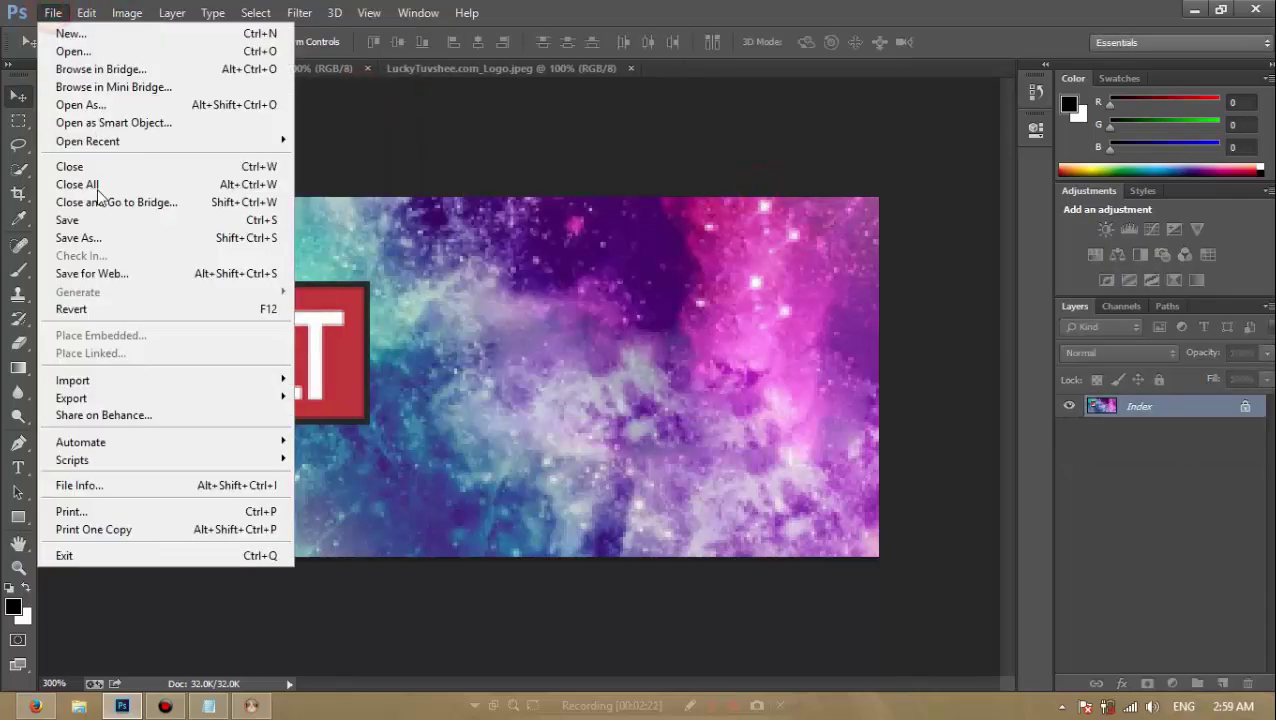
pyautogui.click(105, 240)
pyautogui.write('ed')
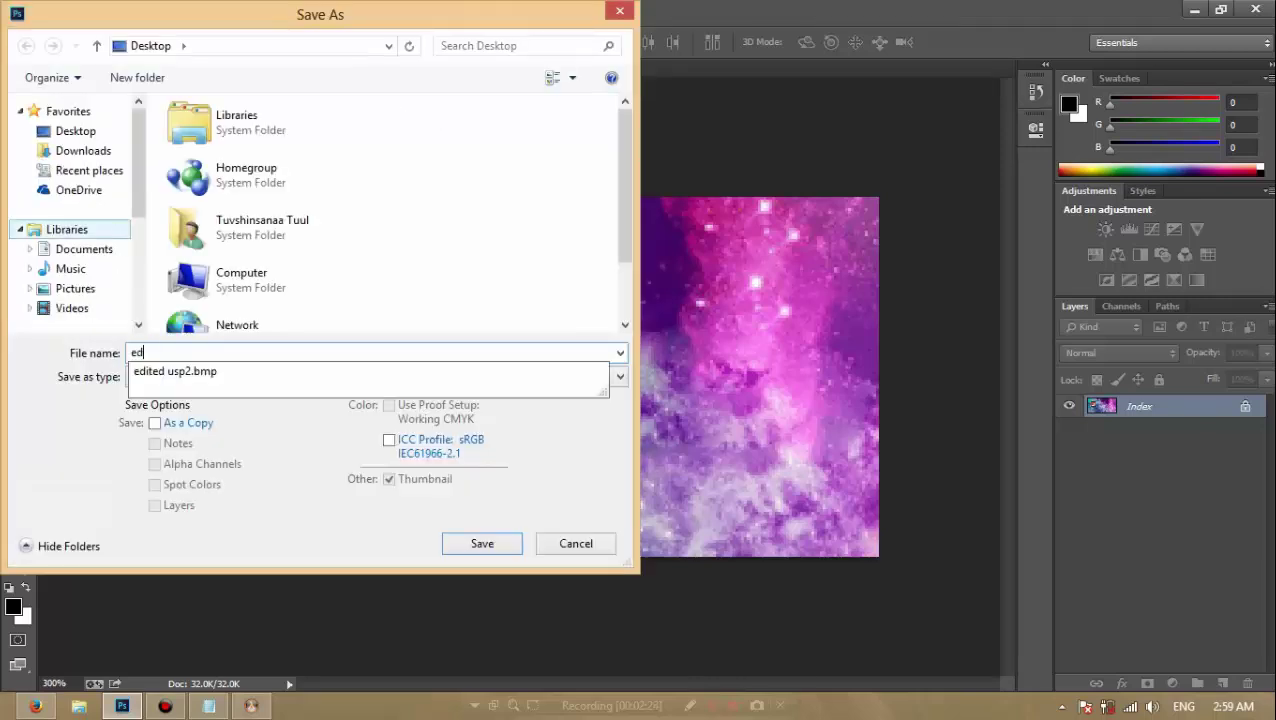
pyautogui.write('ited usp3')
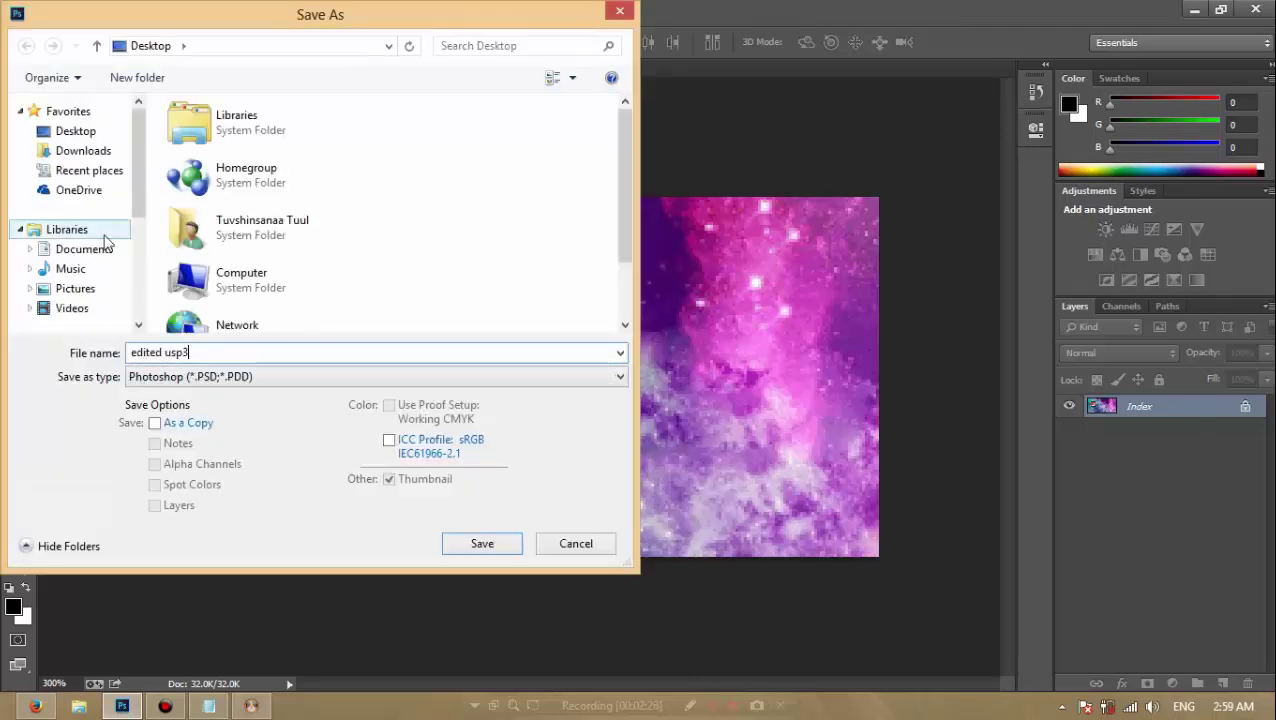
pyautogui.click(217, 376)
pyautogui.click(217, 421)
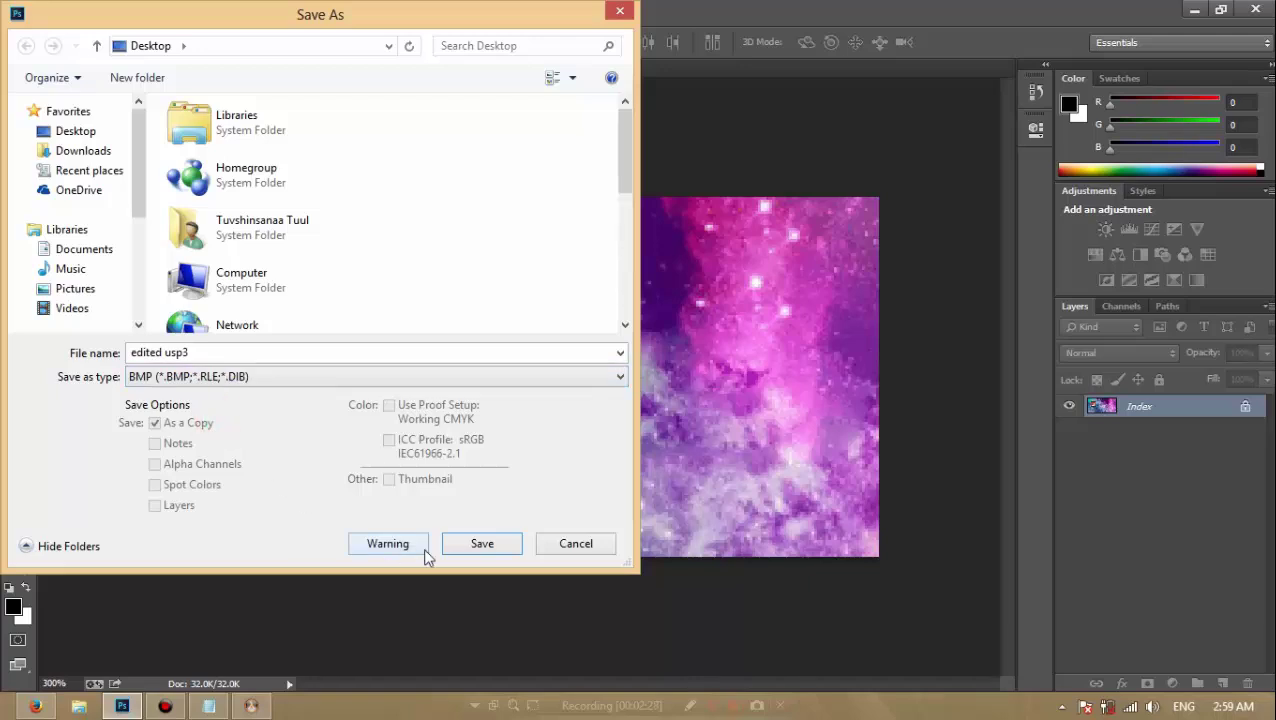
pyautogui.click(478, 546)
pyautogui.click(727, 192)
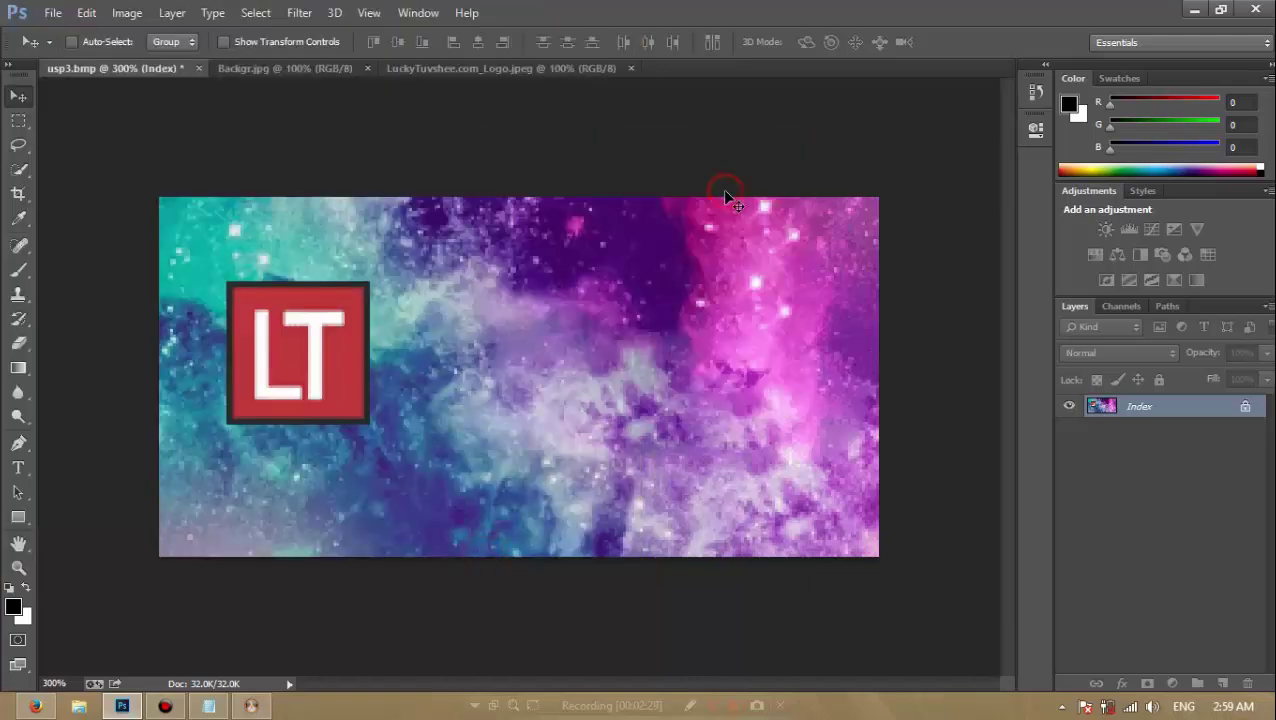
# - Return to Jed's Half-Life Model Viewer and import the "edited usp3" bitmap as the slide.bmp texture
pyautogui.click(1194, 9)
pyautogui.click(915, 518)
pyautogui.scroll(-5, 700, 420)
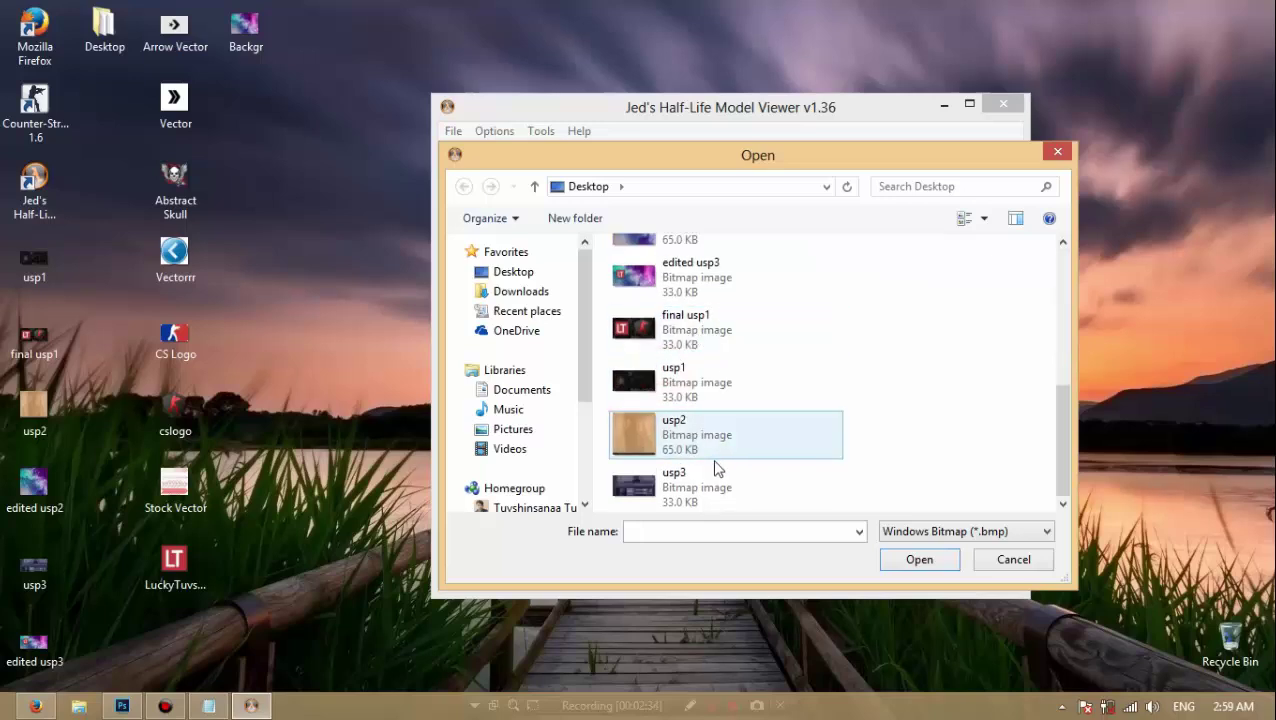
pyautogui.click(725, 283)
pyautogui.click(910, 558)
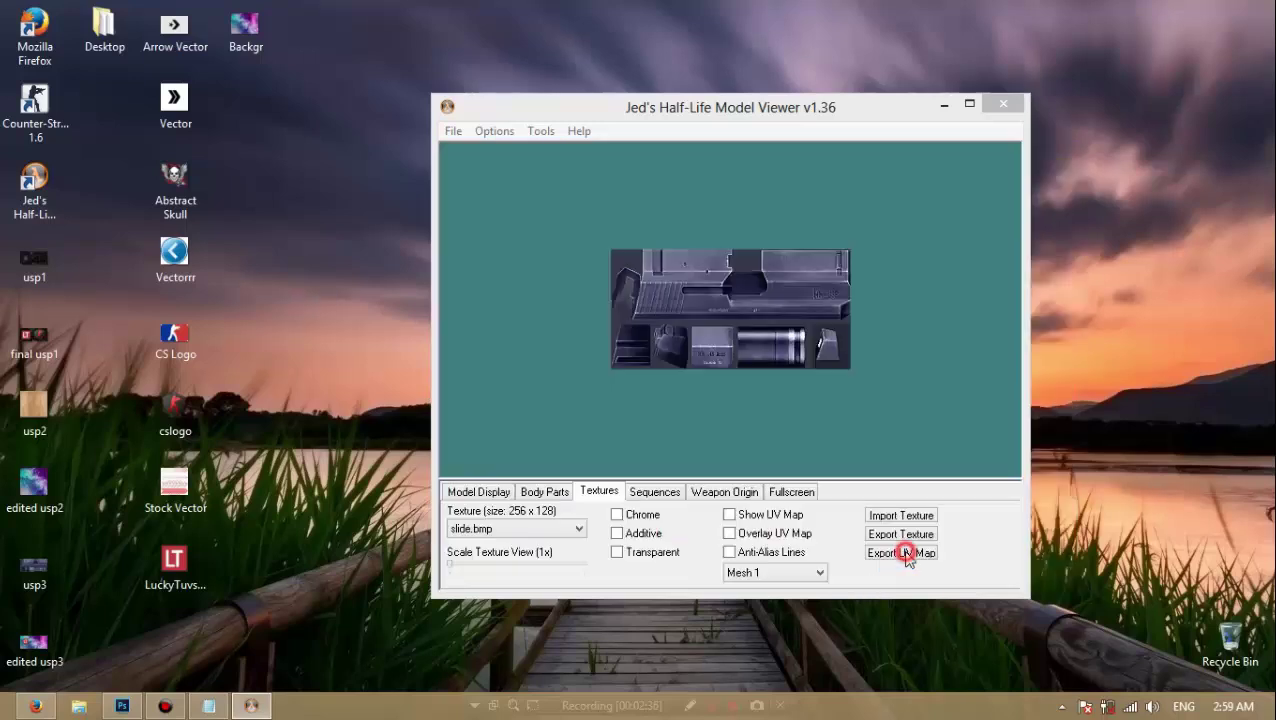
# - Select the handle.bmp texture and export it to the Desktop as "usp4"
pyautogui.click(533, 530)
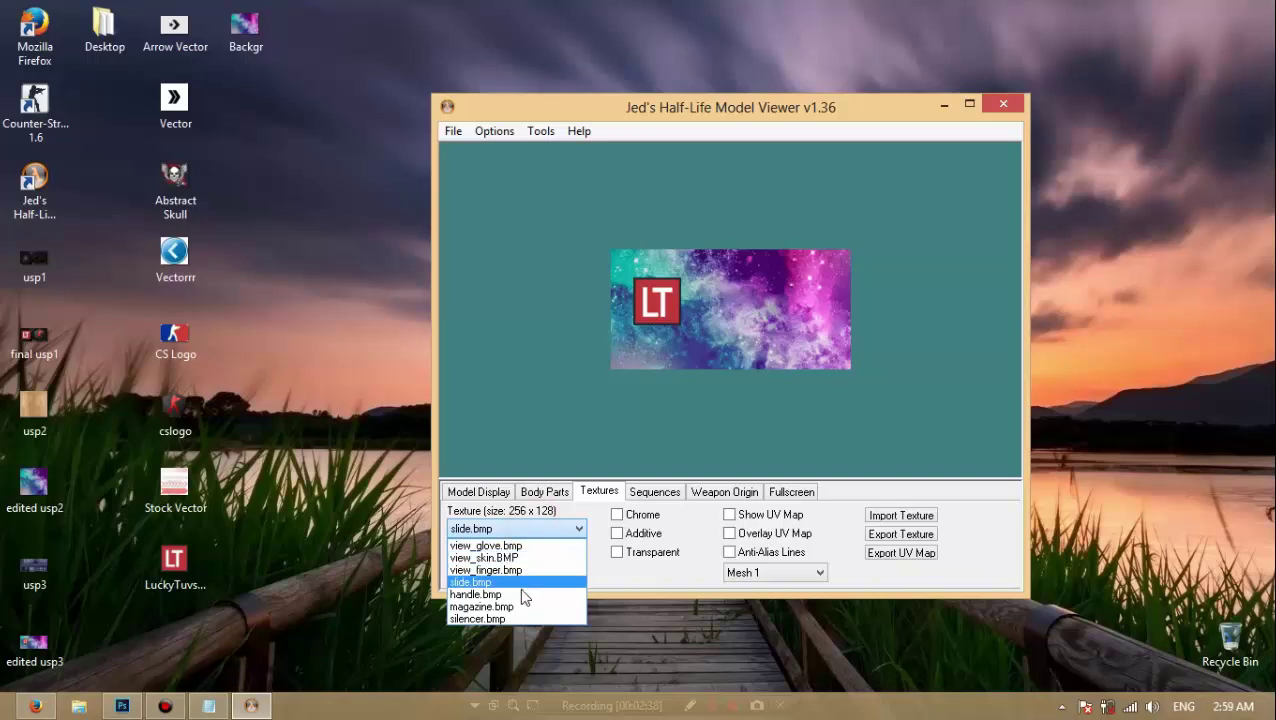
pyautogui.click(522, 596)
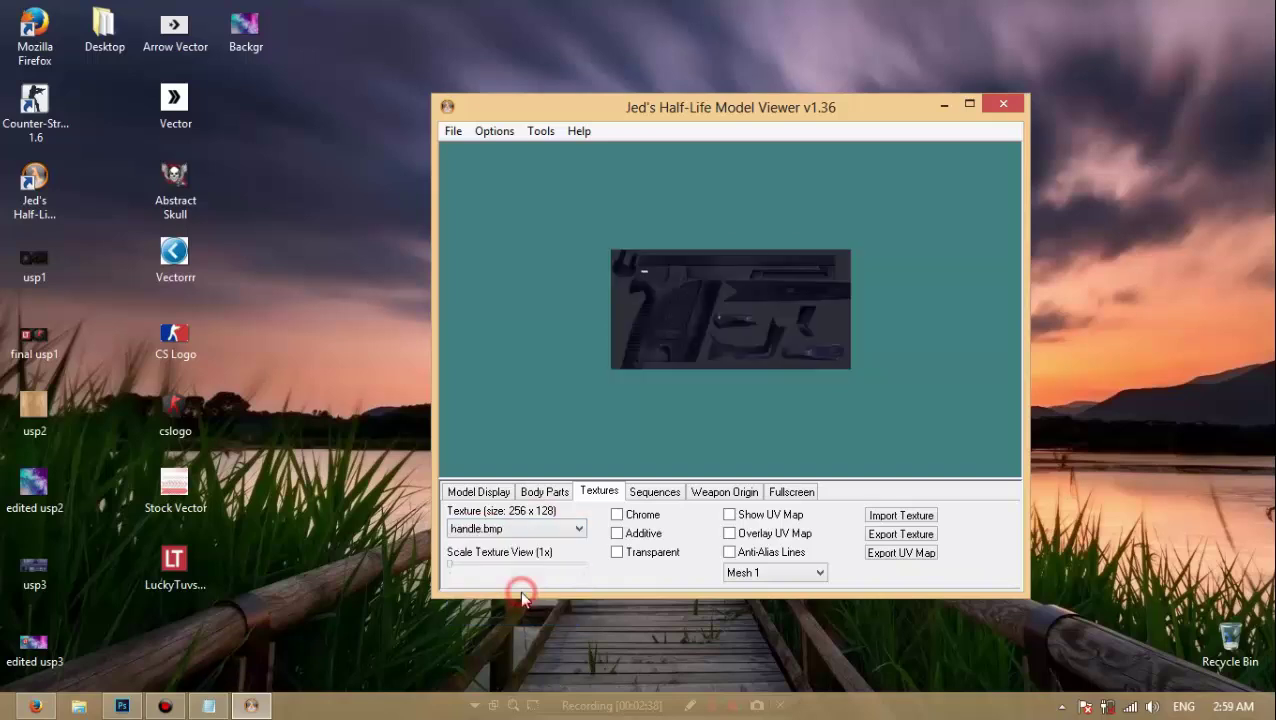
pyautogui.click(898, 535)
pyautogui.write('usp4')
pyautogui.press('Return')
# - Switch to Photoshop and close usp3.bmp without saving its changes, along with Backgr.jpg and the logo image
pyautogui.click(122, 706)
pyautogui.click(200, 69)
pyautogui.click(641, 281)
pyautogui.click(201, 68)
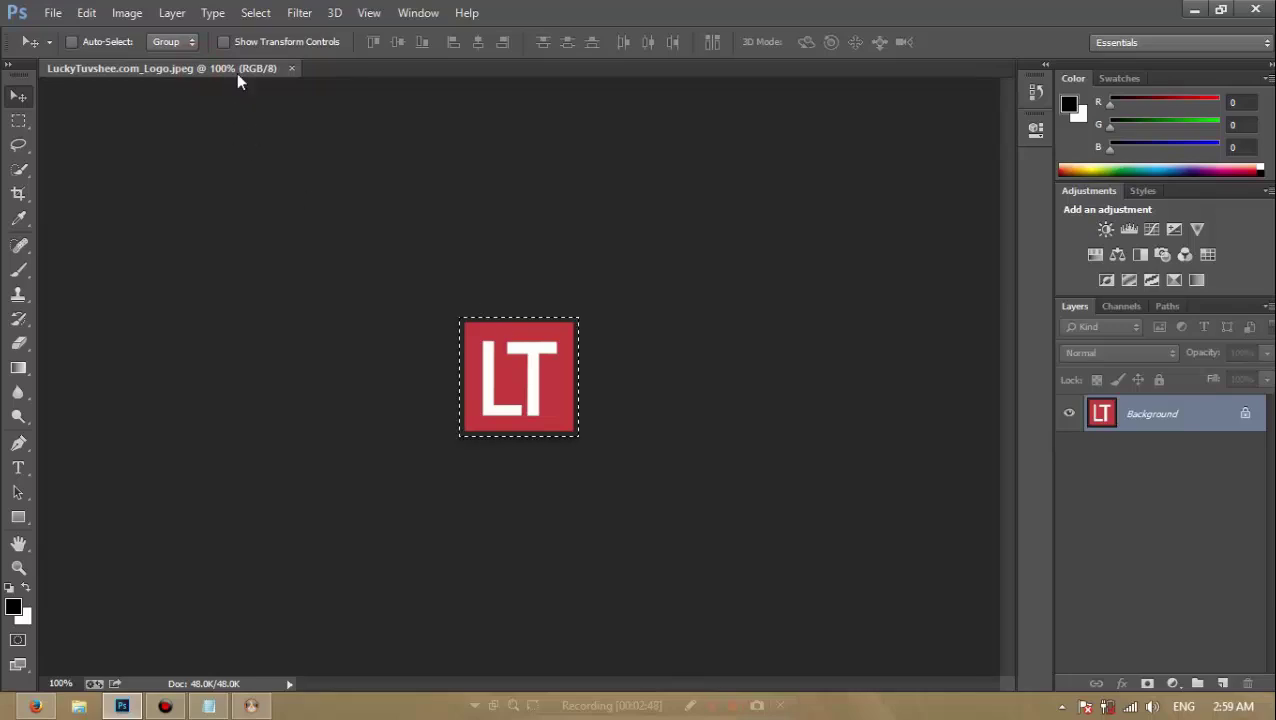
pyautogui.click(290, 70)
# - Open the exported handle texture usp4.bmp from the Desktop for editing
pyautogui.click(52, 12)
pyautogui.click(70, 49)
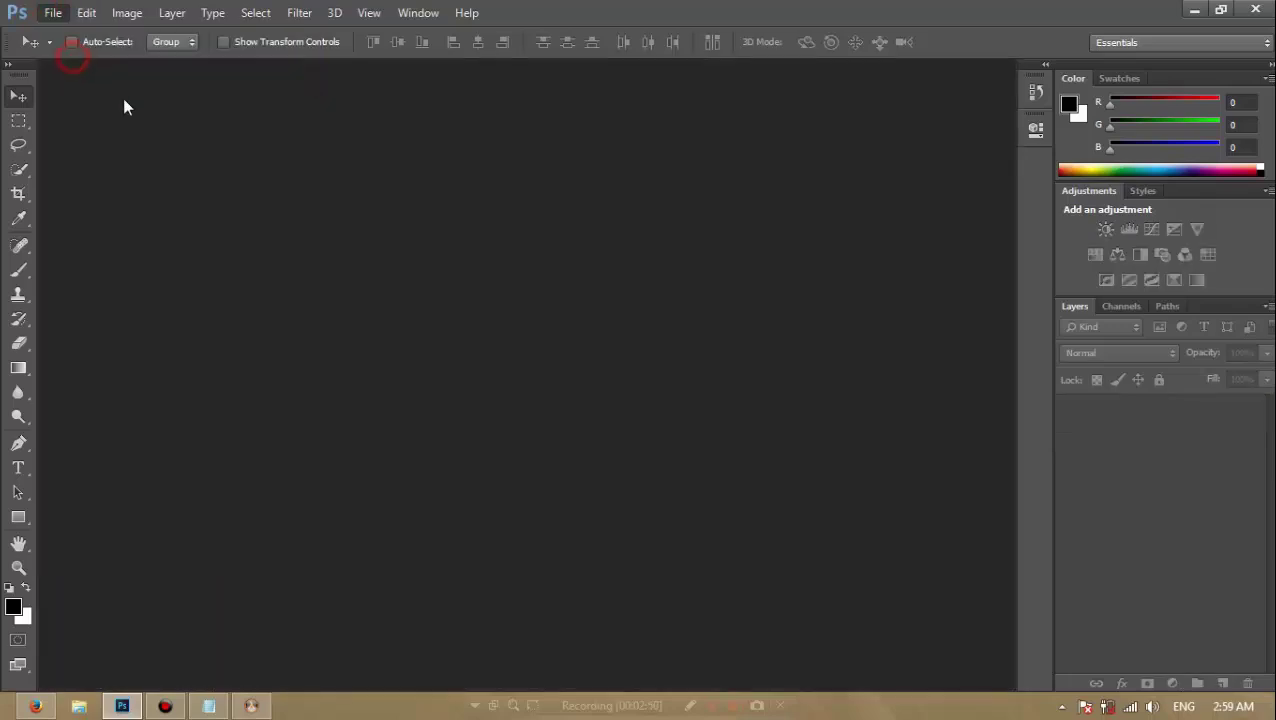
pyautogui.press('BackSpace')
pyautogui.click(225, 463)
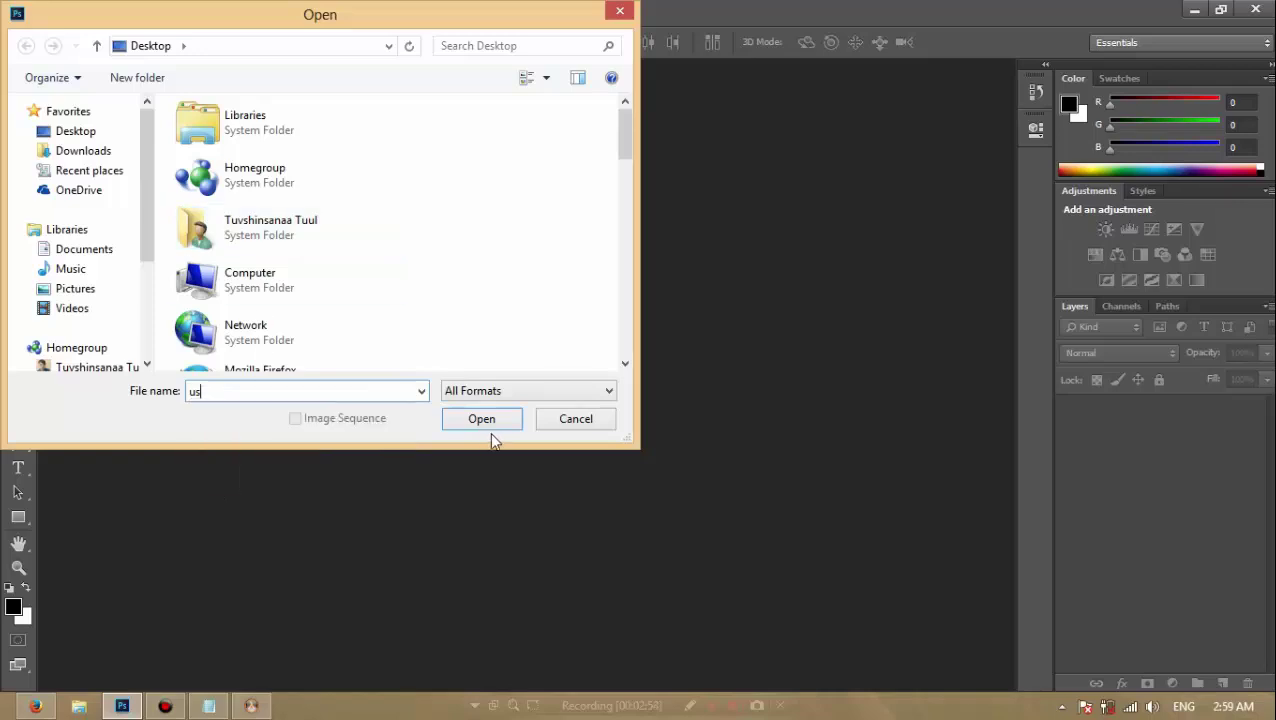
pyautogui.click(486, 426)
pyautogui.hotkey('ctrl', '+')
pyautogui.hotkey('ctrl', '+')
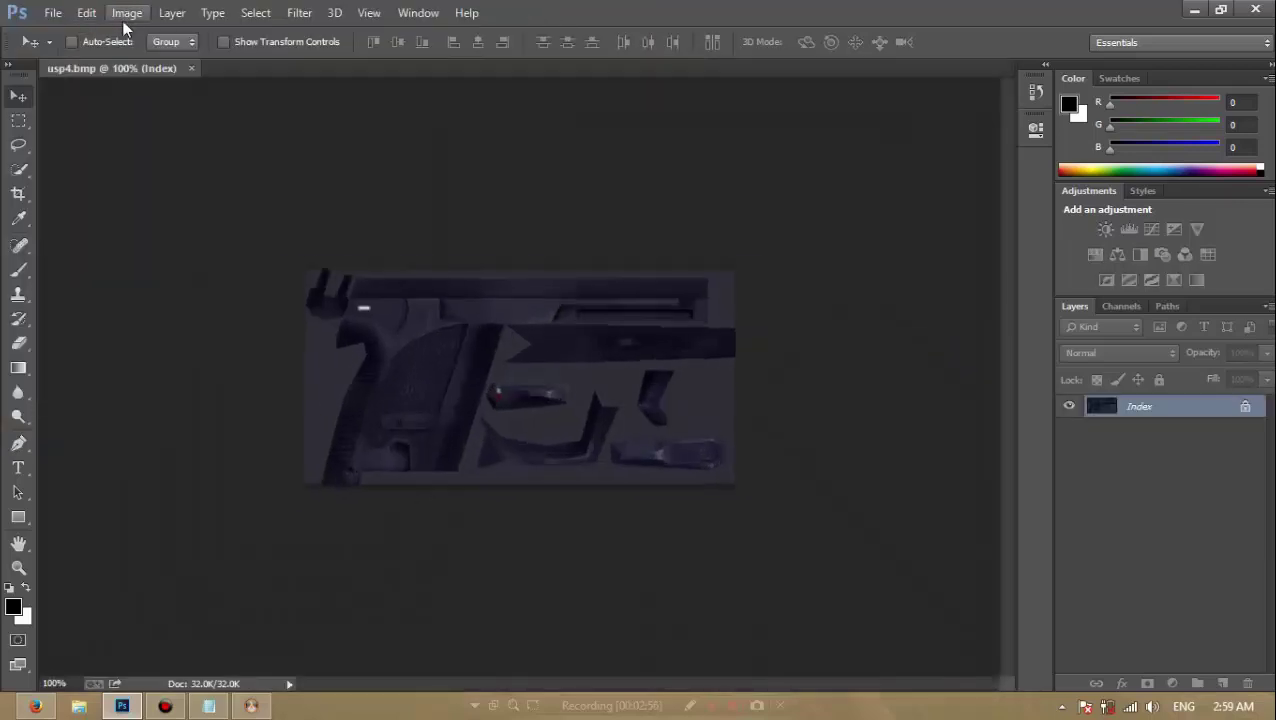
# - Convert usp4.bmp from indexed color to RGB Color mode
pyautogui.click(117, 20)
pyautogui.moveTo(150, 35)
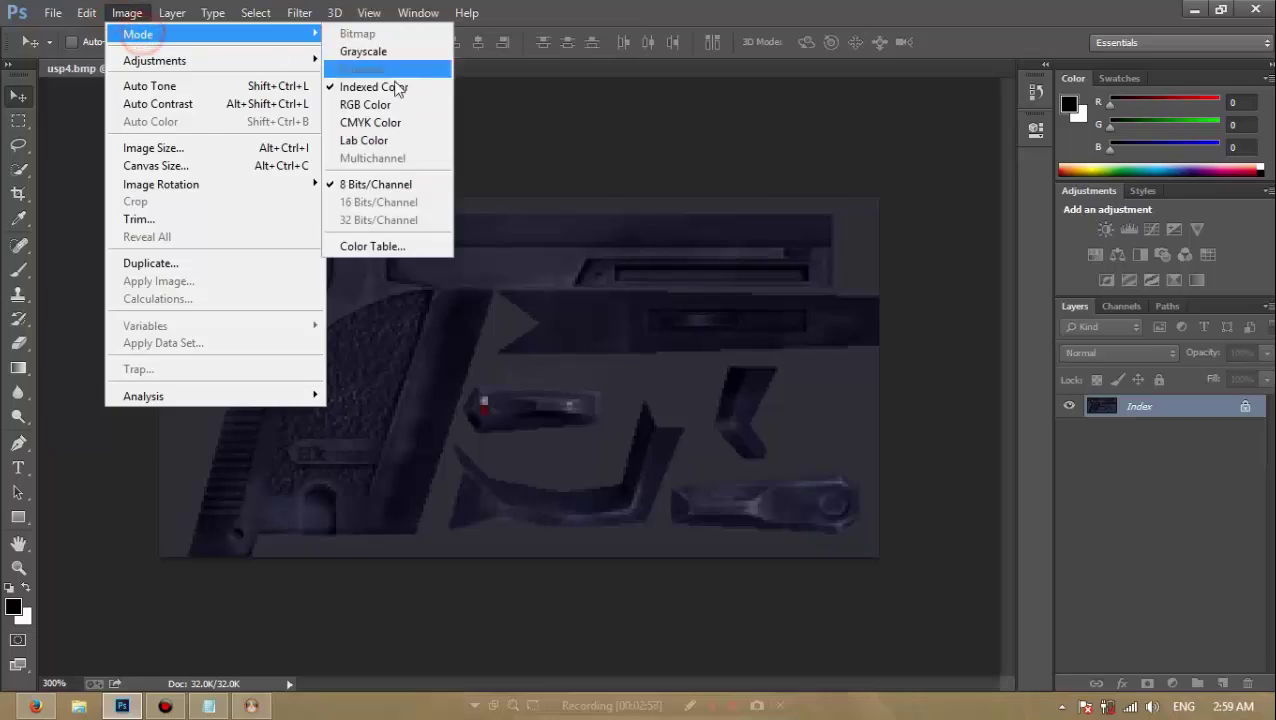
pyautogui.click(390, 103)
pyautogui.click(53, 12)
pyautogui.click(60, 31)
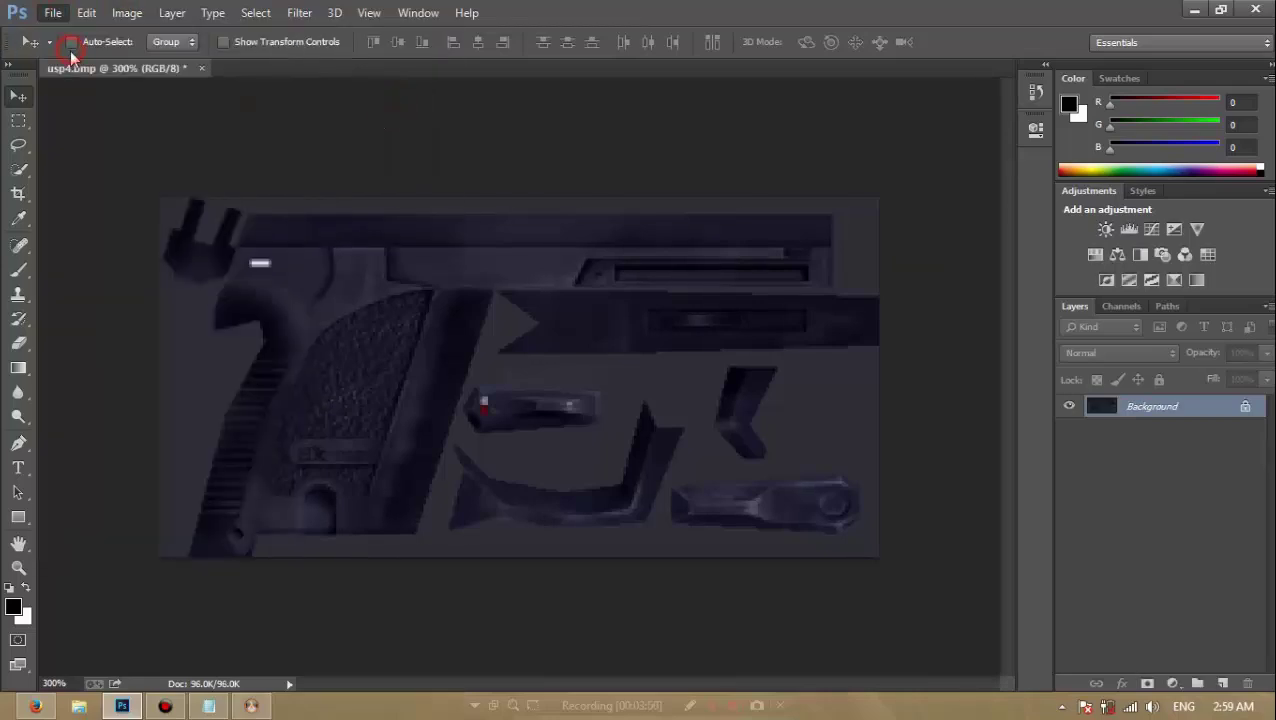
pyautogui.click(345, 230)
pyautogui.scroll(-5, 340, 231)
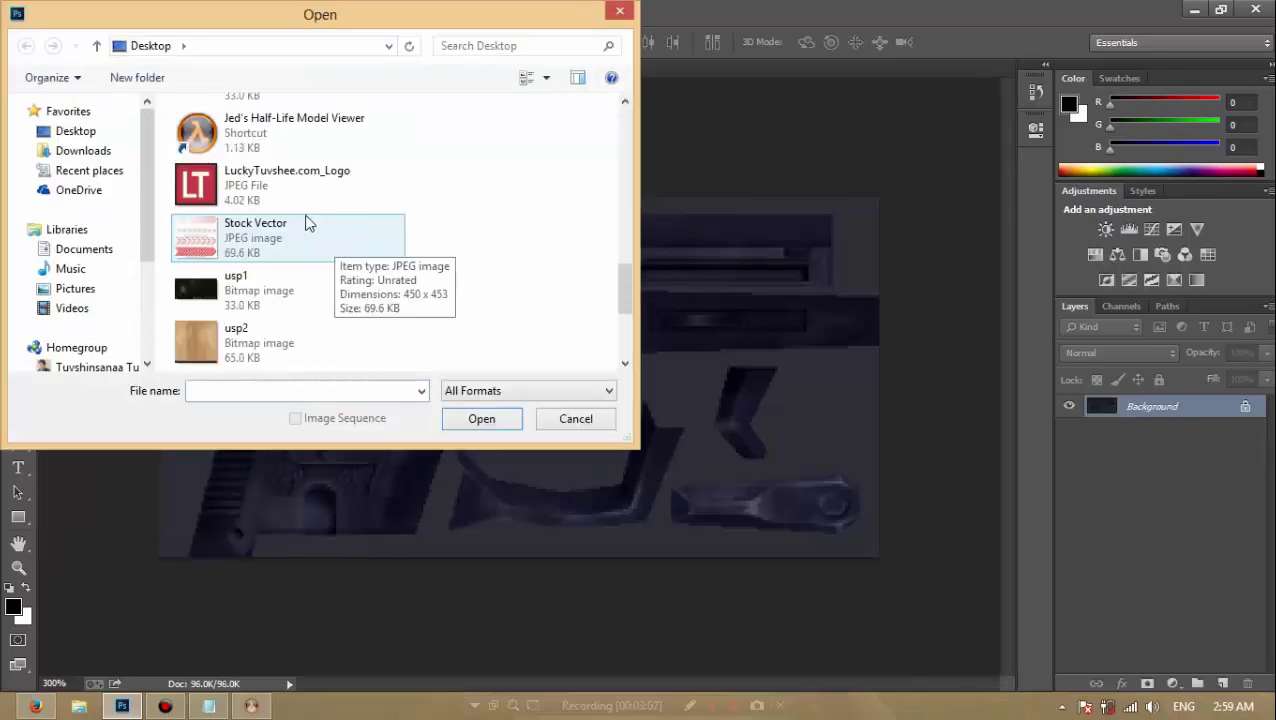
pyautogui.scroll(3, 306, 213)
pyautogui.doubleClick(262, 131)
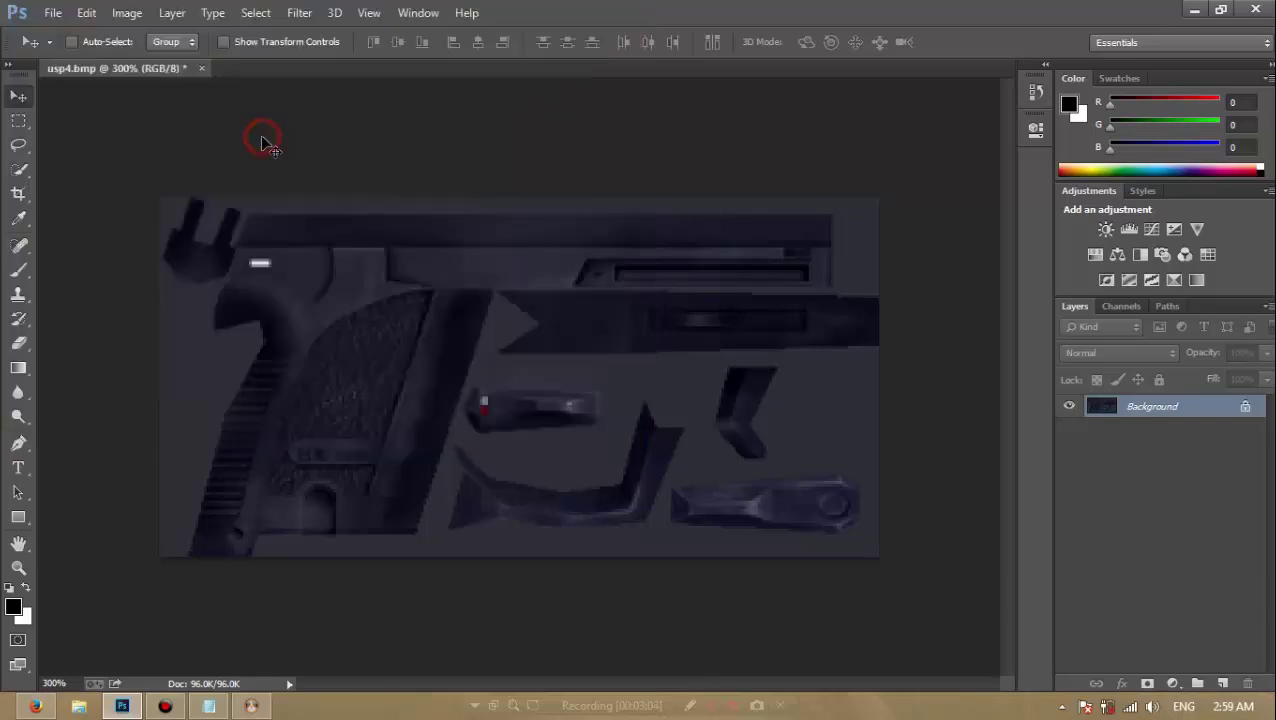
pyautogui.click(397, 70)
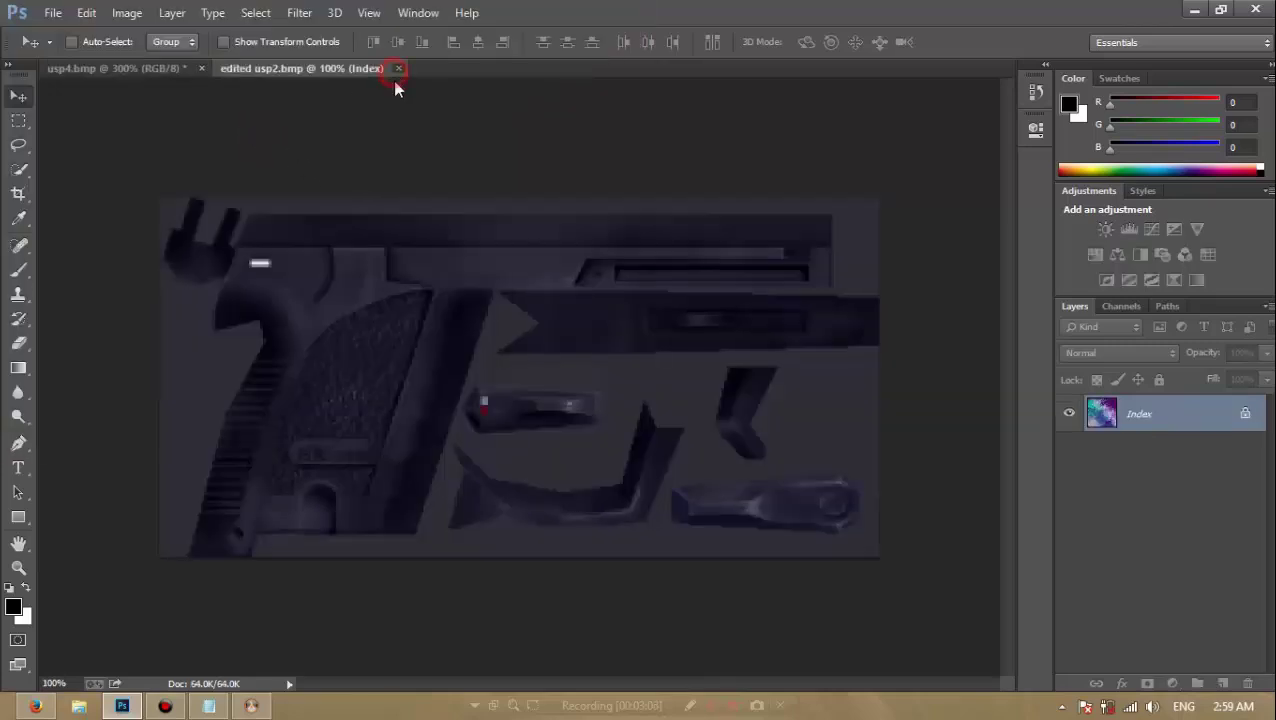
# - Open Backgr.jpg from the Desktop and paste its galaxy image into usp4.bmp as a new layer
pyautogui.hotkey('ctrl', 'o')
pyautogui.click(350, 273)
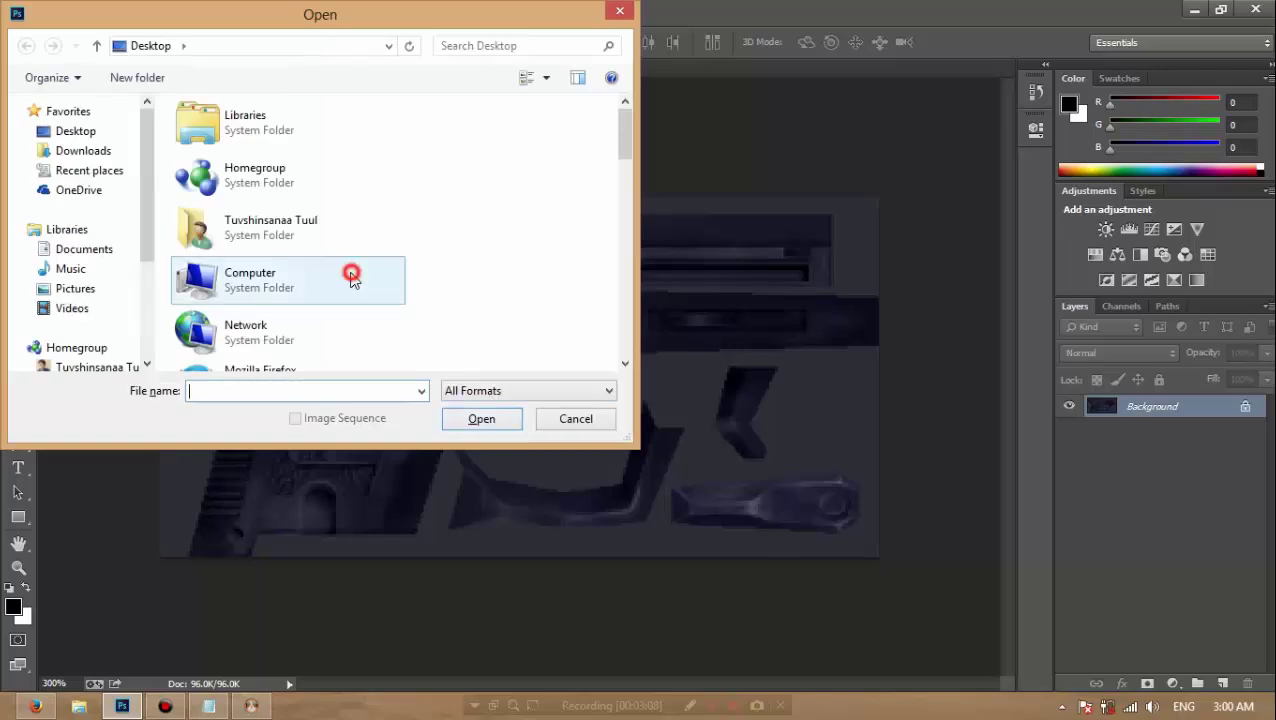
pyautogui.press('b')
pyautogui.doubleClick(304, 114)
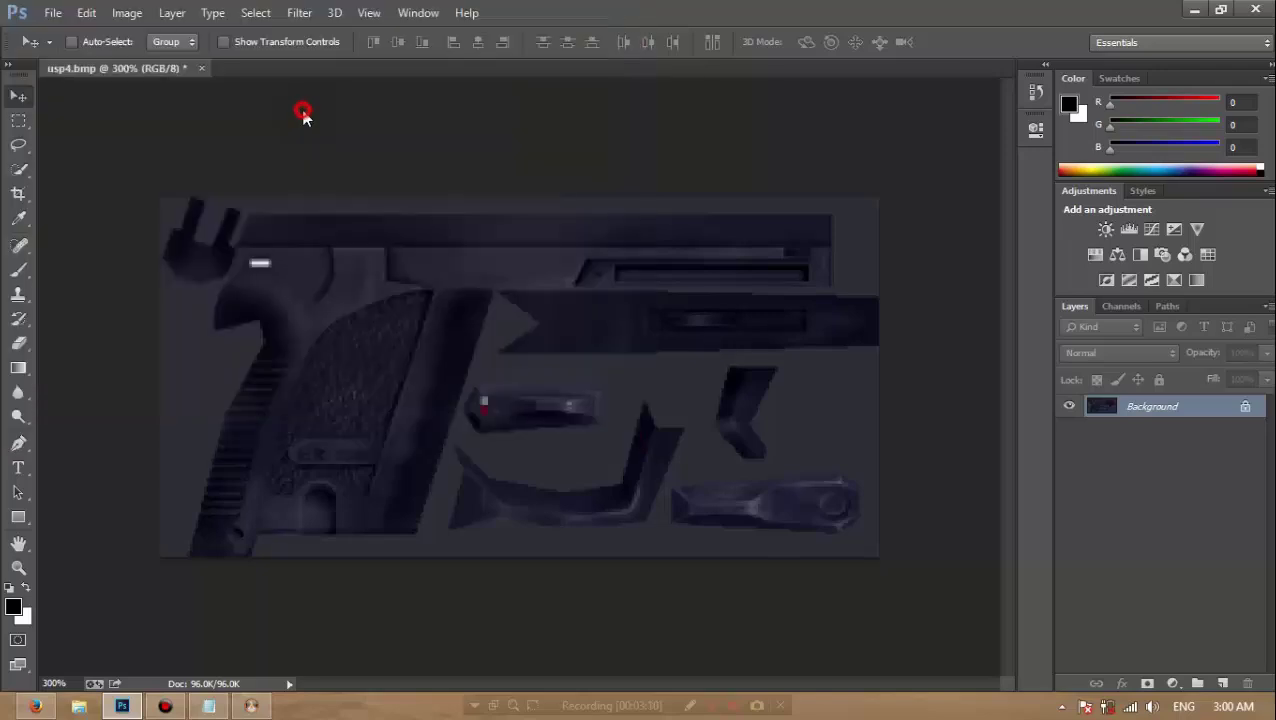
pyautogui.click(141, 68)
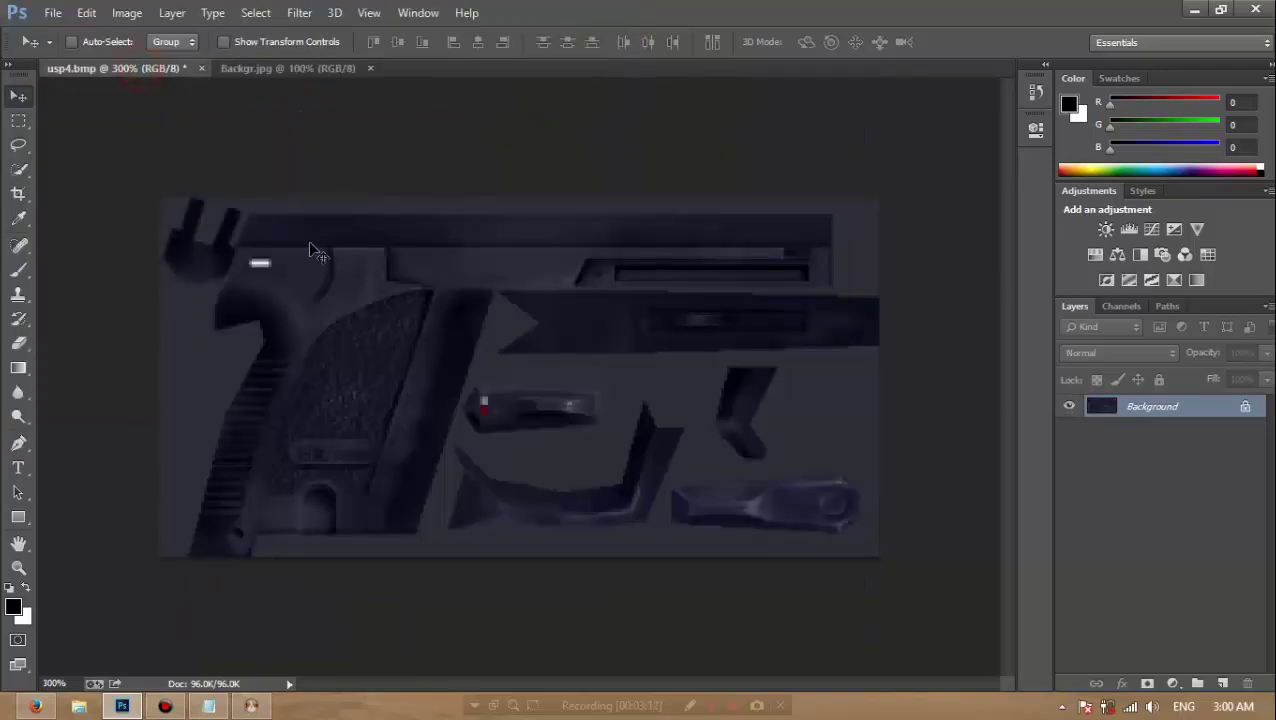
pyautogui.hotkey('ctrl', 'v')
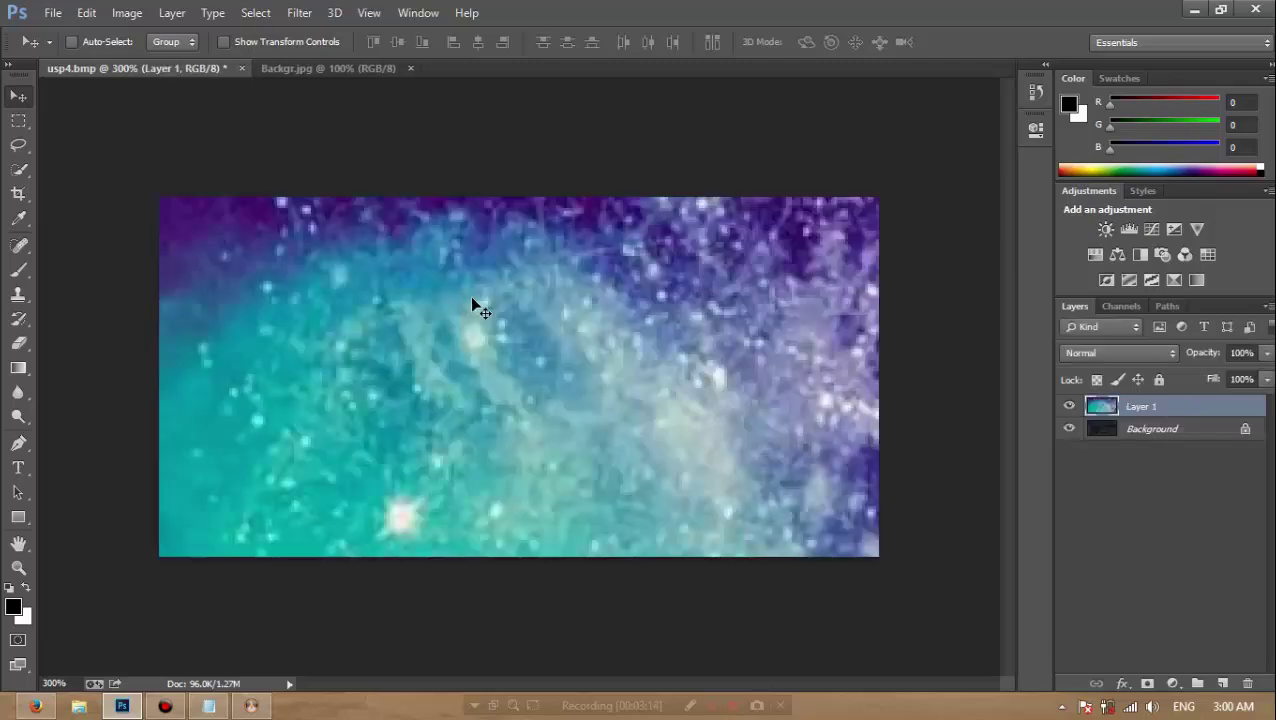
# - Scale the pasted galaxy layer down to about 35% and position it to cover the whole handle texture
pyautogui.hotkey('ctrl', 't')
pyautogui.moveTo(160, 199); pyautogui.dragTo(212, 168)
pyautogui.moveTo(142, 148); pyautogui.dragTo(552, 501)
pyautogui.moveTo(701, 579); pyautogui.dragTo(304, 258)
pyautogui.moveTo(709, 185); pyautogui.dragTo(926, 140)
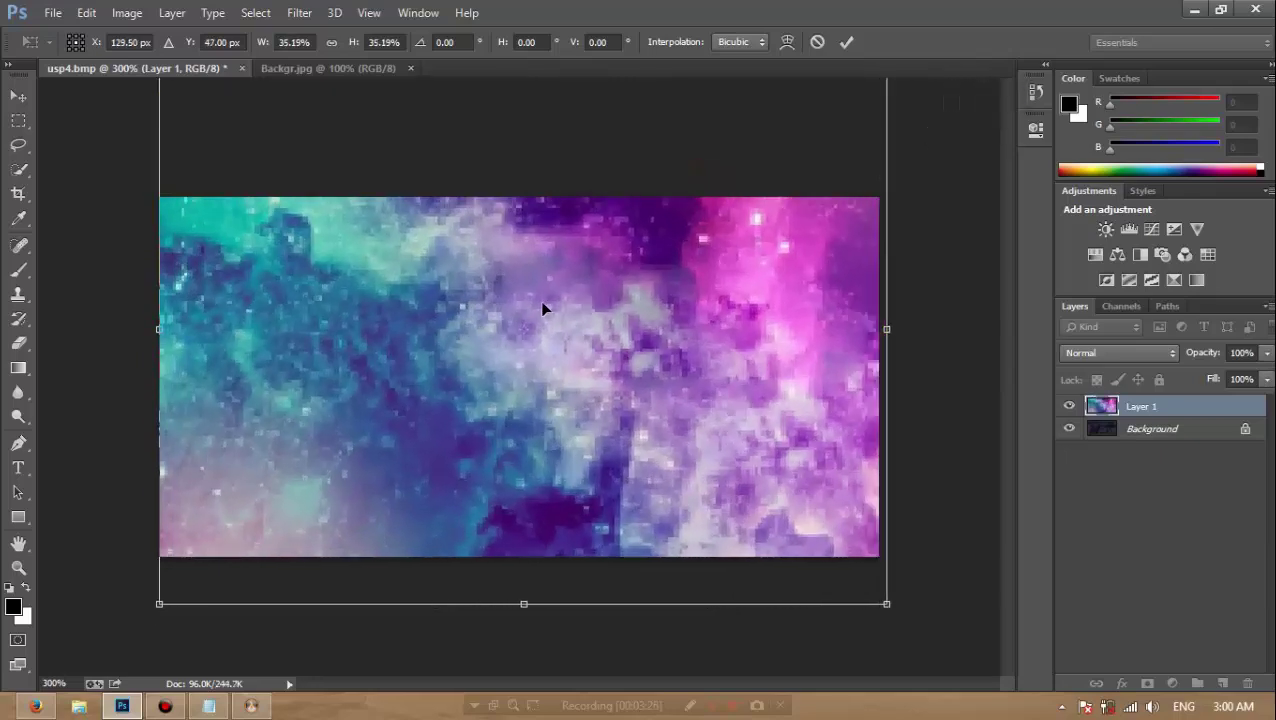
pyautogui.press('Return')
pyautogui.hotkey('ctrl', 't')
pyautogui.moveTo(584, 378); pyautogui.dragTo(517, 360)
pyautogui.press('Return')
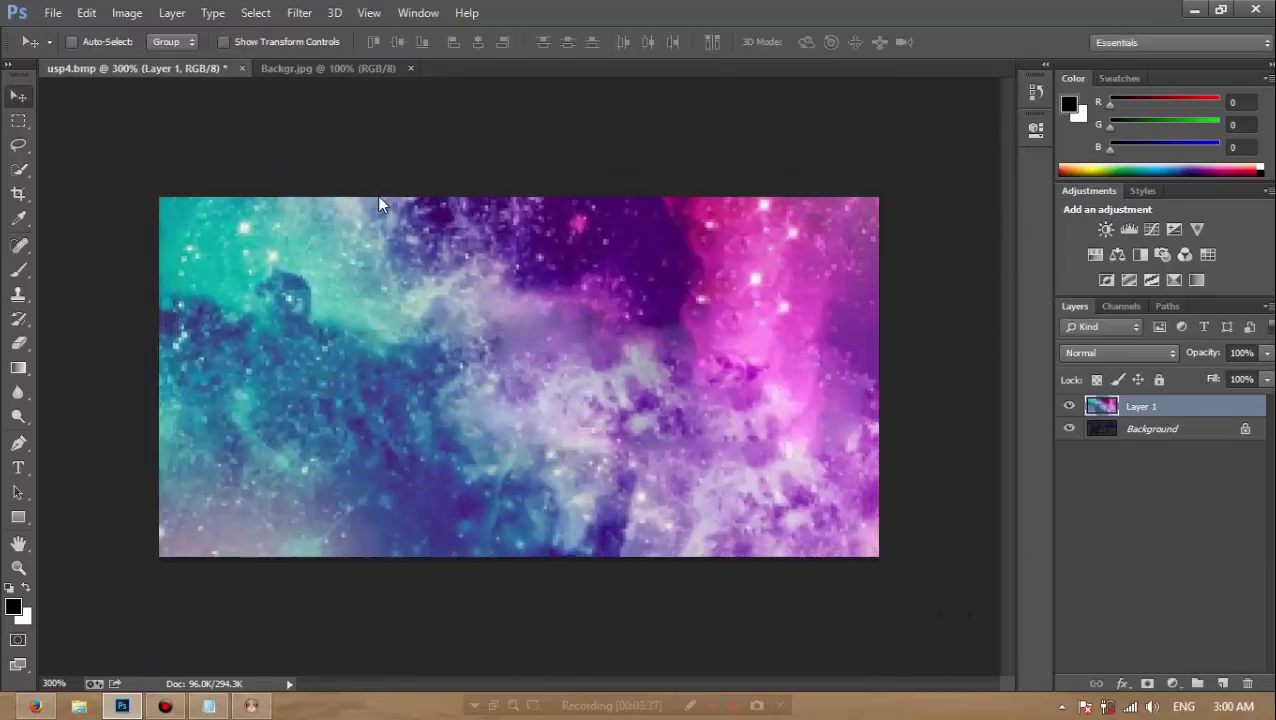
# - Open the CS Logo image from the Desktop
pyautogui.hotkey('ctrl', 'o')
pyautogui.click(378, 196)
pyautogui.scroll(-5, 380, 225)
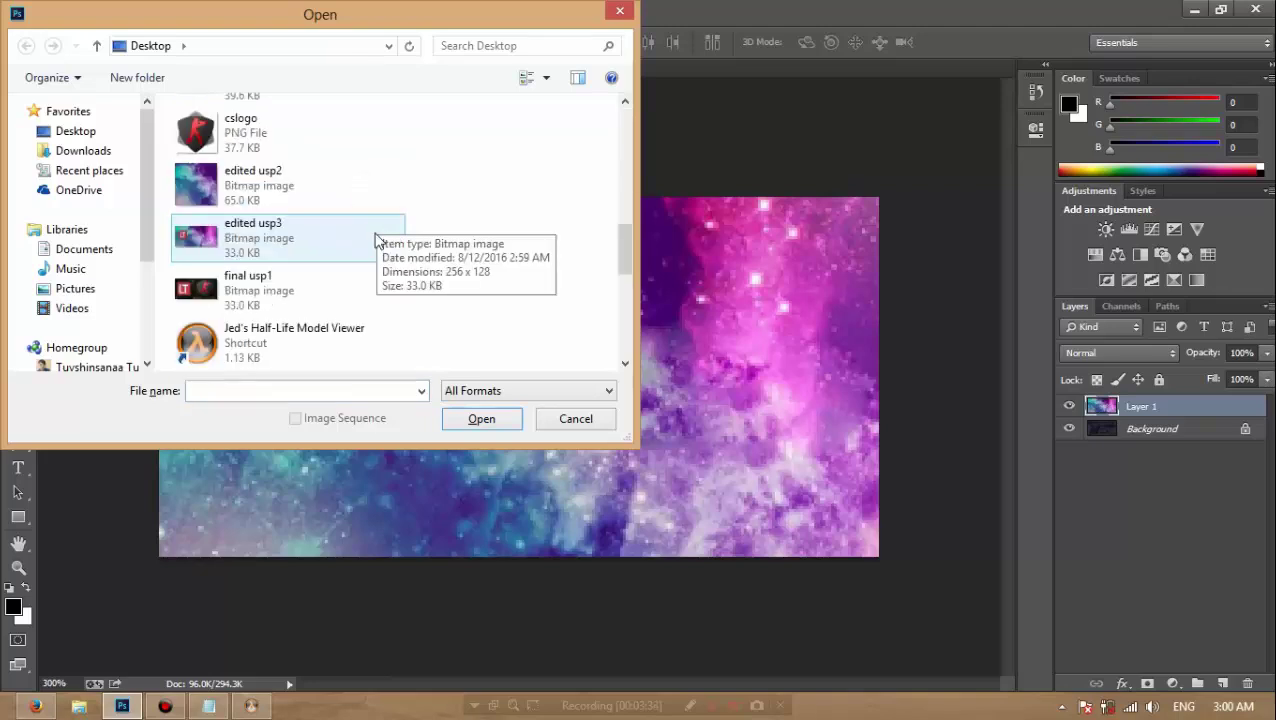
pyautogui.scroll(-3, 284, 152)
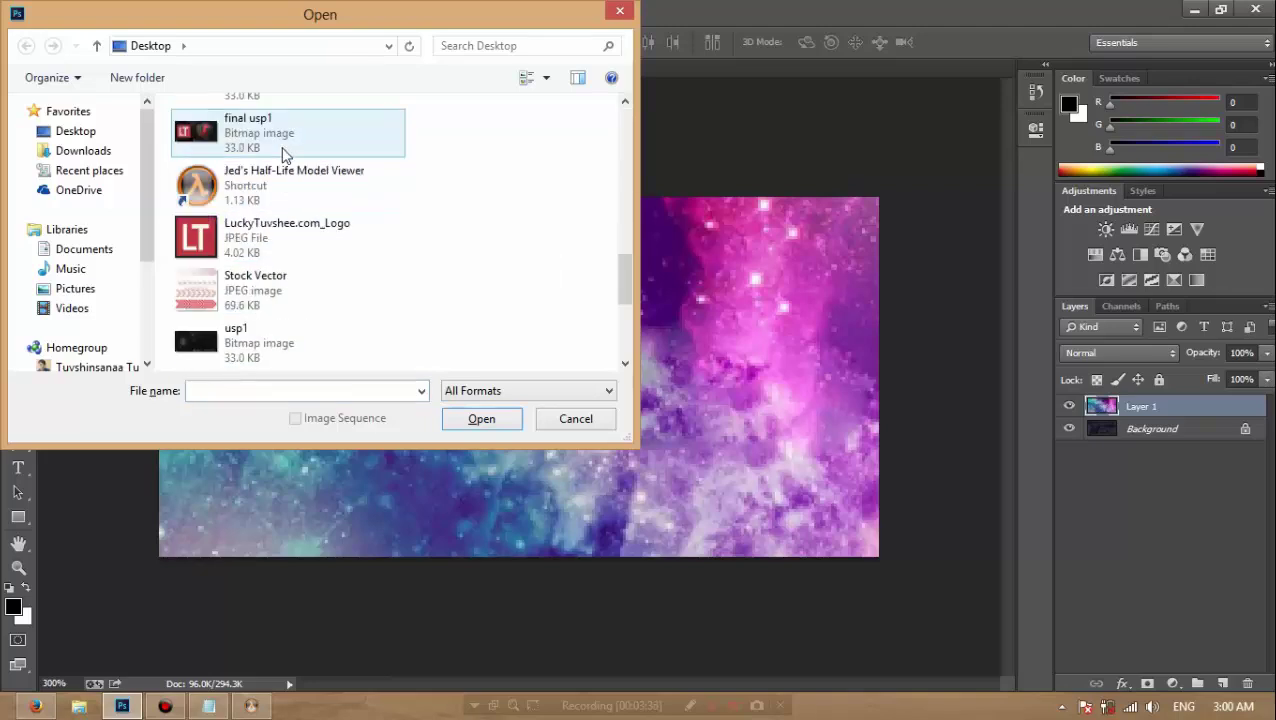
pyautogui.scroll(-5, 299, 208)
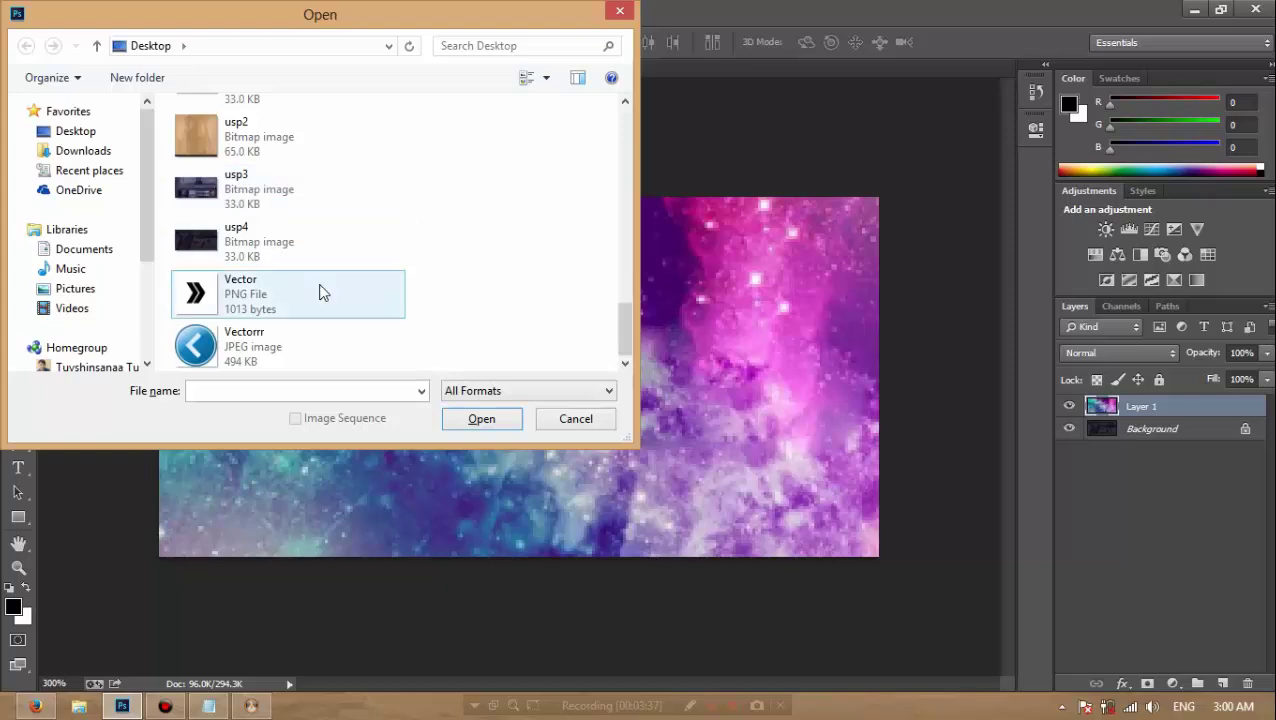
pyautogui.scroll(7, 318, 285)
pyautogui.doubleClick(265, 117)
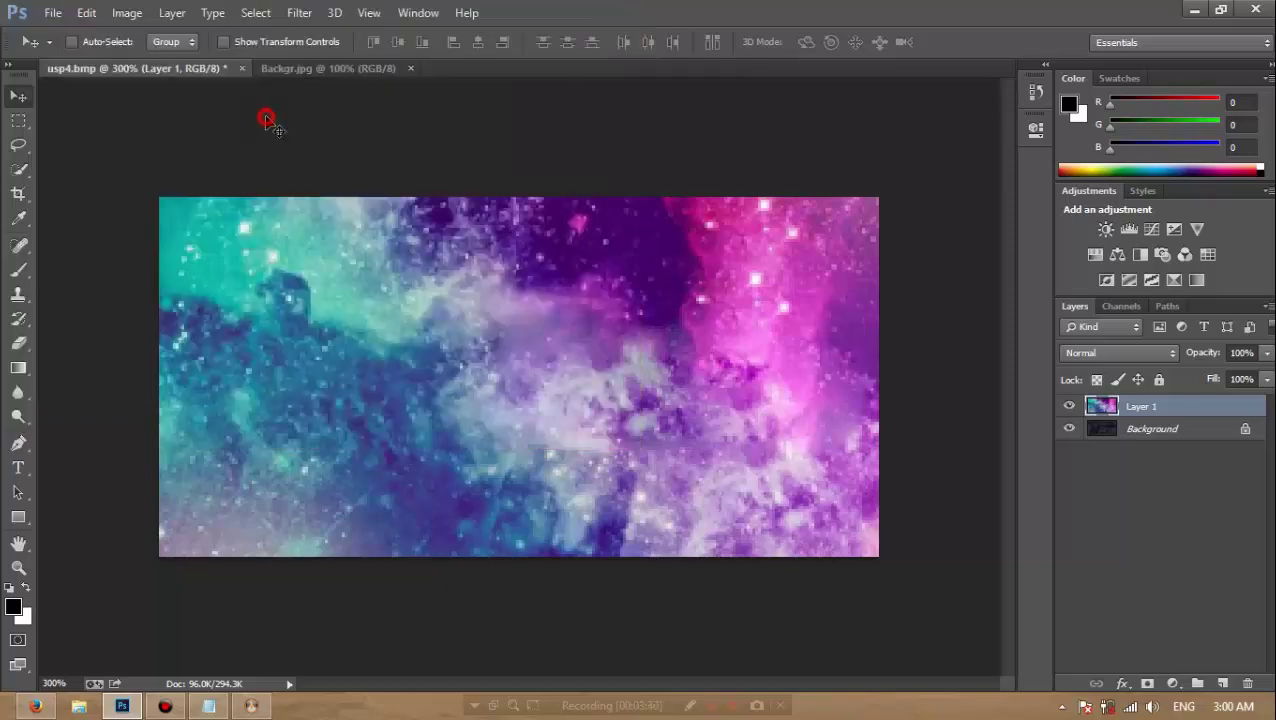
# - Open Abstract Skull.png from the Desktop and bring the skull into usp4.bmp as a new layer
pyautogui.hotkey('ctrl', 'o')
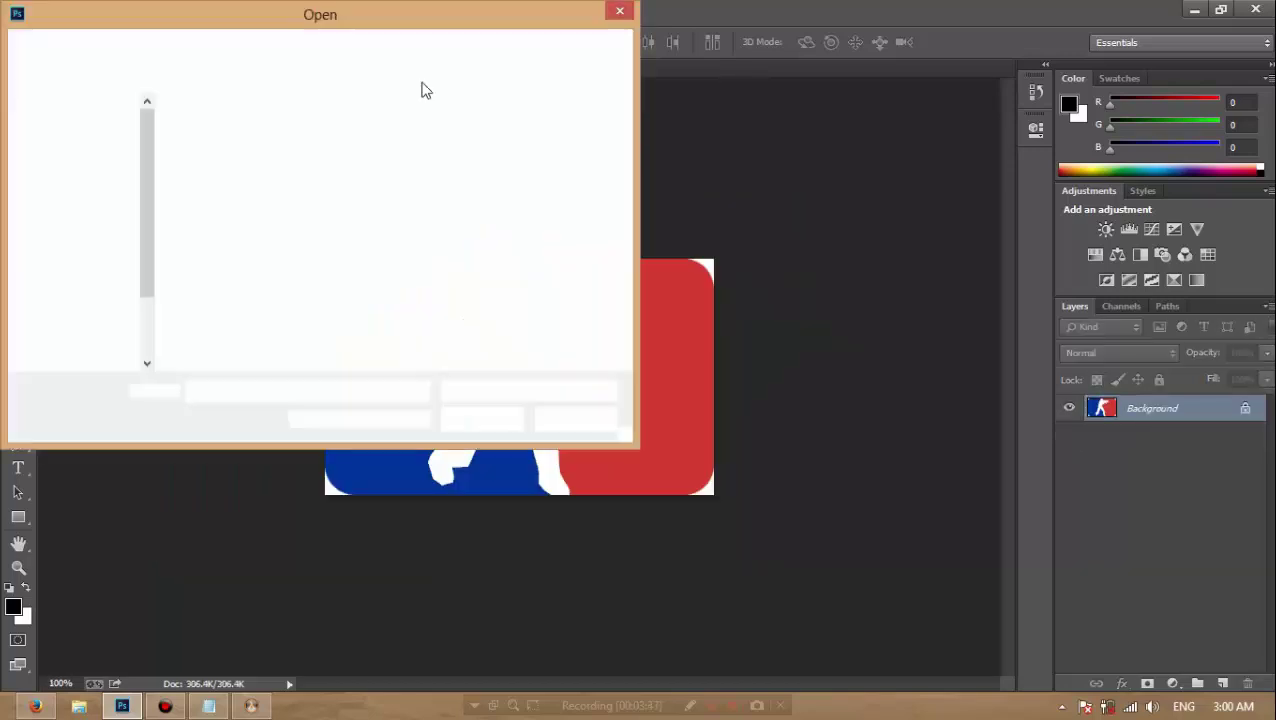
pyautogui.scroll(-1, 322, 226)
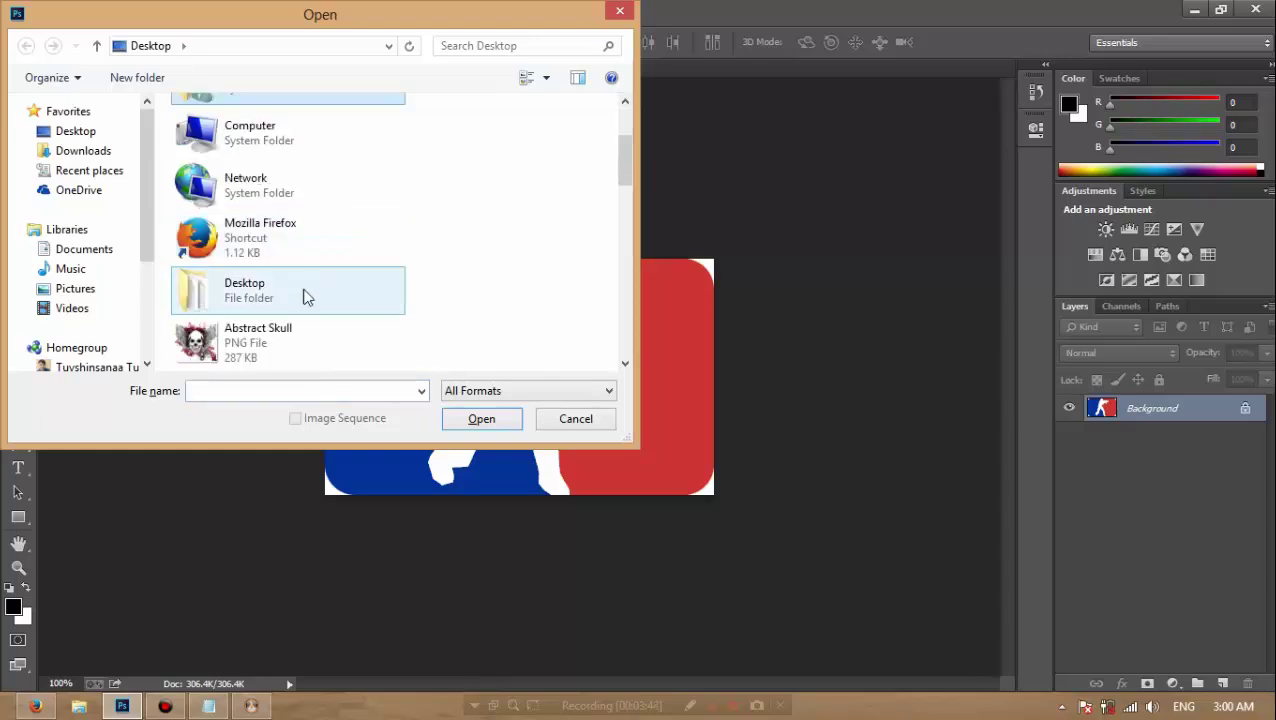
pyautogui.doubleClick(295, 340)
pyautogui.moveTo(550, 290); pyautogui.dragTo(760, 663)
# - Scale the winged skull layer down and place it on the left part of the texture, over the grip area
pyautogui.hotkey('ctrl', 't')
pyautogui.moveTo(160, 136); pyautogui.dragTo(471, 493)
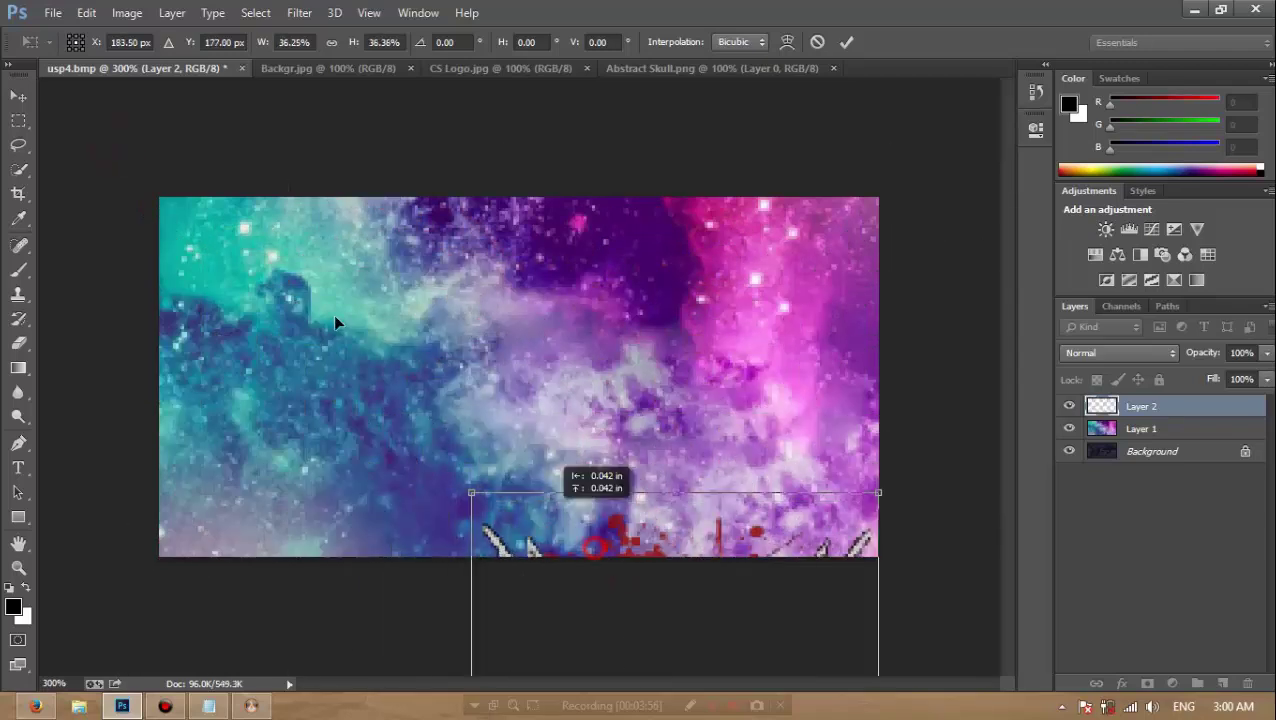
pyautogui.moveTo(335, 322); pyautogui.dragTo(260, 258)
pyautogui.moveTo(152, 203); pyautogui.dragTo(271, 317)
pyautogui.moveTo(372, 402); pyautogui.dragTo(288, 318)
pyautogui.press('Return')
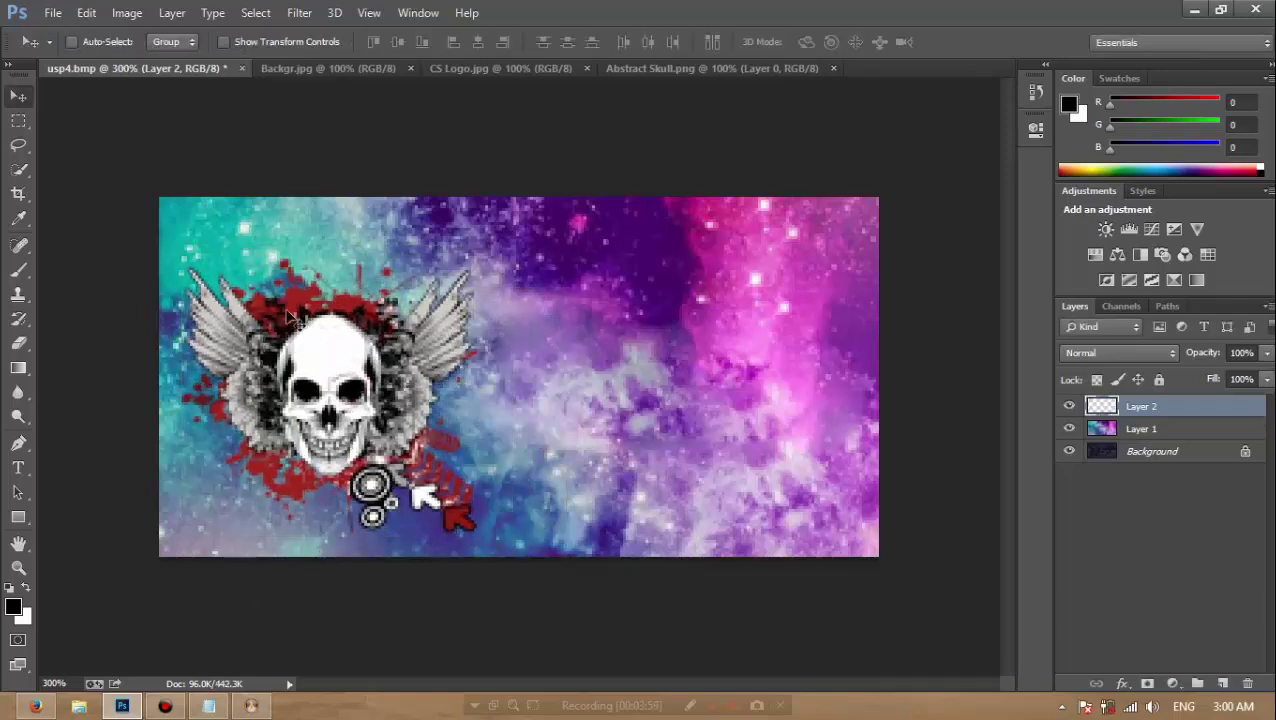
# - Narrow the skull layer to about 83% width and shift it slightly to the right
pyautogui.hotkey('ctrl', 't')
pyautogui.moveTo(477, 398); pyautogui.dragTo(425, 397)
pyautogui.moveTo(303, 344); pyautogui.dragTo(330, 350)
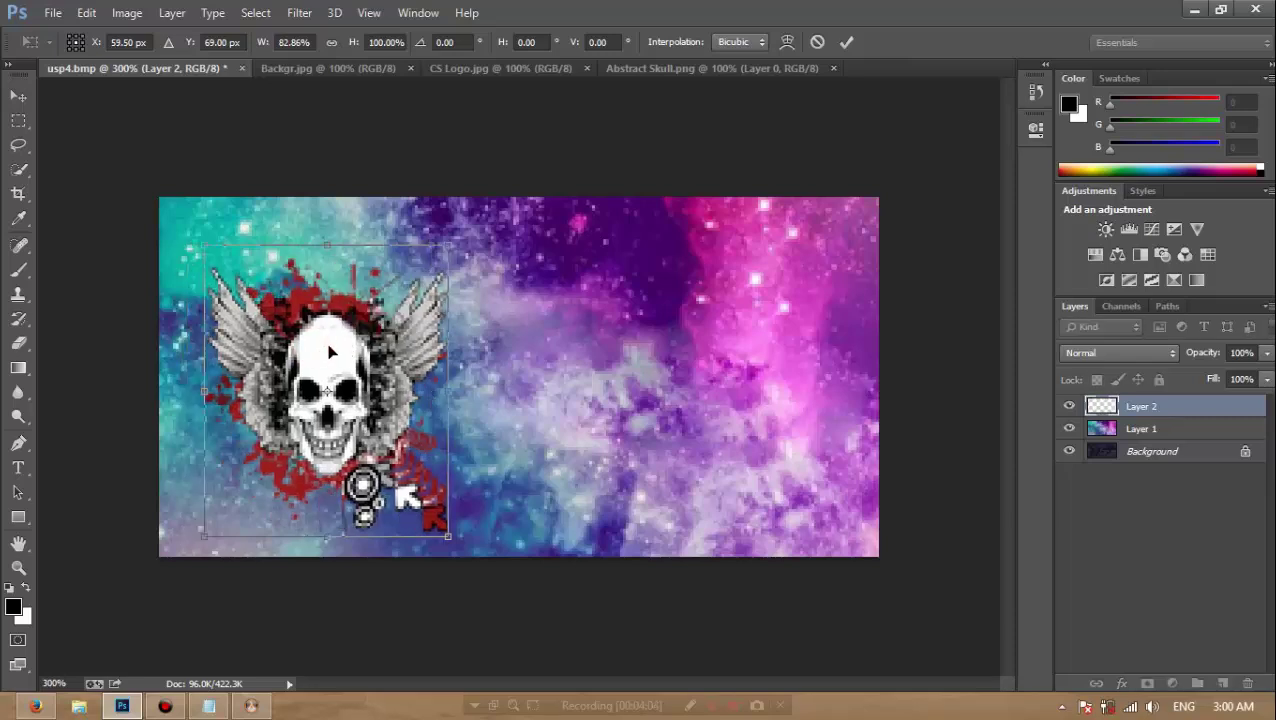
pyautogui.press('Return')
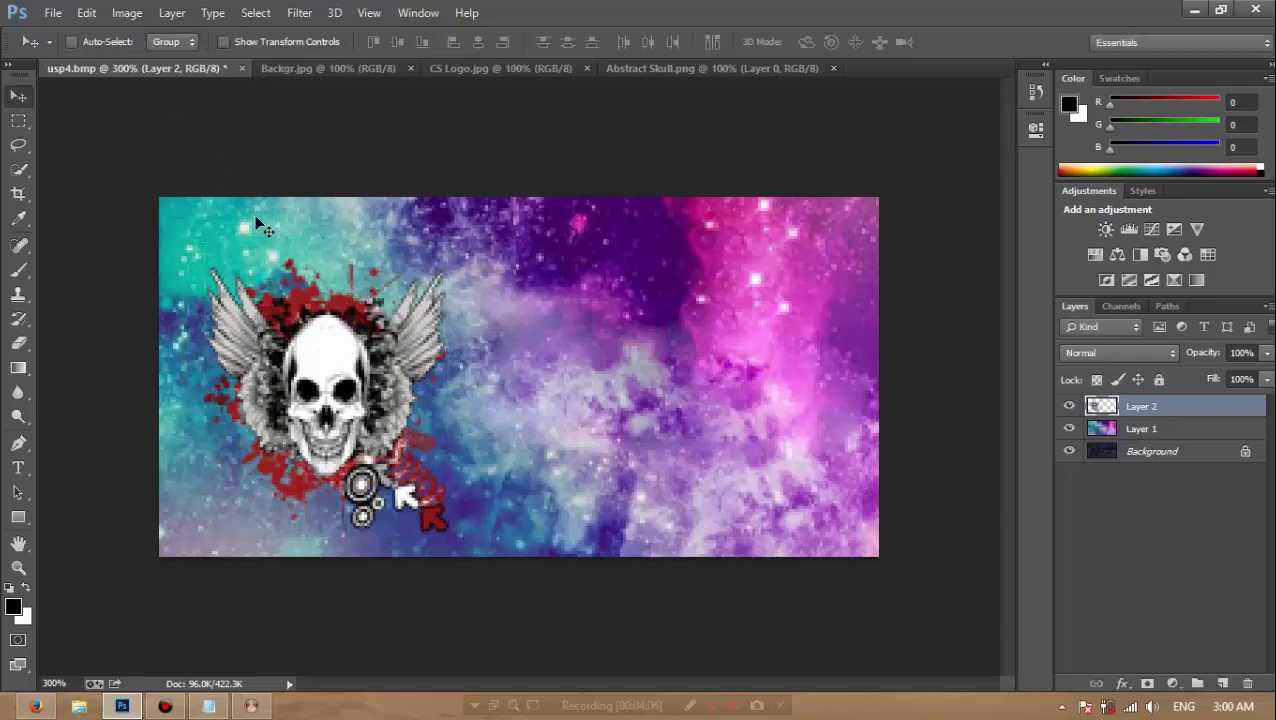
pyautogui.click(54, 15)
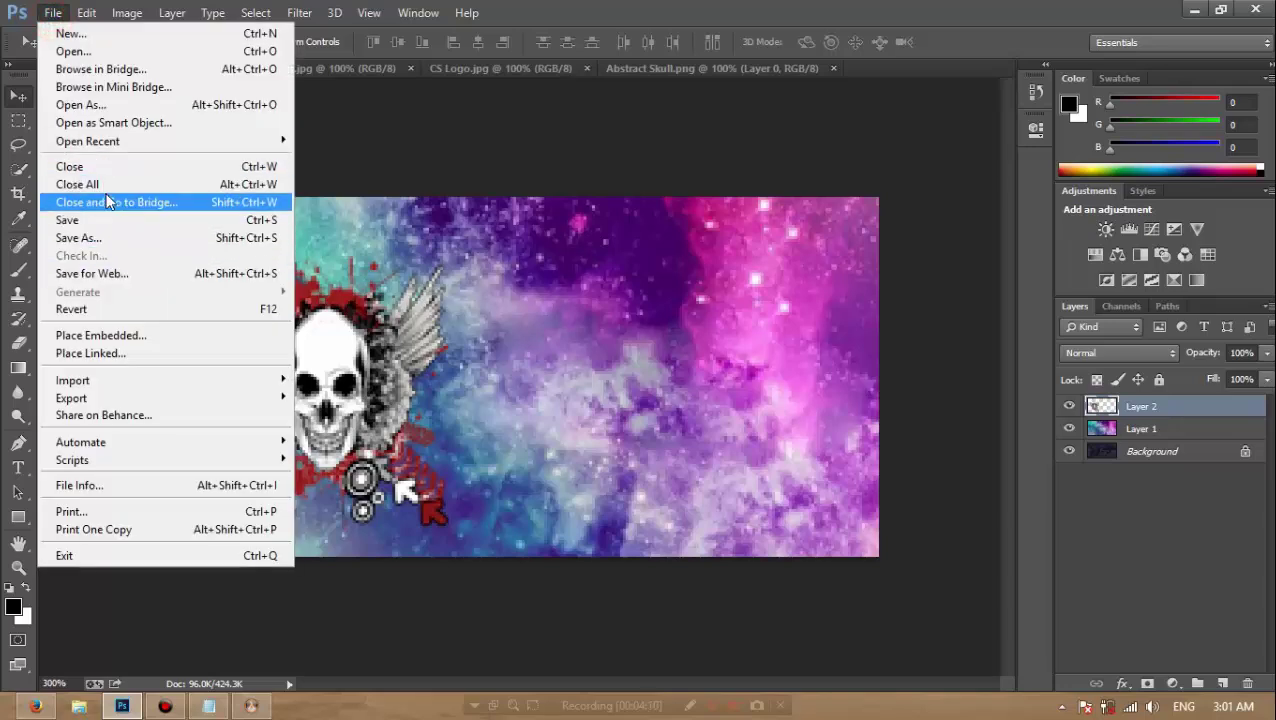
pyautogui.click(157, 240)
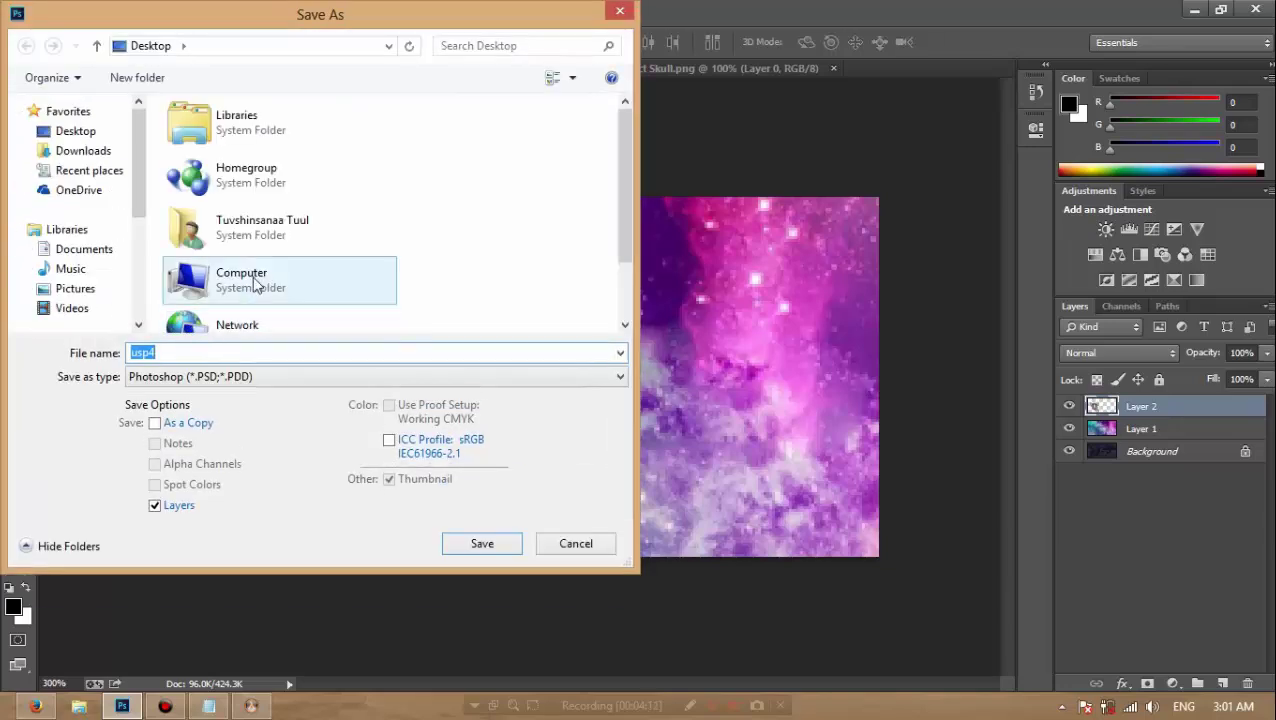
pyautogui.press('Escape')
# - Flatten usp4.bmp and convert it to Indexed Color with the Local (Selective) palette and 256 colors
pyautogui.click(127, 13)
pyautogui.moveTo(140, 34)
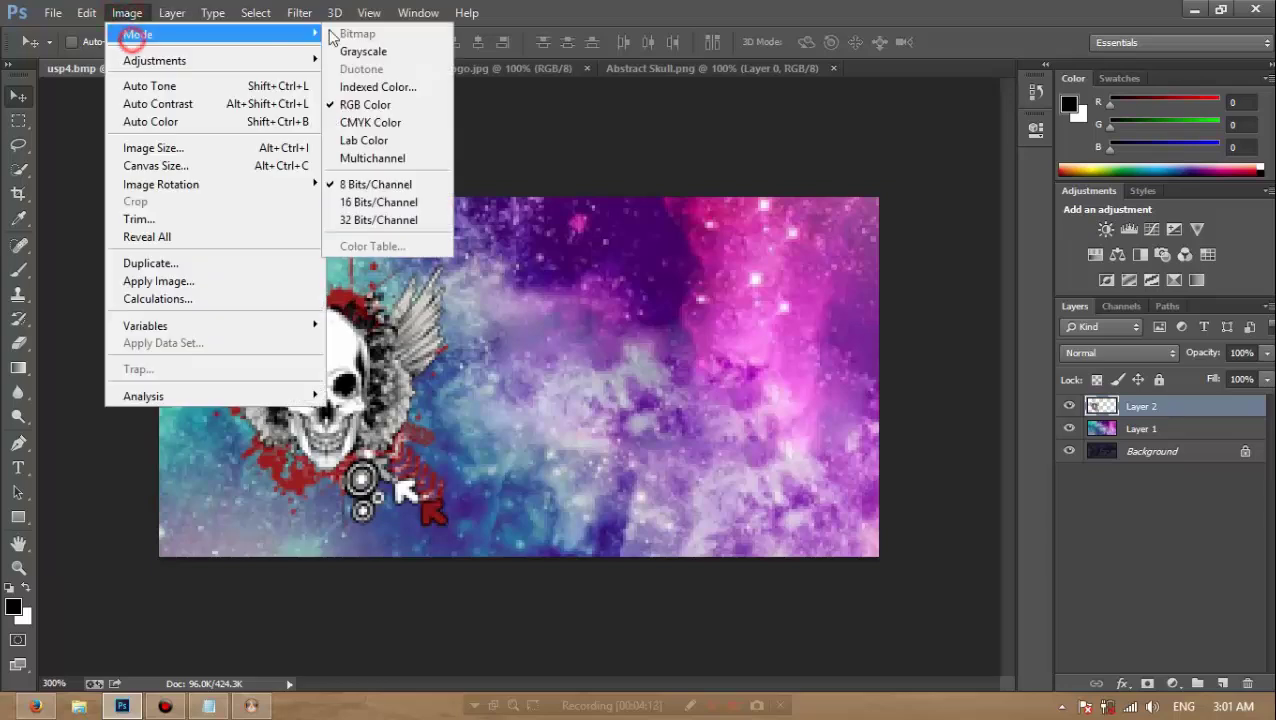
pyautogui.click(375, 88)
pyautogui.click(563, 280)
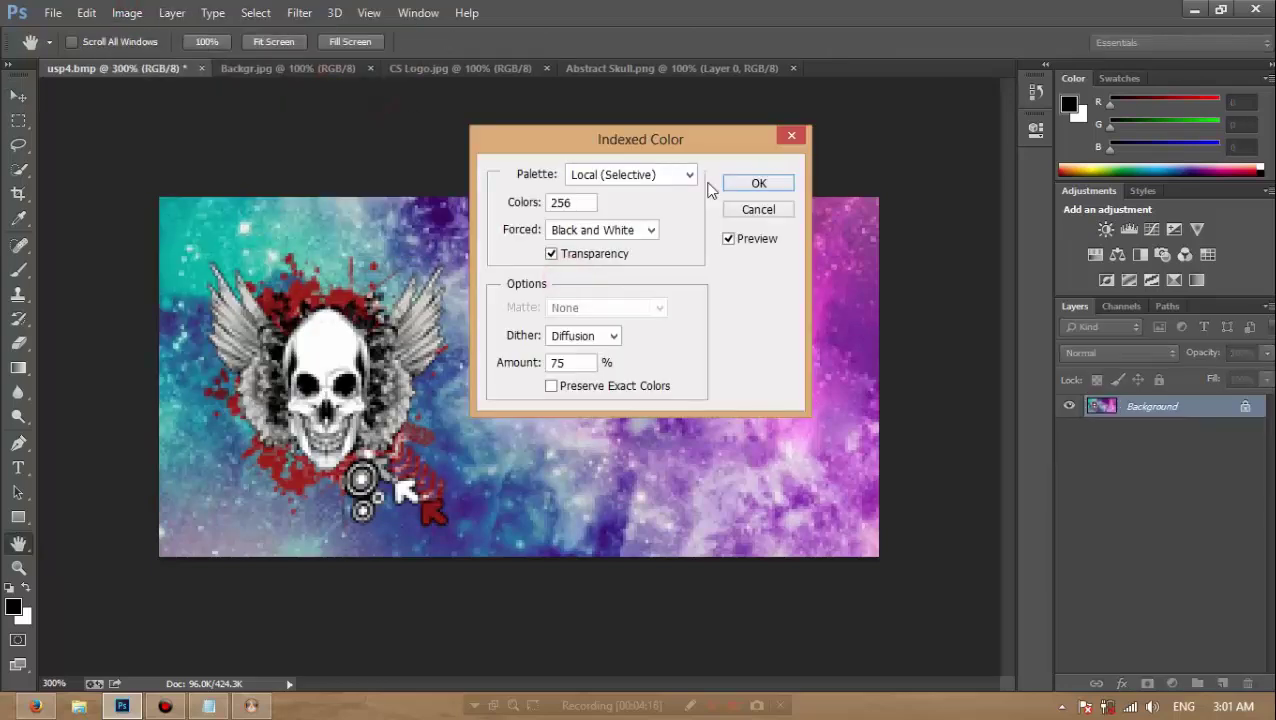
pyautogui.click(759, 183)
# - Save the handle texture to the Desktop as "edited usp4" in BMP format, accepting the BMP options
pyautogui.click(52, 12)
pyautogui.click(100, 238)
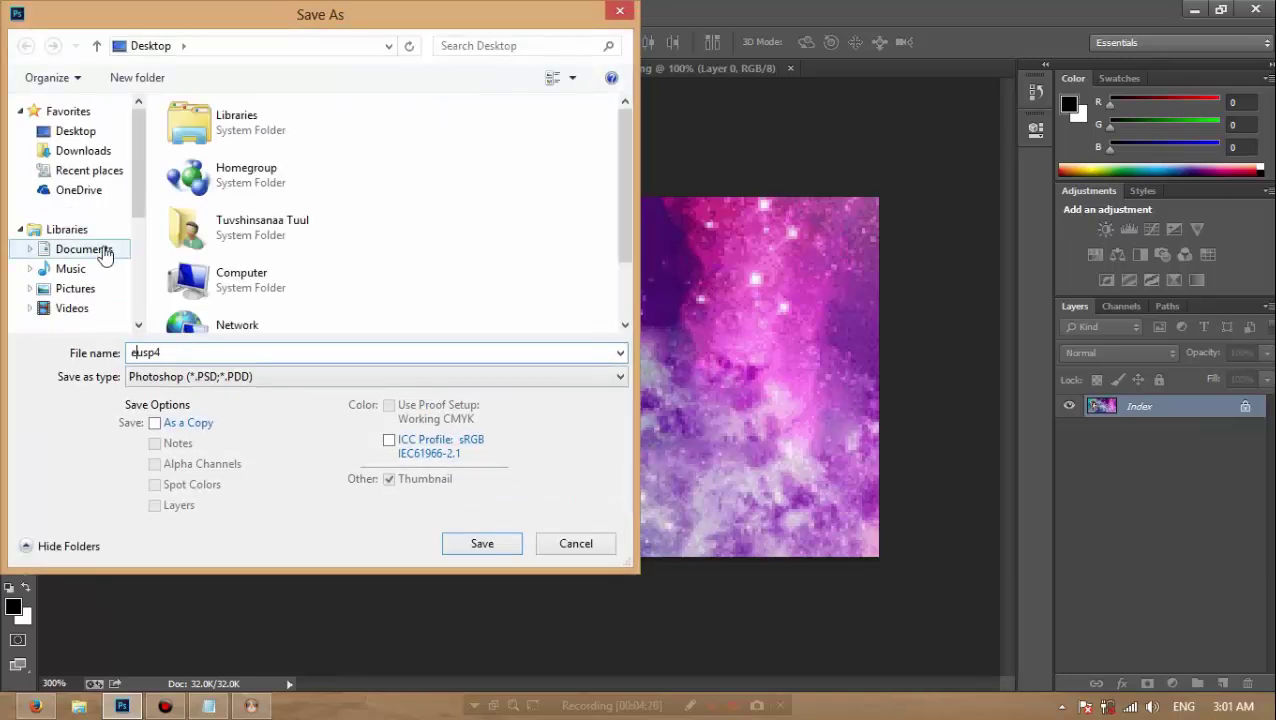
pyautogui.click(242, 377)
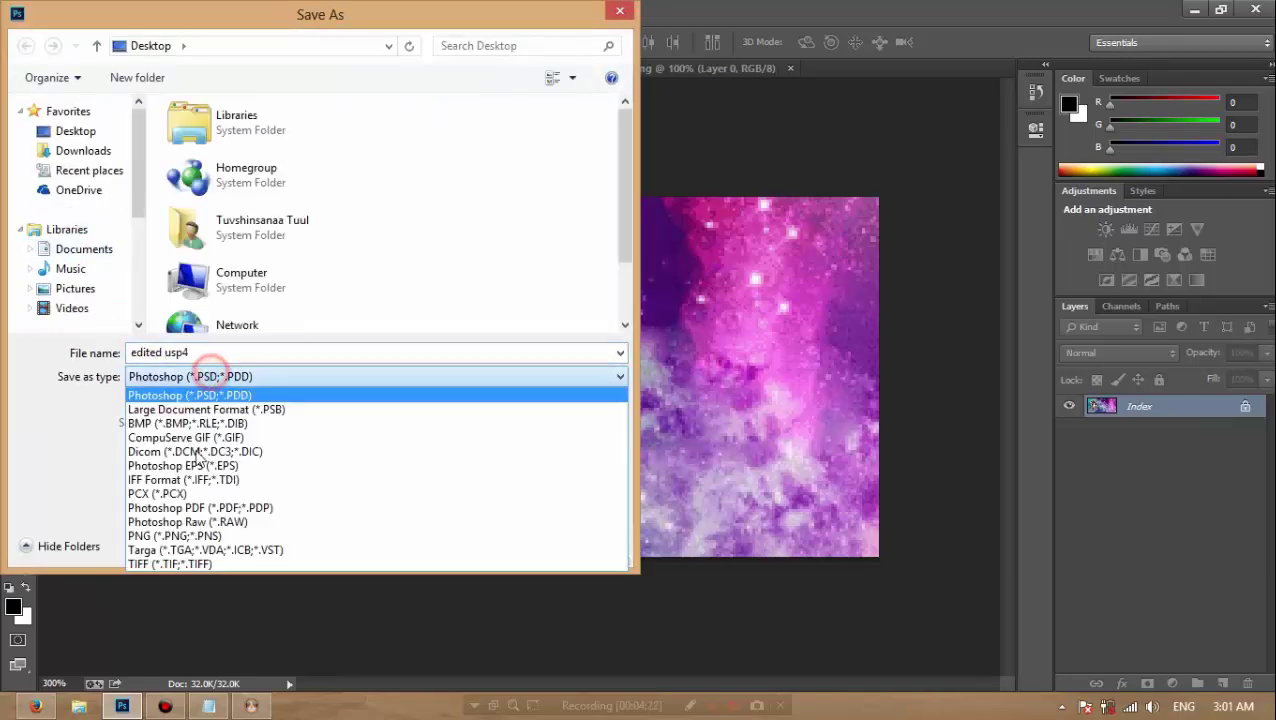
pyautogui.click(205, 423)
pyautogui.click(488, 548)
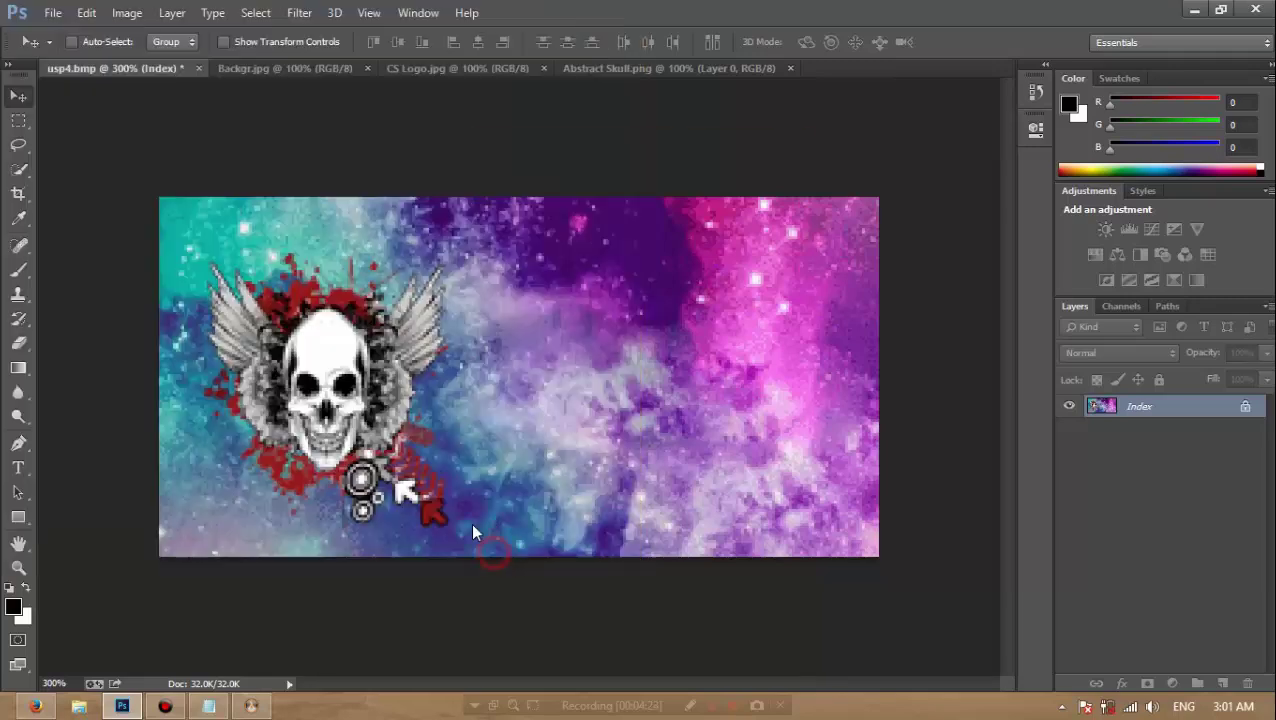
pyautogui.click(717, 190)
# - Switch to Jed's Half-Life Model Viewer and import the "edited usp4" bitmap as the handle.bmp texture
pyautogui.click(1200, 8)
pyautogui.click(902, 516)
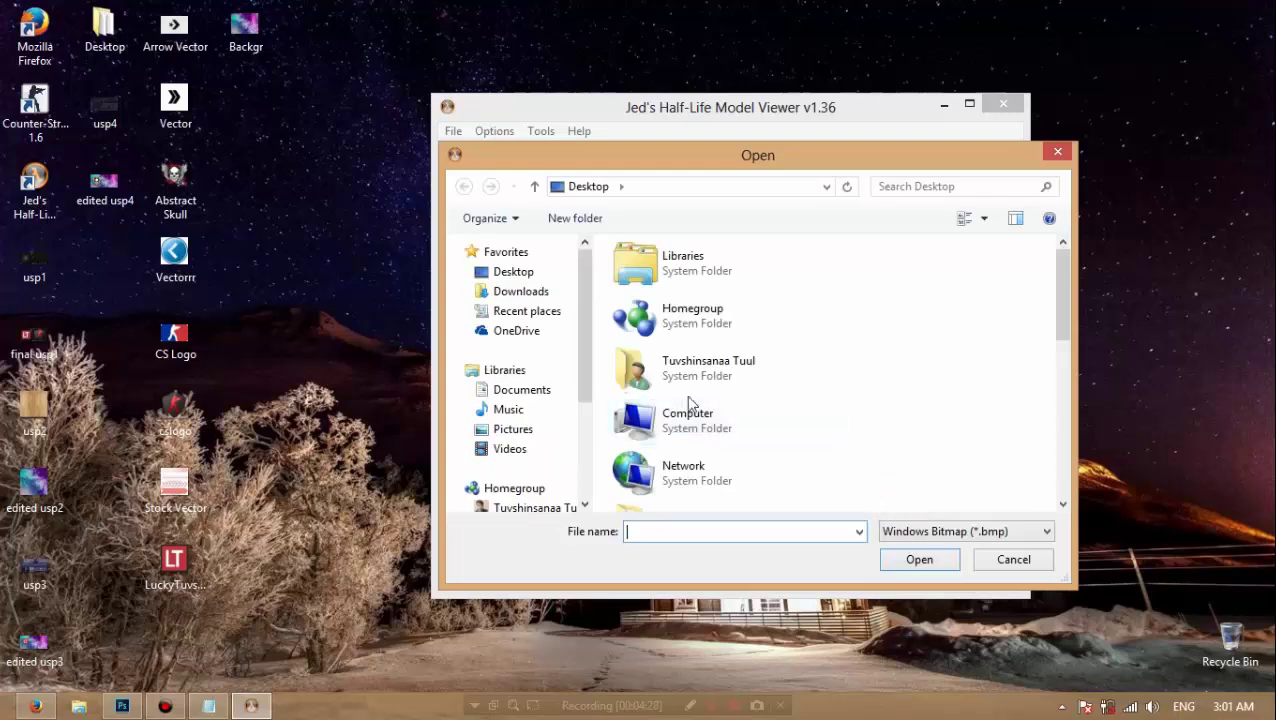
pyautogui.press('e')
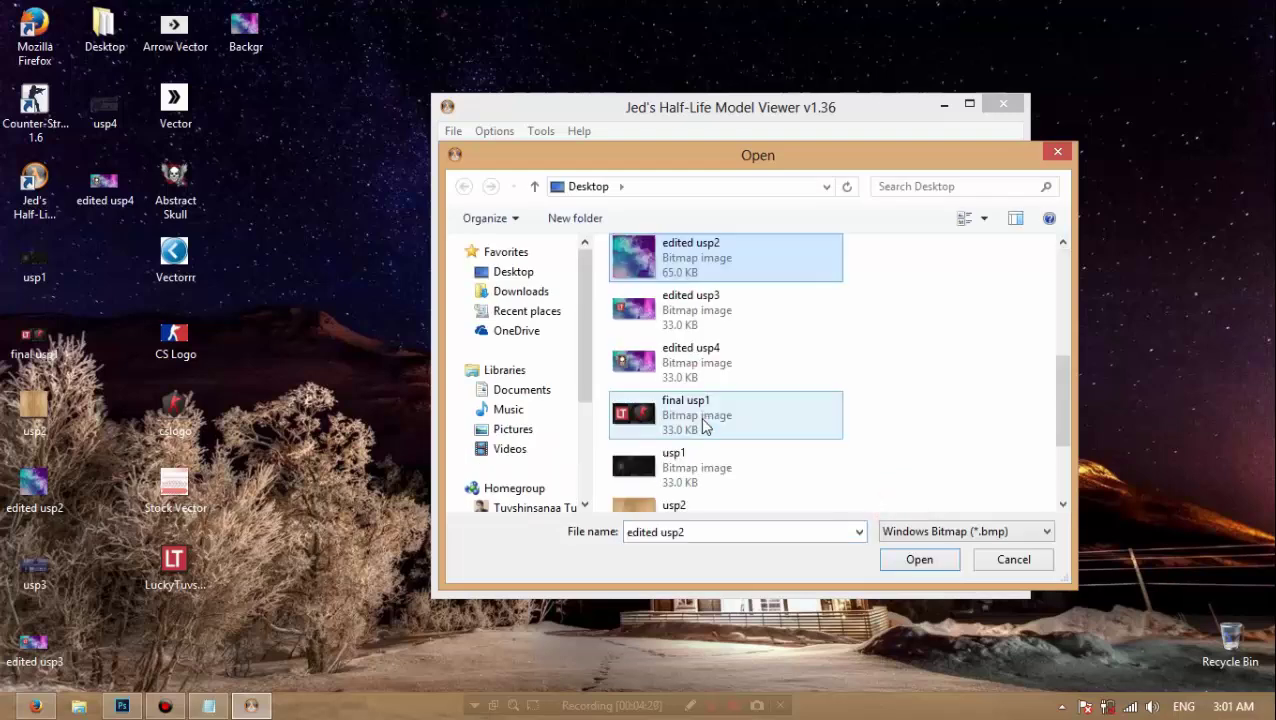
pyautogui.doubleClick(724, 372)
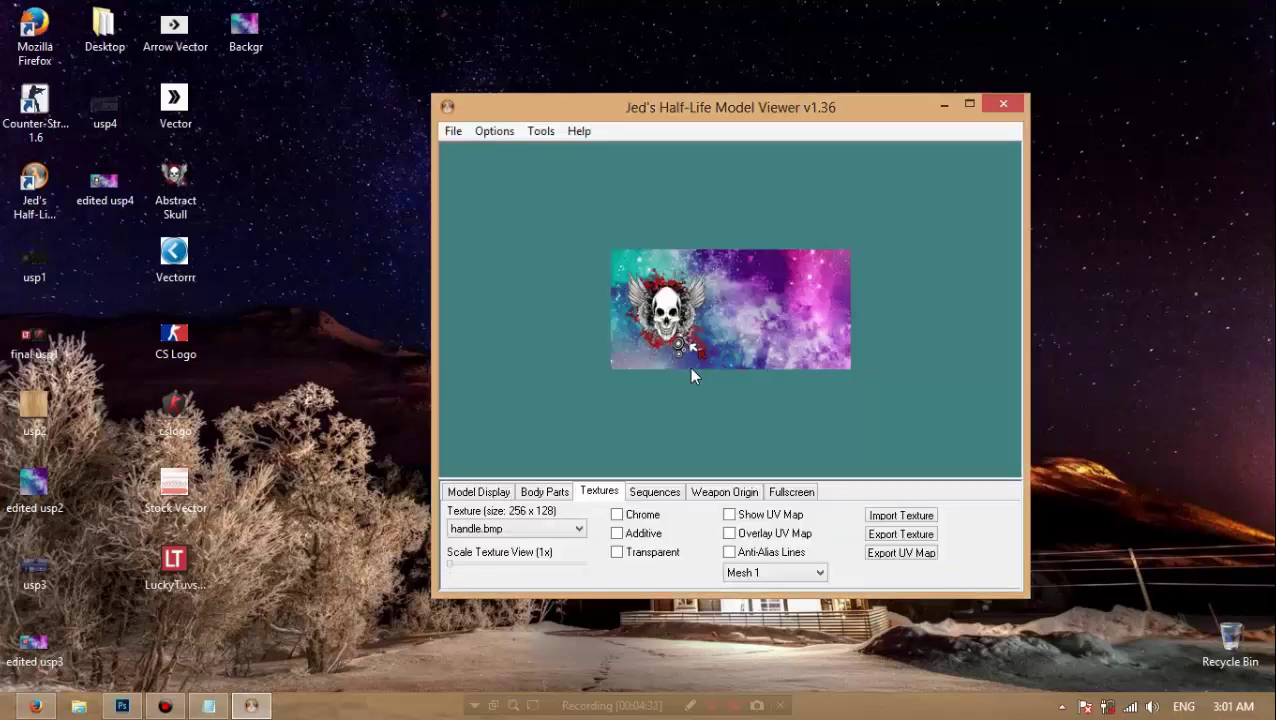
# - Export the magazine.bmp texture to the Desktop as a Windows bitmap named "usp5"
pyautogui.click(521, 528)
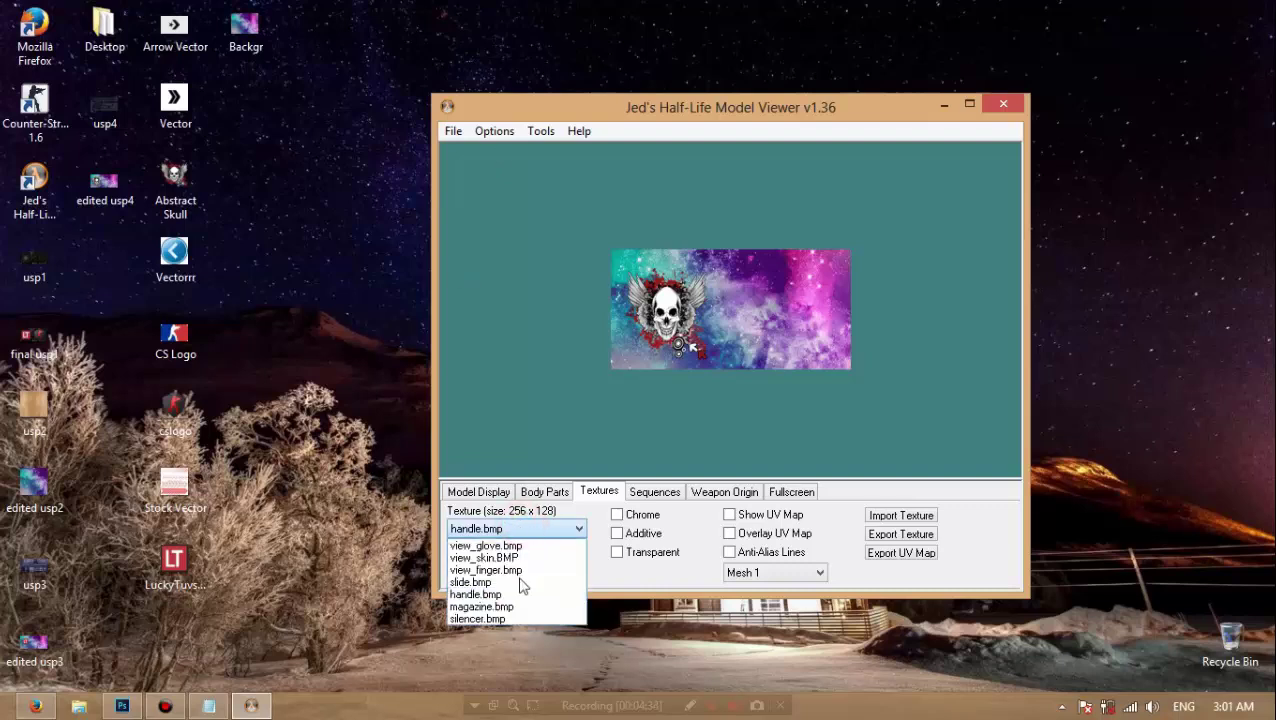
pyautogui.click(518, 609)
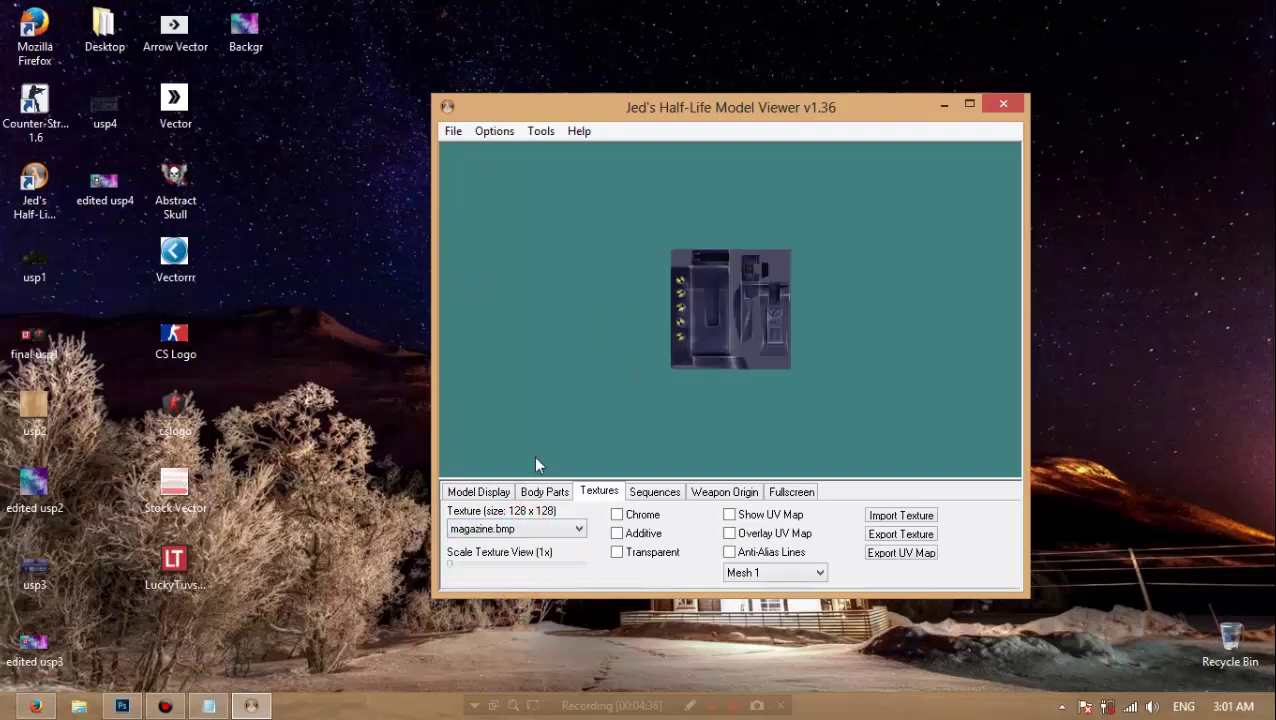
pyautogui.click(904, 537)
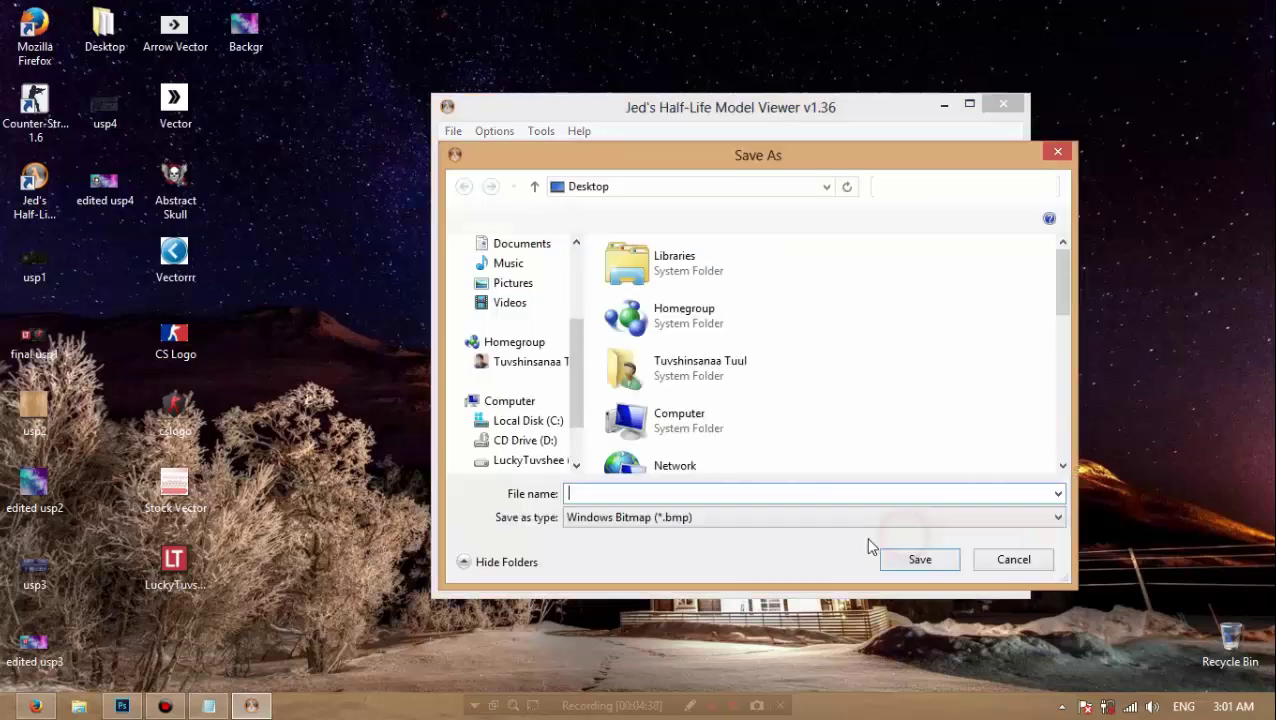
pyautogui.write('usp5')
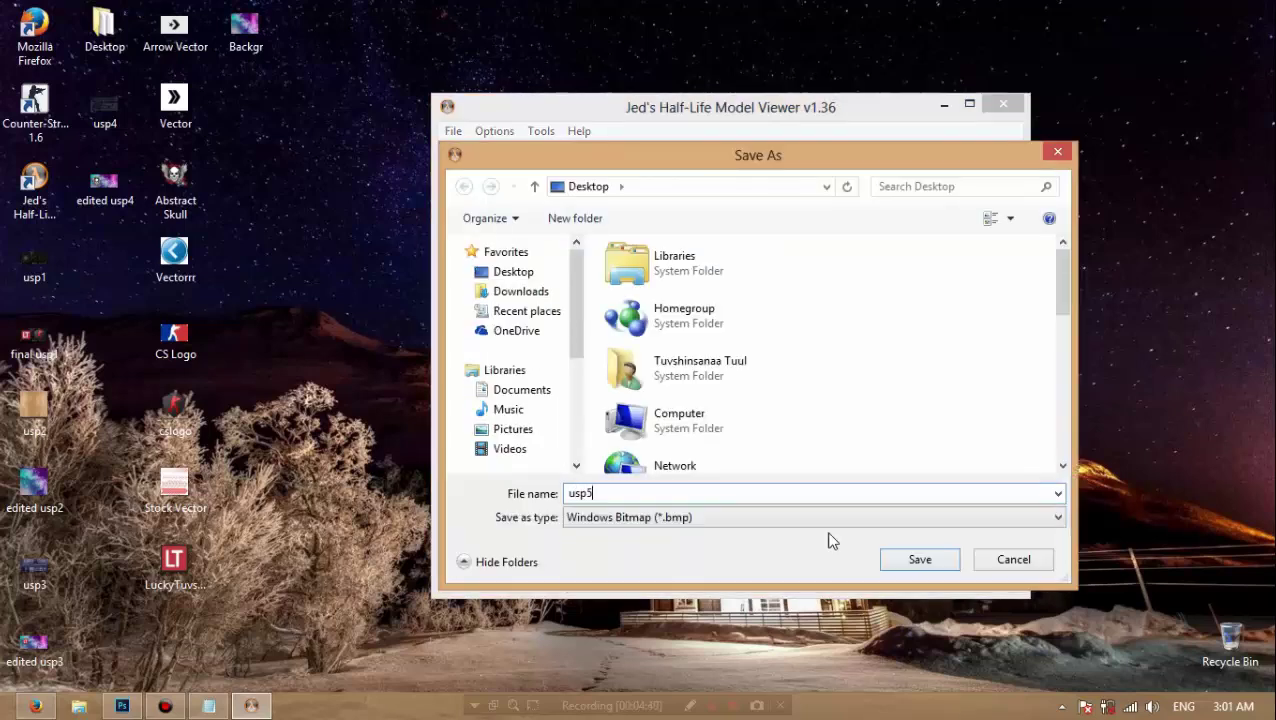
pyautogui.click(920, 560)
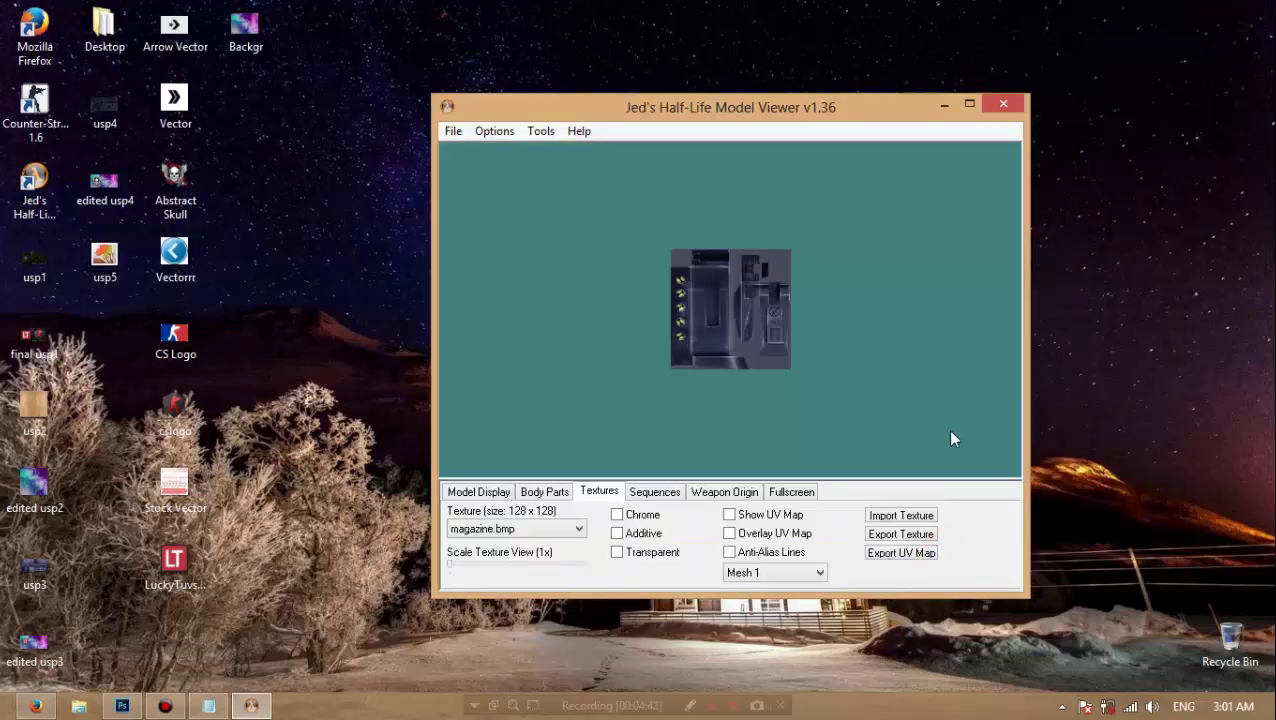
# - Switch to Photoshop and close all open documents, discarding the changes to usp4.bmp
pyautogui.click(124, 706)
pyautogui.click(199, 69)
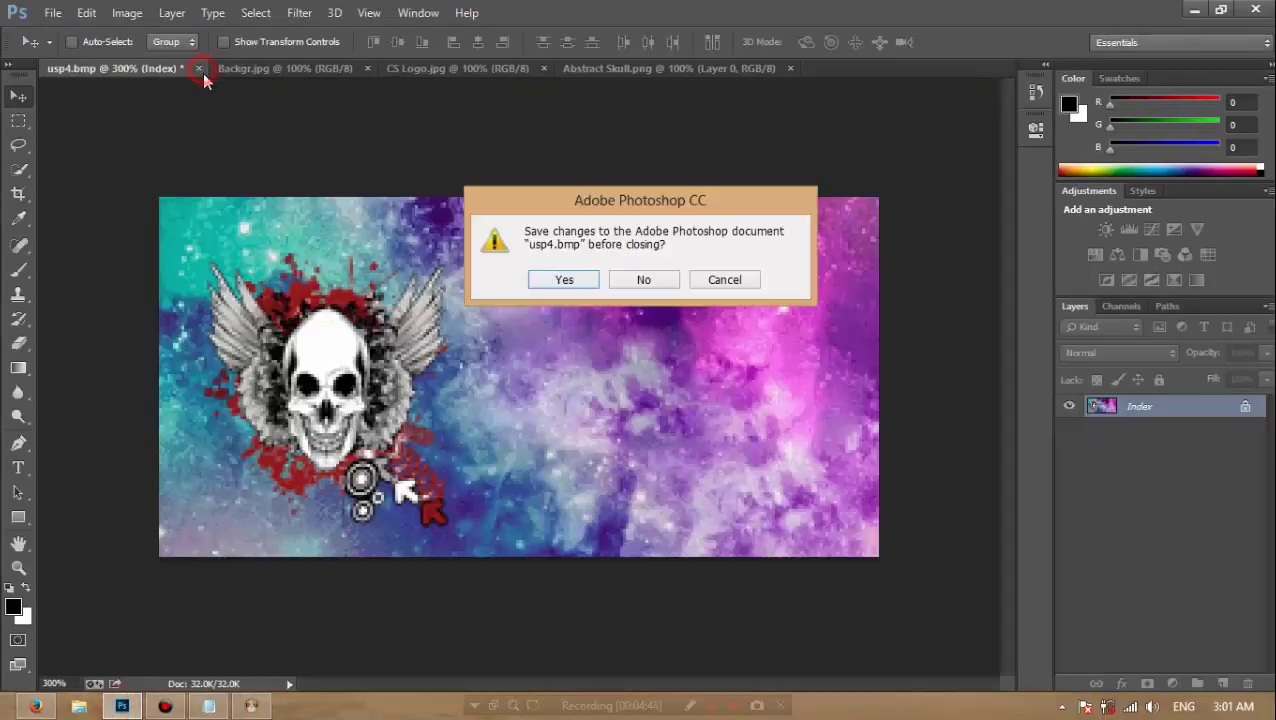
pyautogui.click(644, 282)
pyautogui.click(197, 68)
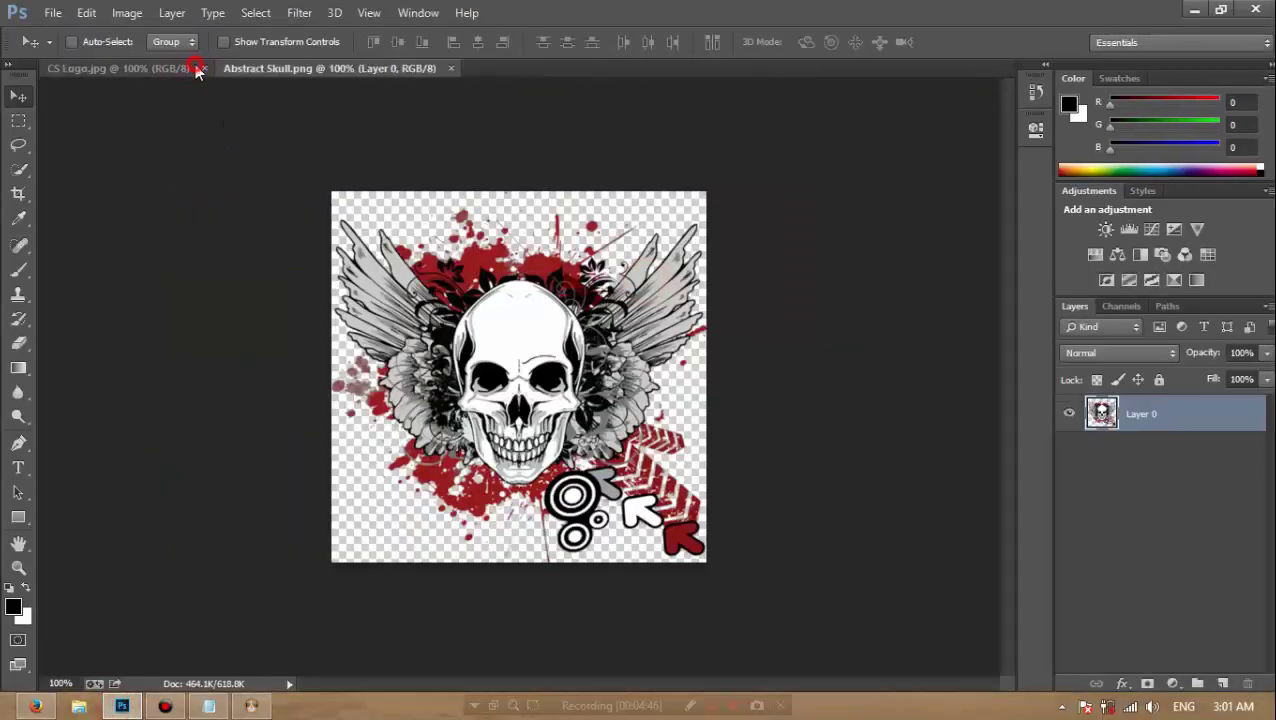
pyautogui.click(201, 70)
pyautogui.moveTo(273, 67); pyautogui.dragTo(272, 82)
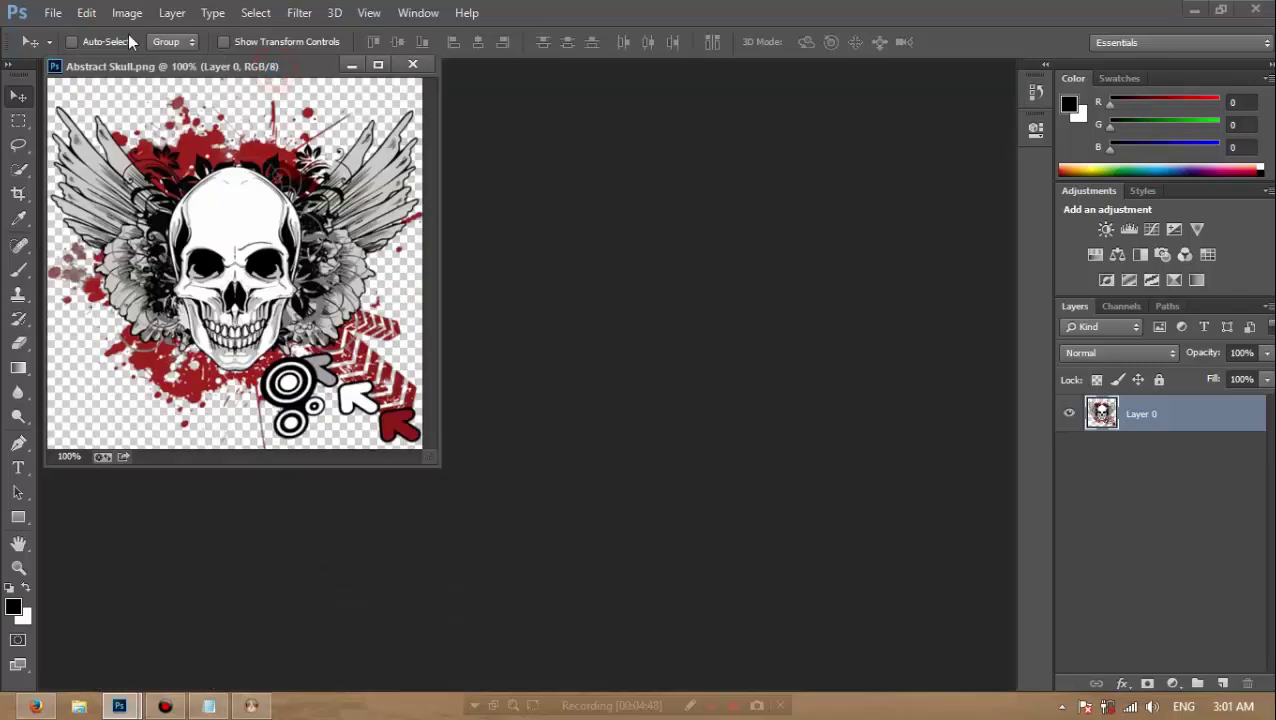
pyautogui.click(378, 68)
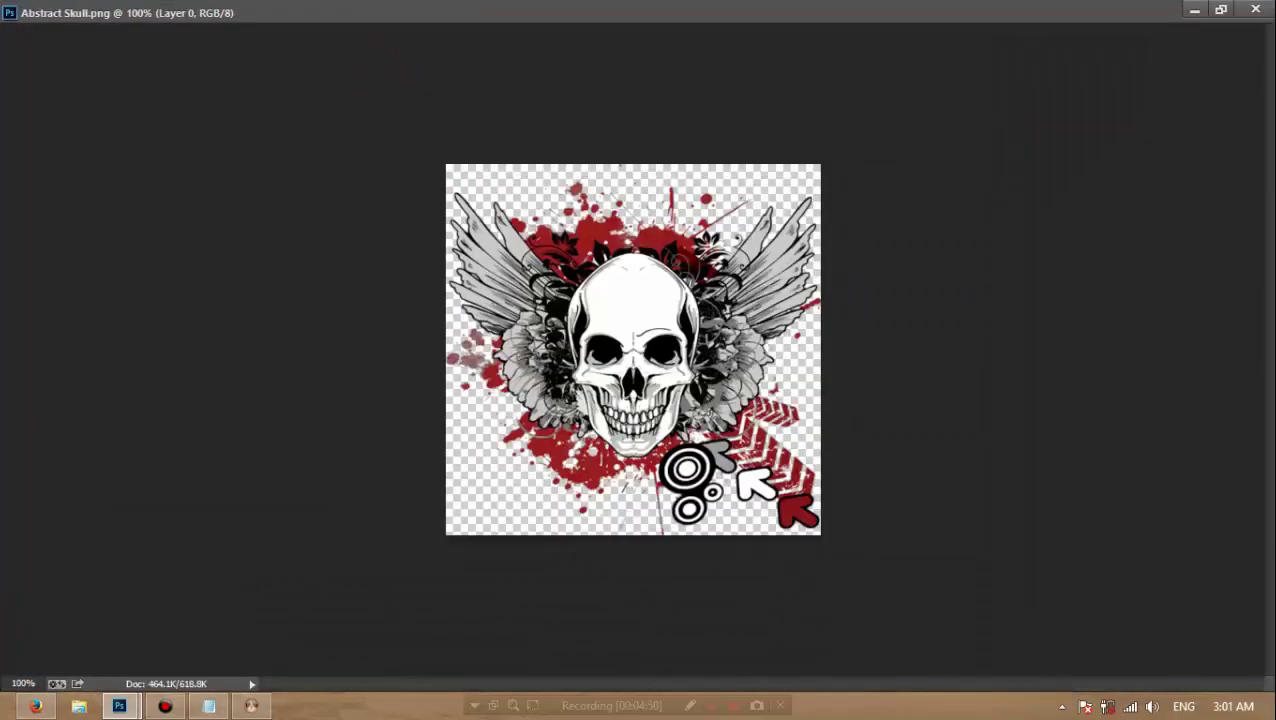
pyautogui.click(1255, 9)
# - Open the exported usp5.bmp magazine texture from the Desktop
pyautogui.click(52, 12)
pyautogui.click(65, 57)
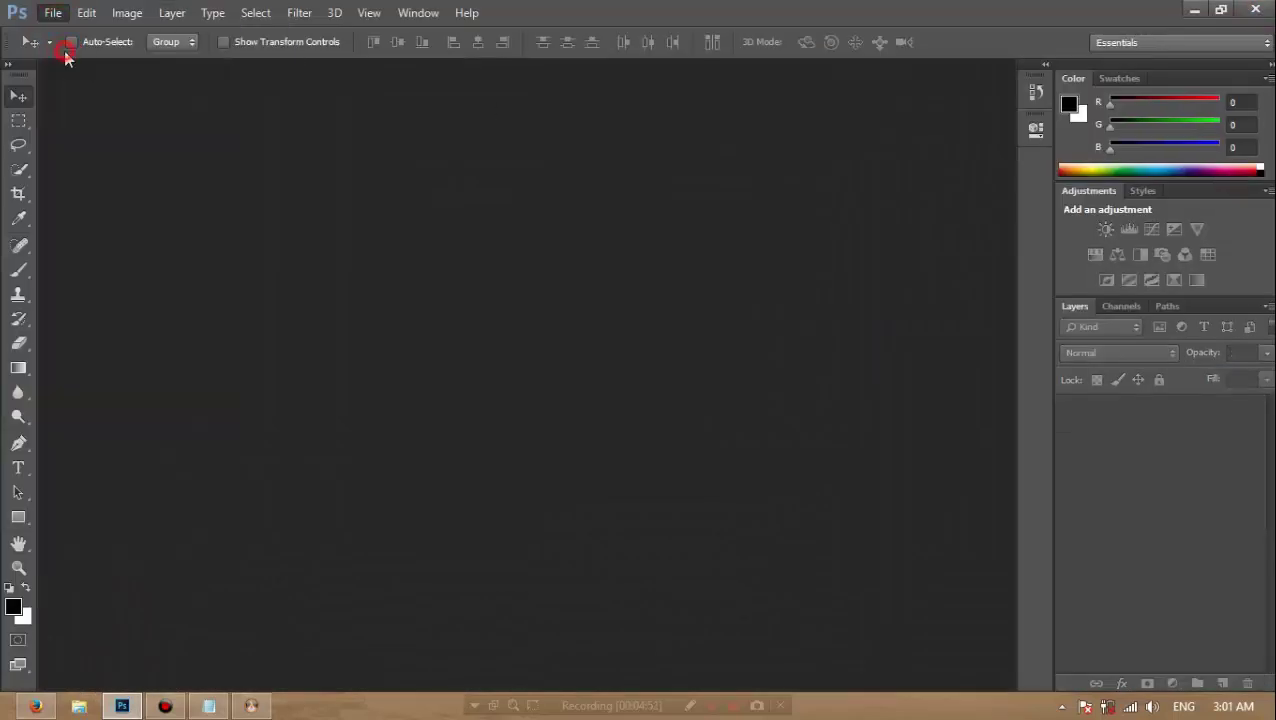
pyautogui.click(280, 197)
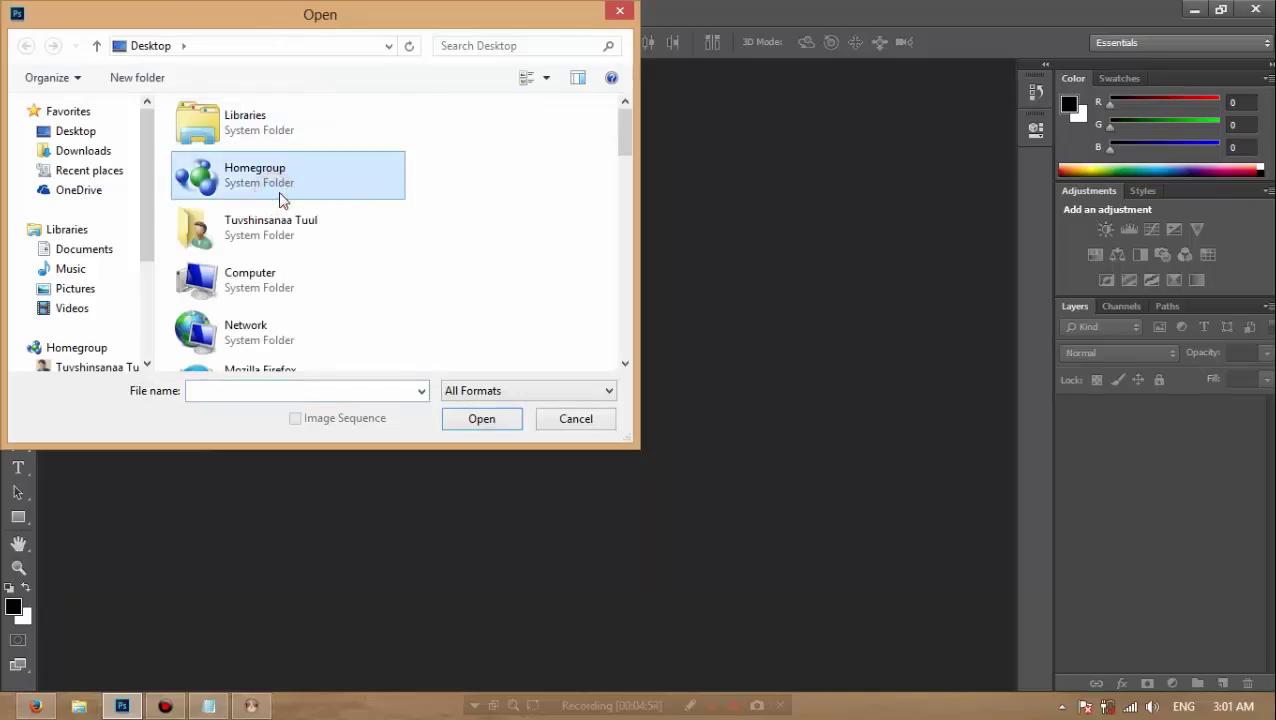
pyautogui.press('u')
pyautogui.doubleClick(288, 333)
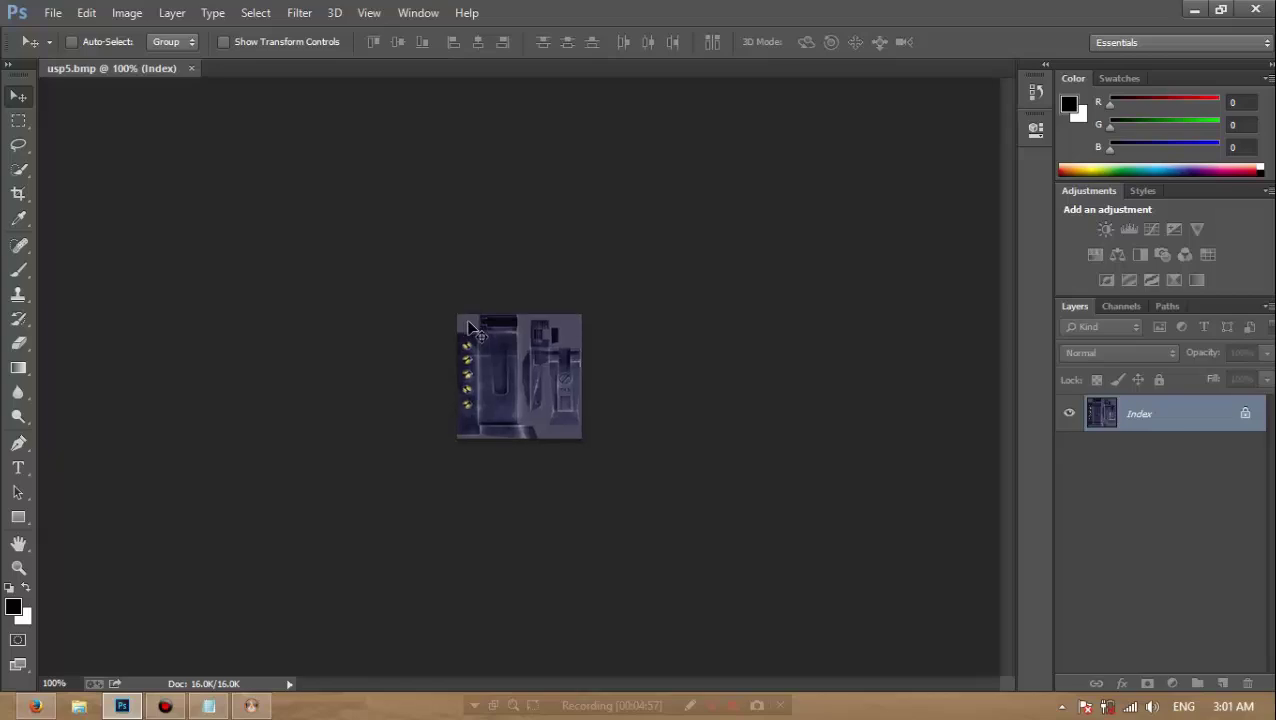
pyautogui.hotkey('ctrl', '+')
pyautogui.hotkey('ctrl', '+')
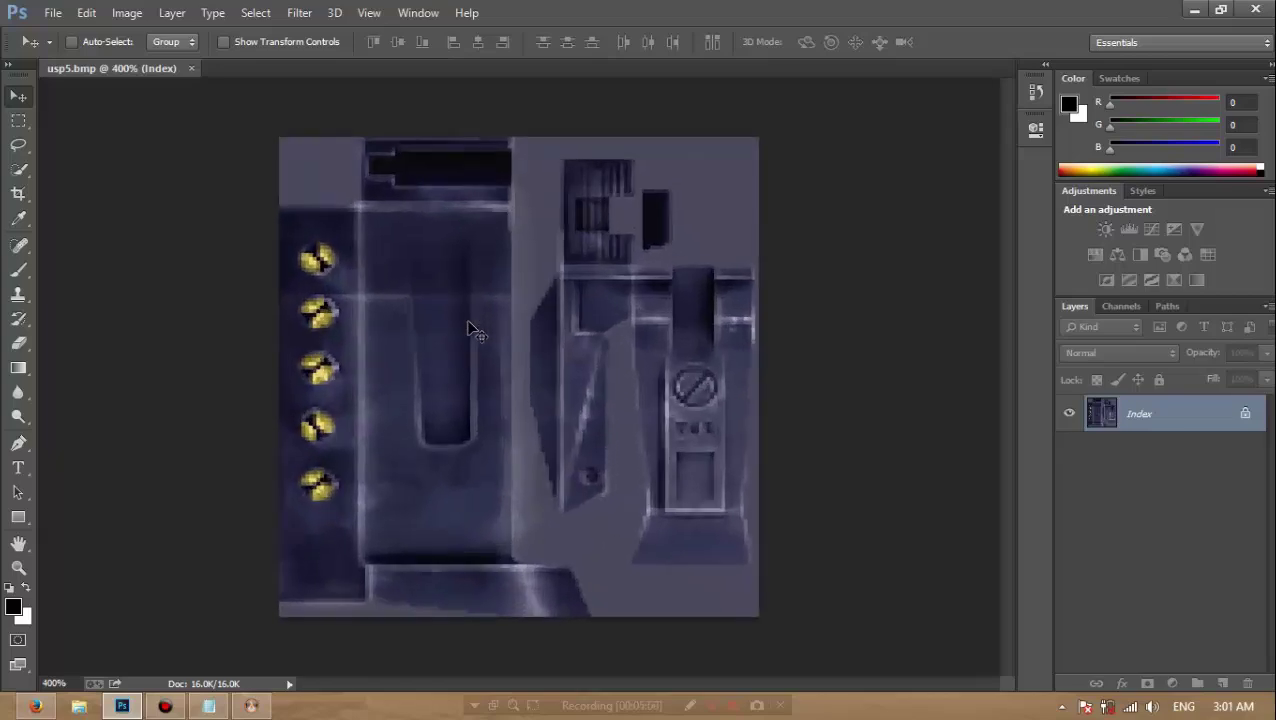
# - Open the galaxy background image Backgr.jpg from the Desktop
pyautogui.click(53, 12)
pyautogui.click(66, 52)
pyautogui.scroll(-6, 337, 265)
pyautogui.scroll(4, 337, 258)
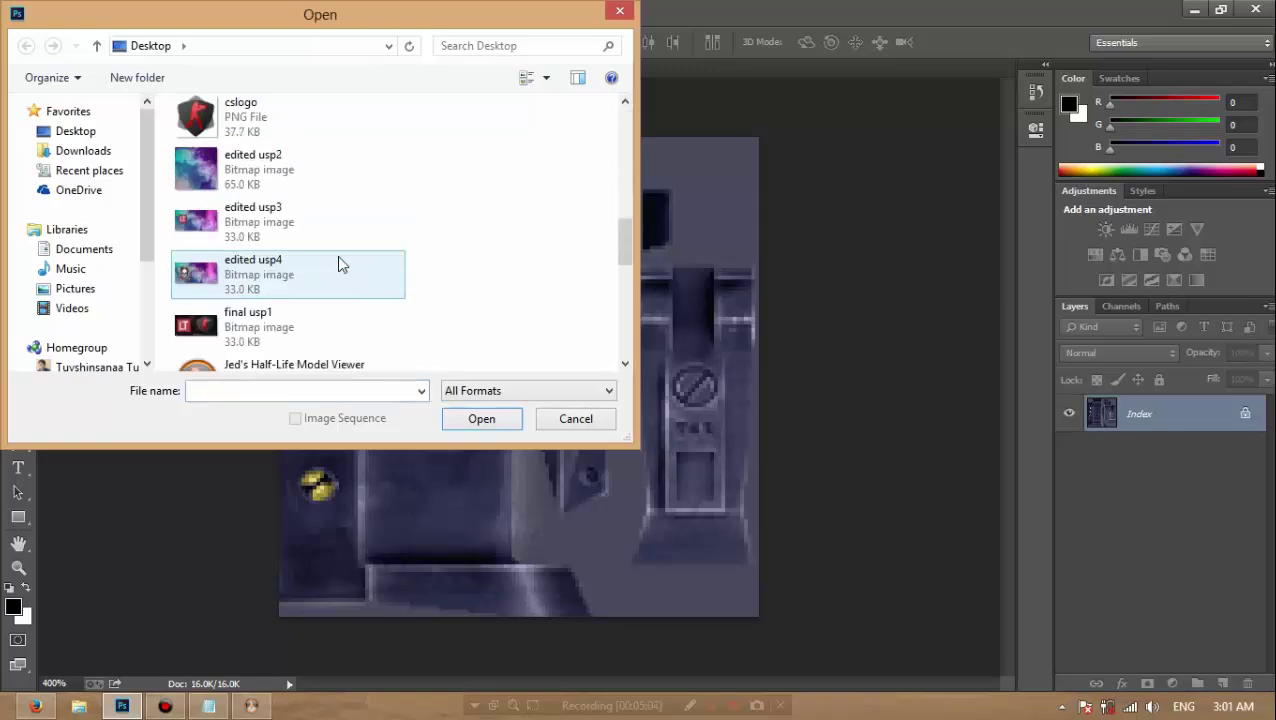
pyautogui.click(260, 115)
pyautogui.doubleClick(302, 107)
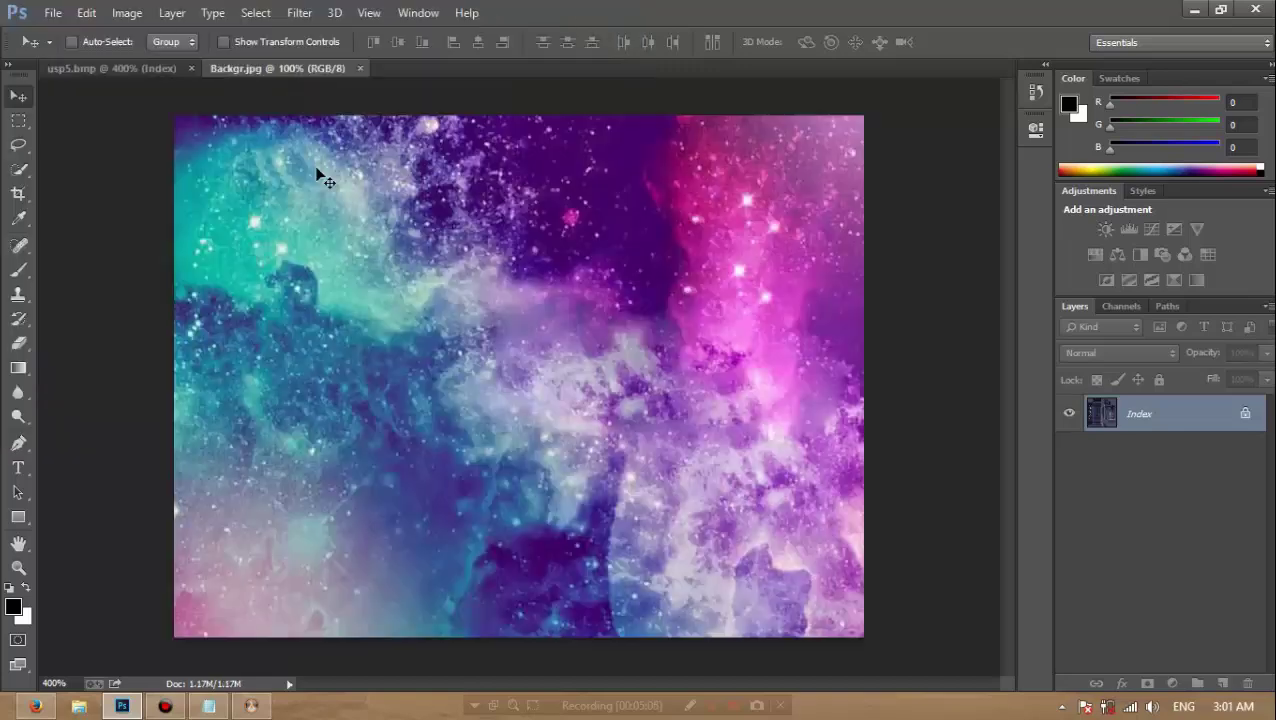
# - Return to usp5.bmp and convert its color mode to RGB Color
pyautogui.click(114, 68)
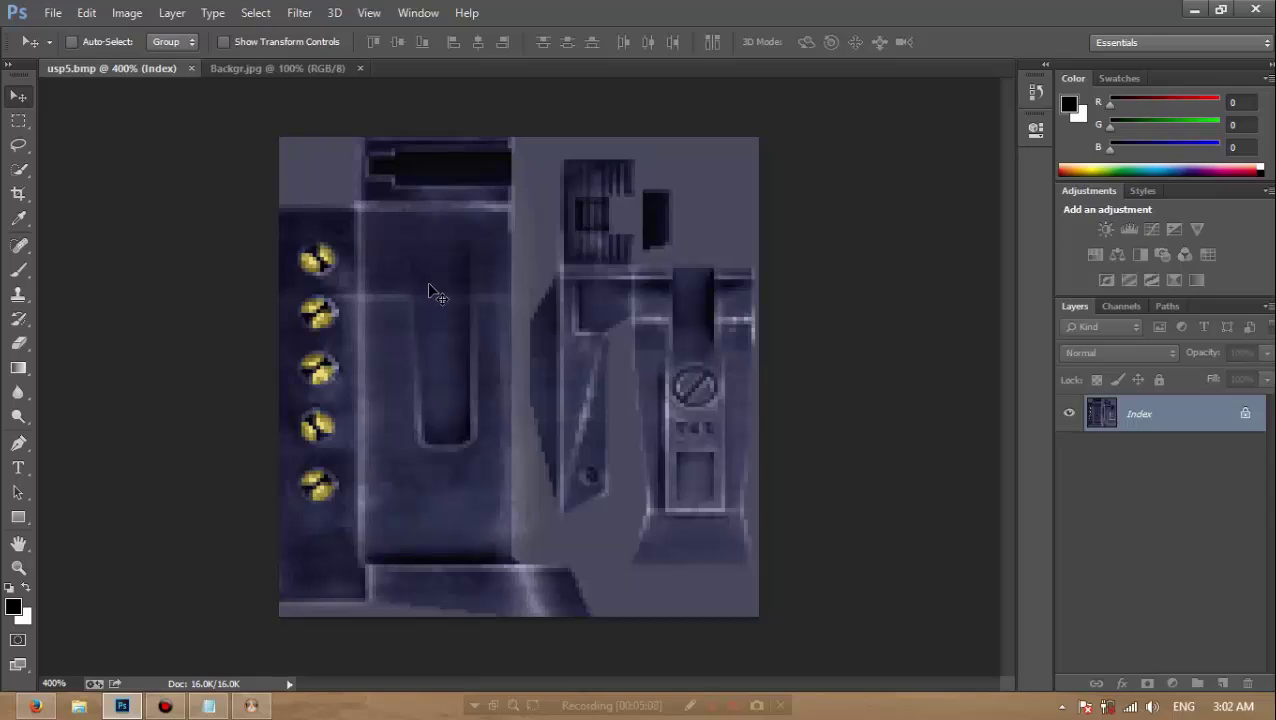
pyautogui.hotkey('ctrl', 'v')
pyautogui.hotkey('ctrl', 'z')
pyautogui.click(127, 12)
pyautogui.moveTo(140, 33)
pyautogui.click(403, 106)
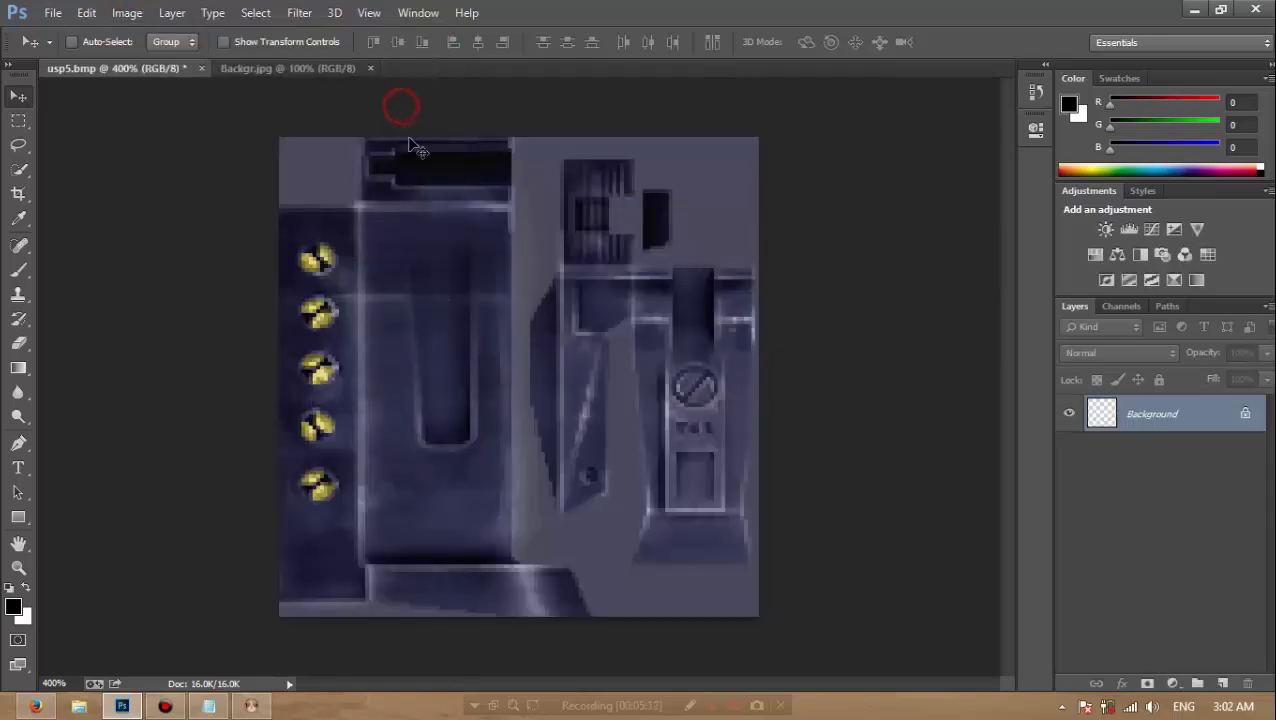
# - Paste the galaxy image and scale it with Free Transform to cover the magazine texture except the strip with the yellow round details
pyautogui.hotkey('ctrl', 'v')
pyautogui.hotkey('ctrl', 't')
pyautogui.moveTo(281, 137); pyautogui.dragTo(817, 584)
pyautogui.moveTo(923, 624); pyautogui.dragTo(280, 183)
pyautogui.moveTo(177, 106); pyautogui.dragTo(315, 203)
pyautogui.moveTo(206, 122); pyautogui.dragTo(380, 119)
pyautogui.moveTo(433, 230); pyautogui.dragTo(426, 221)
pyautogui.press('Return')
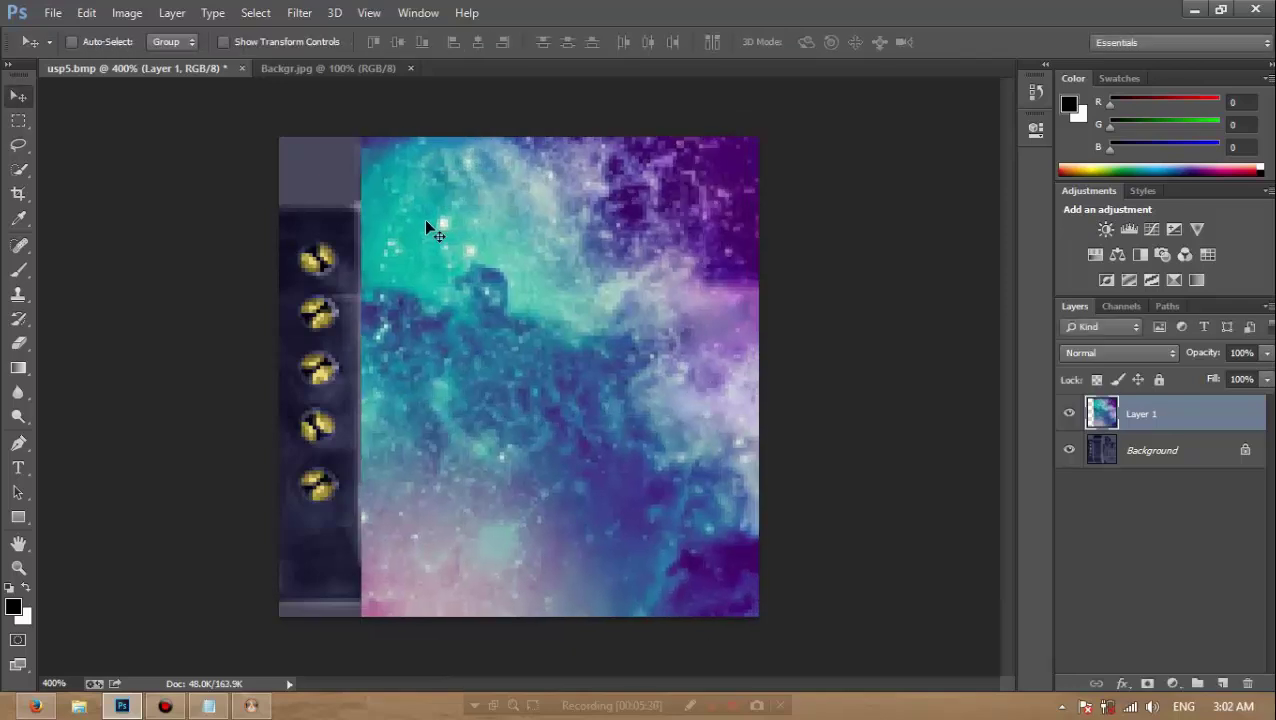
# - Copy a small rectangular patch of the galaxy layer and place the pasted copy over the grey area above the dark strip
pyautogui.click(19, 120)
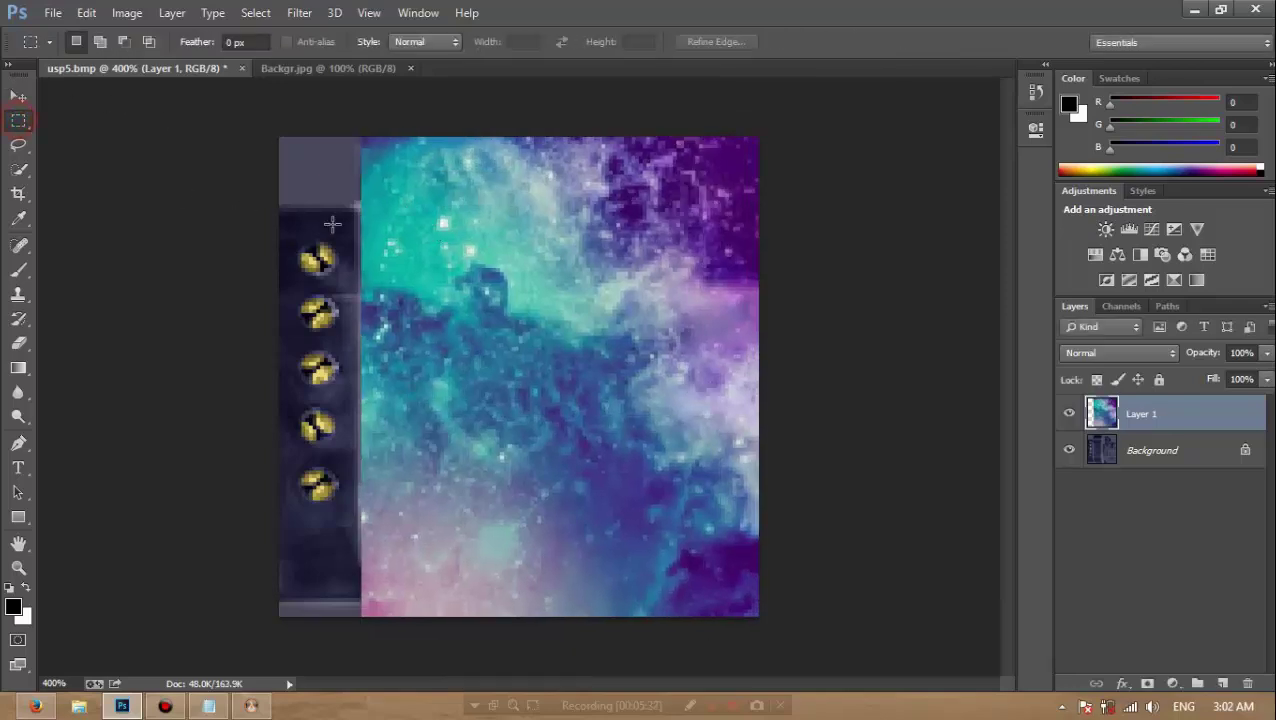
pyautogui.moveTo(392, 155); pyautogui.dragTo(470, 240)
pyautogui.hotkey('ctrl', 'c')
pyautogui.hotkey('ctrl', 'v')
pyautogui.moveTo(316, 163)
pyautogui.mouseDown()
pyautogui.moveTo(511, 372)
pyautogui.moveTo(322, 156)
pyautogui.moveTo(325, 175)
pyautogui.mouseUp()
pyautogui.click(34, 96)
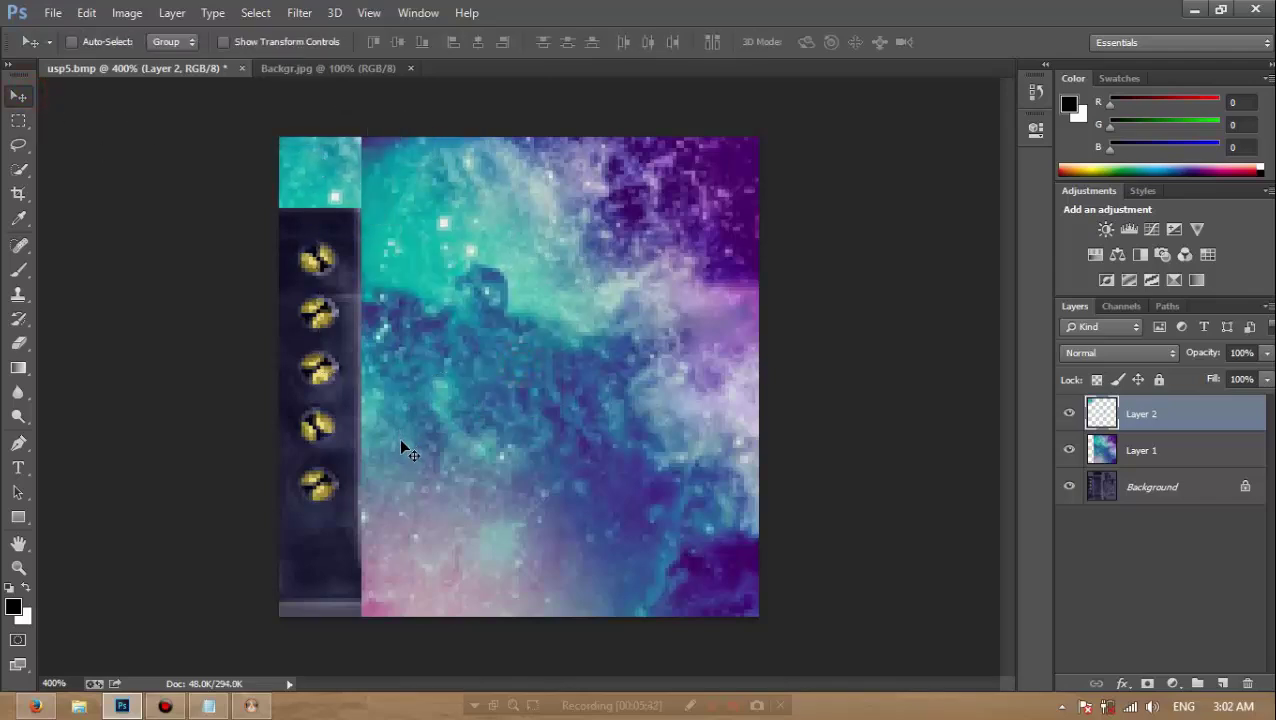
# - Paste the galaxy patch again and move it over the grey area below the dark strip
pyautogui.hotkey('ctrl', 'v')
pyautogui.moveTo(541, 450); pyautogui.dragTo(346, 603)
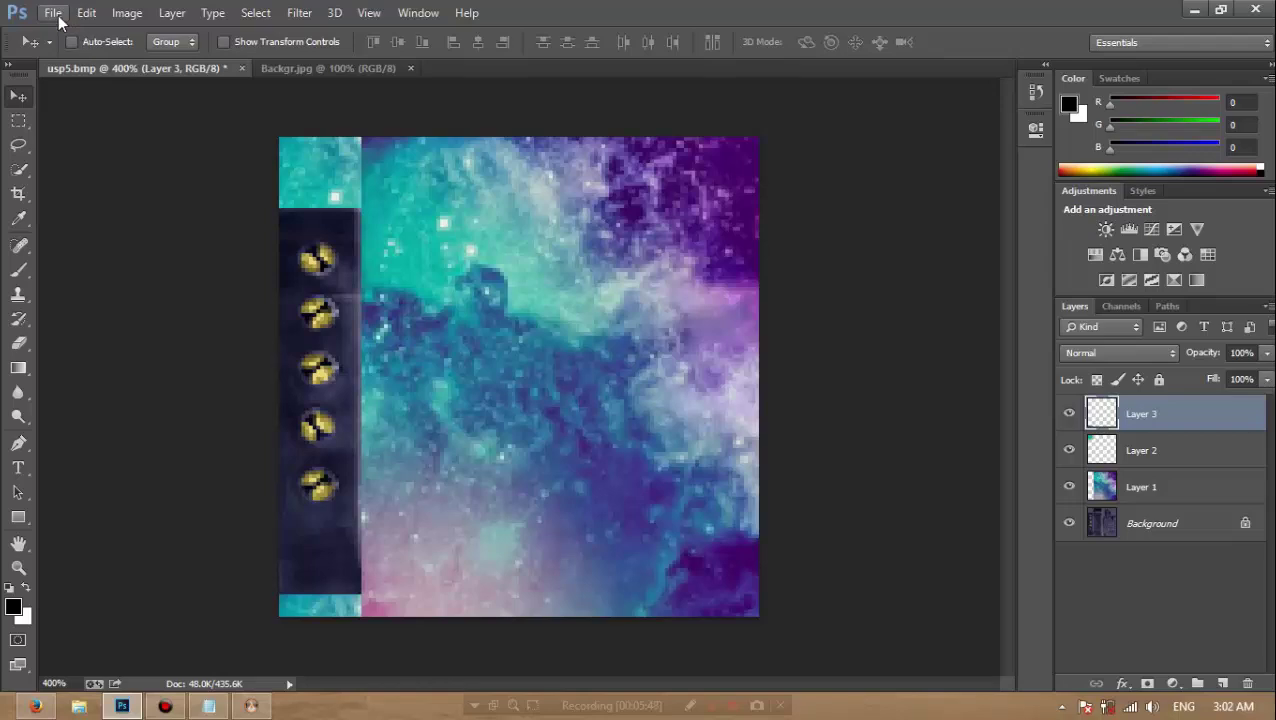
pyautogui.click(52, 13)
pyautogui.click(484, 272)
# - Paste another galaxy patch and move it onto the upper outer edge of the dark strip, mostly outside the canvas
pyautogui.hotkey('ctrl', 'v')
pyautogui.moveTo(504, 374); pyautogui.dragTo(242, 244)
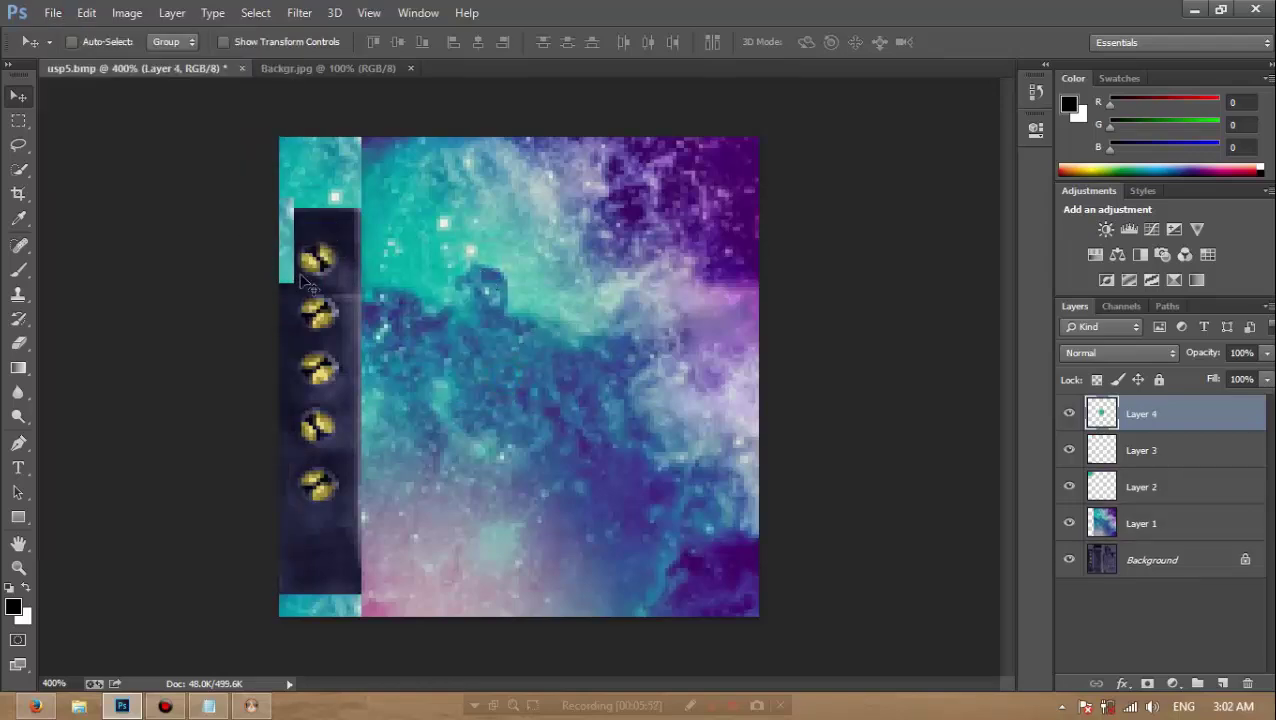
pyautogui.hotkey('ctrl', 'z')
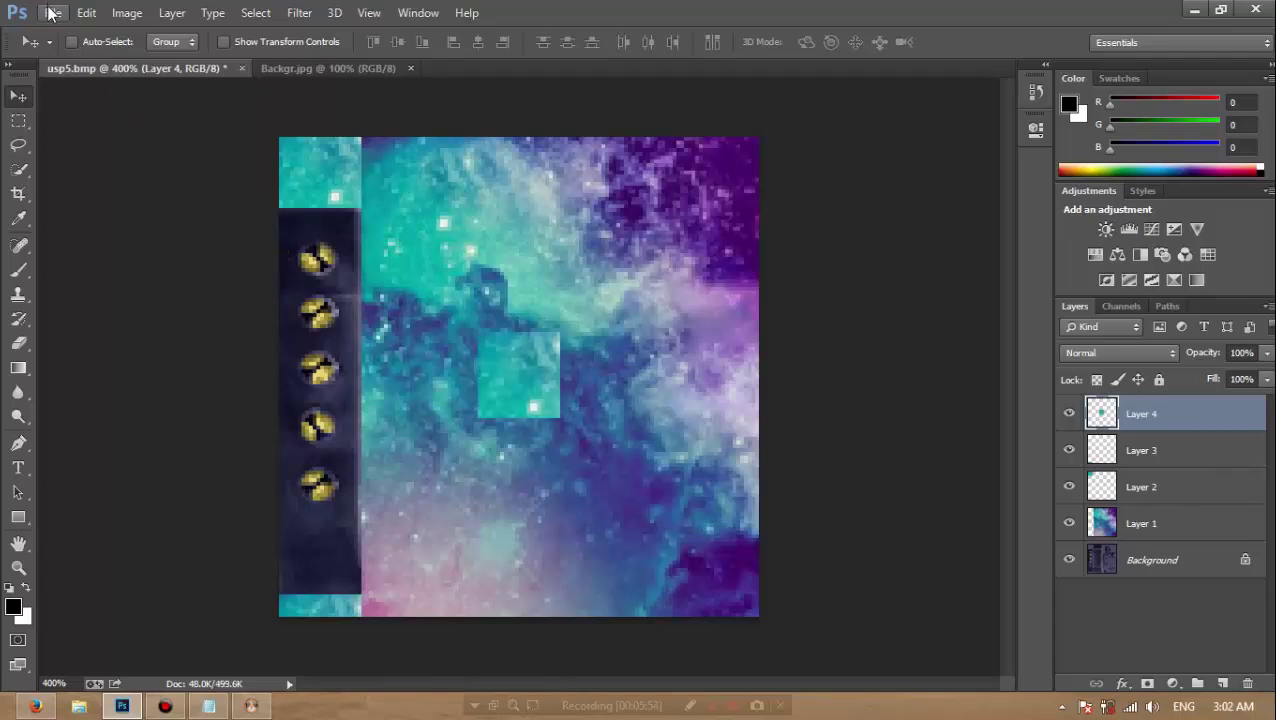
pyautogui.hotkey('ctrl', 'z')
pyautogui.click(53, 12)
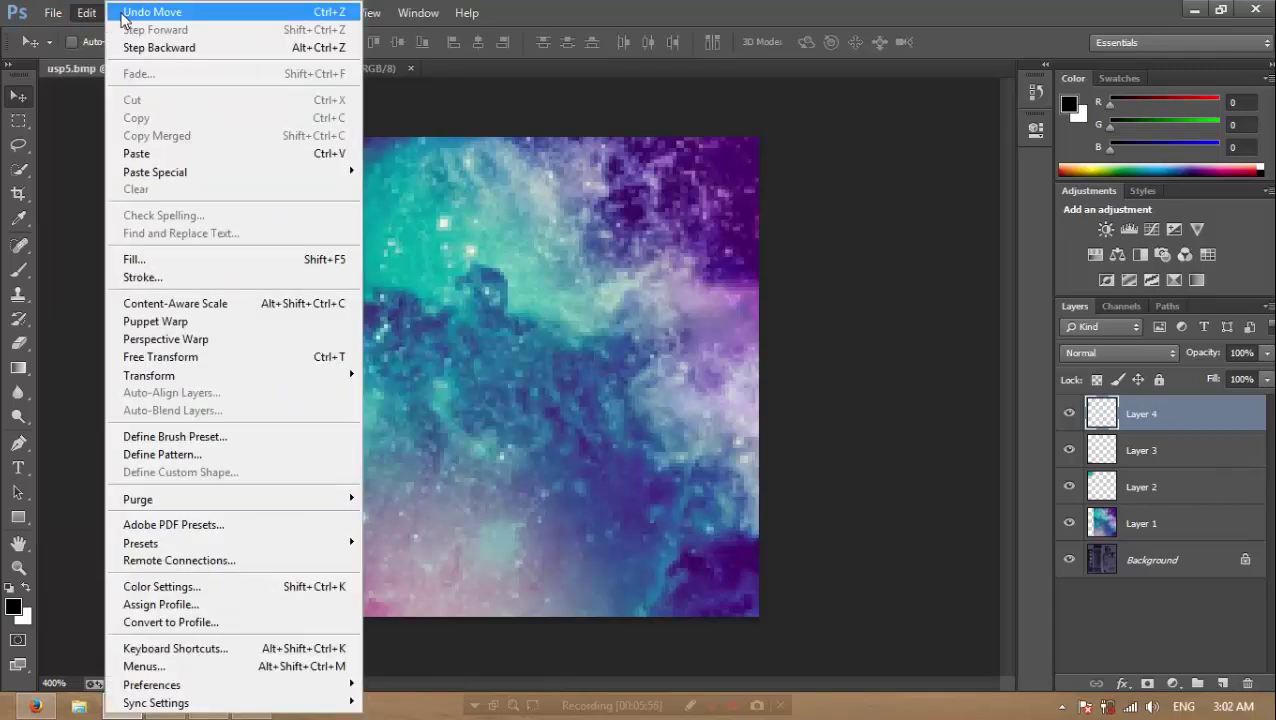
pyautogui.click(93, 20)
# - Convert usp5.bmp to Indexed Color, flattening its layers and accepting the conversion settings
pyautogui.click(127, 12)
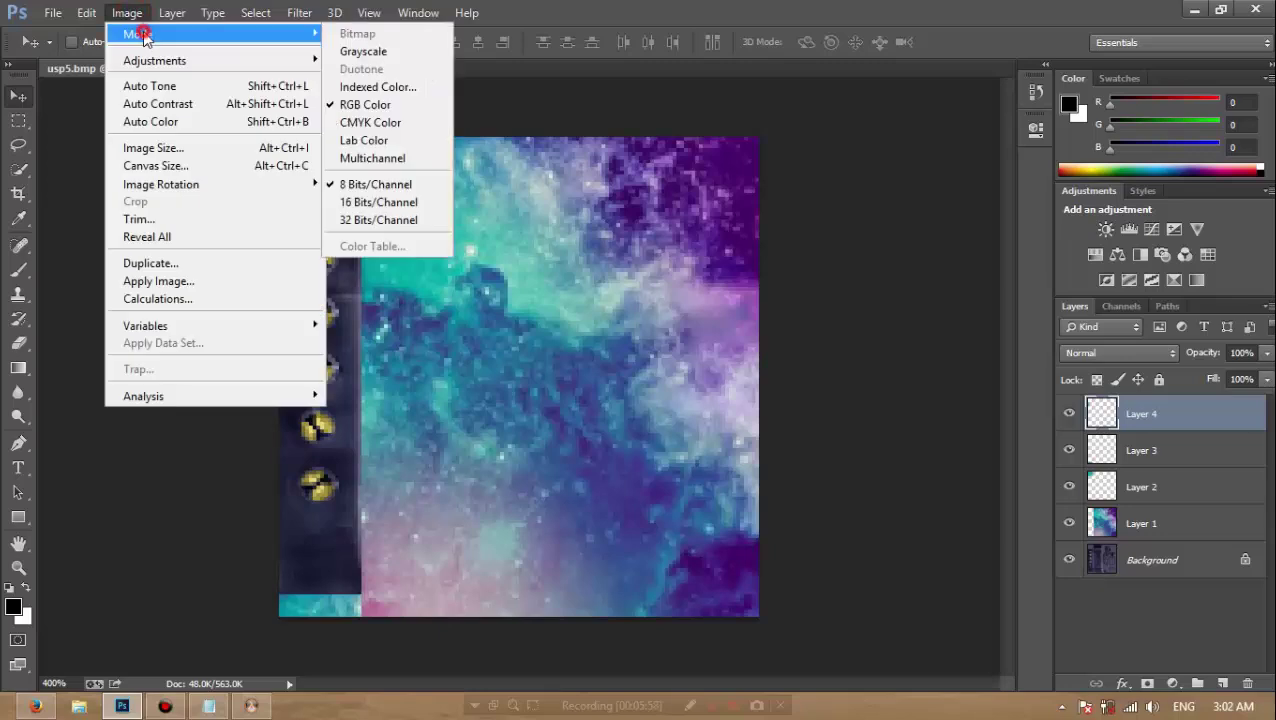
pyautogui.moveTo(140, 34)
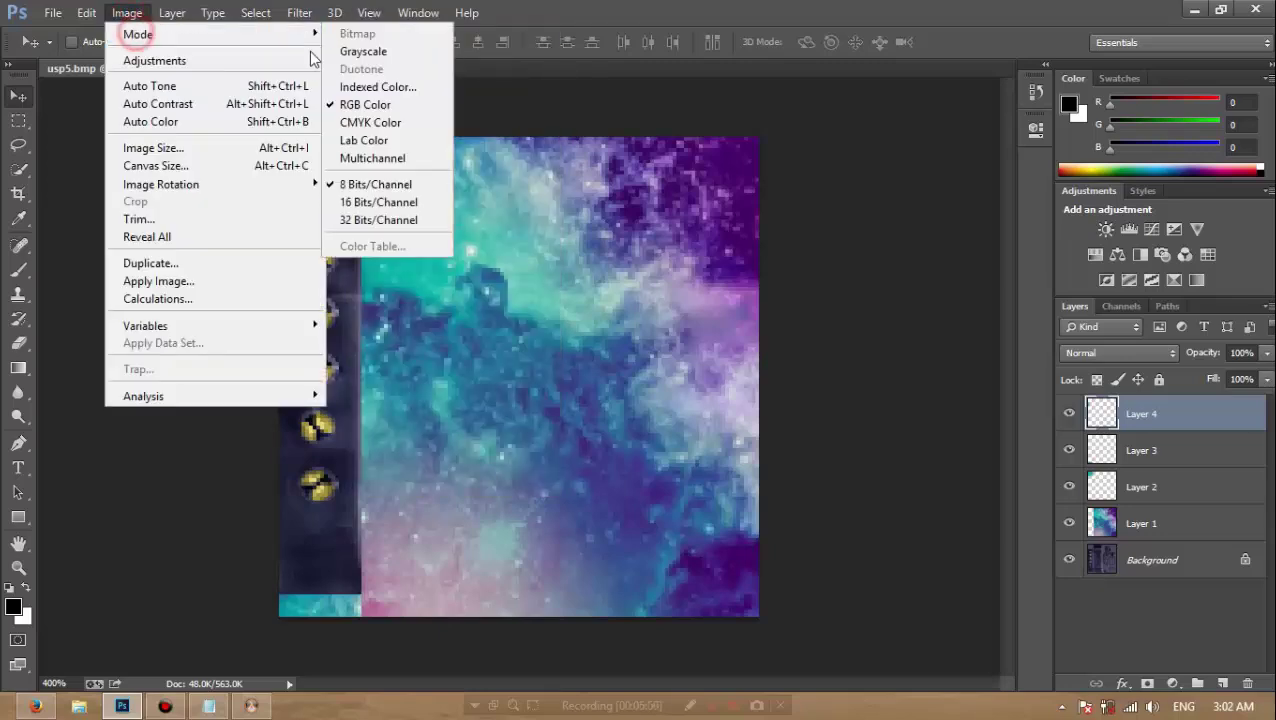
pyautogui.click(369, 88)
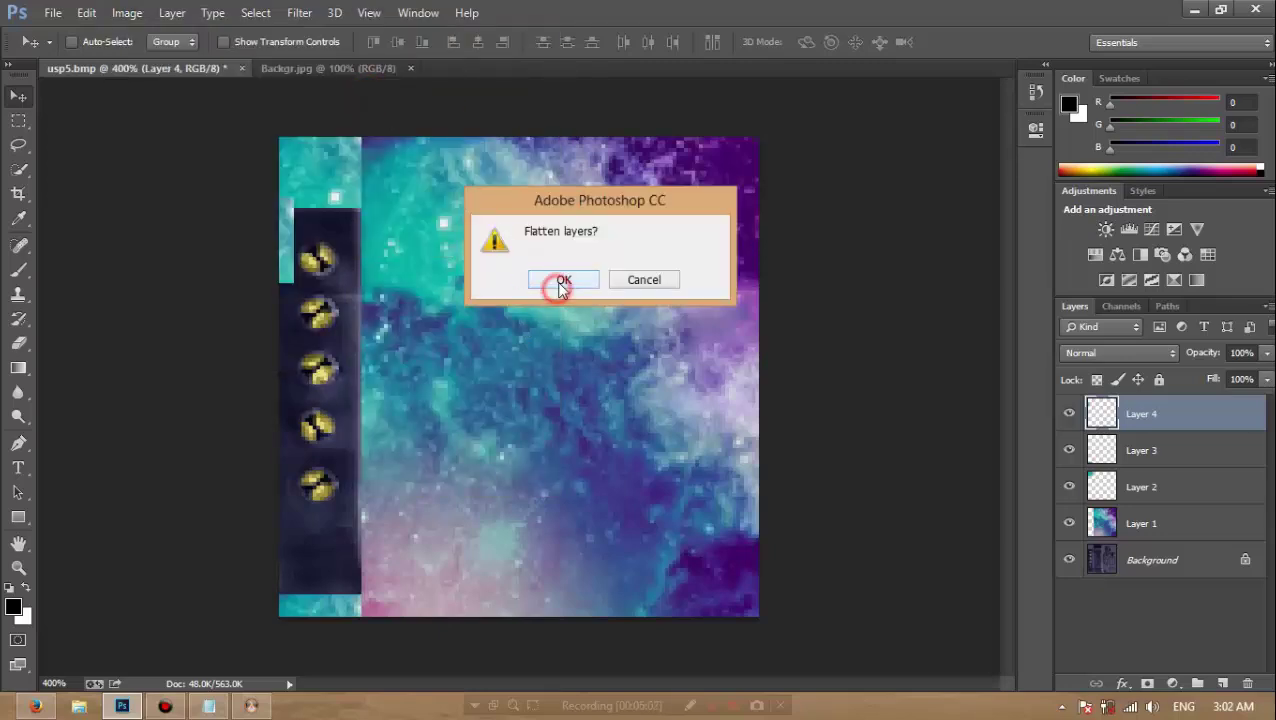
pyautogui.click(561, 283)
pyautogui.click(743, 178)
# - Save the magazine texture to the Desktop as "edited usp5" in BMP format with the Windows, 8 Bit options
pyautogui.click(53, 16)
pyautogui.click(80, 237)
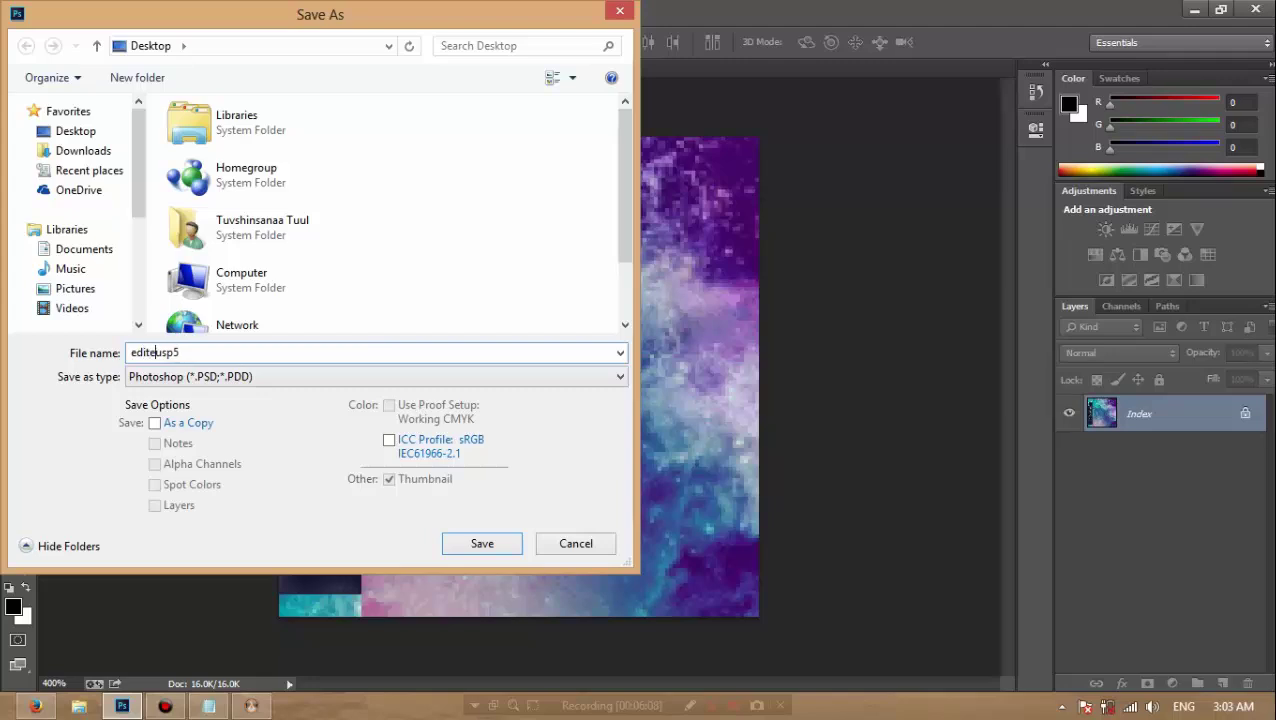
pyautogui.click(250, 377)
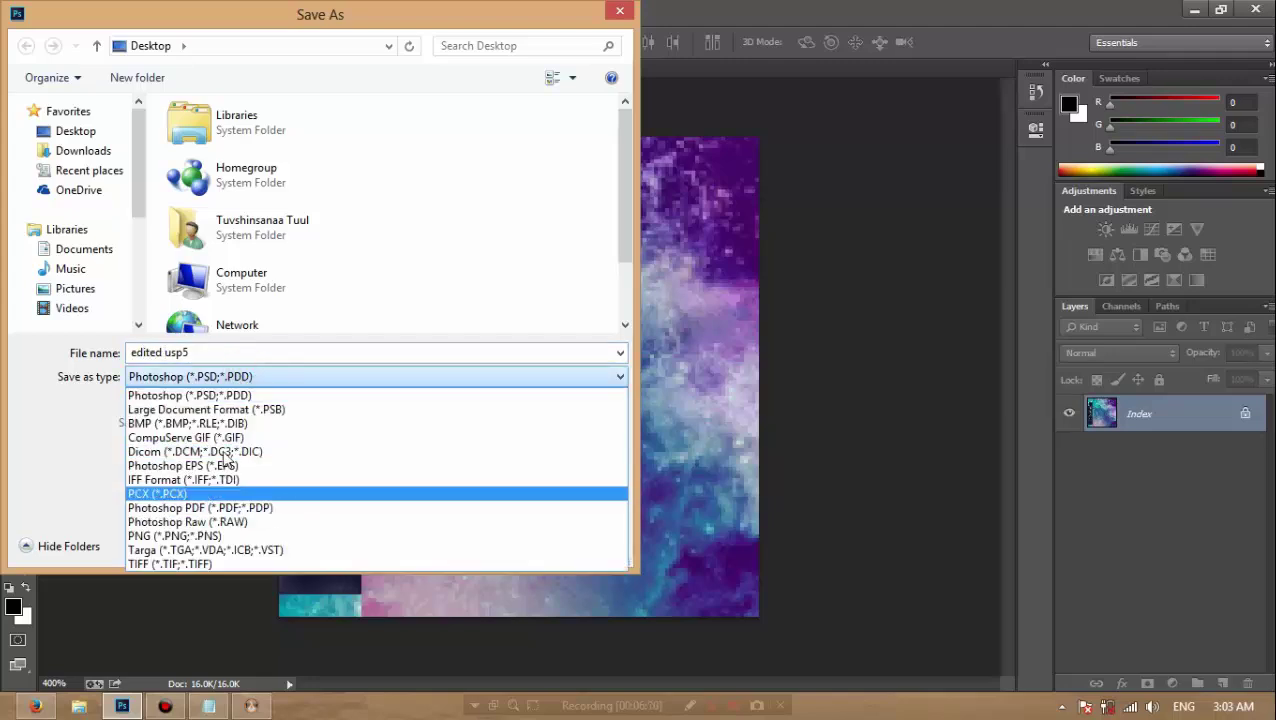
pyautogui.click(228, 421)
pyautogui.click(478, 543)
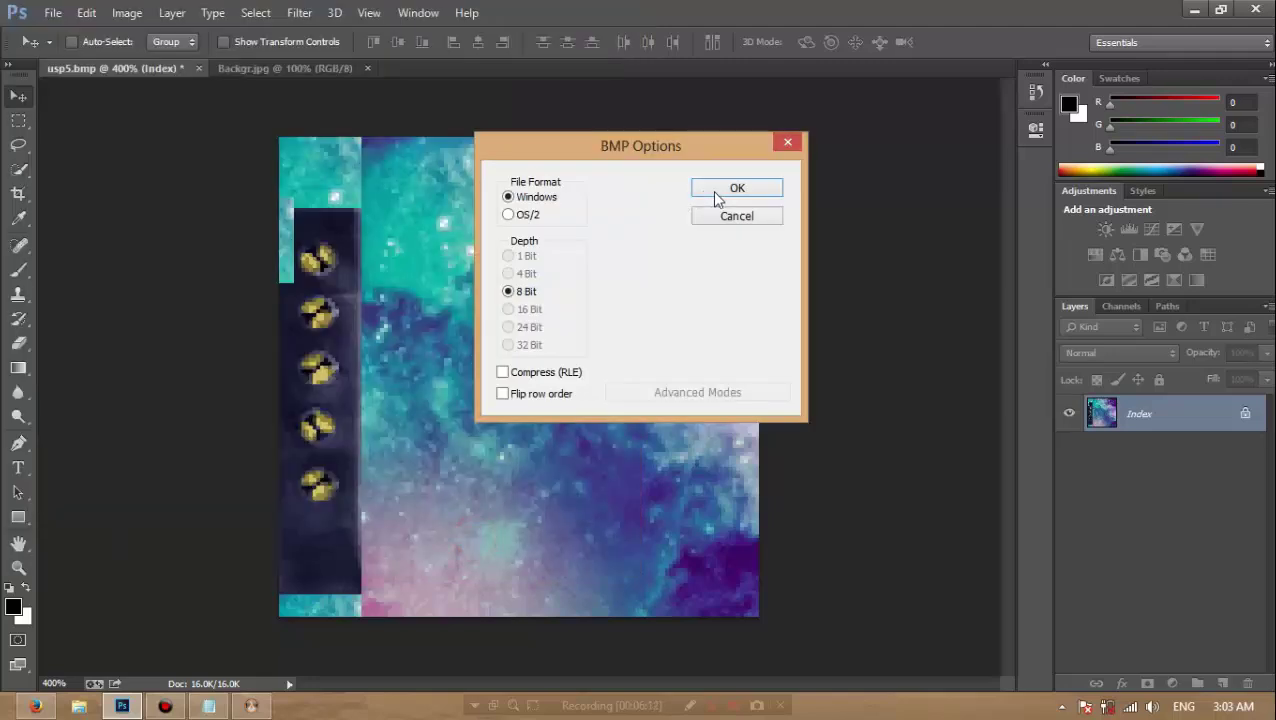
pyautogui.click(740, 182)
# - Switch to Jed's Half-Life Model Viewer and import the "edited usp5" bitmap as the magazine.bmp texture
pyautogui.click(1194, 10)
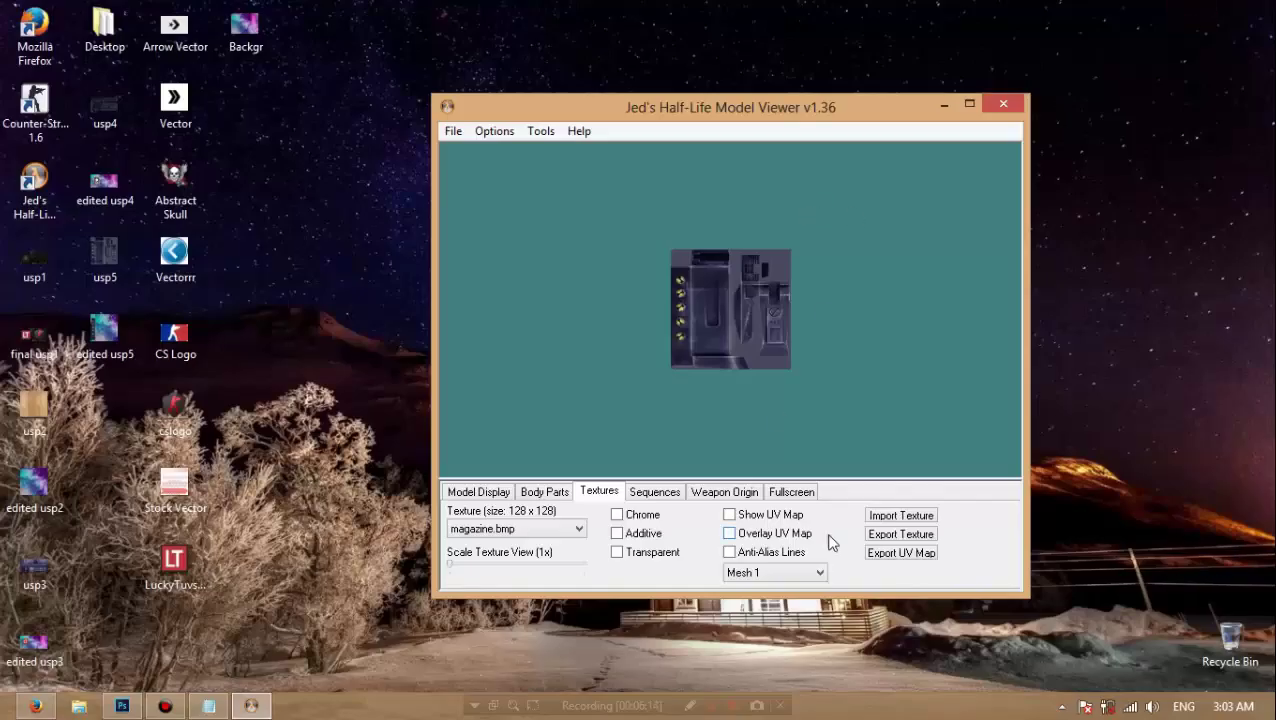
pyautogui.click(890, 513)
pyautogui.scroll(-10, 750, 368)
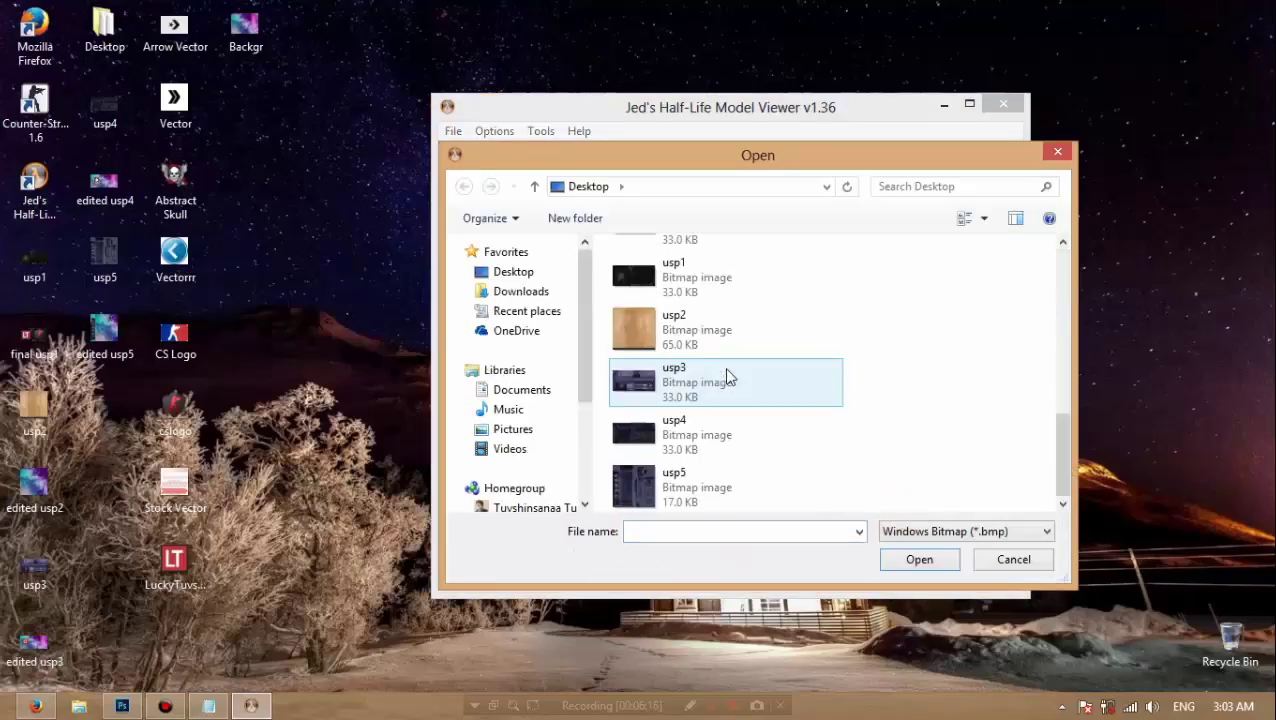
pyautogui.scroll(-3, 716, 393)
pyautogui.doubleClick(726, 421)
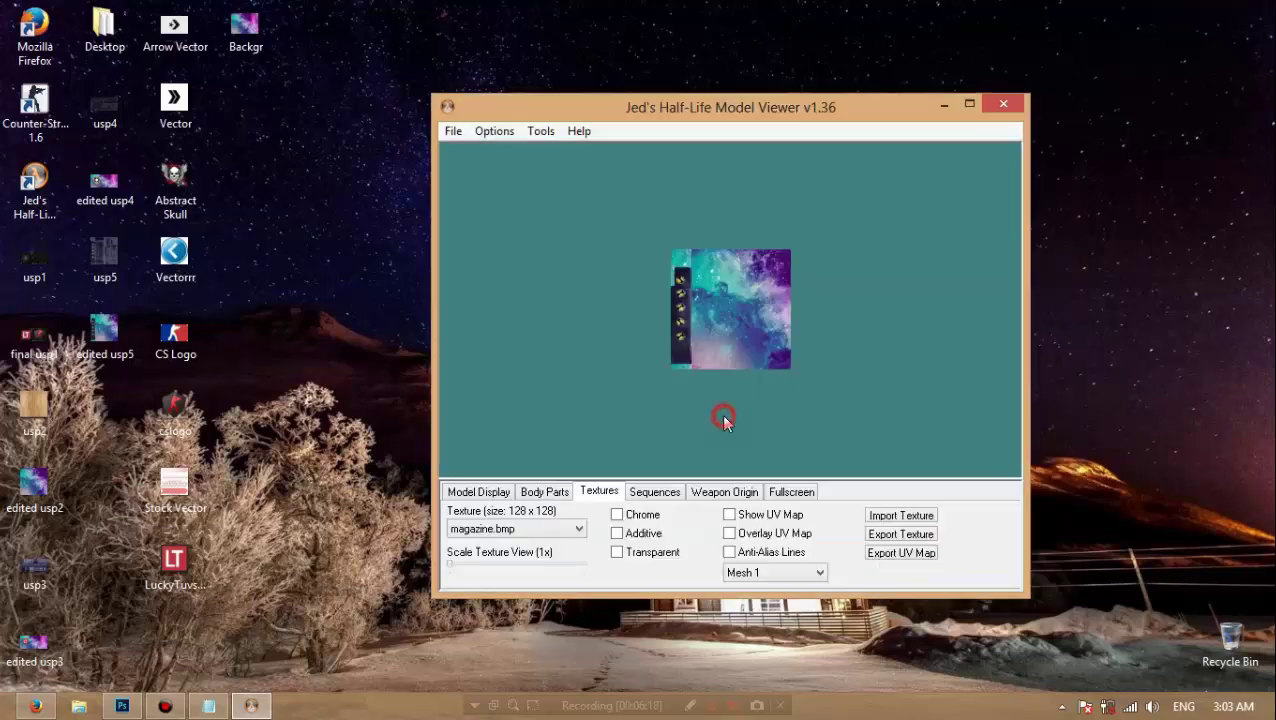
# - Export the silencer.bmp texture to the Desktop as a Windows Bitmap named "usp6"
pyautogui.click(535, 530)
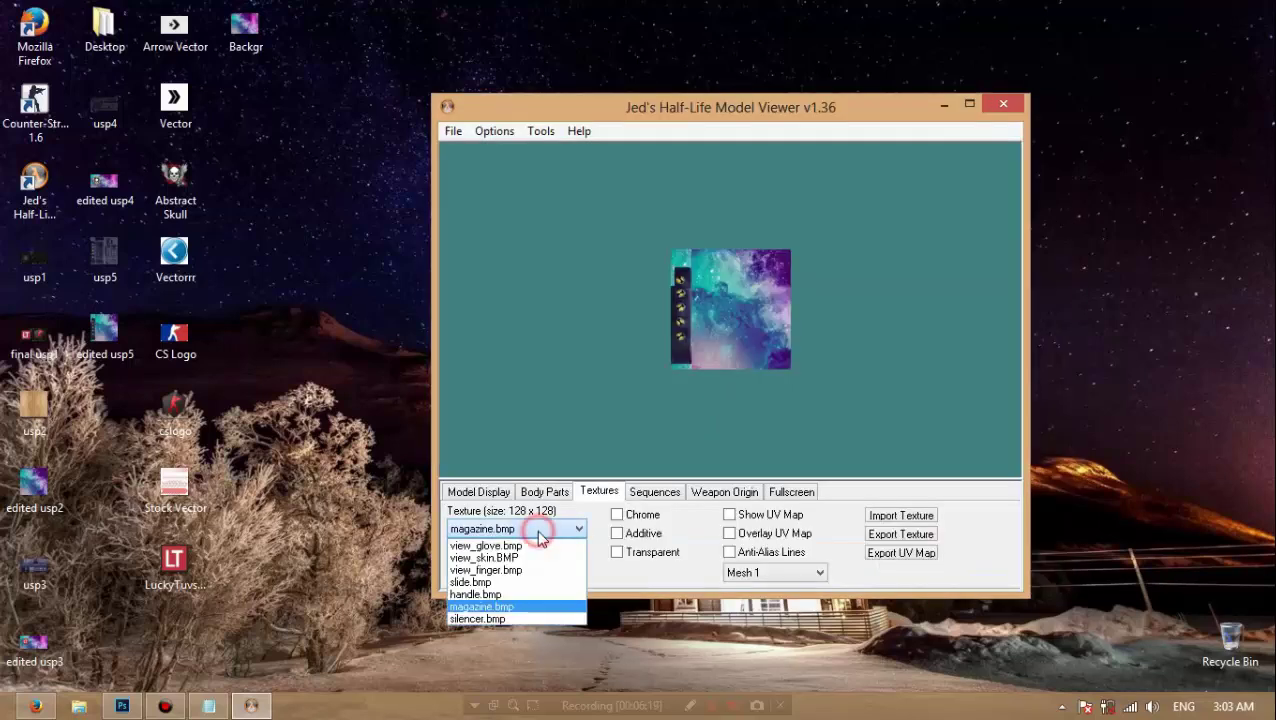
pyautogui.click(505, 620)
pyautogui.click(929, 538)
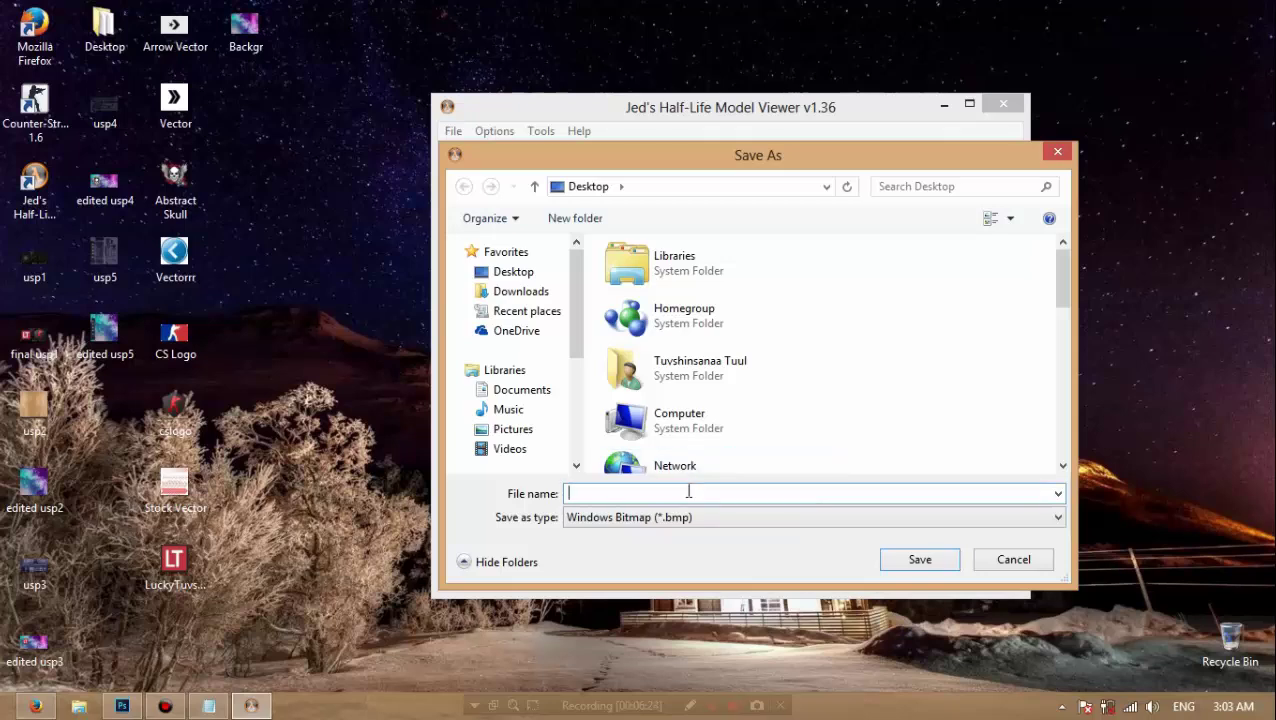
pyautogui.write('usp')
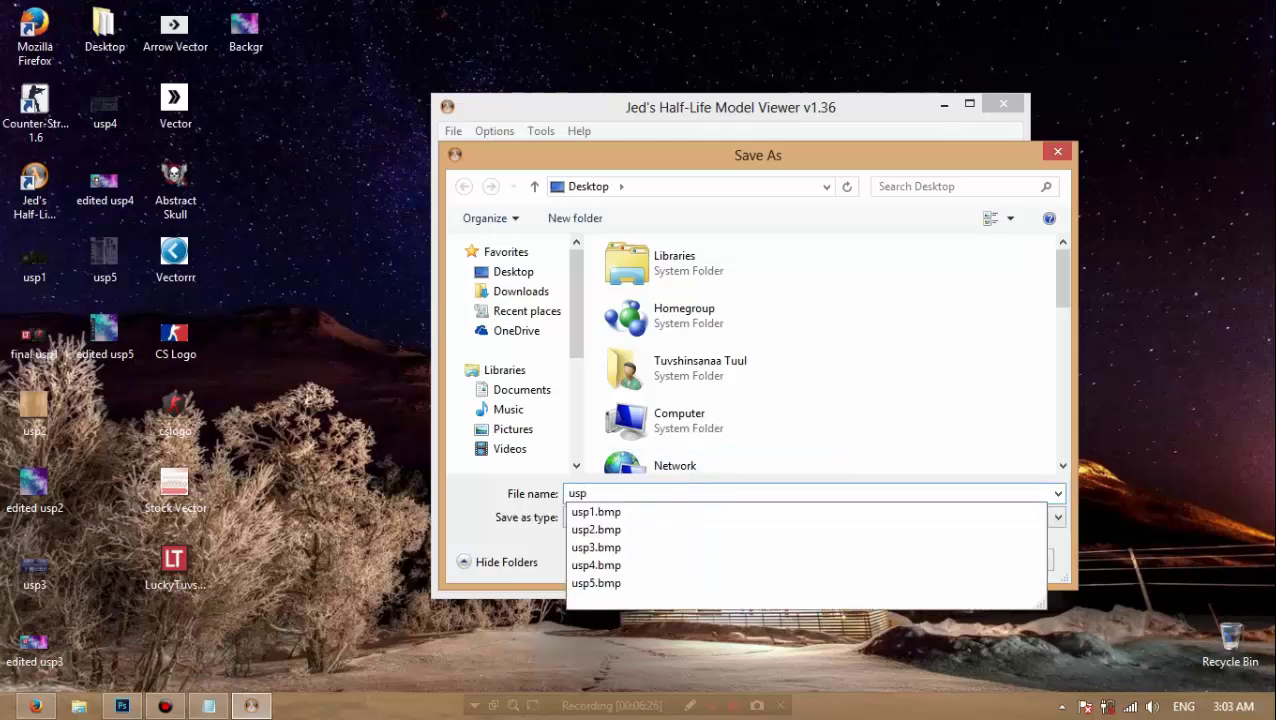
pyautogui.write('6')
pyautogui.press('Return')
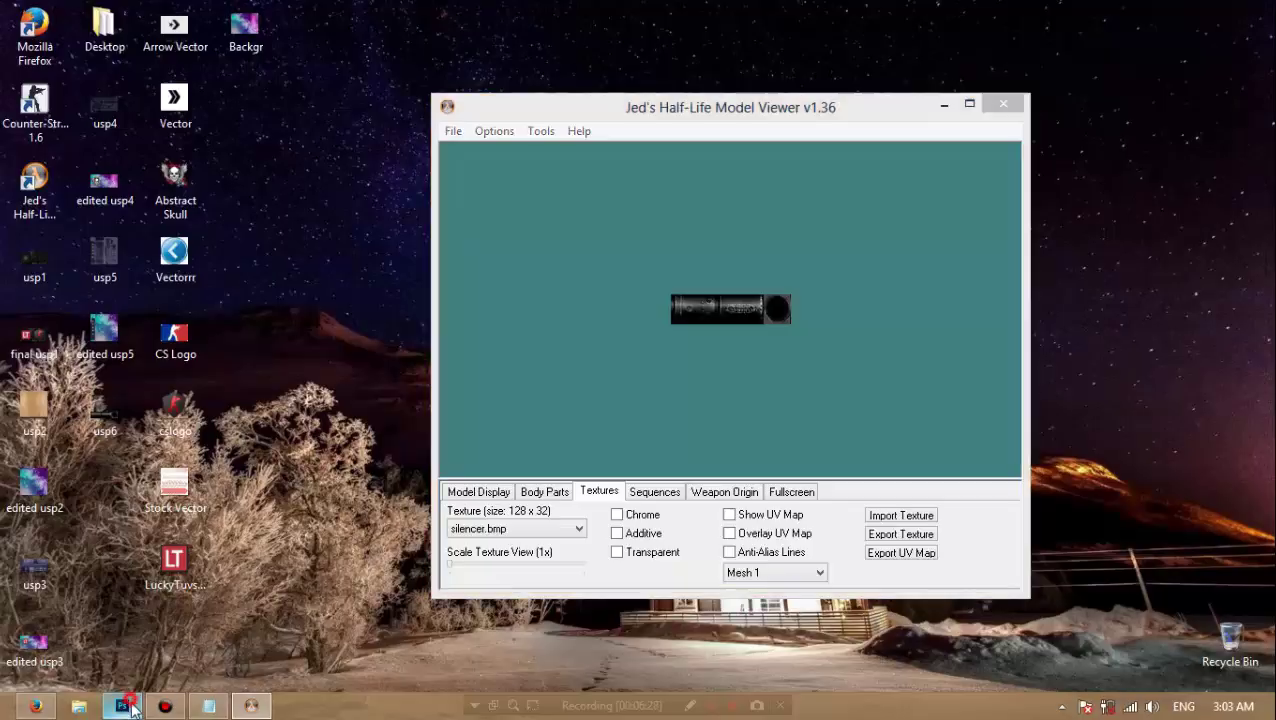
# - Switch to Photoshop and close usp5.bmp without saving its changes, along with Backgr.jpg
pyautogui.click(122, 706)
pyautogui.click(199, 68)
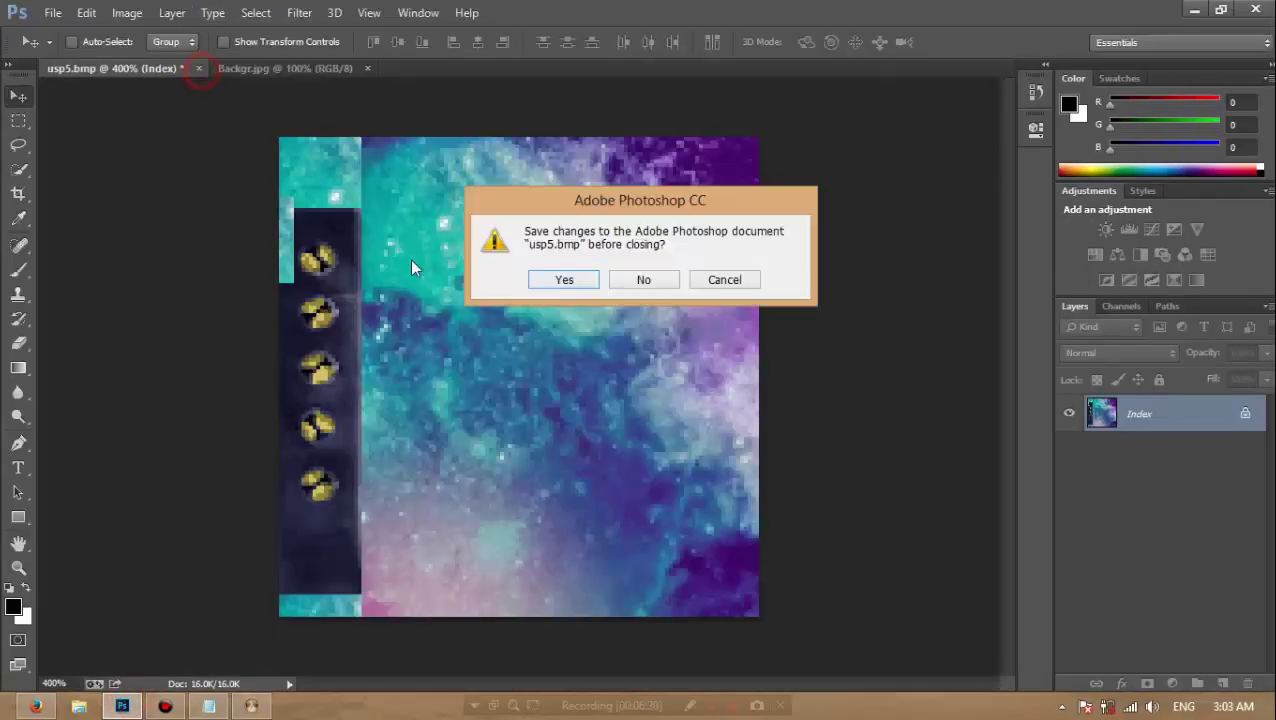
pyautogui.click(637, 280)
pyautogui.click(197, 68)
# - Open usp6.bmp from the Desktop and enlarge the silencer texture for editing
pyautogui.click(52, 12)
pyautogui.click(62, 53)
pyautogui.write('u')
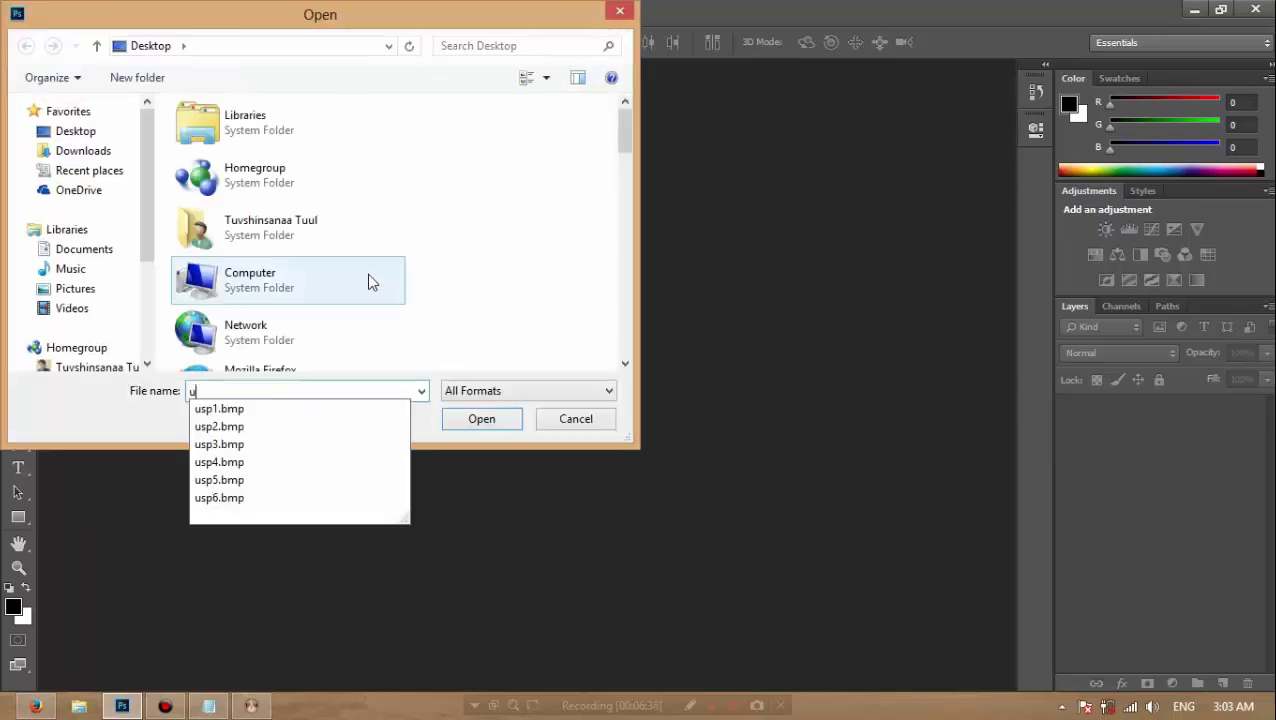
pyautogui.click(268, 496)
pyautogui.click(484, 419)
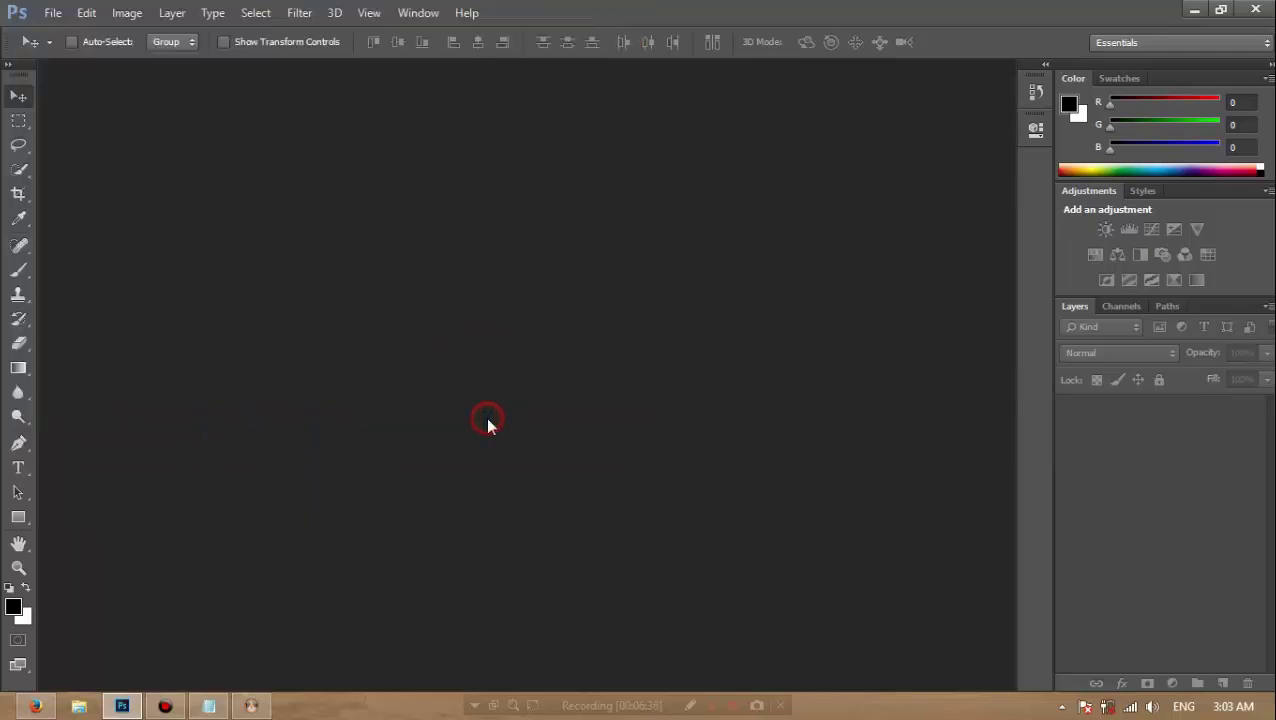
pyautogui.hotkey('ctrl', '+')
pyautogui.hotkey('ctrl', '+')
pyautogui.hotkey('ctrl', '+')
pyautogui.hotkey('ctrl', '+')
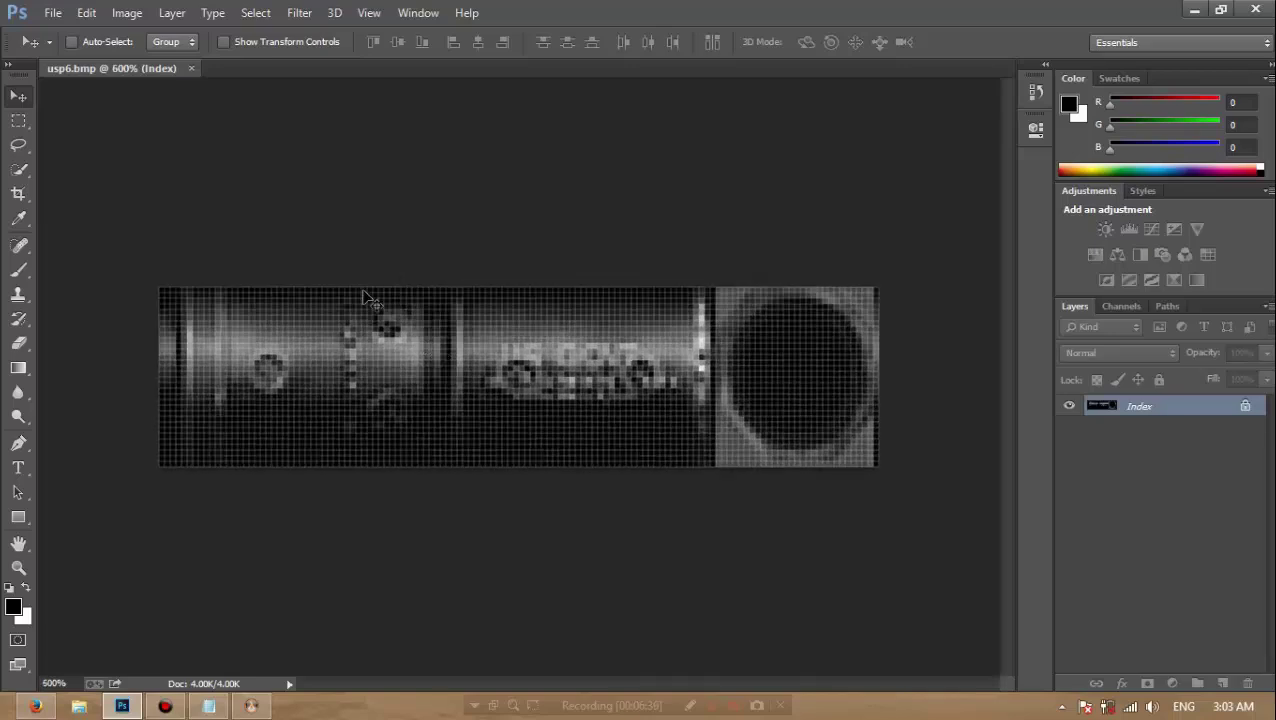
# - Convert usp6.bmp to RGB Color mode
pyautogui.click(127, 12)
pyautogui.moveTo(130, 33)
pyautogui.click(399, 107)
# - Open Backgr.jpg from the Desktop and copy the entire galaxy image
pyautogui.click(54, 13)
pyautogui.click(62, 55)
pyautogui.write('b')
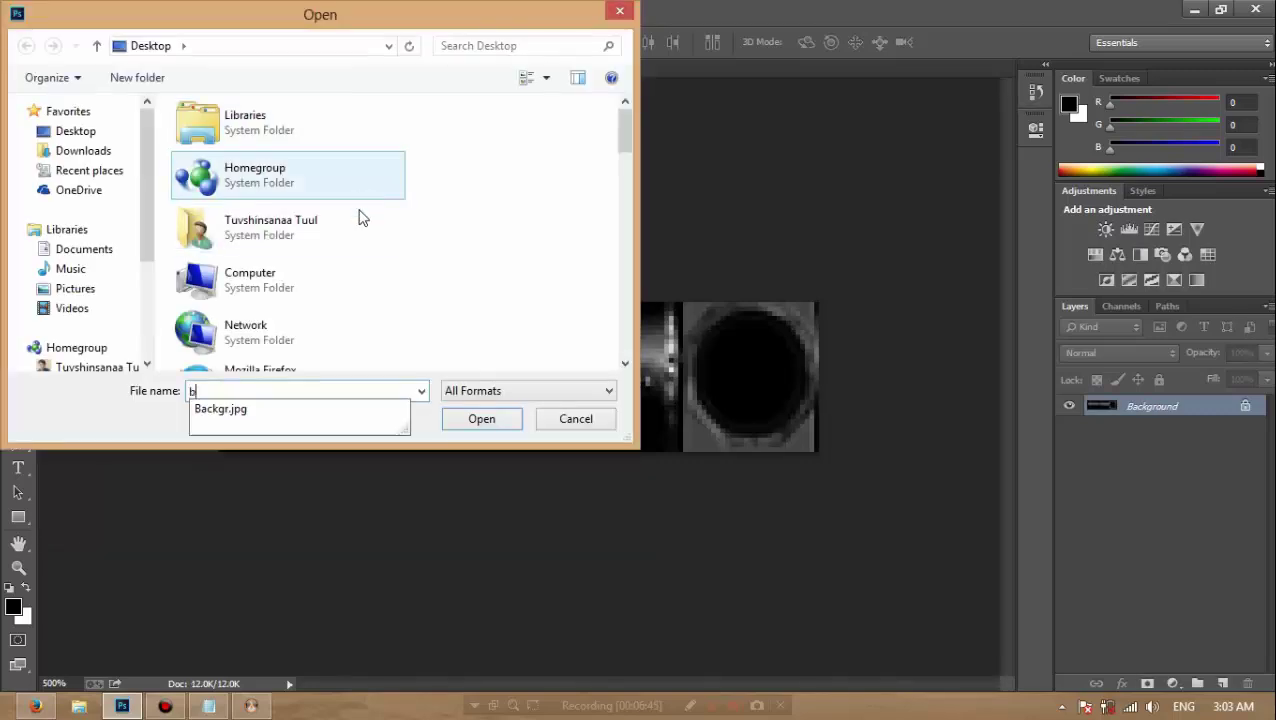
pyautogui.click(258, 410)
pyautogui.click(478, 419)
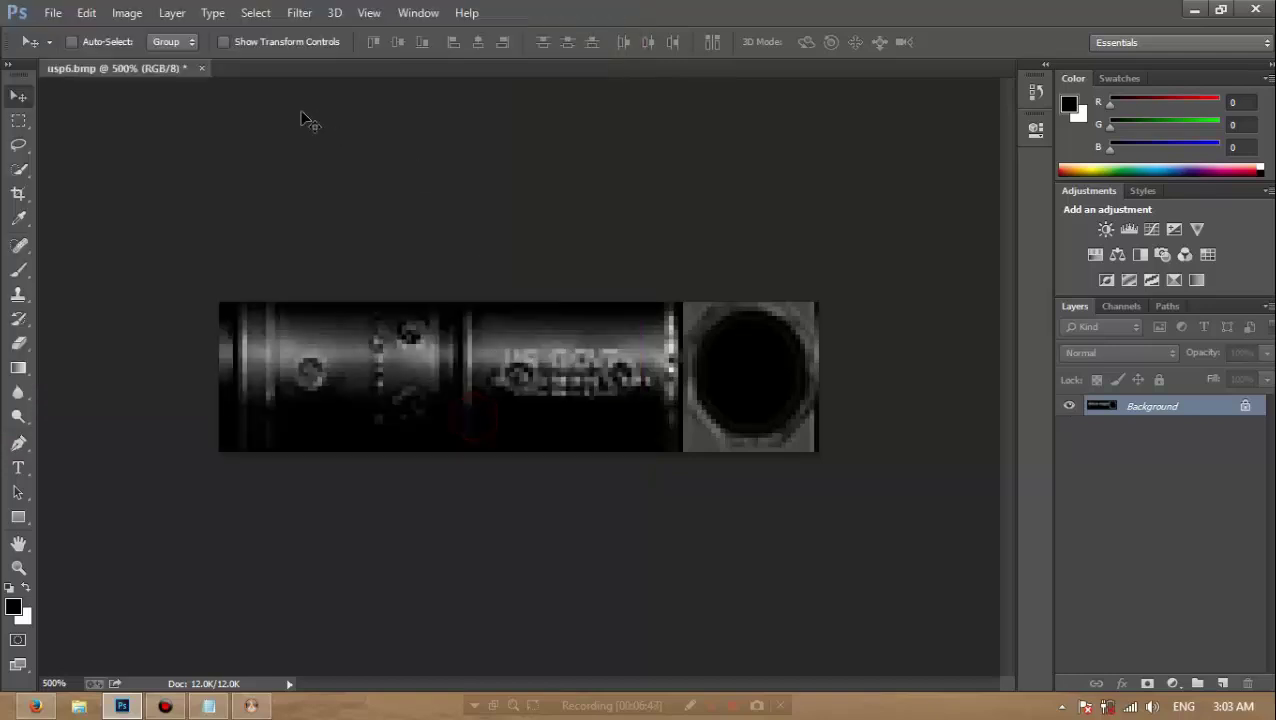
pyautogui.hotkey('ctrl', 'a')
pyautogui.hotkey('ctrl', 'c')
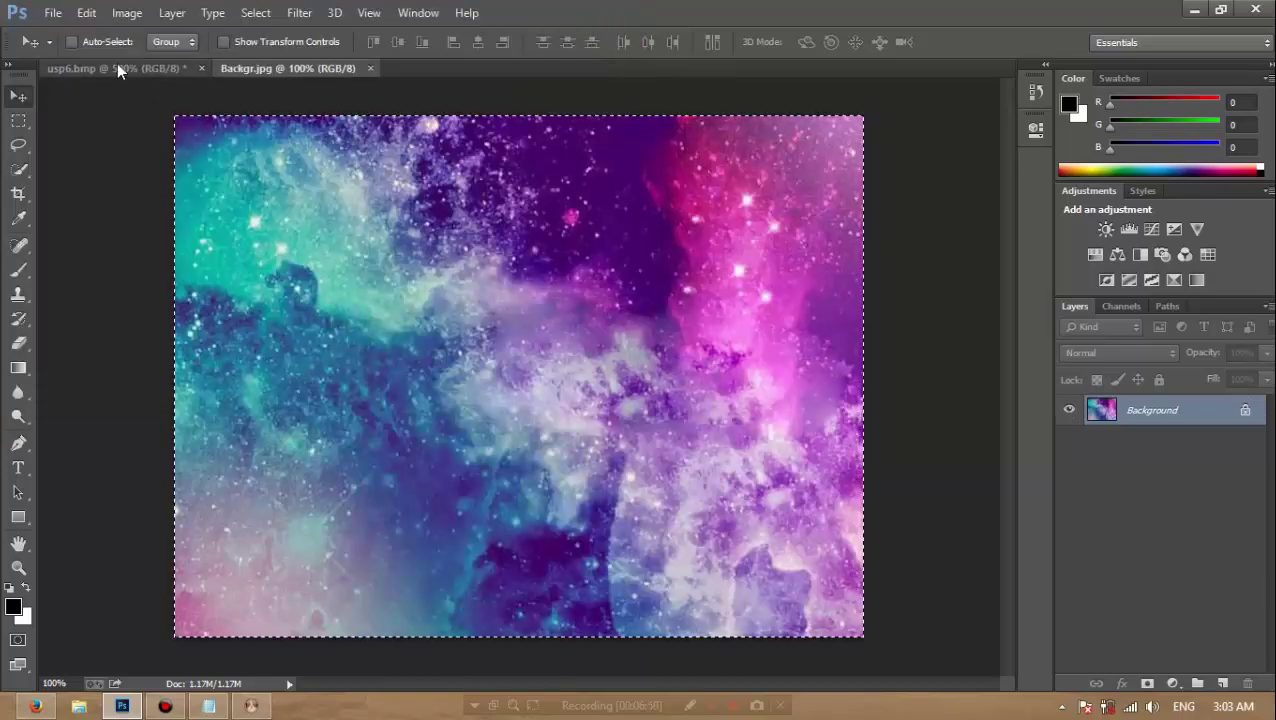
# - Paste the galaxy image into usp6.bmp and scale and position it to cover the whole silencer texture
pyautogui.click(117, 65)
pyautogui.hotkey('ctrl', 'v')
pyautogui.hotkey('ctrl', 't')
pyautogui.moveTo(221, 300); pyautogui.dragTo(664, 640)
pyautogui.moveTo(677, 568); pyautogui.dragTo(789, 606)
pyautogui.moveTo(817, 651); pyautogui.dragTo(875, 617)
pyautogui.moveTo(423, 355); pyautogui.dragTo(265, 170)
pyautogui.moveTo(69, 190); pyautogui.dragTo(326, 235)
pyautogui.moveTo(740, 194); pyautogui.dragTo(888, 175)
pyautogui.press('Return')
# - Convert usp6.bmp to Indexed Color, flattening its layers and accepting the conversion settings
pyautogui.click(130, 13)
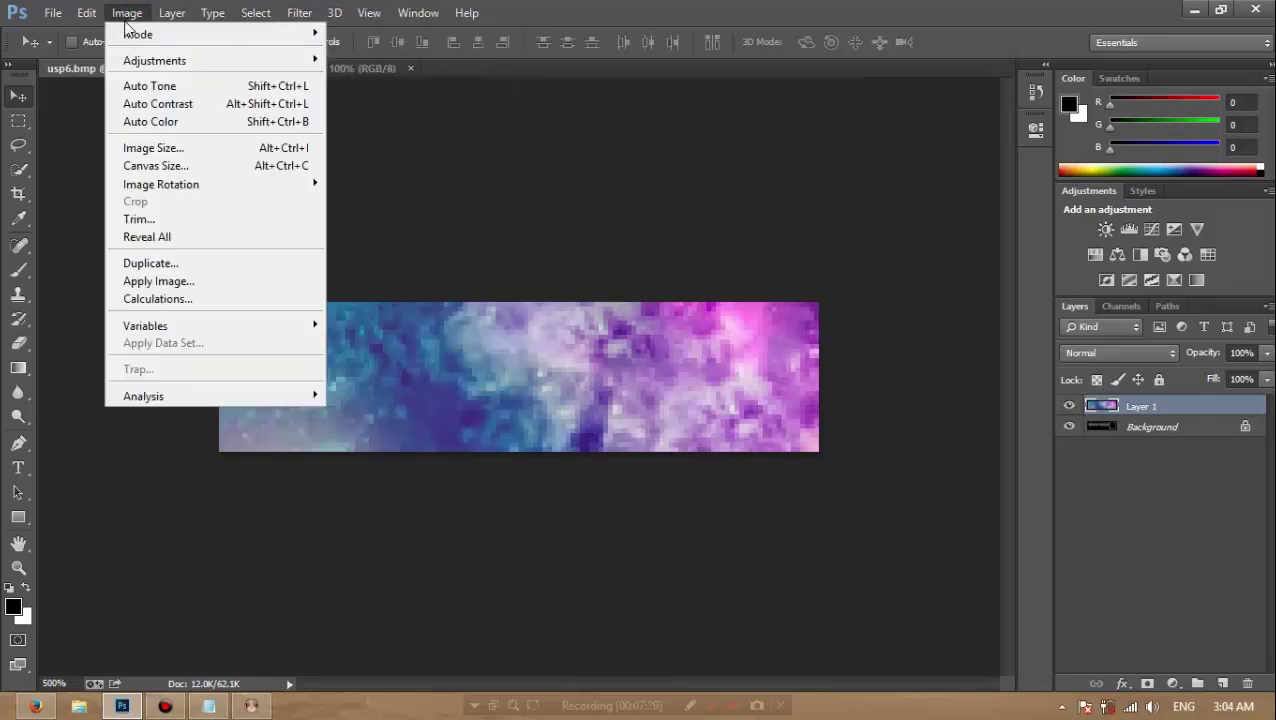
pyautogui.moveTo(228, 36)
pyautogui.click(378, 91)
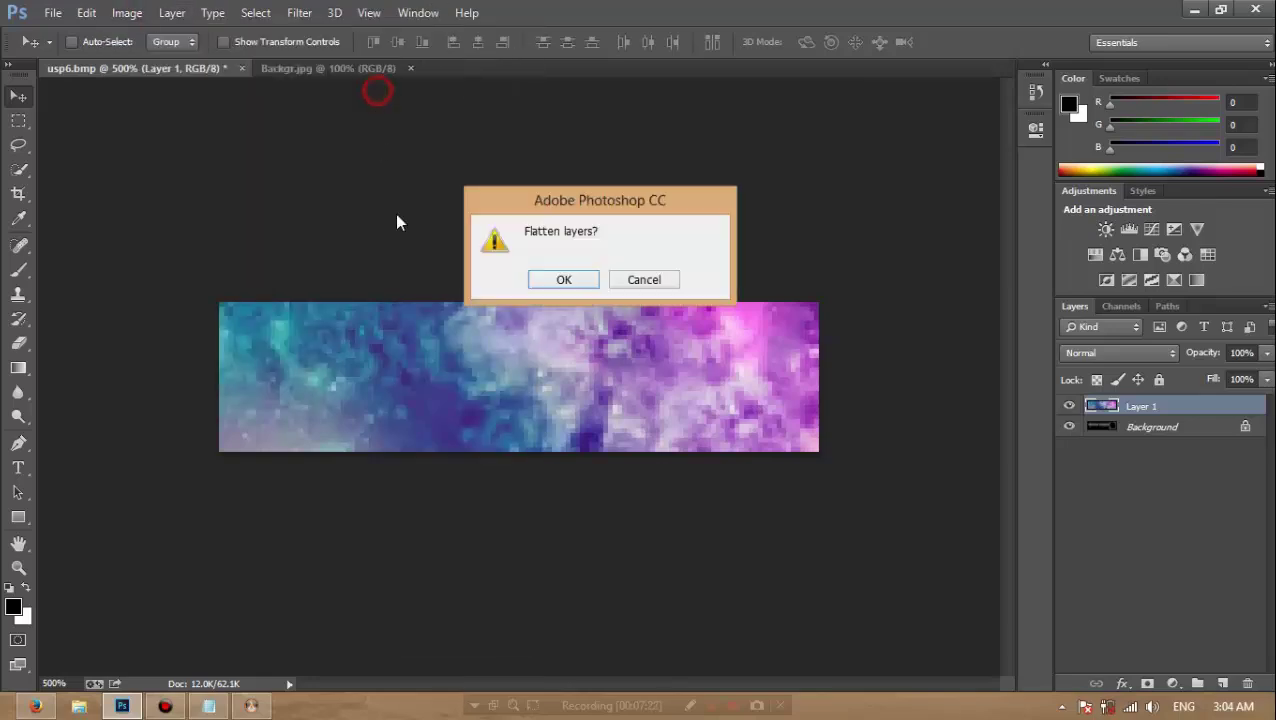
pyautogui.click(572, 284)
pyautogui.click(760, 262)
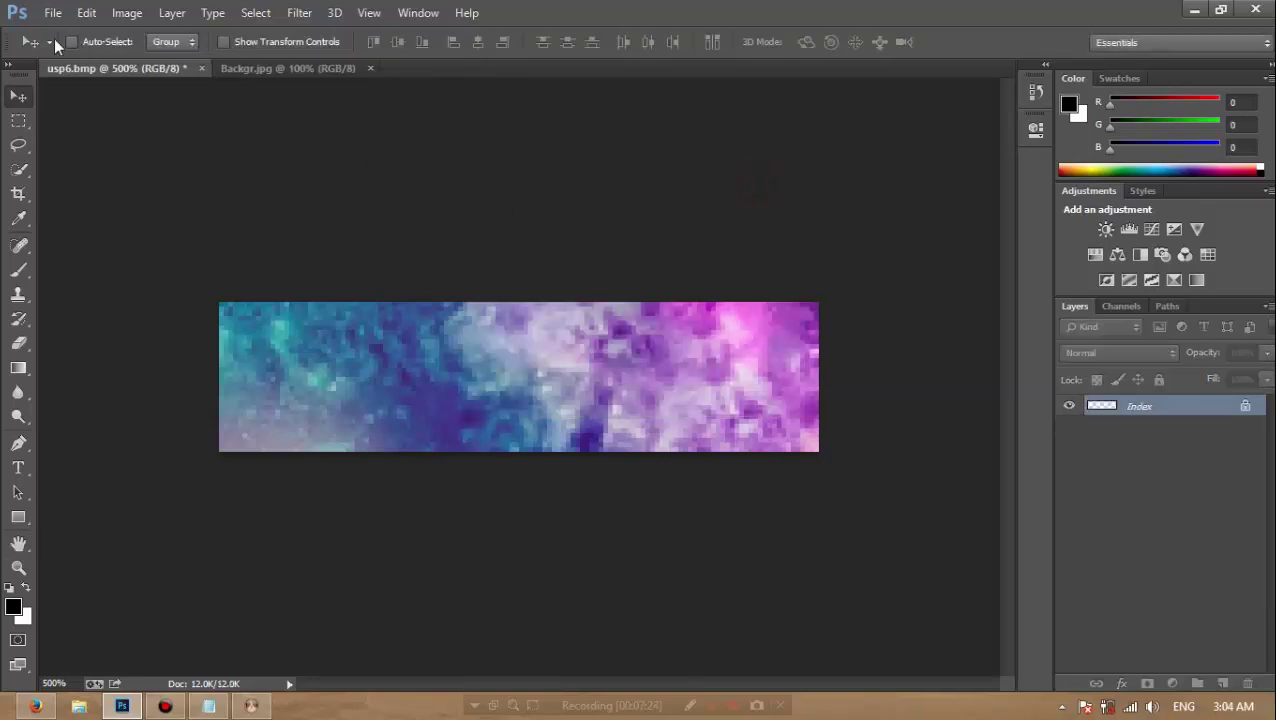
# - Save the silencer texture to the Desktop as "edited usp6" in BMP format, accepting the BMP options
pyautogui.click(53, 13)
pyautogui.click(85, 238)
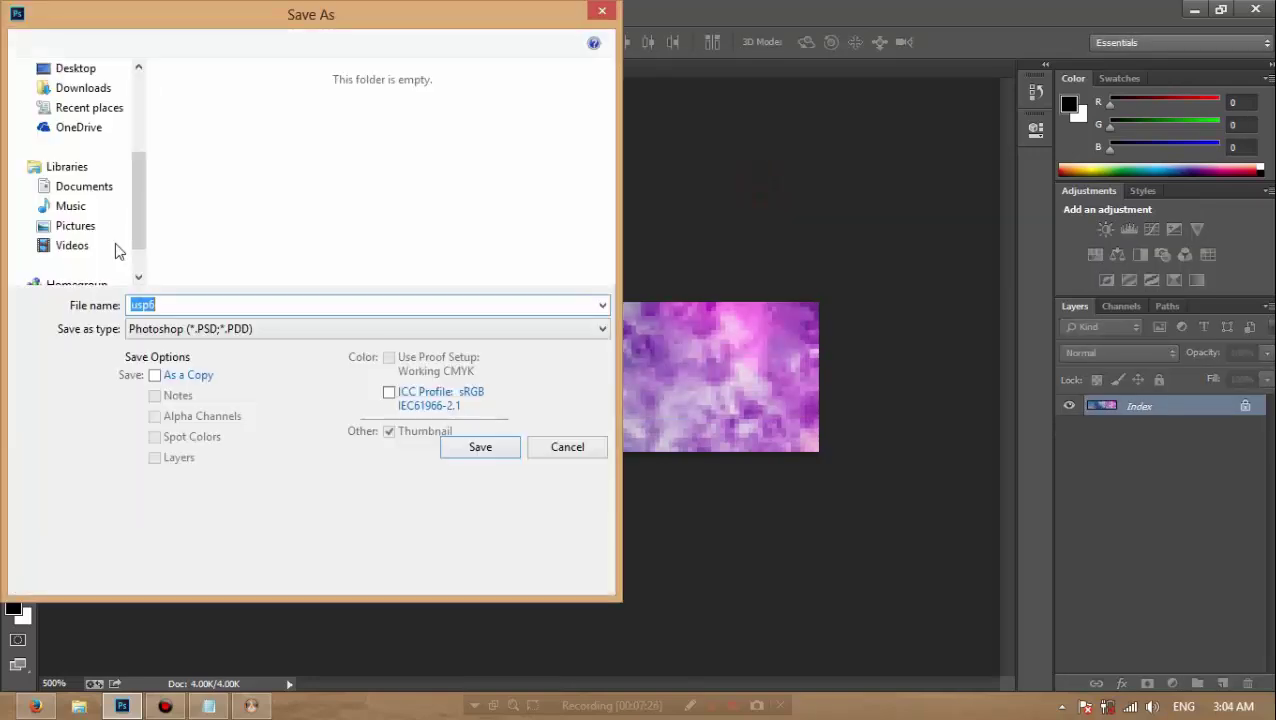
pyautogui.write('edited')
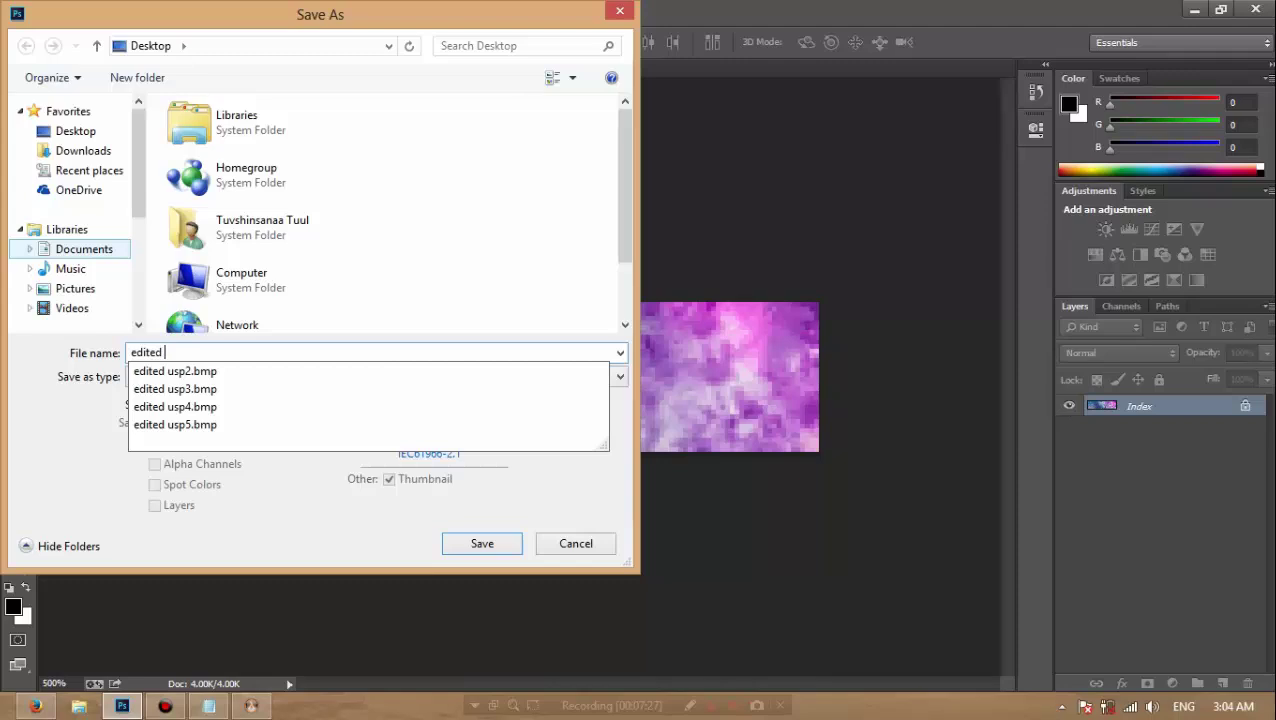
pyautogui.write(' usp6')
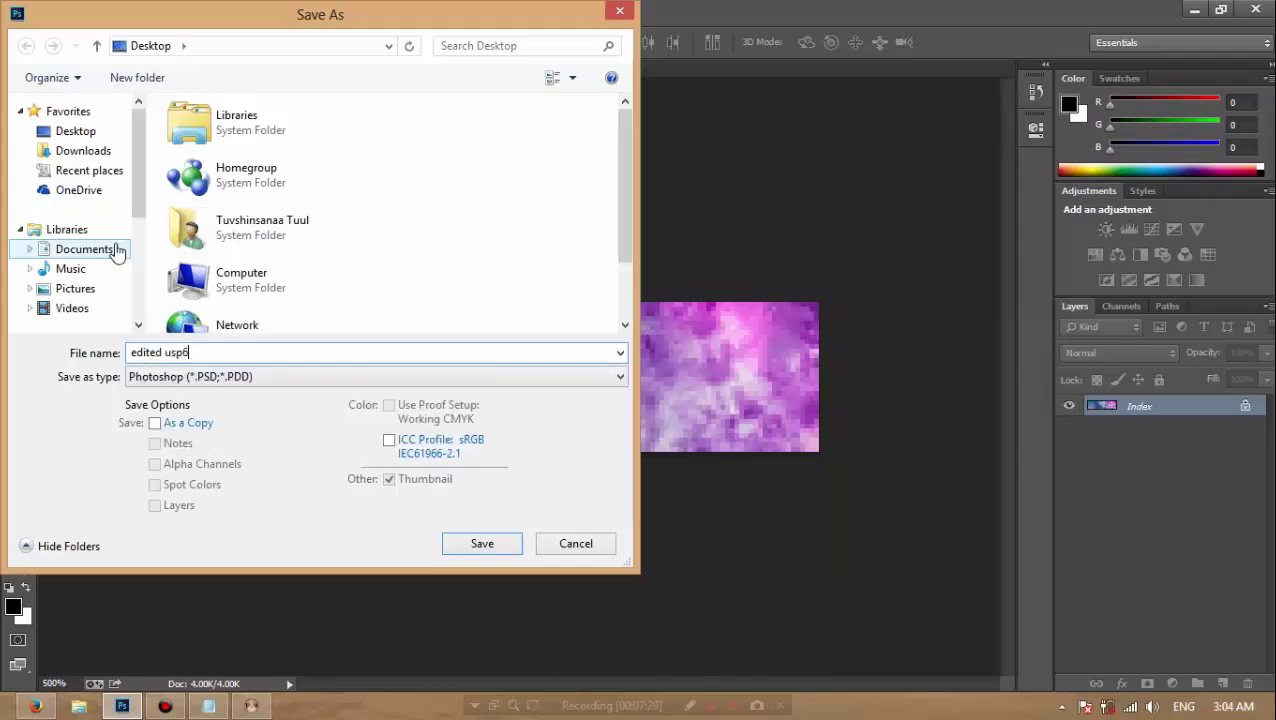
pyautogui.click(240, 377)
pyautogui.click(252, 424)
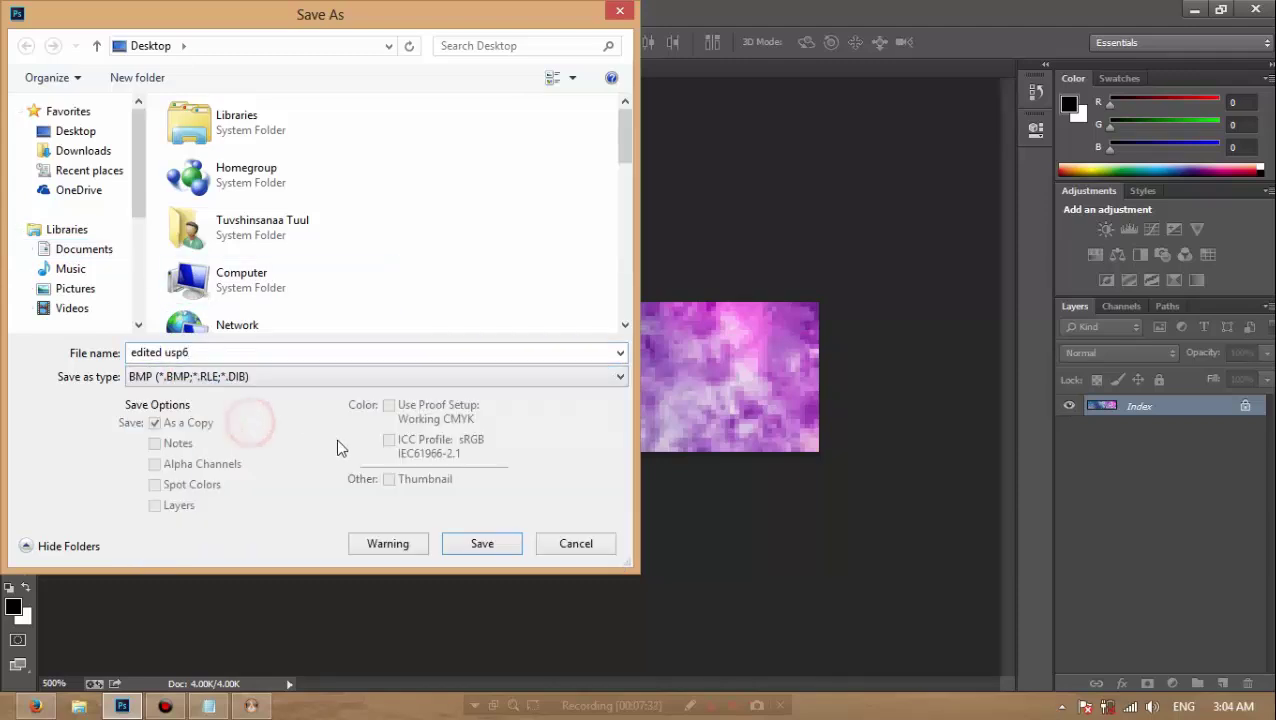
pyautogui.click(463, 552)
pyautogui.click(735, 185)
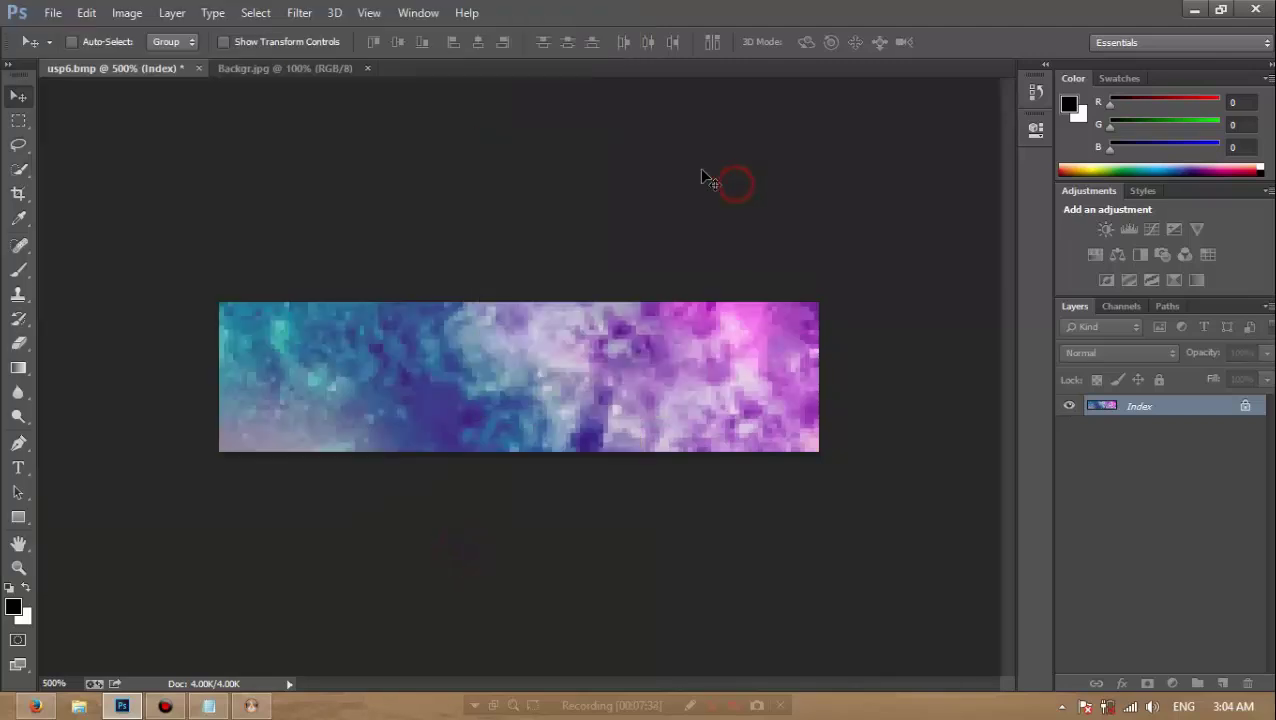
# - Switch to Jed's Half-Life Model Viewer and import "edited usp6.bmp" as the silencer.bmp texture
pyautogui.click(1188, 9)
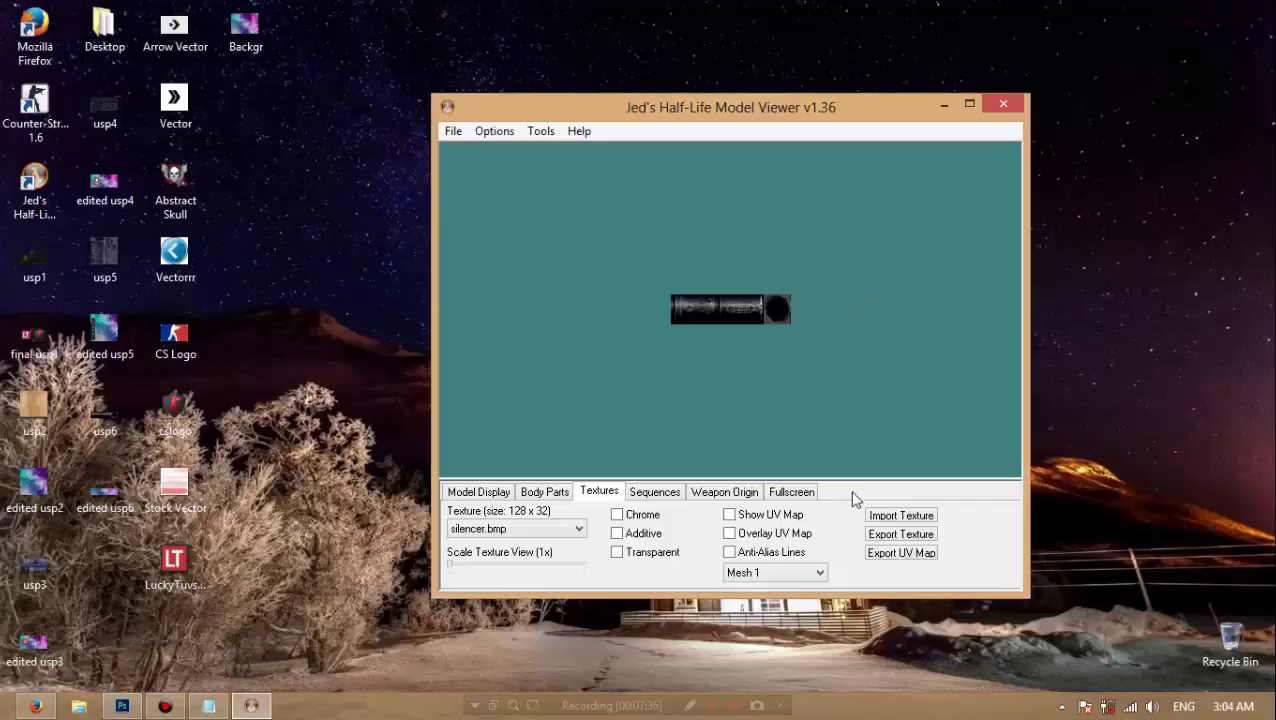
pyautogui.click(885, 516)
pyautogui.click(680, 366)
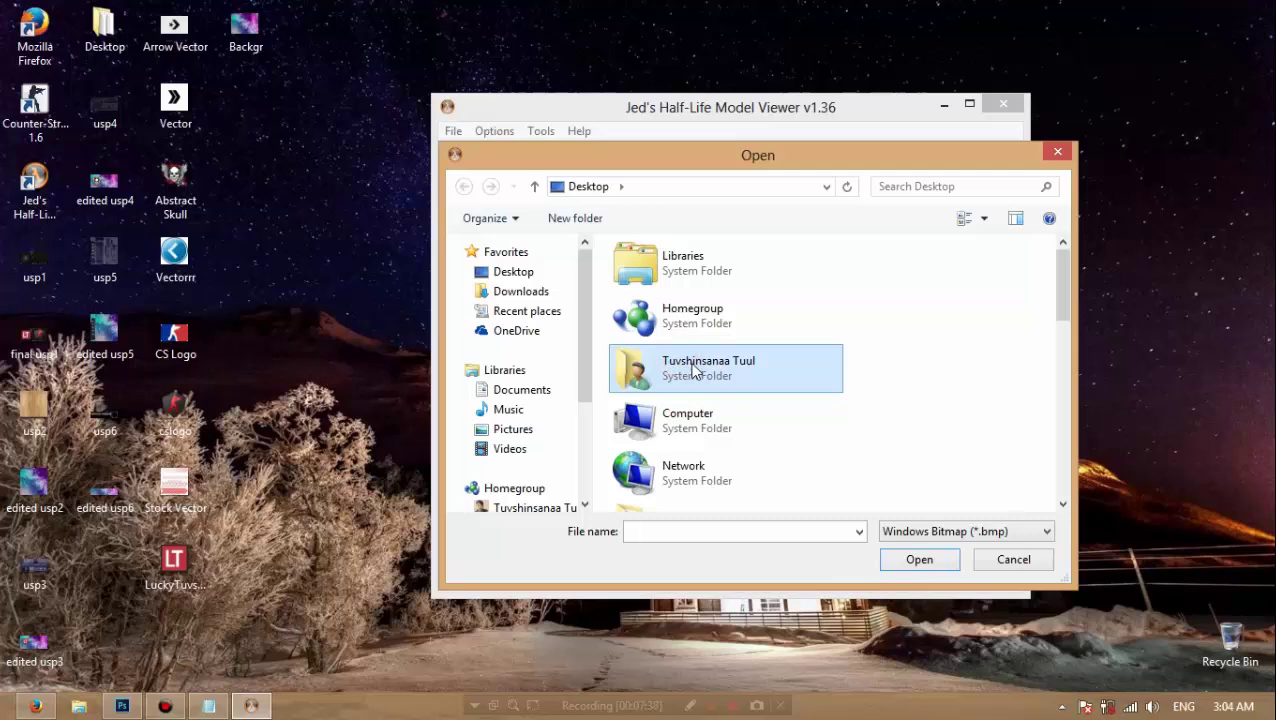
pyautogui.write('usp1')
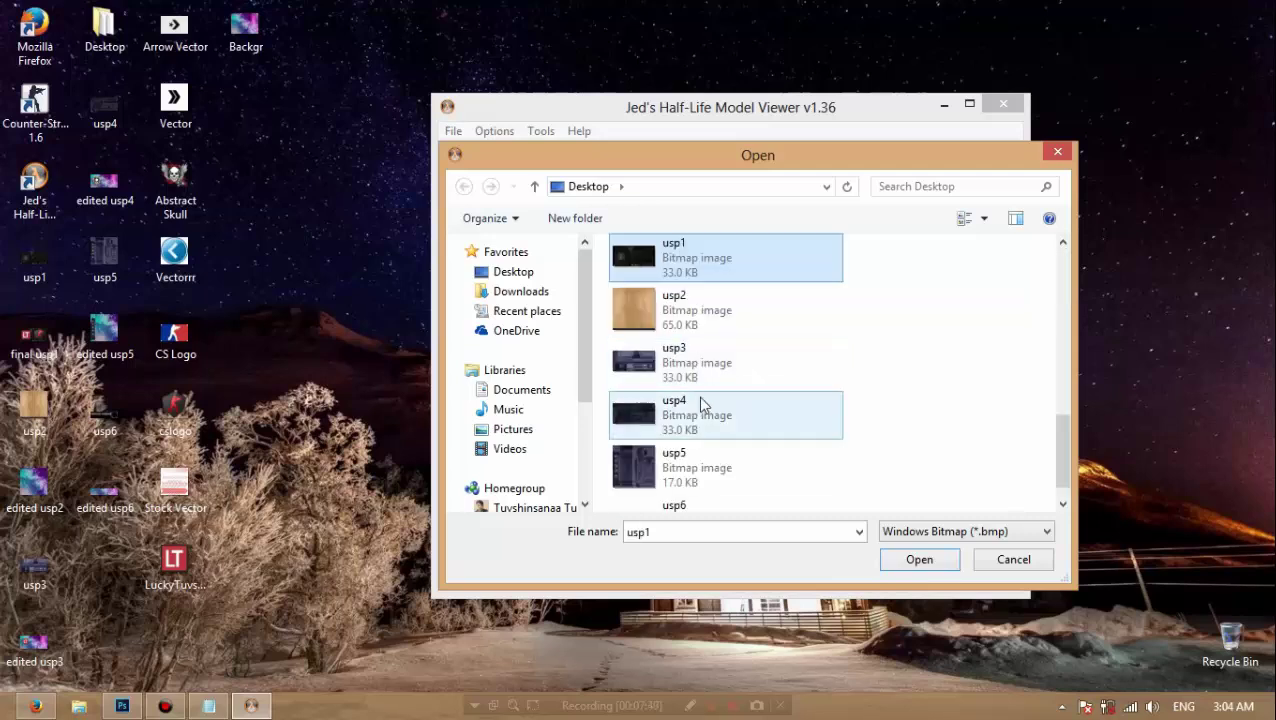
pyautogui.doubleClick(675, 532)
pyautogui.write('e')
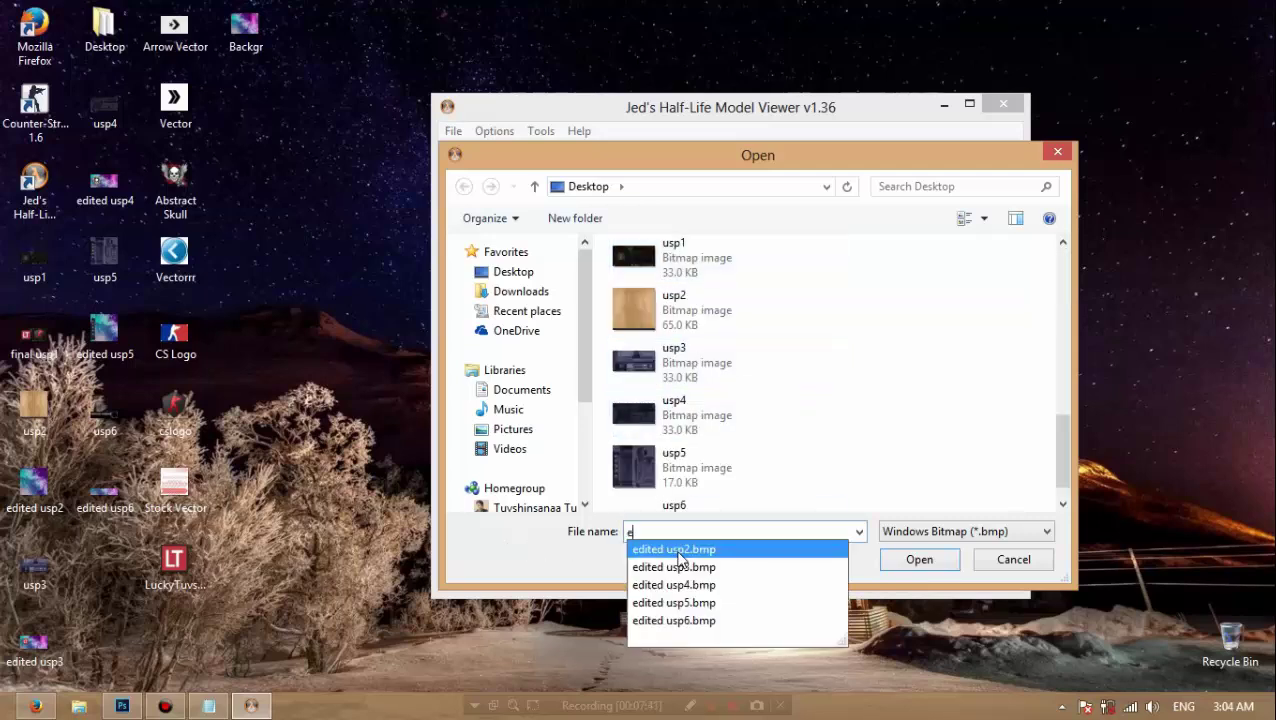
pyautogui.click(706, 620)
pyautogui.click(919, 560)
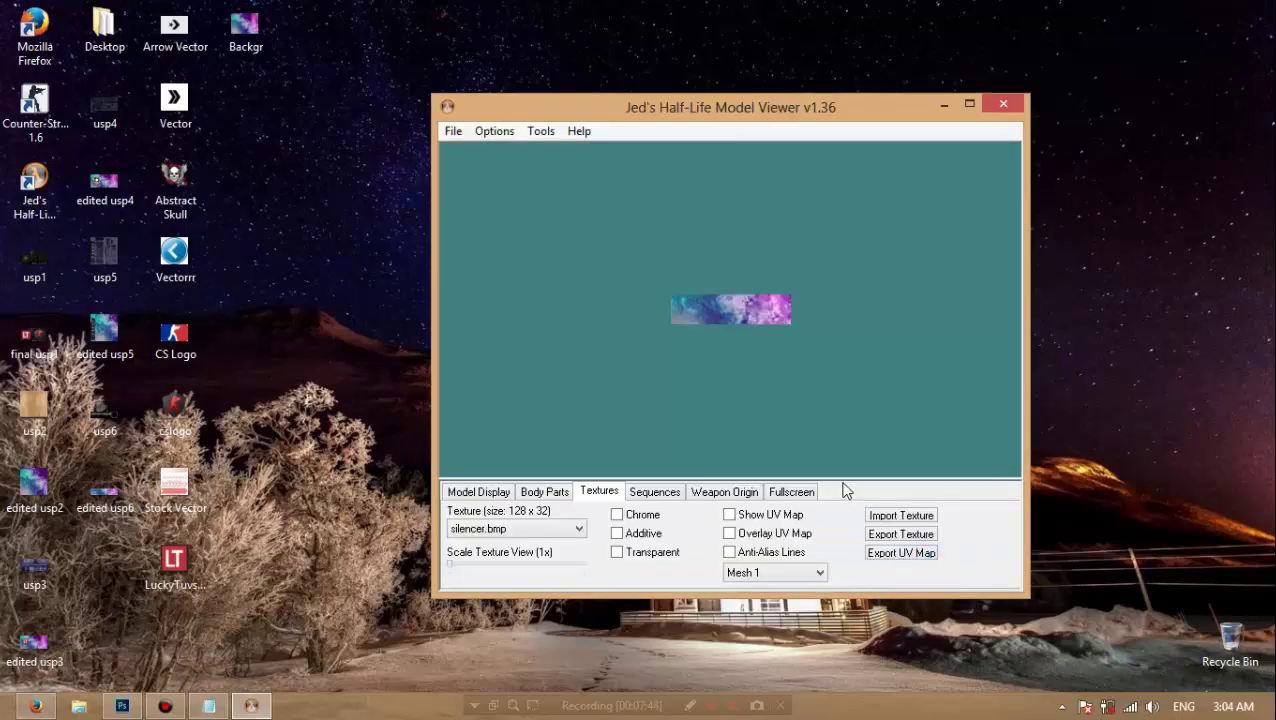
# - Save the retextured model to the Desktop as "v_usp" in PC Half-Life Models format
pyautogui.click(451, 133)
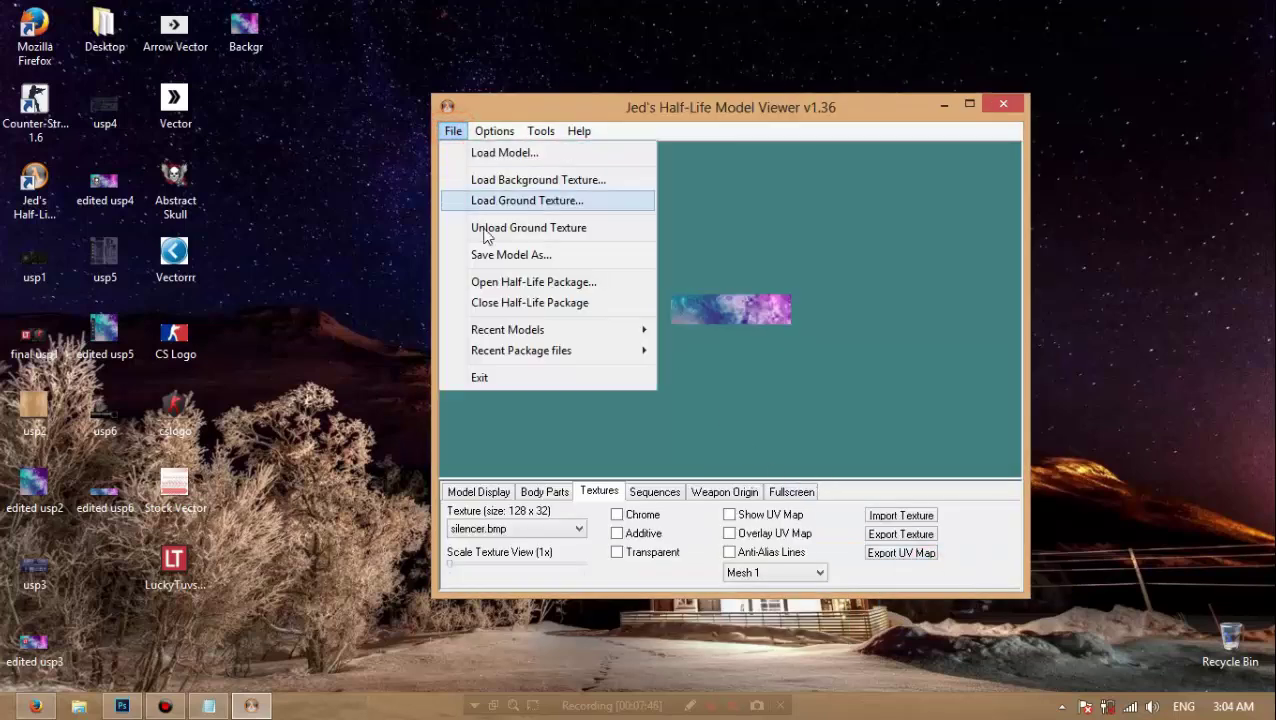
pyautogui.click(496, 255)
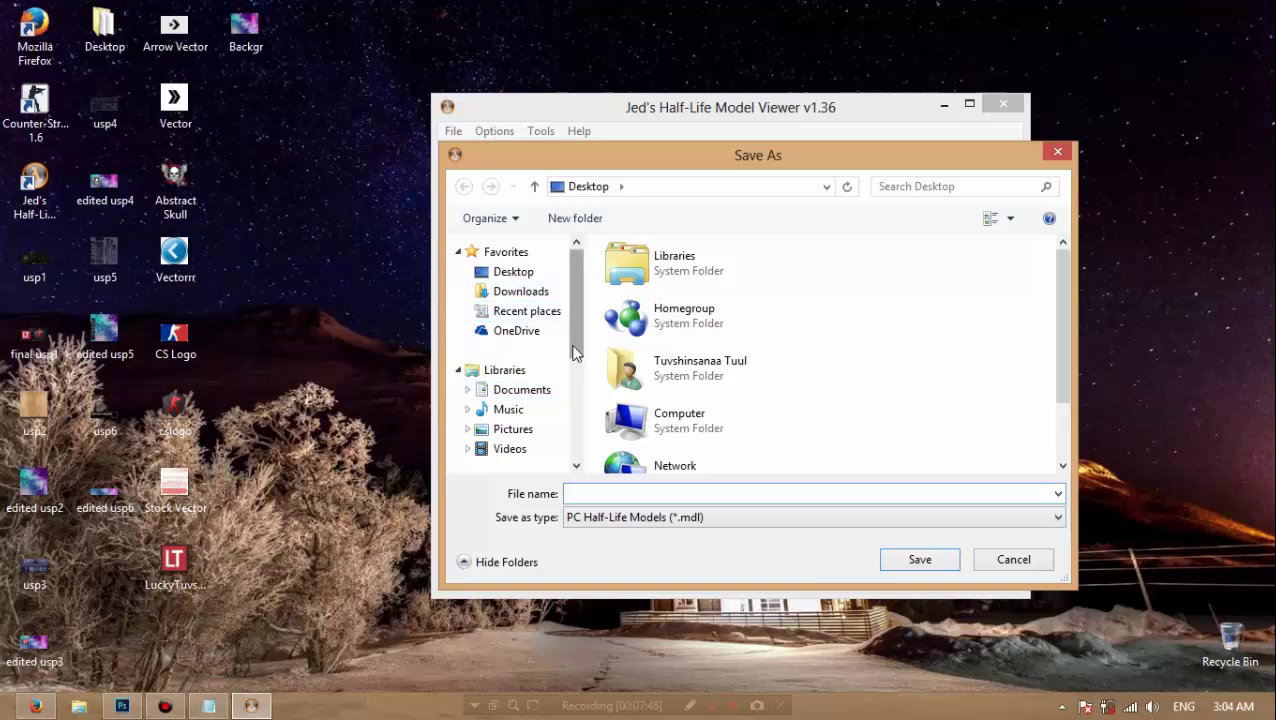
pyautogui.write('v_u')
pyautogui.press('Return')
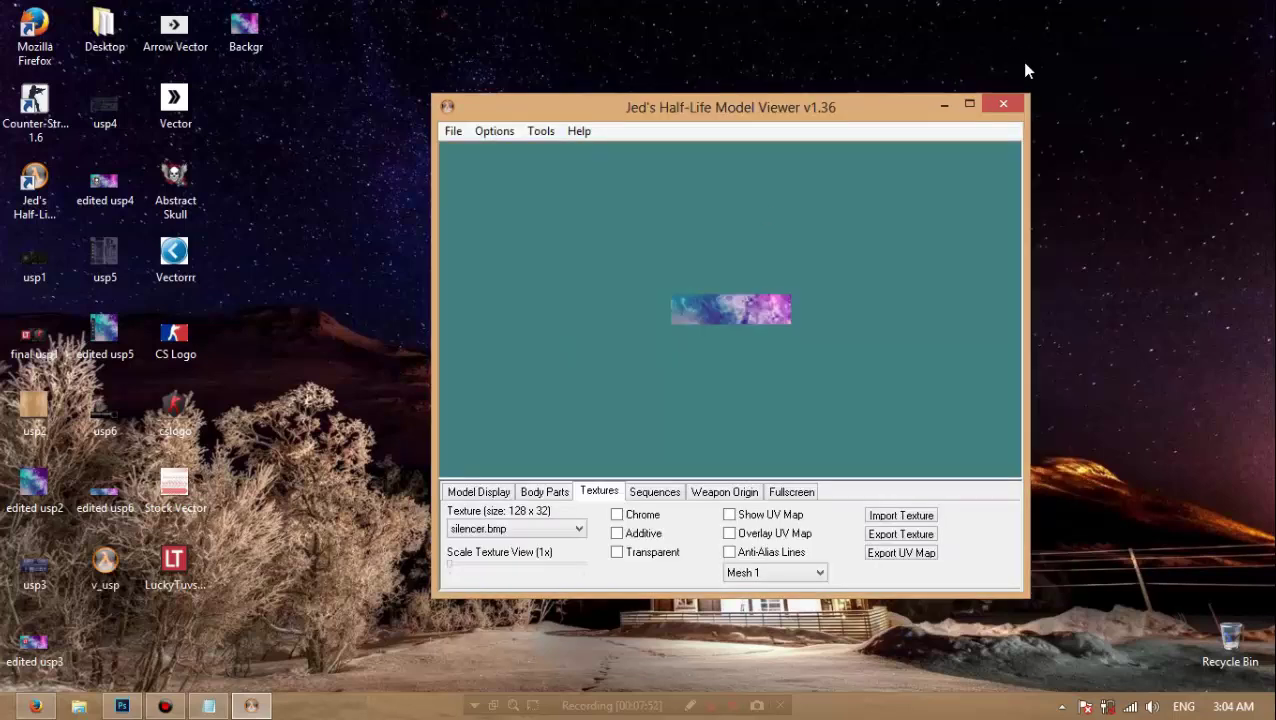
# - Close the model viewer, move the v_usp model to a free spot on the desktop and cut it
pyautogui.click(1003, 105)
pyautogui.moveTo(110, 580); pyautogui.dragTo(318, 38)
pyautogui.rightClick(314, 31)
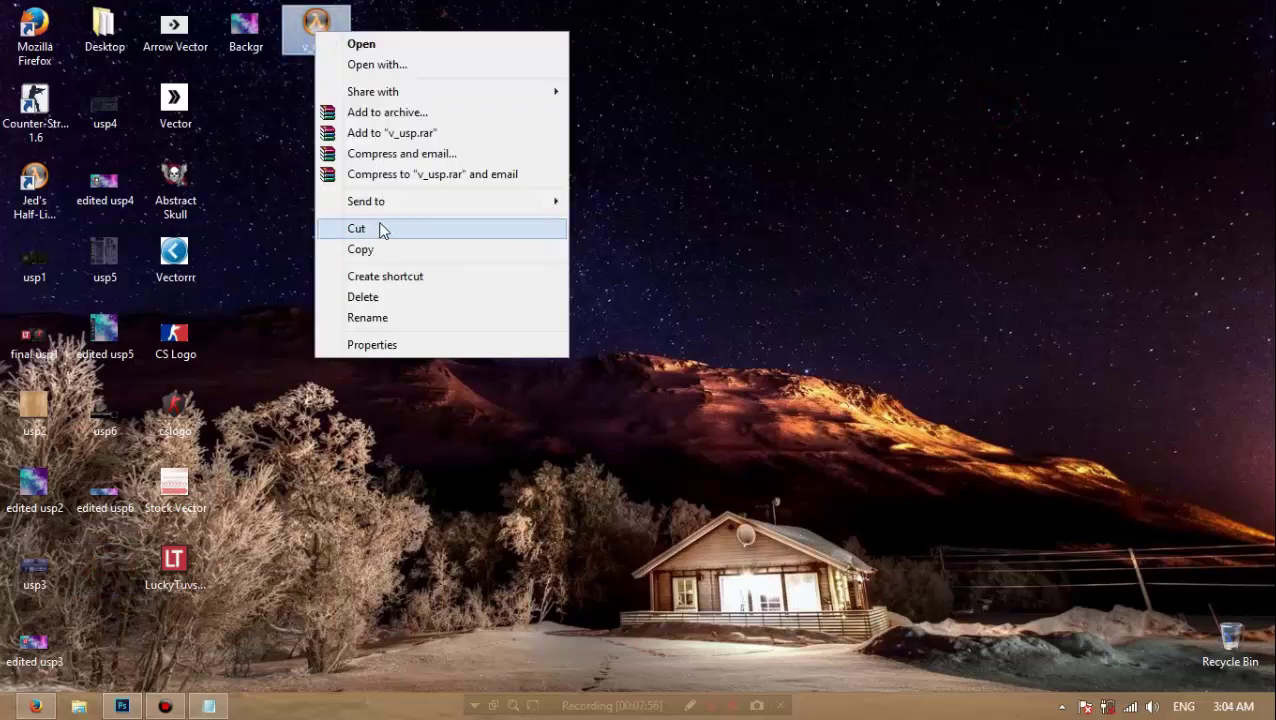
pyautogui.click(380, 230)
# - Switch to File Explorer and open the Games\Counter-Strike\cstrike\models folder on Local Disk (C:)
pyautogui.press('super+e')
pyautogui.doubleClick(612, 250)
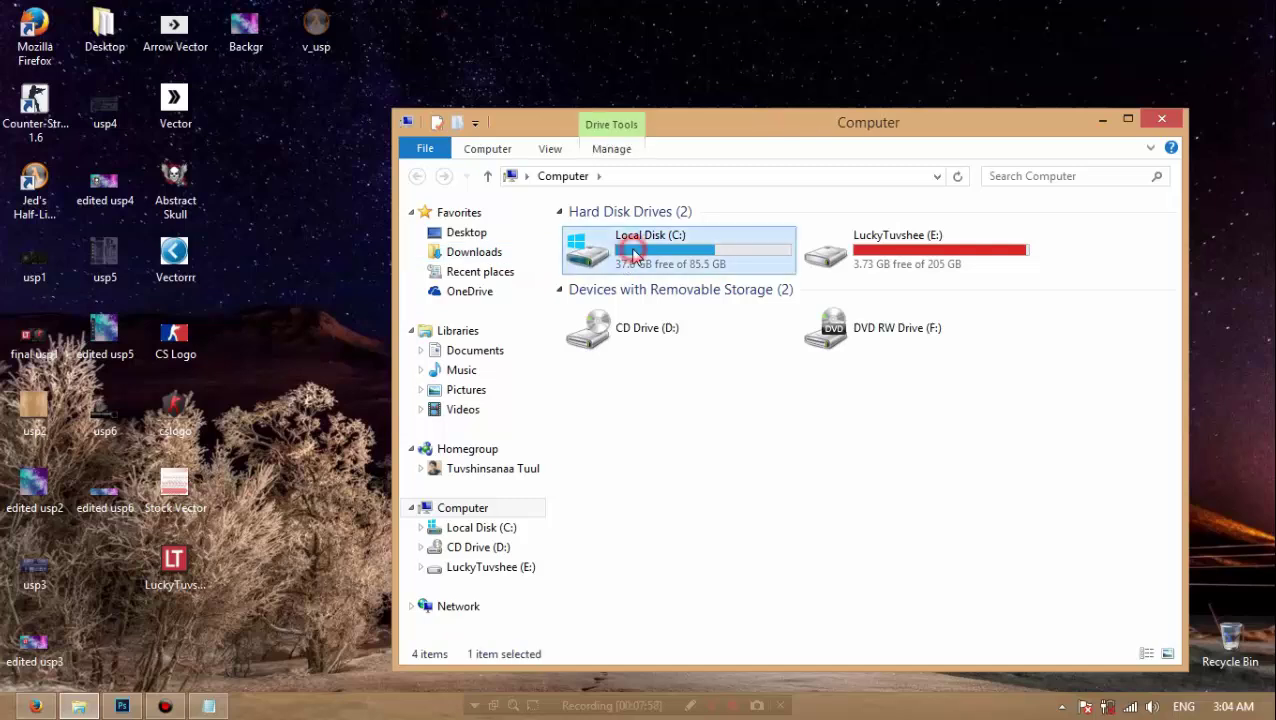
pyautogui.doubleClick(641, 233)
pyautogui.click(641, 233)
pyautogui.doubleClick(641, 233)
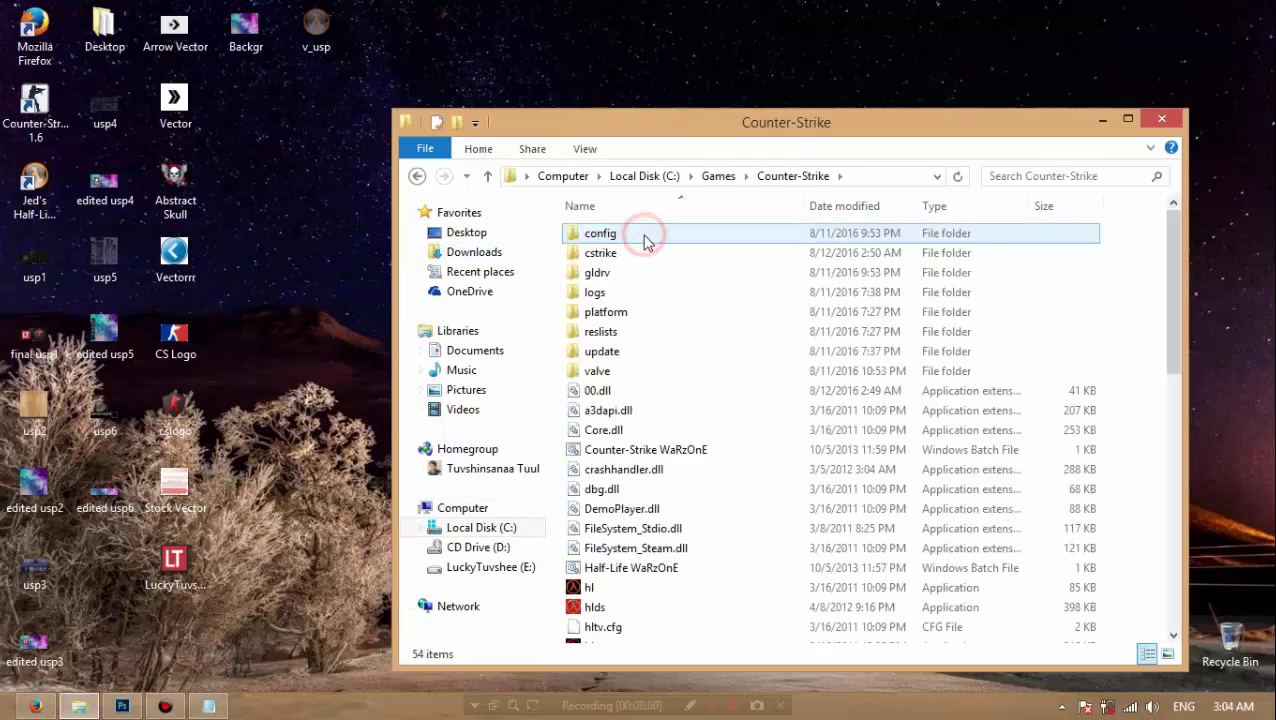
pyautogui.doubleClick(638, 250)
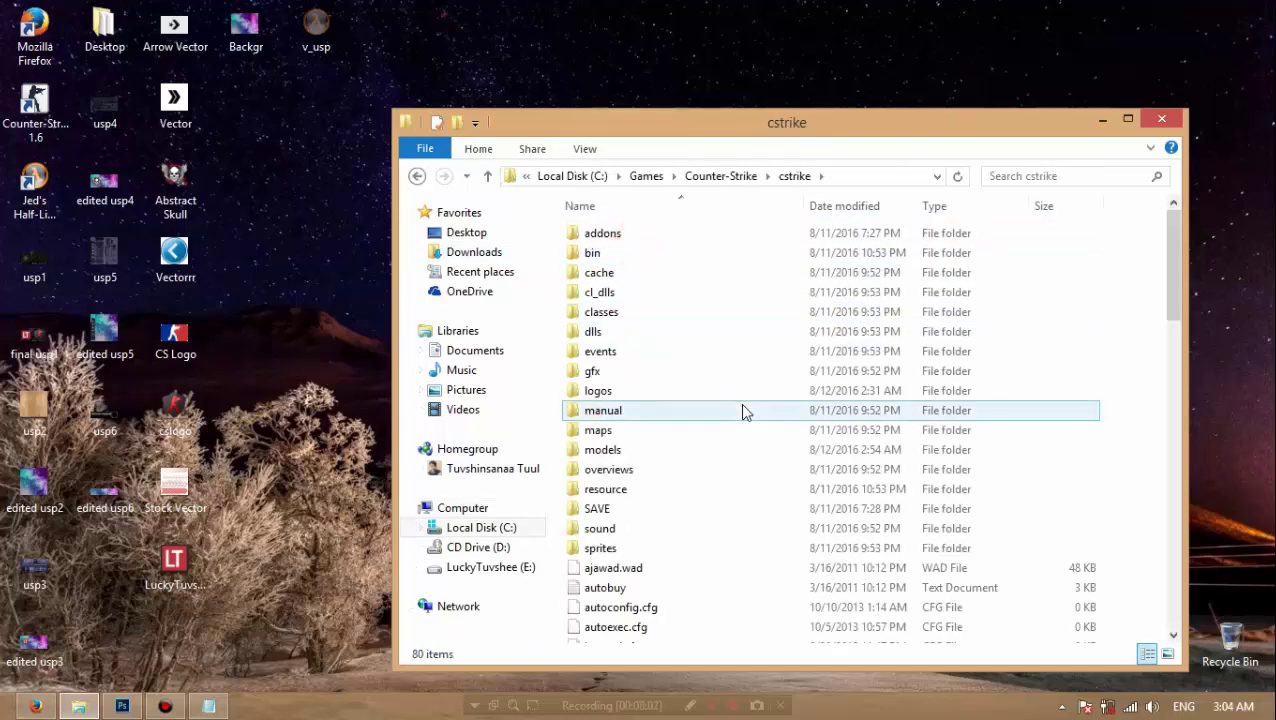
pyautogui.click(639, 450)
pyautogui.doubleClick(639, 450)
# - Paste the v_usp model into the models folder, replacing the existing file, and close the folder window
pyautogui.rightClick(1122, 305)
pyautogui.click(1110, 448)
pyautogui.click(557, 206)
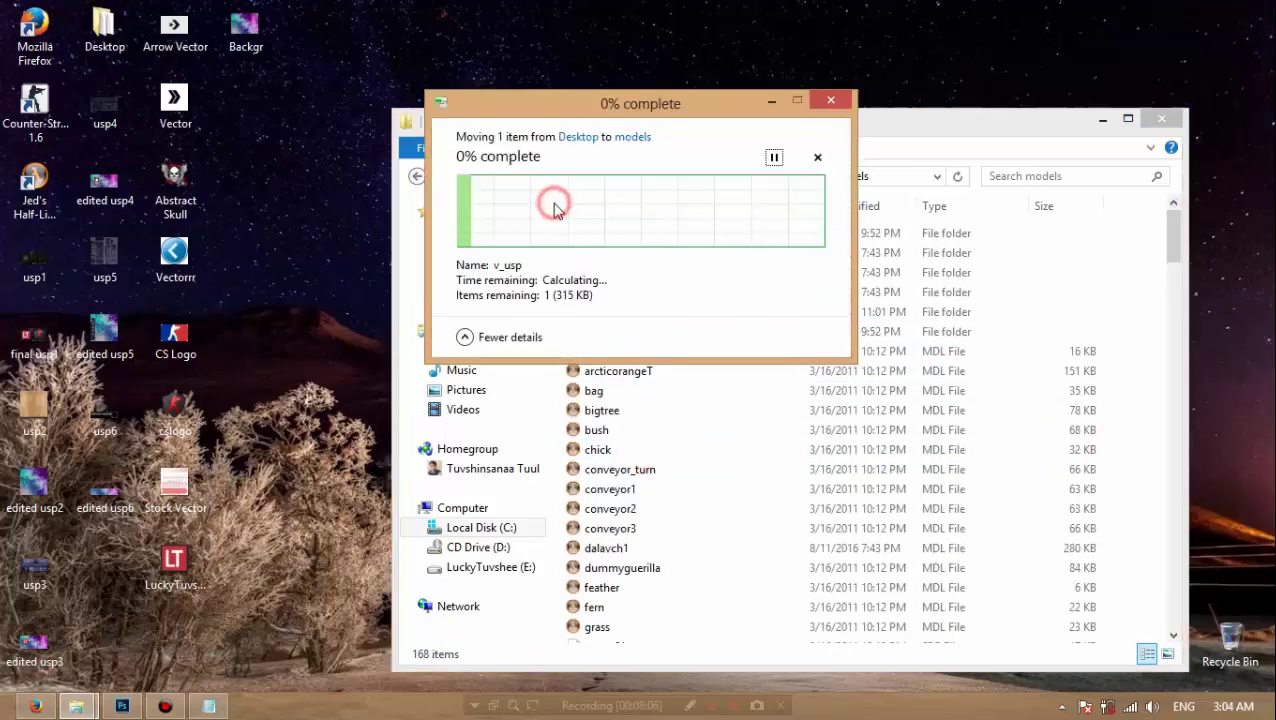
pyautogui.click(1178, 124)
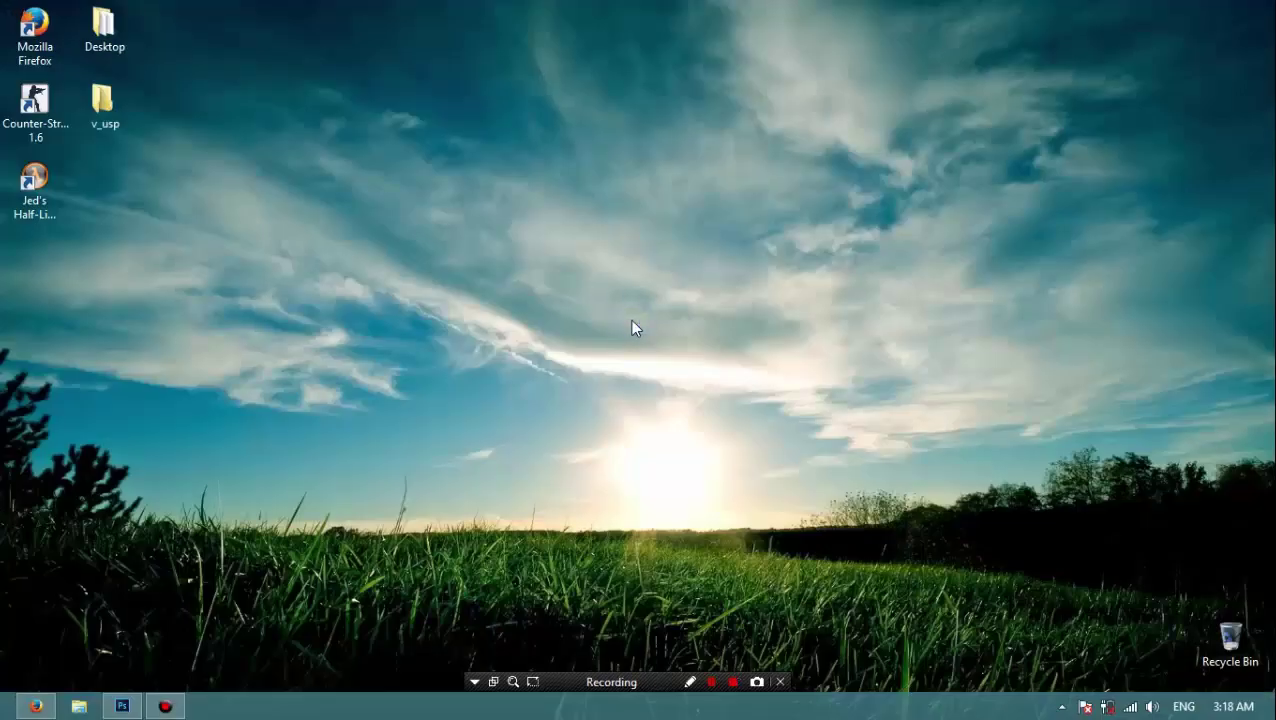
# - Note "p_ uur toglogchoos haragdah baidal" and "w_ gazart baigaa baida" in a new Notepad document, and minimize it
pyautogui.press('super+r')
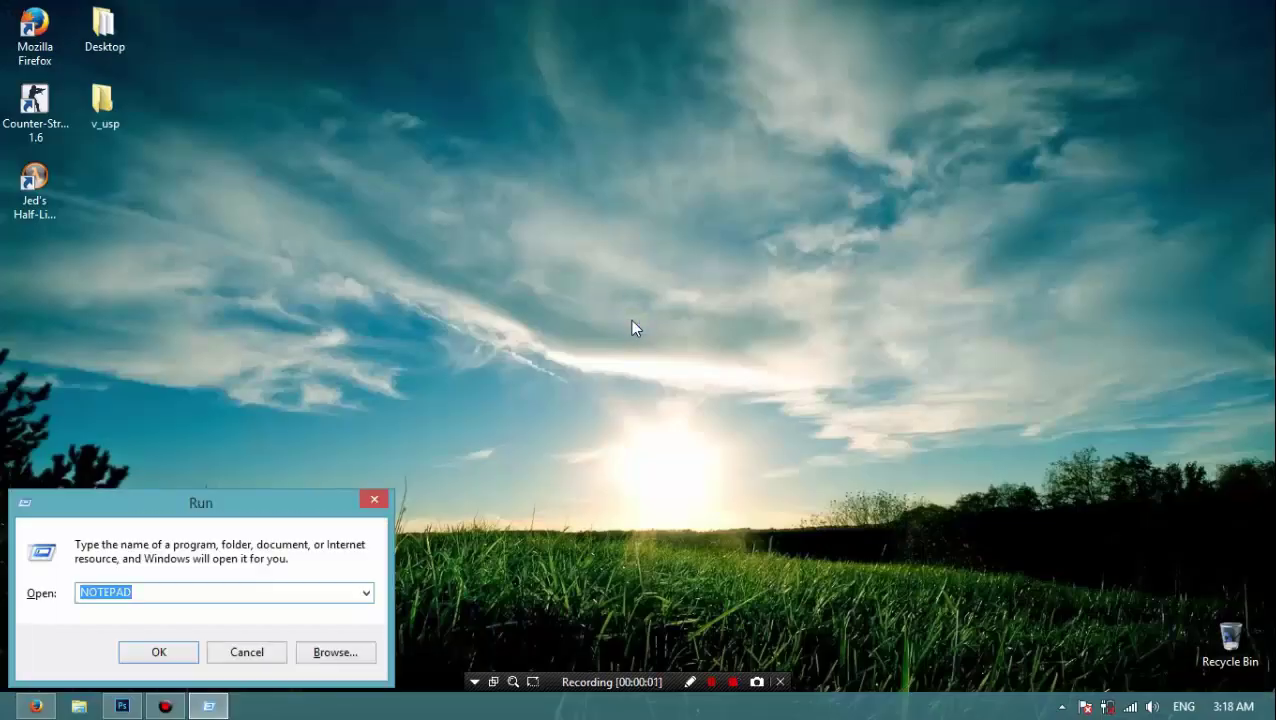
pyautogui.press('Return')
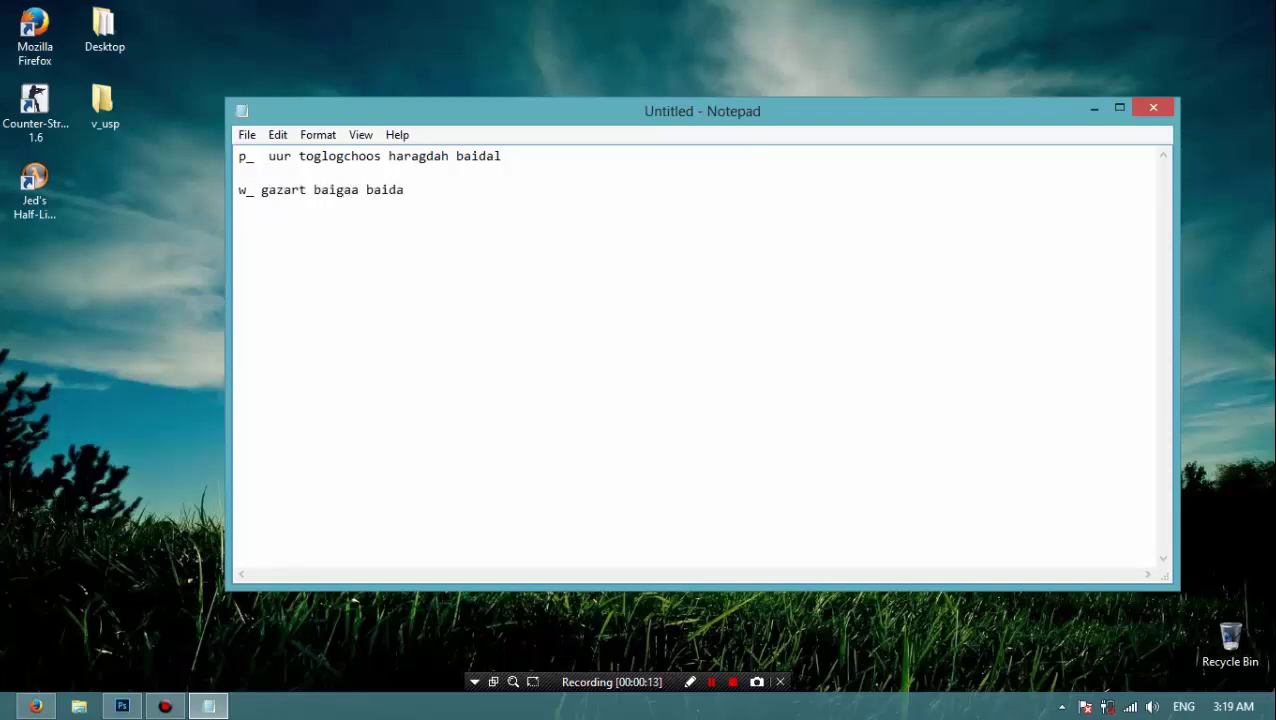
pyautogui.click(1094, 107)
# - Start Jed's Half-Life Model Viewer, load the p_usp model from the cstrike\models folder and bring the pistol into view
pyautogui.doubleClick(40, 185)
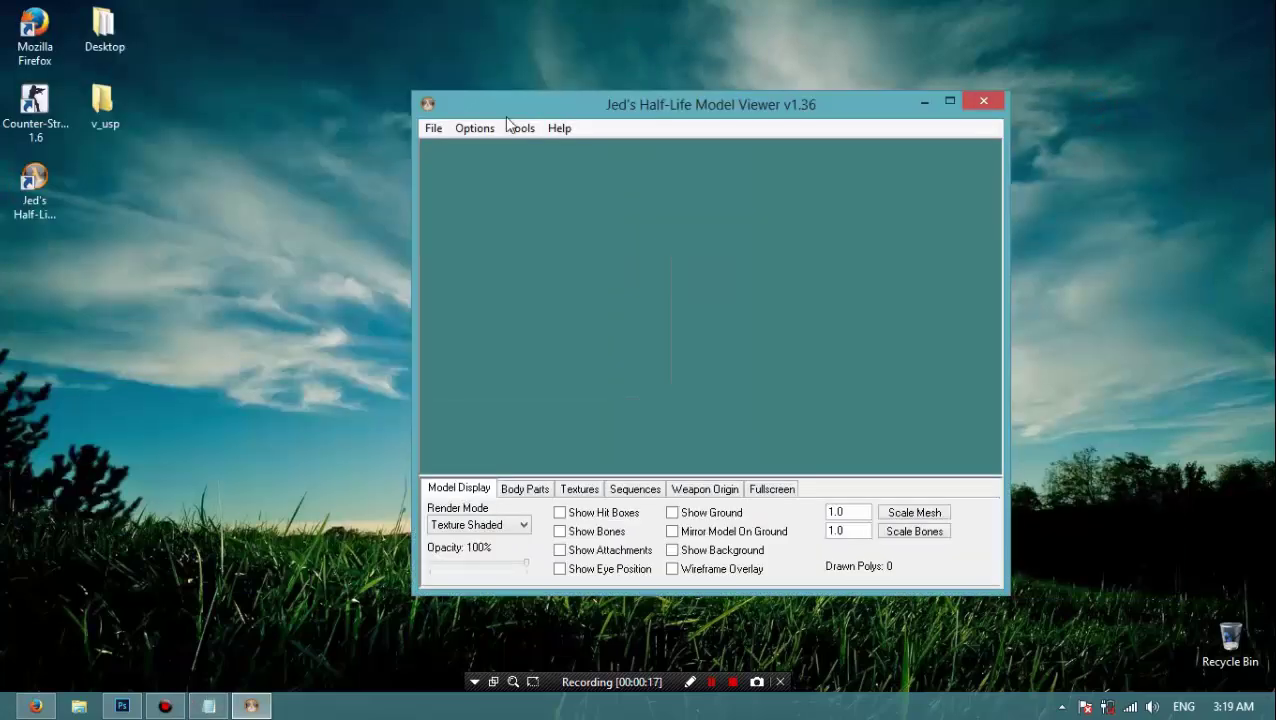
pyautogui.click(433, 128)
pyautogui.click(462, 282)
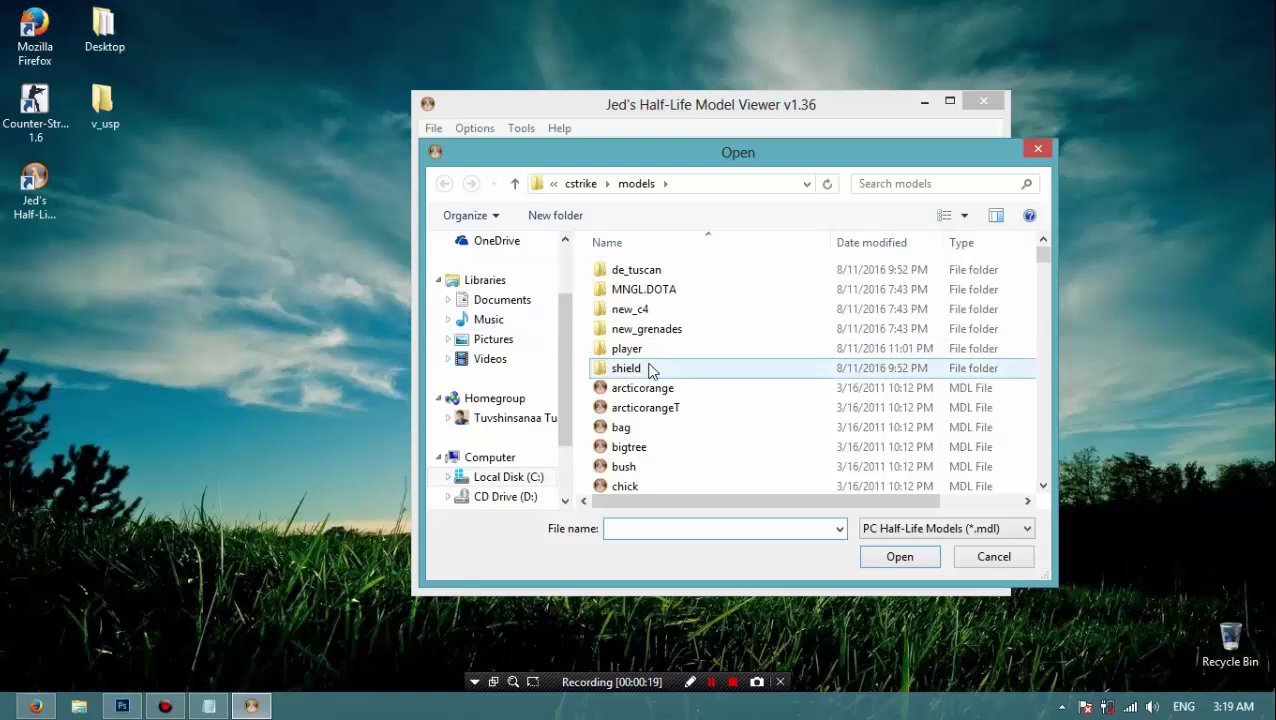
pyautogui.write('p_ak47')
pyautogui.scroll(-6, 700, 404)
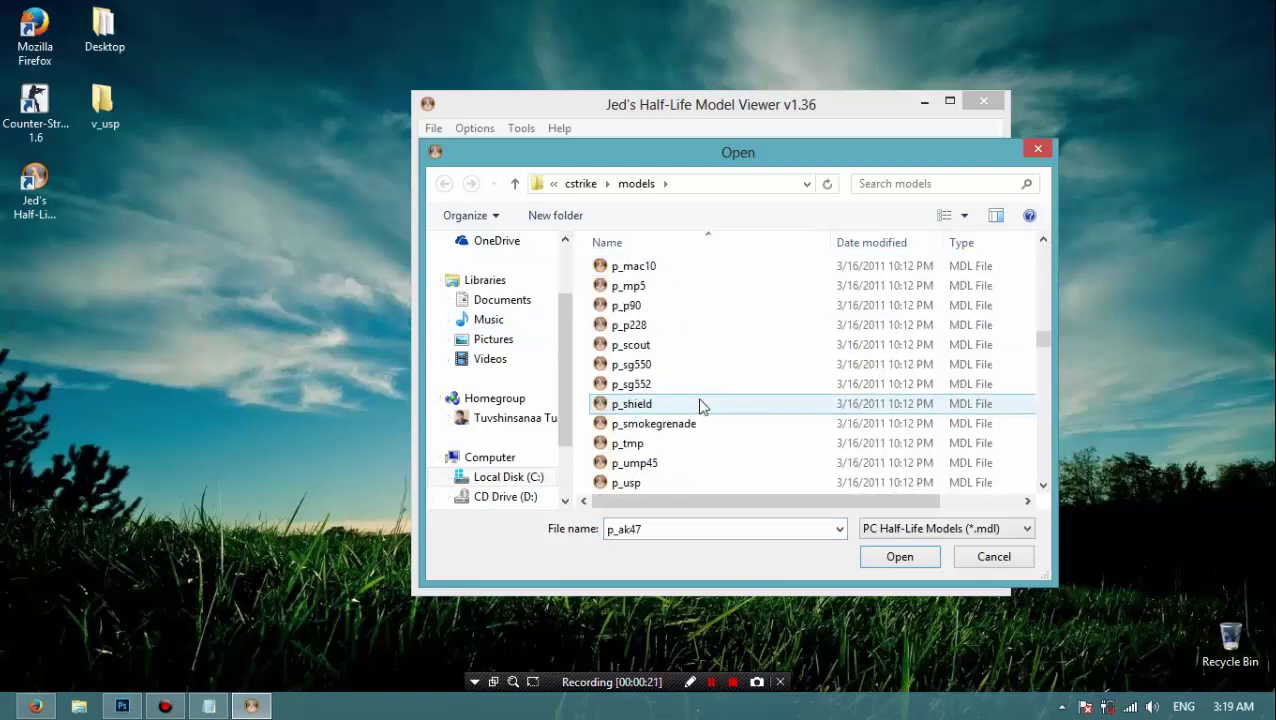
pyautogui.doubleClick(651, 480)
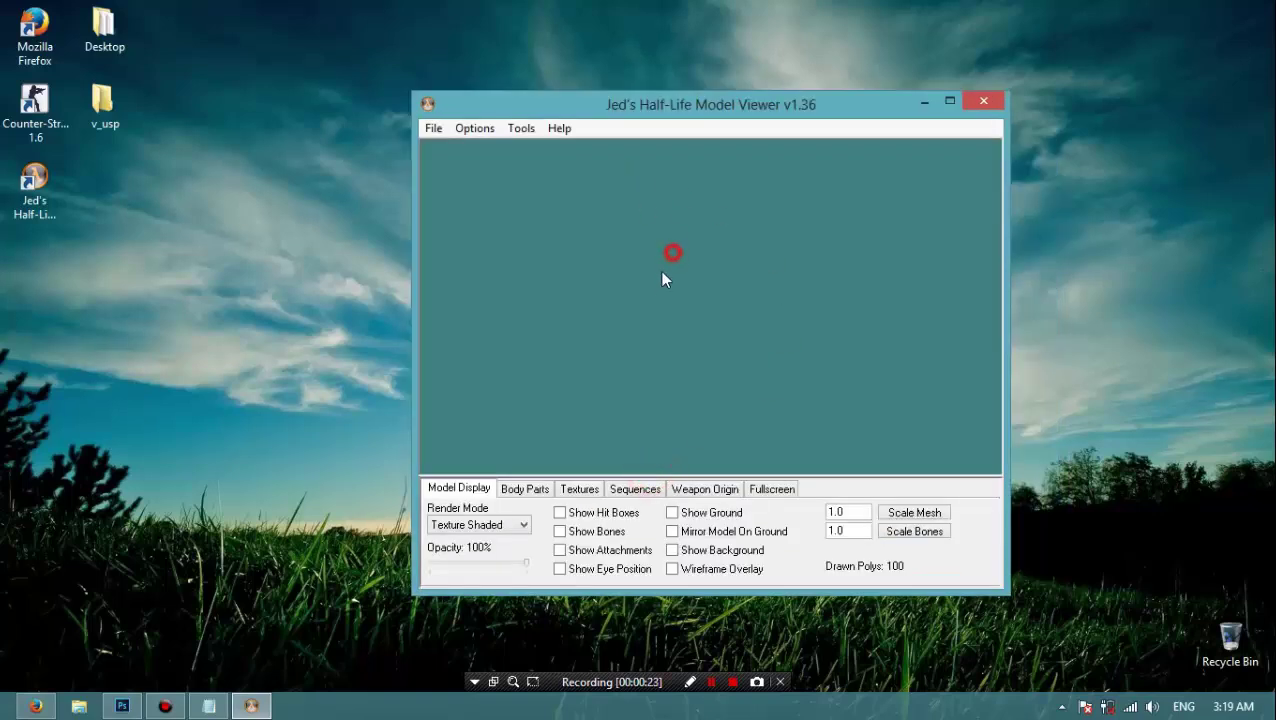
pyautogui.moveTo(558, 262); pyautogui.dragTo(552, 276)
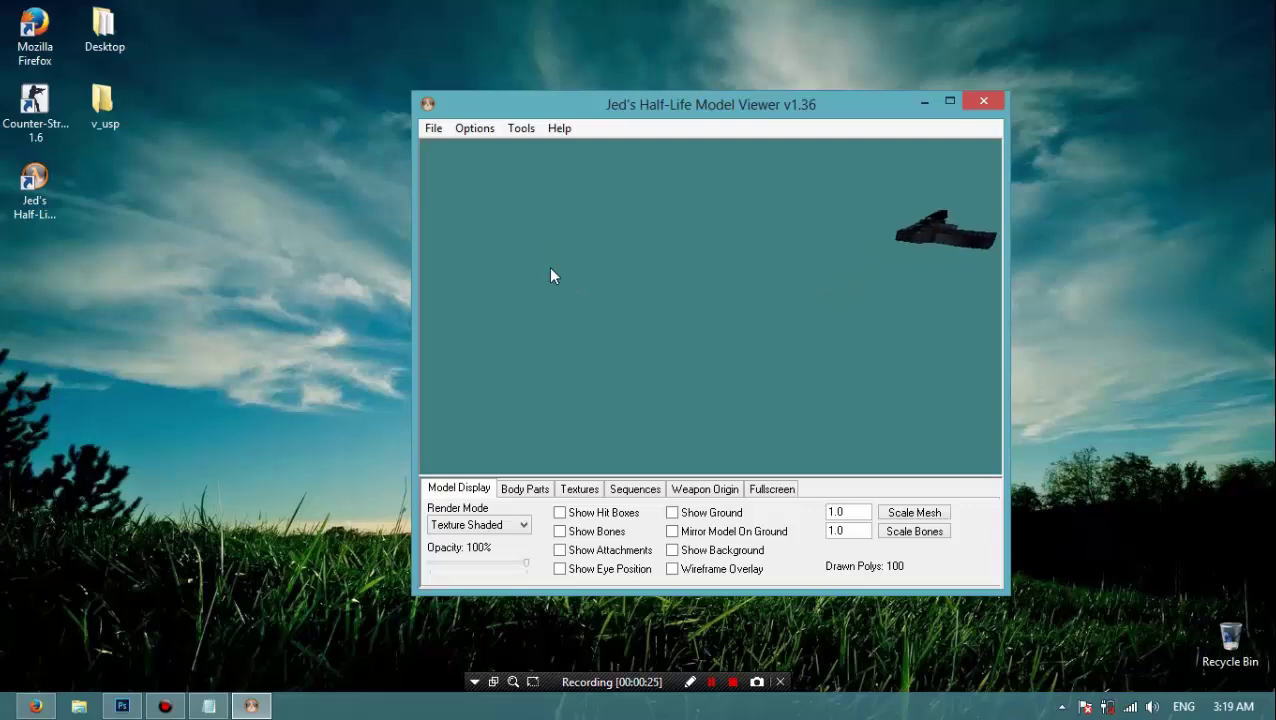
pyautogui.click(433, 129)
pyautogui.moveTo(474, 128)
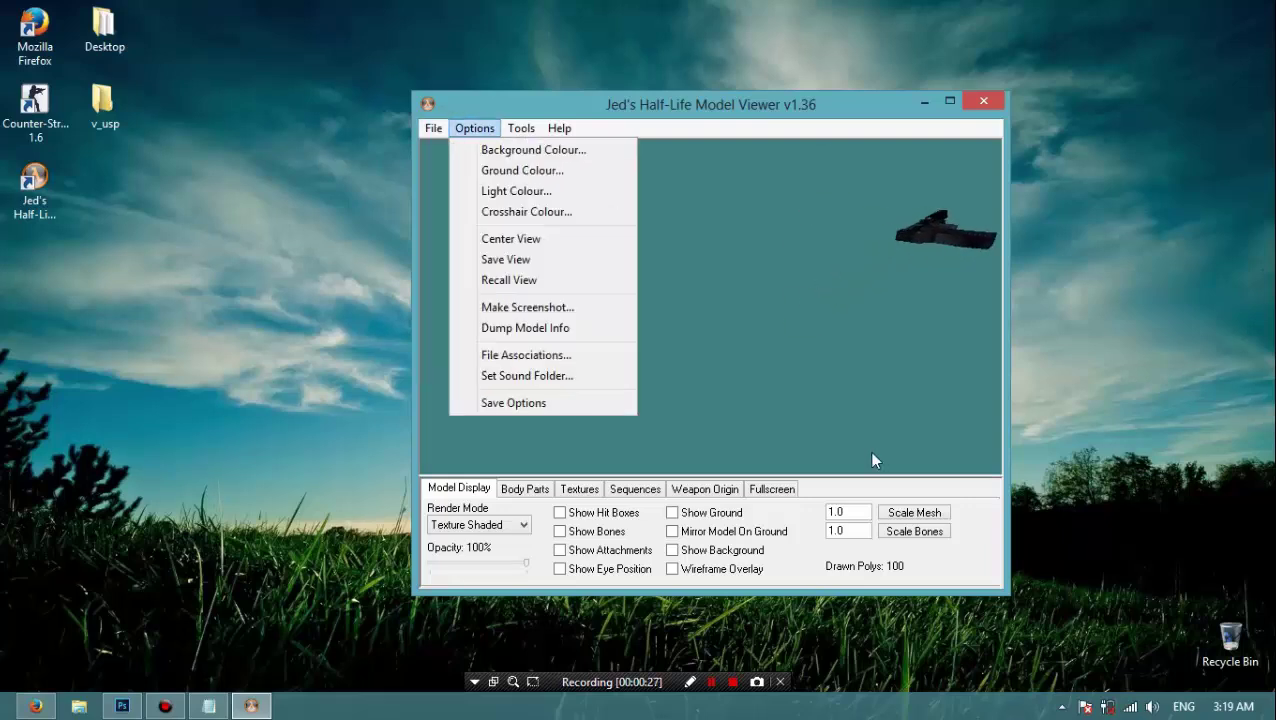
pyautogui.click(833, 344)
# - Export the model's usp_skin.BMP texture to the Desktop as a Windows Bitmap named "p_usp"
pyautogui.click(584, 491)
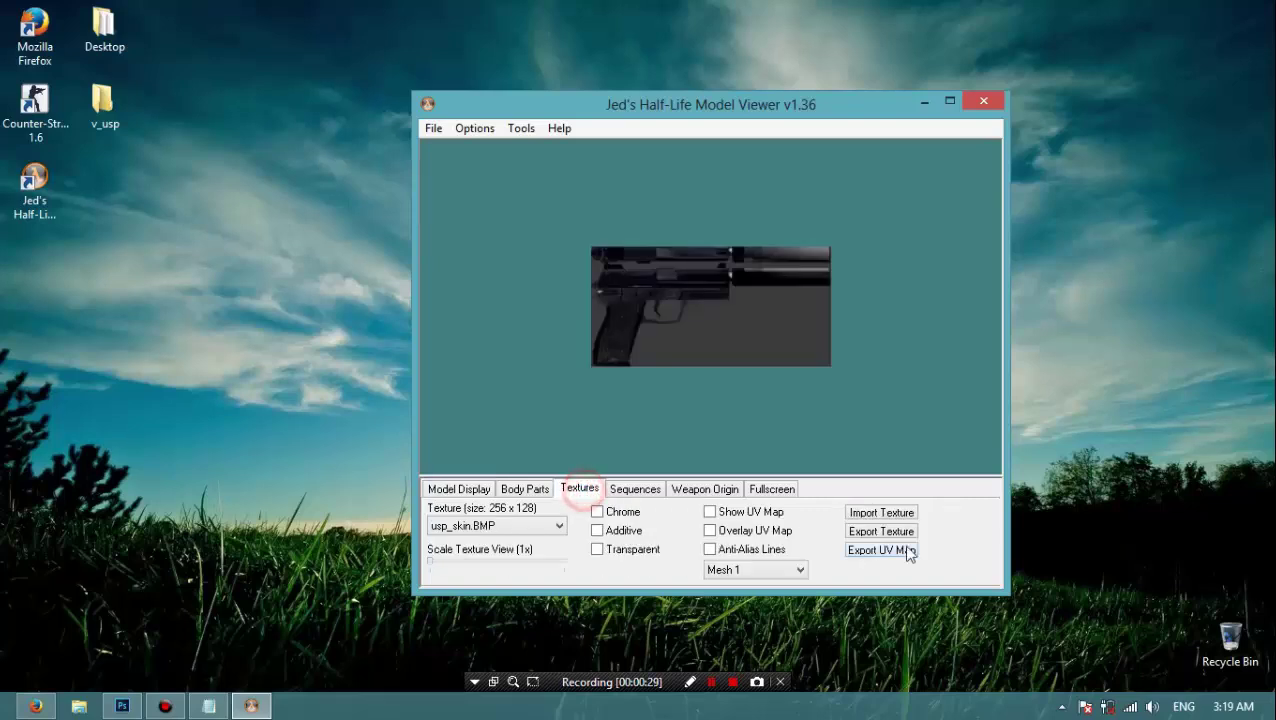
pyautogui.click(890, 527)
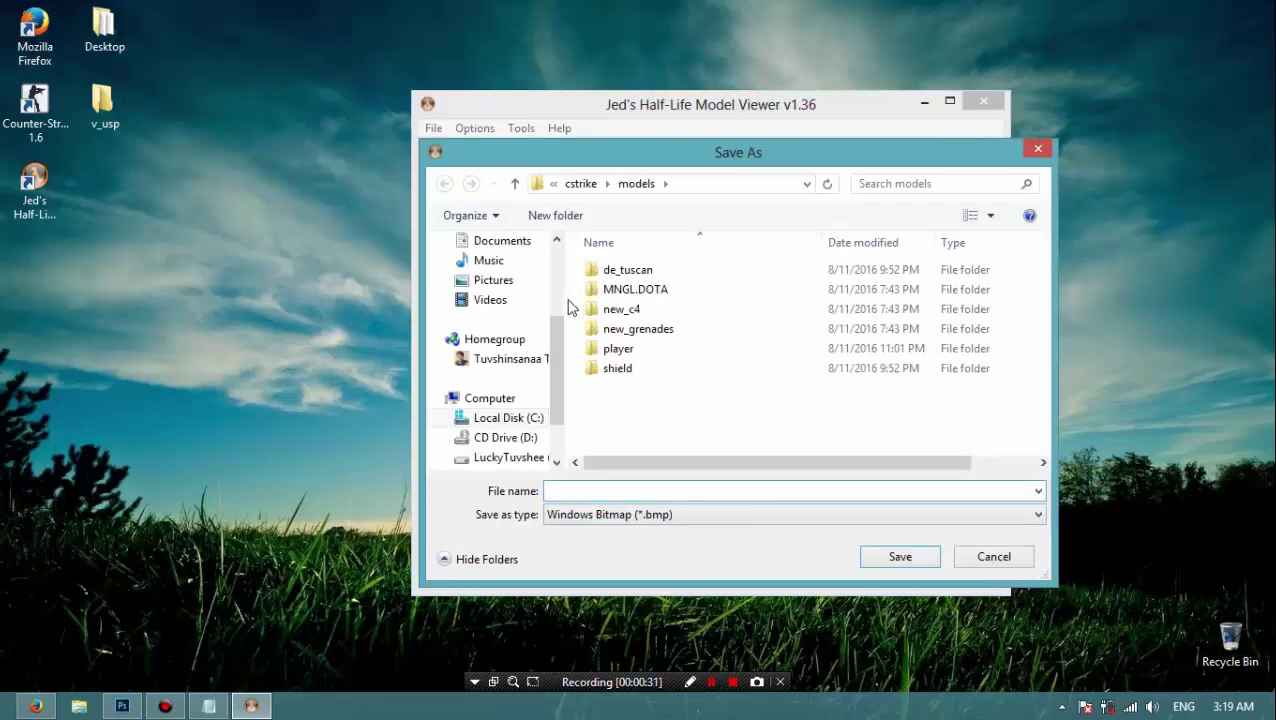
pyautogui.moveTo(558, 333); pyautogui.dragTo(552, 233)
pyautogui.click(485, 270)
pyautogui.click(635, 489)
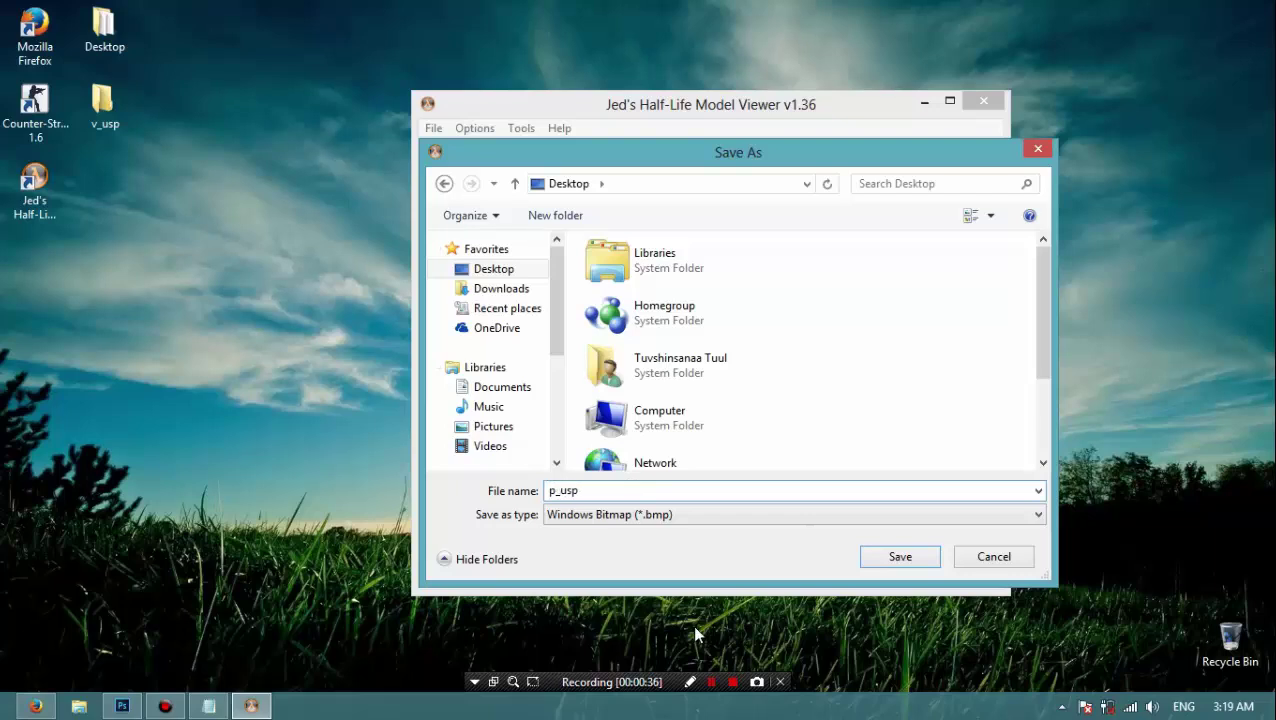
pyautogui.click(895, 560)
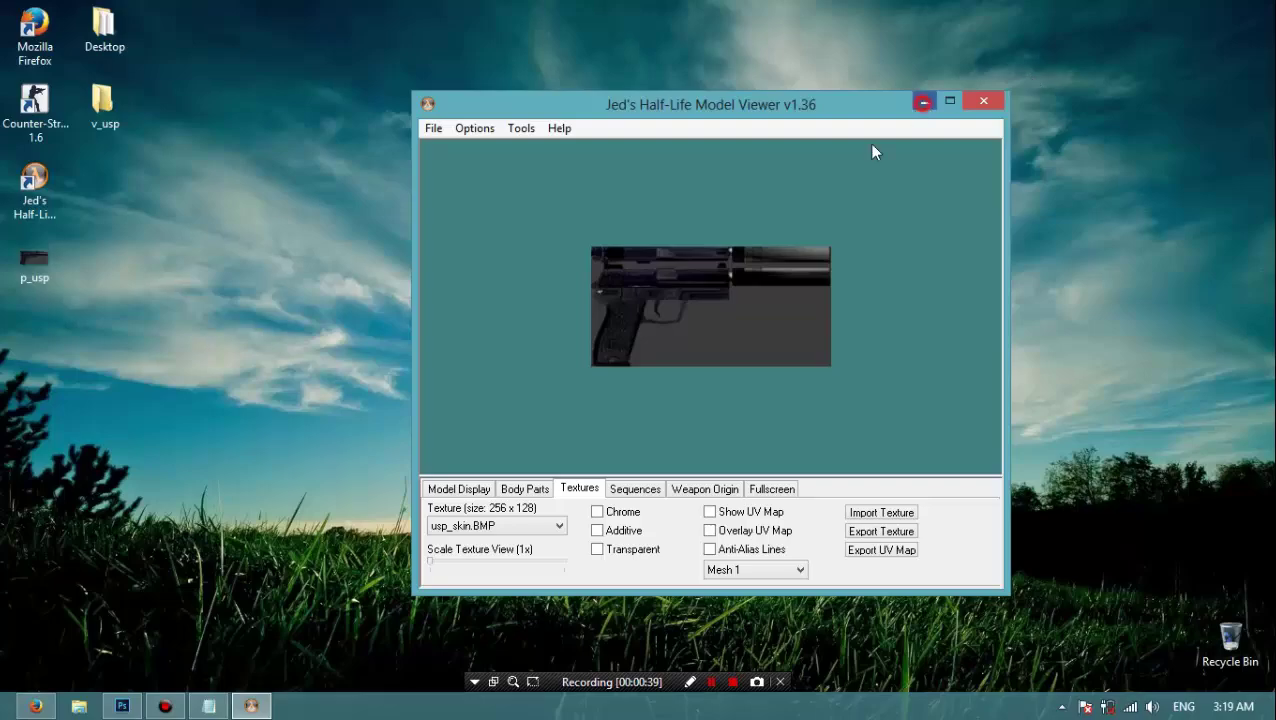
# - Minimize the model viewer, switch to Photoshop and open the p_usp bitmap from the Desktop
pyautogui.click(924, 101)
pyautogui.click(122, 706)
pyautogui.click(53, 12)
pyautogui.click(354, 298)
pyautogui.doubleClick(354, 299)
pyautogui.scroll(-5, 345, 256)
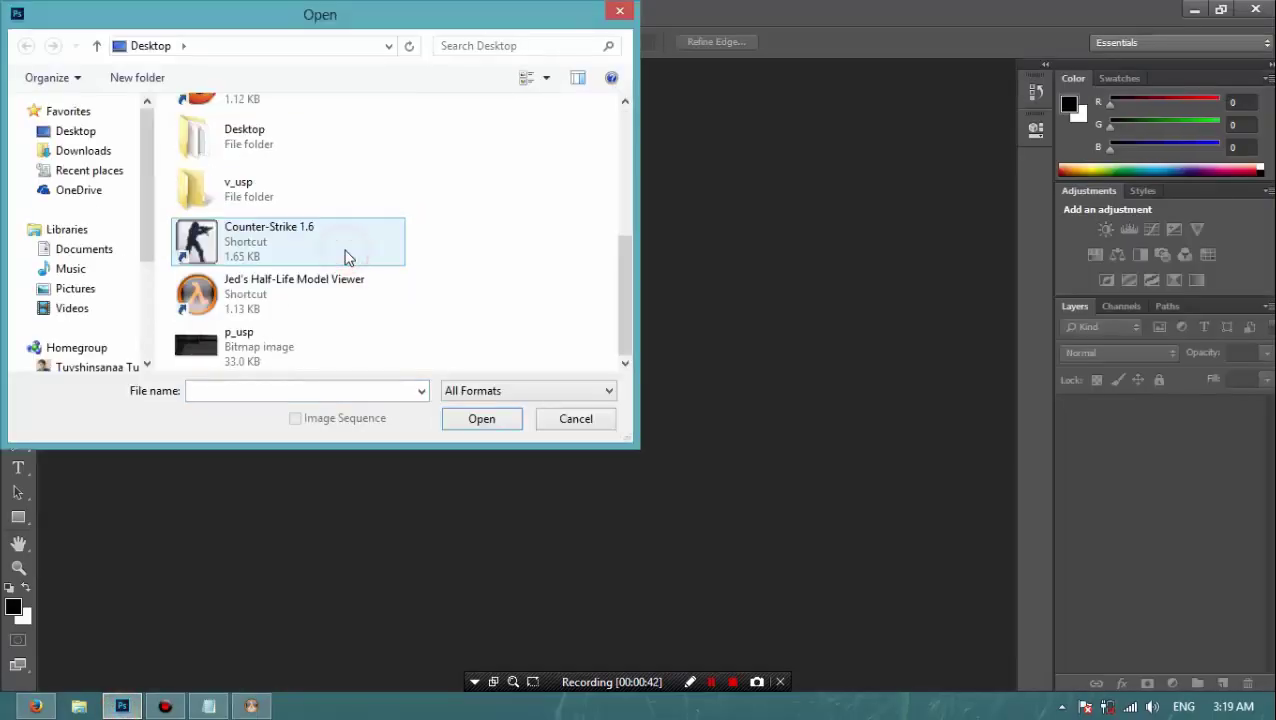
pyautogui.doubleClick(290, 347)
# - Open the Backgr image from the v_usp folder on the Desktop
pyautogui.click(53, 12)
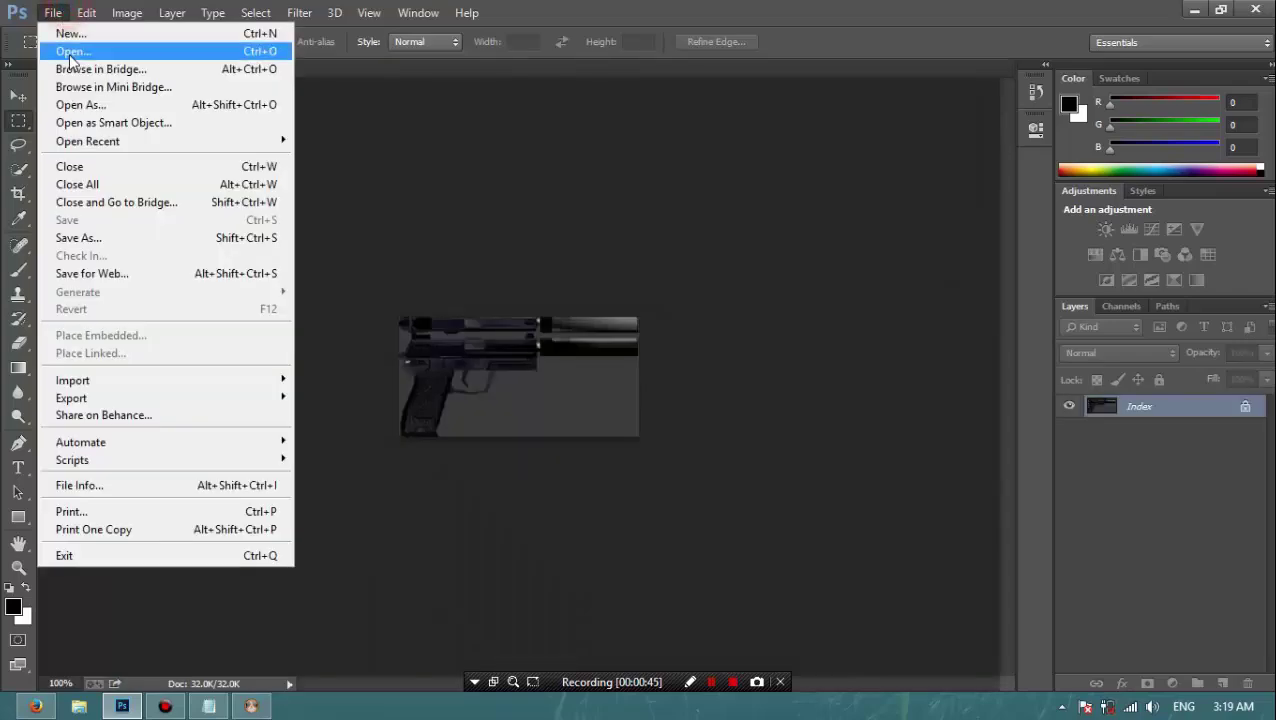
pyautogui.click(68, 46)
pyautogui.scroll(-3, 245, 250)
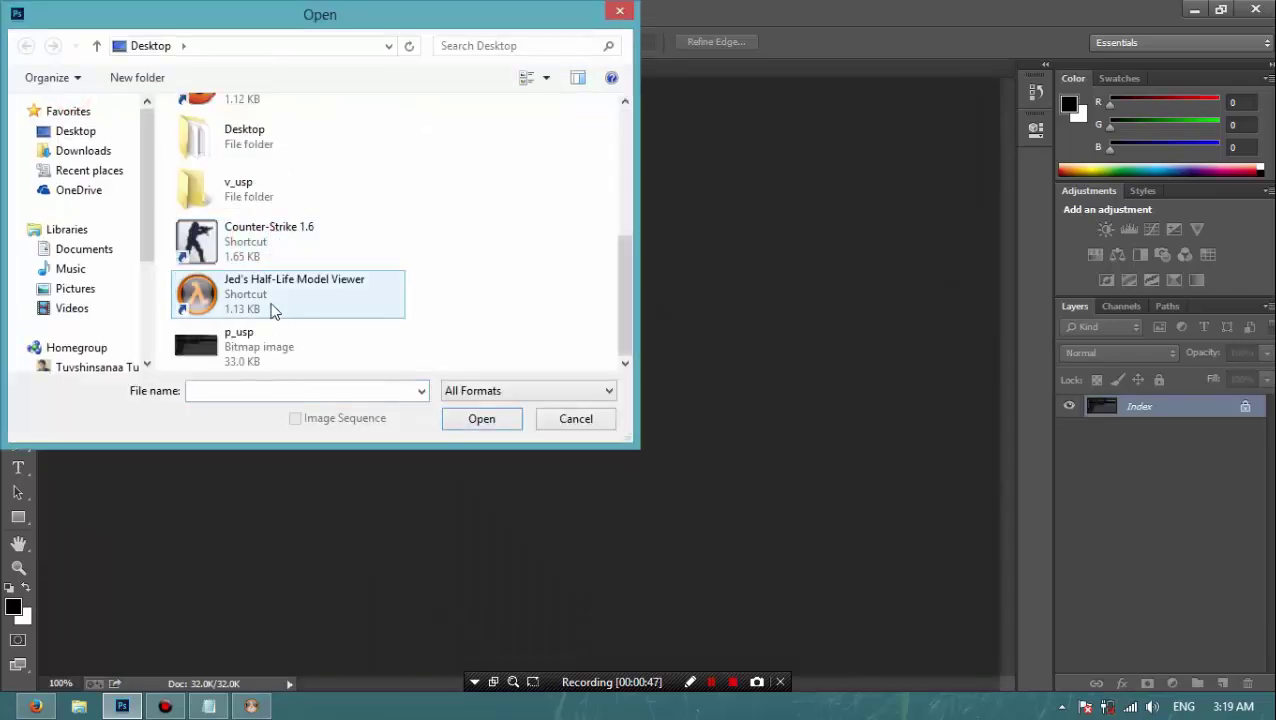
pyautogui.doubleClick(281, 193)
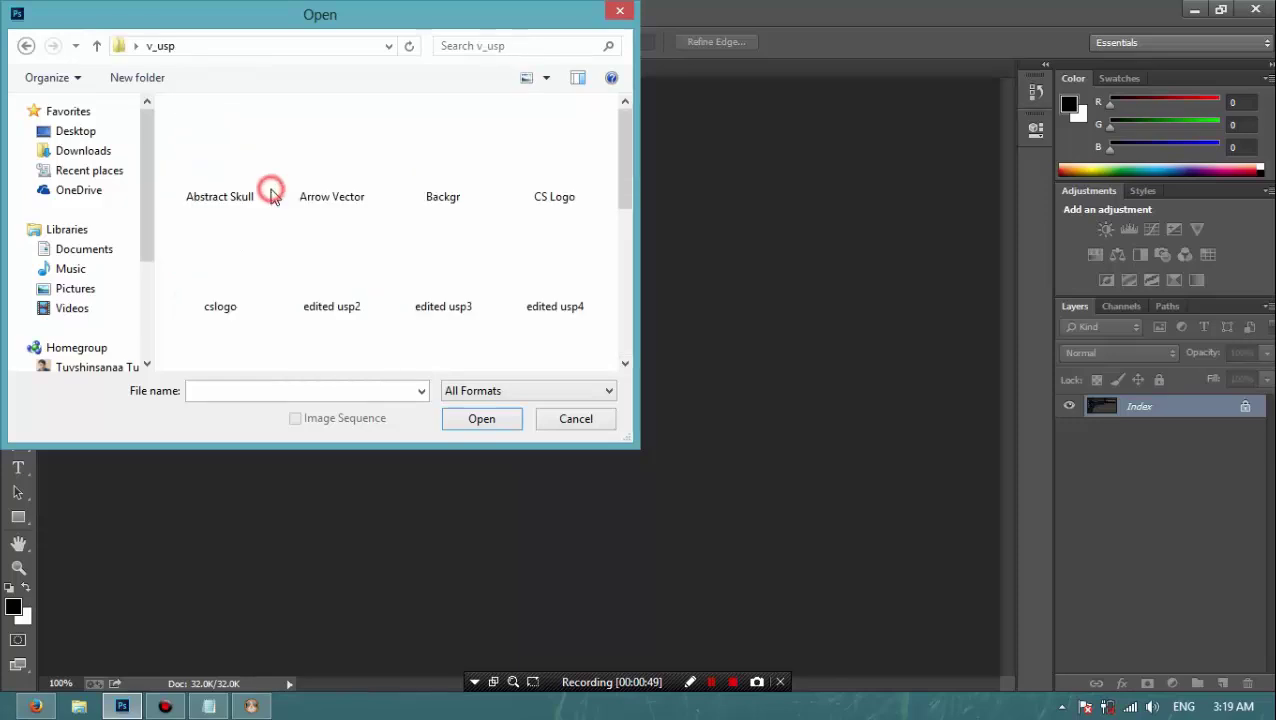
pyautogui.doubleClick(473, 149)
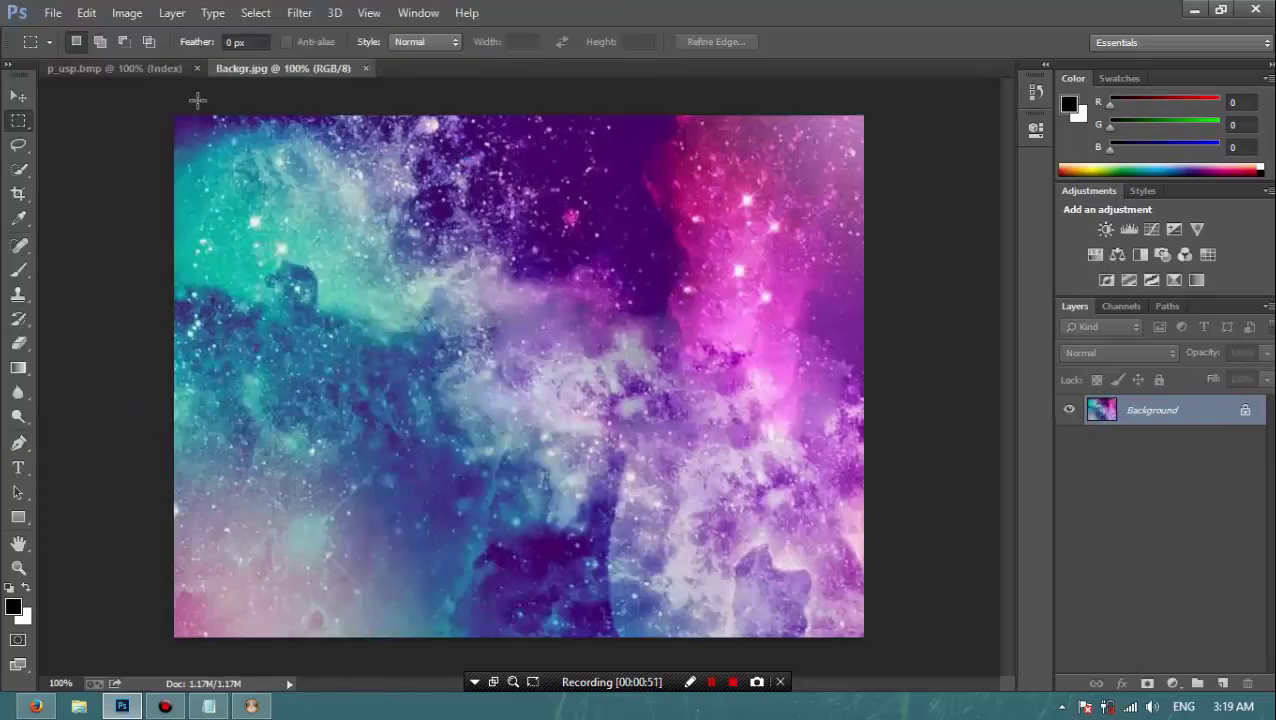
# - Return to p_usp.bmp and convert it from indexed colour to RGB Color mode
pyautogui.click(150, 69)
pyautogui.hotkey('ctrl', '+')
pyautogui.hotkey('ctrl', '+')
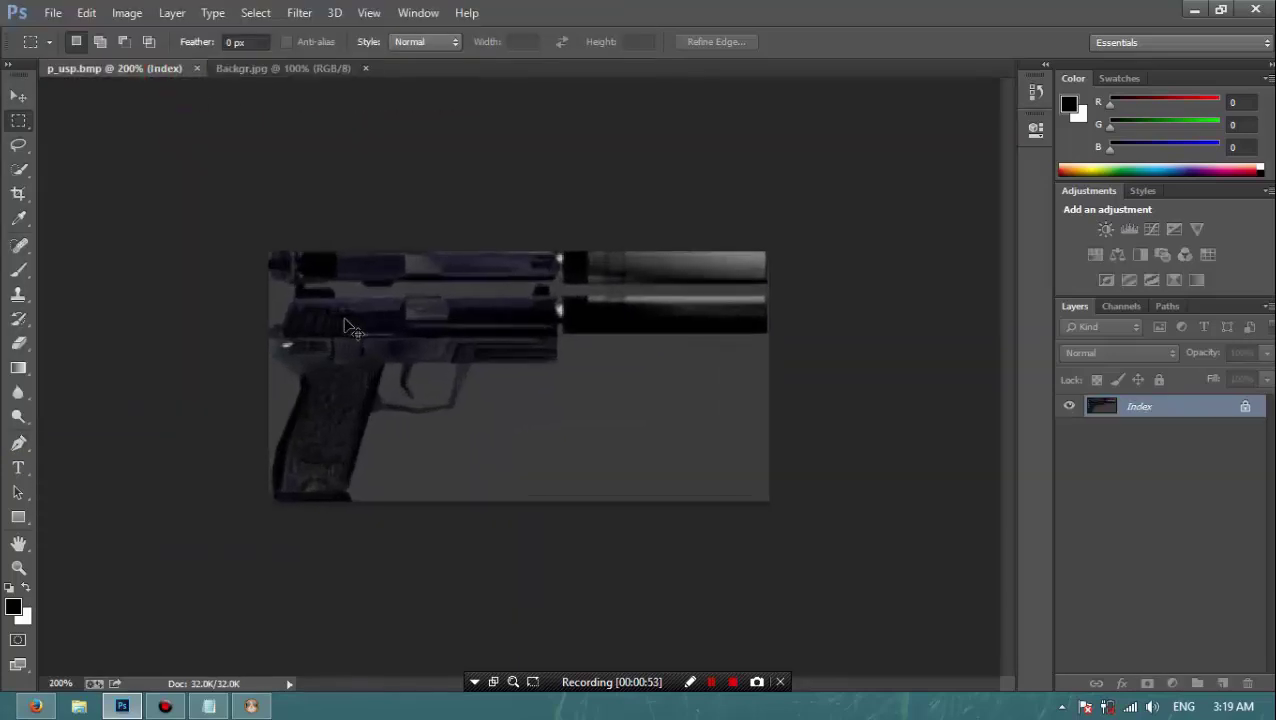
pyautogui.click(126, 12)
pyautogui.moveTo(128, 37)
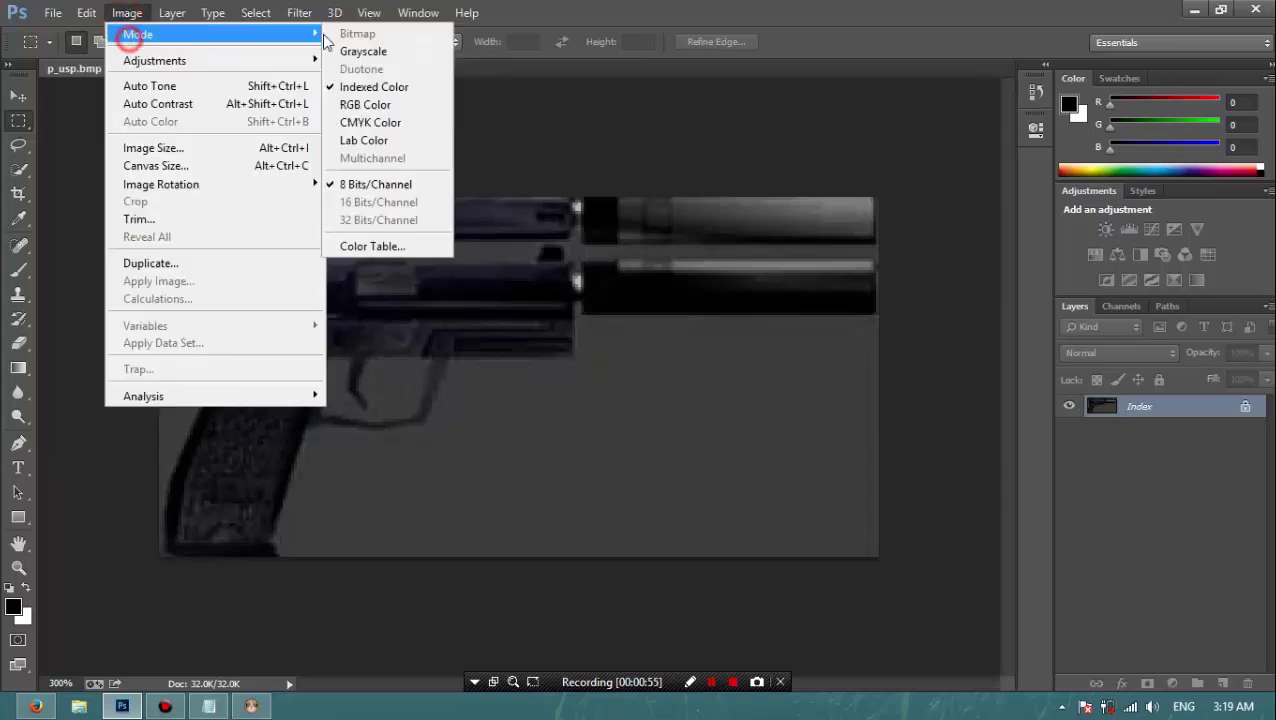
pyautogui.click(378, 105)
# - Copy the whole Backgr image and paste it into p_usp.bmp as a new layer
pyautogui.click(322, 69)
pyautogui.hotkey('ctrl', 'a')
pyautogui.click(140, 70)
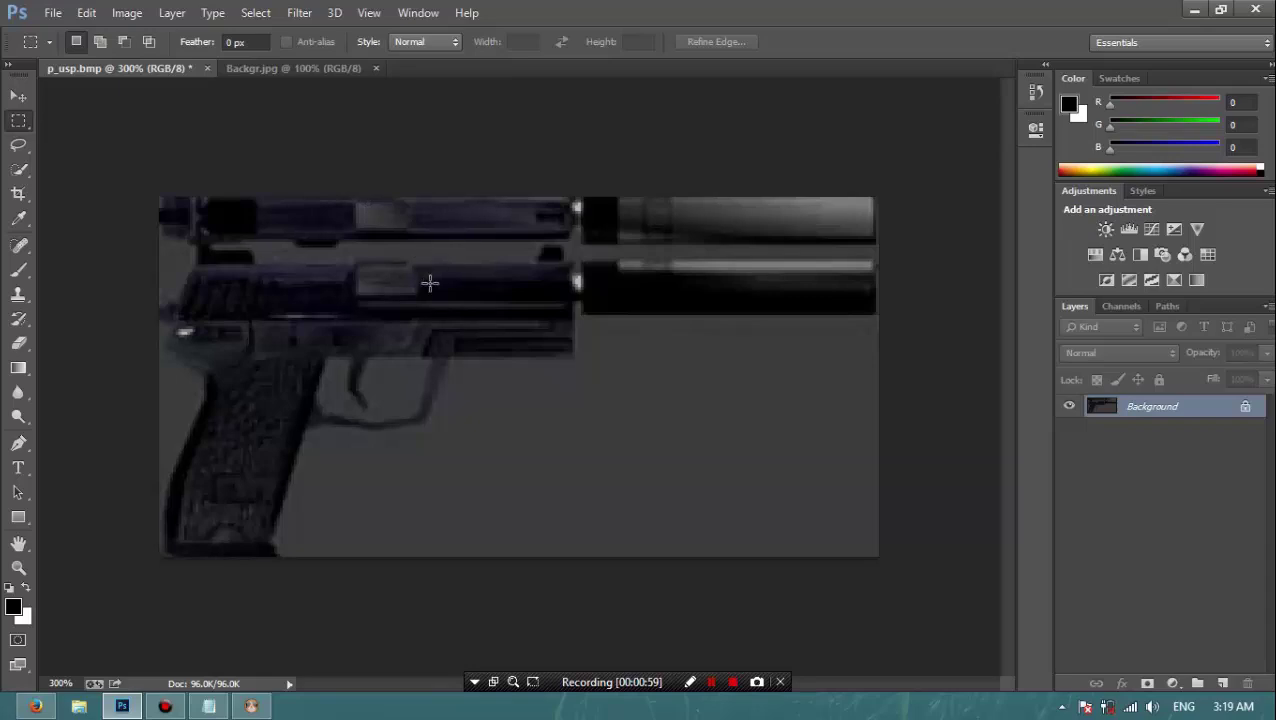
pyautogui.hotkey('ctrl', 'v')
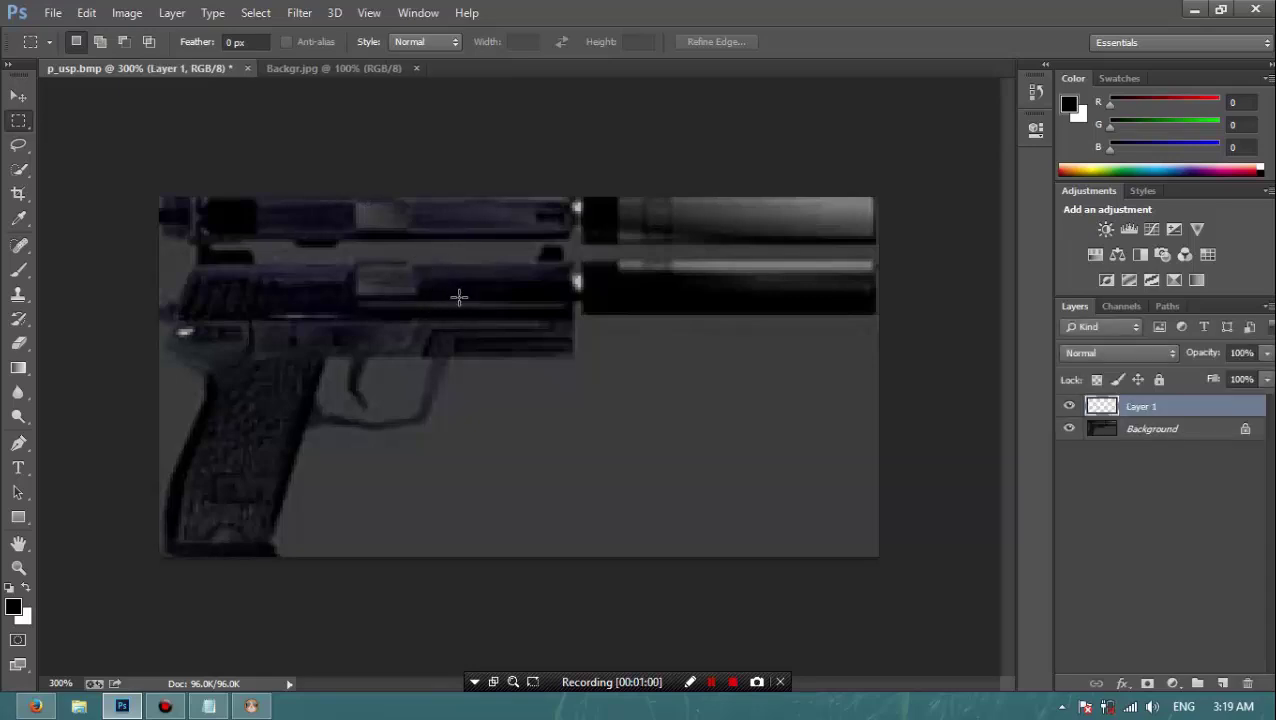
# - Scale the pasted galaxy layer to about 35% and position it so that it covers the whole pistol texture
pyautogui.hotkey('ctrl', 't')
pyautogui.moveTo(159, 197); pyautogui.dragTo(807, 497)
pyautogui.moveTo(852, 607); pyautogui.dragTo(242, 167)
pyautogui.moveTo(108, 160); pyautogui.dragTo(270, 285)
pyautogui.moveTo(419, 370); pyautogui.dragTo(314, 278)
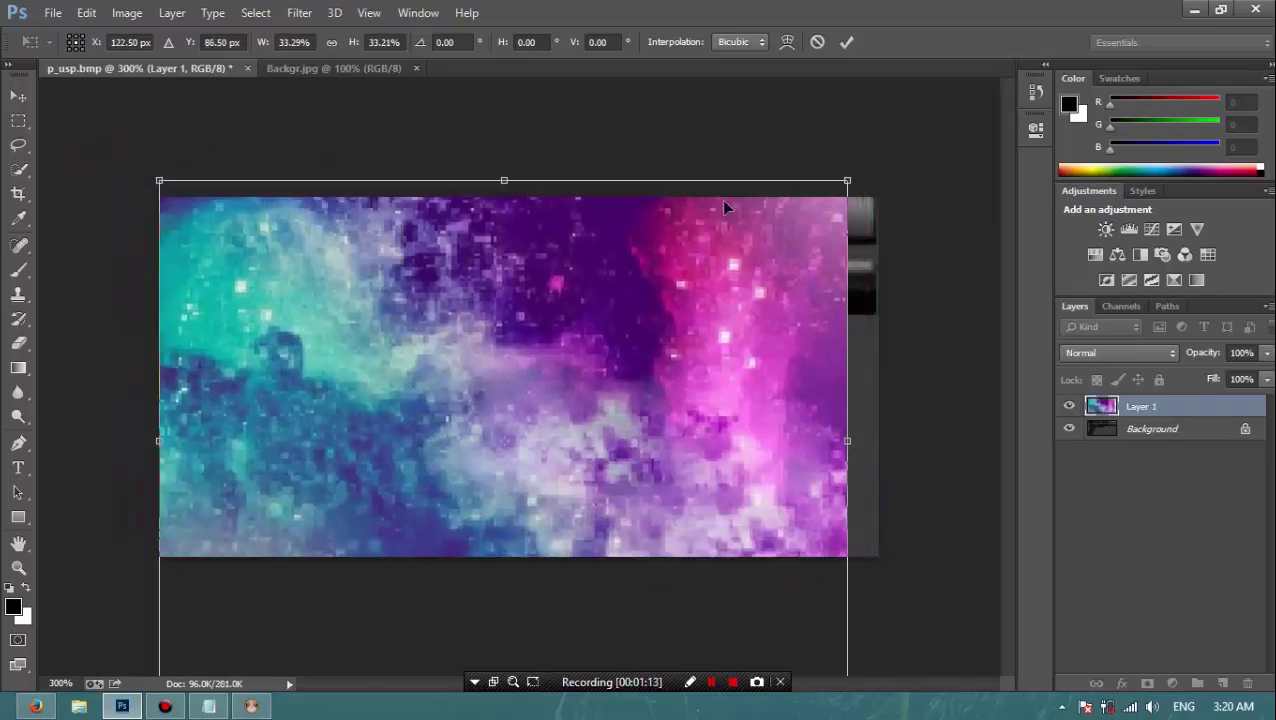
pyautogui.moveTo(848, 180); pyautogui.dragTo(891, 153)
pyautogui.moveTo(504, 313); pyautogui.dragTo(507, 270)
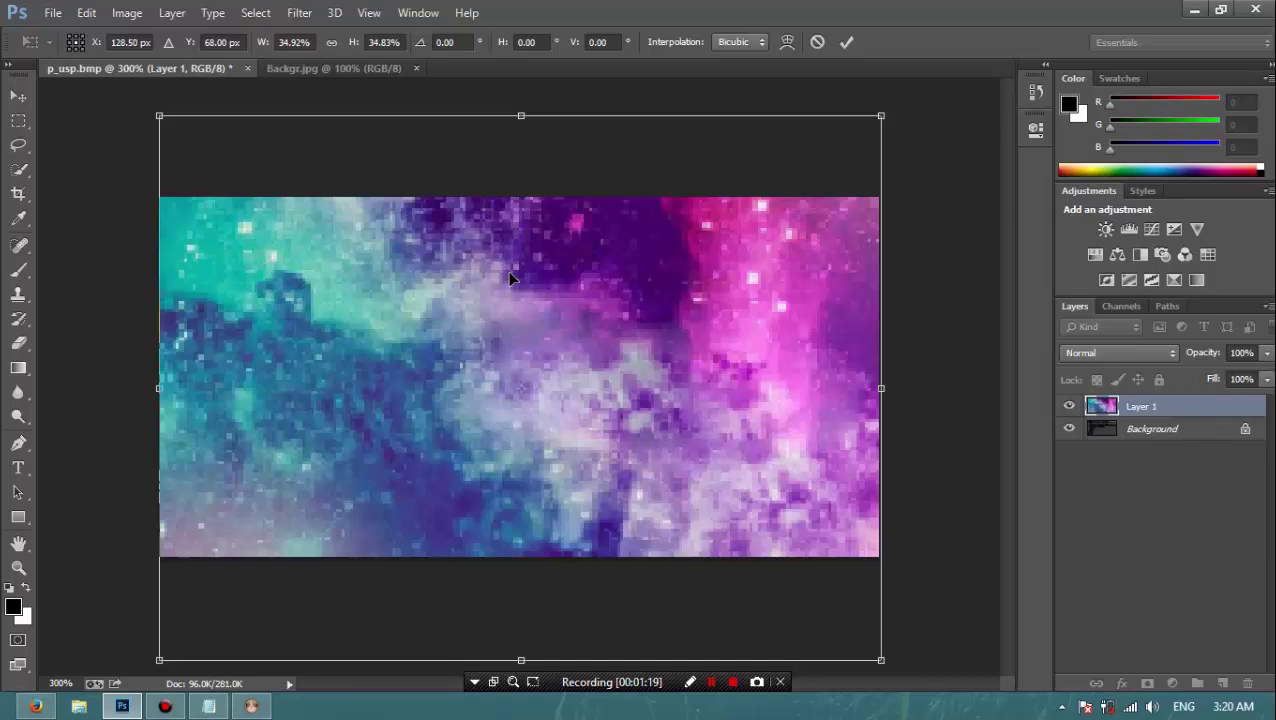
pyautogui.press('Return')
# - Invert the galaxy layer's colours and invert them back
pyautogui.hotkey('ctrl', 'i')
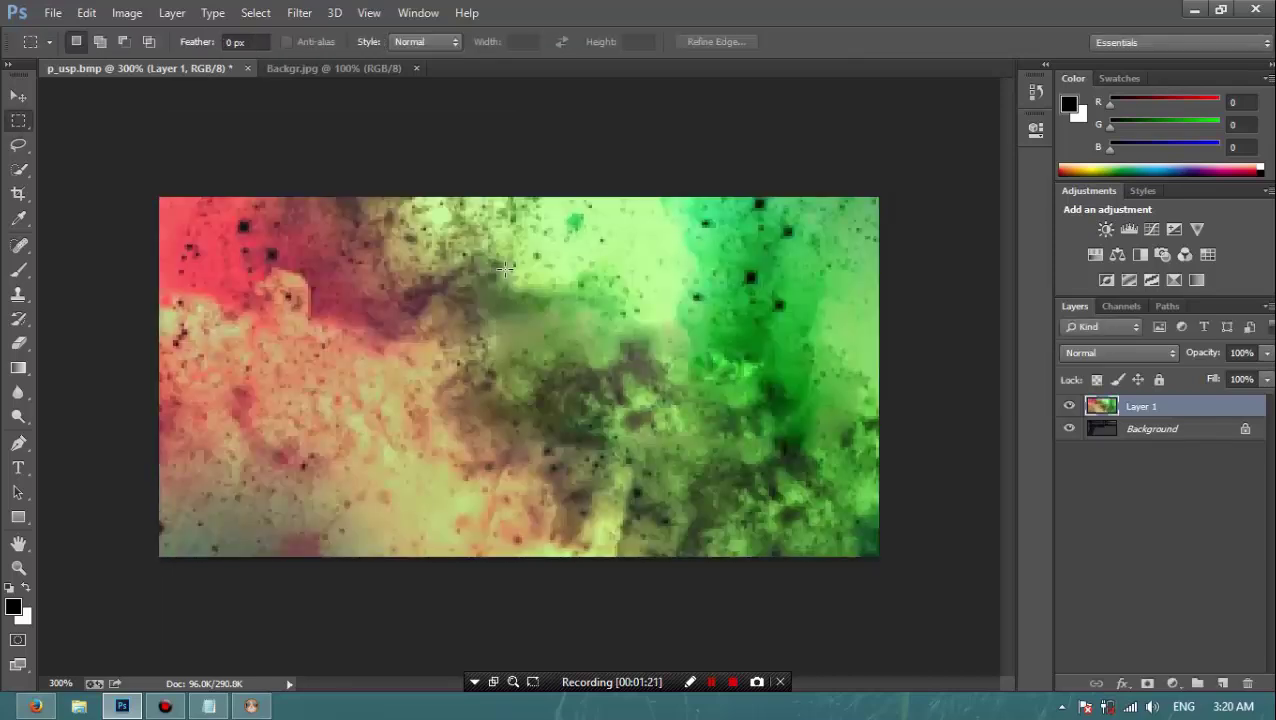
pyautogui.hotkey('ctrl', 'i')
# - Open the Abstract Skull image from the v_usp folder and place its artwork in p_usp.bmp as a new layer
pyautogui.hotkey('ctrl', 'o')
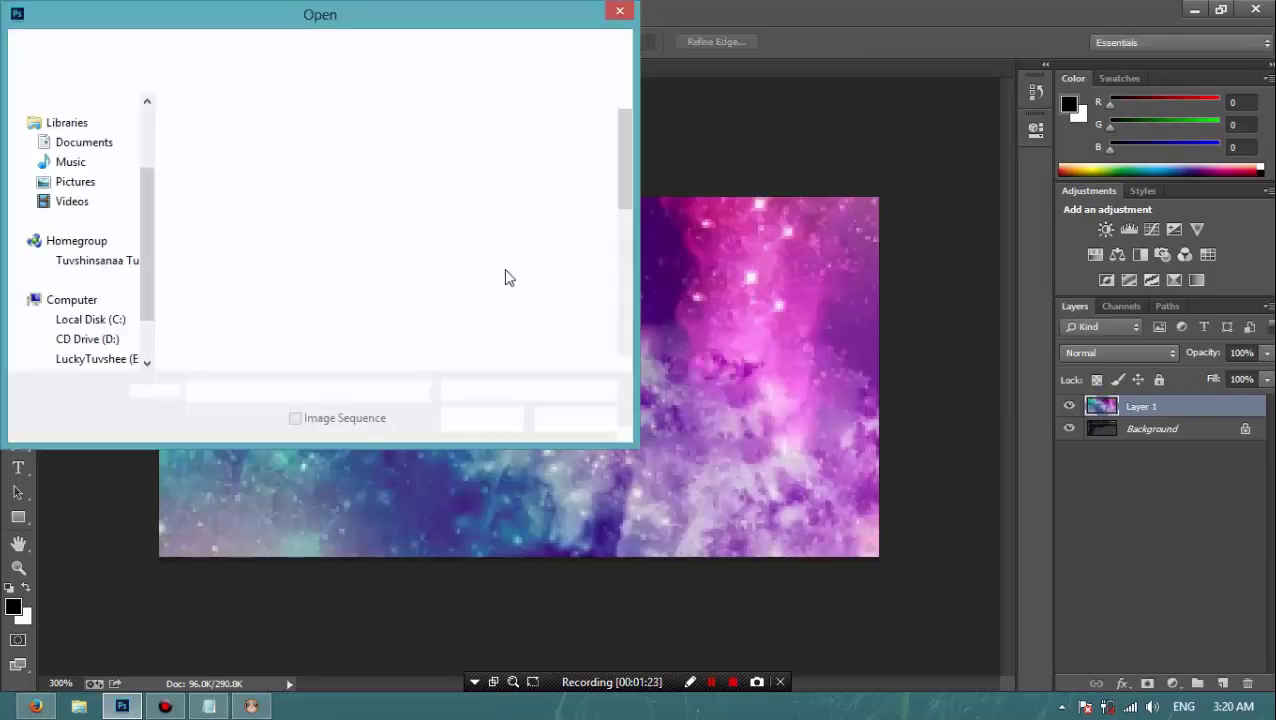
pyautogui.click(306, 157)
pyautogui.click(490, 200)
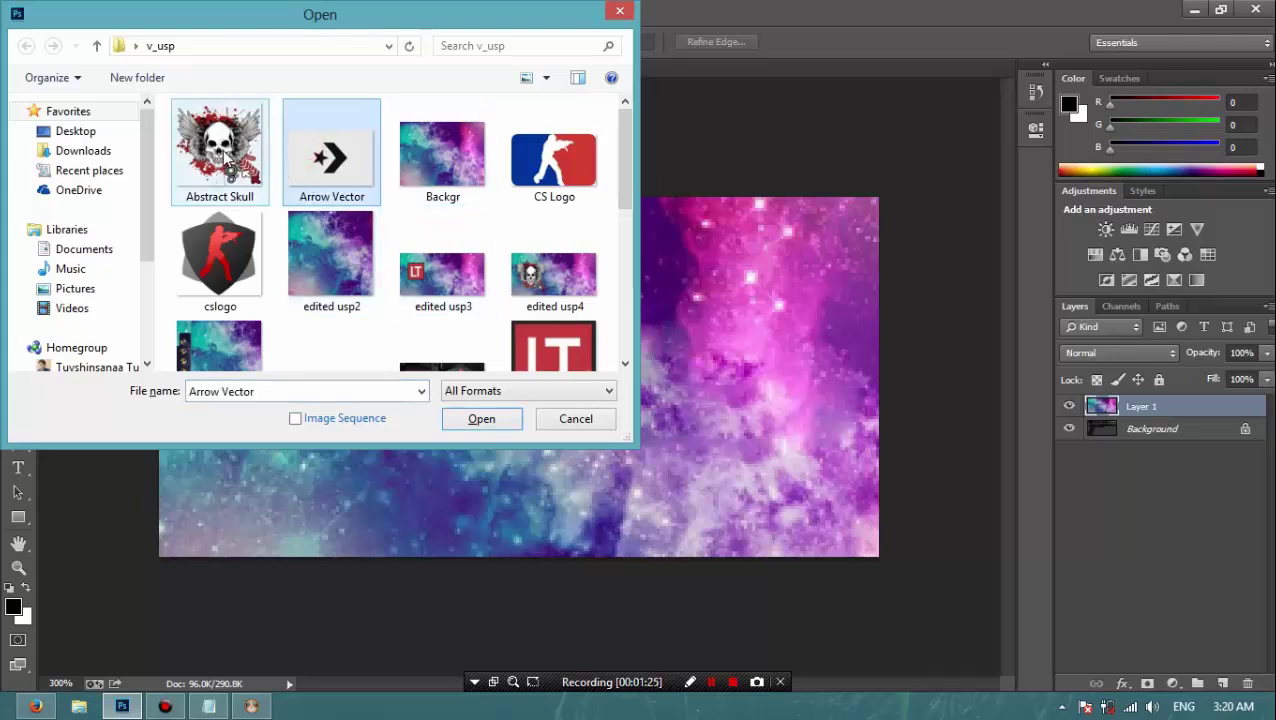
pyautogui.keyDown('ctrl'); pyautogui.click(219, 155); pyautogui.keyUp('ctrl')
pyautogui.press('Return')
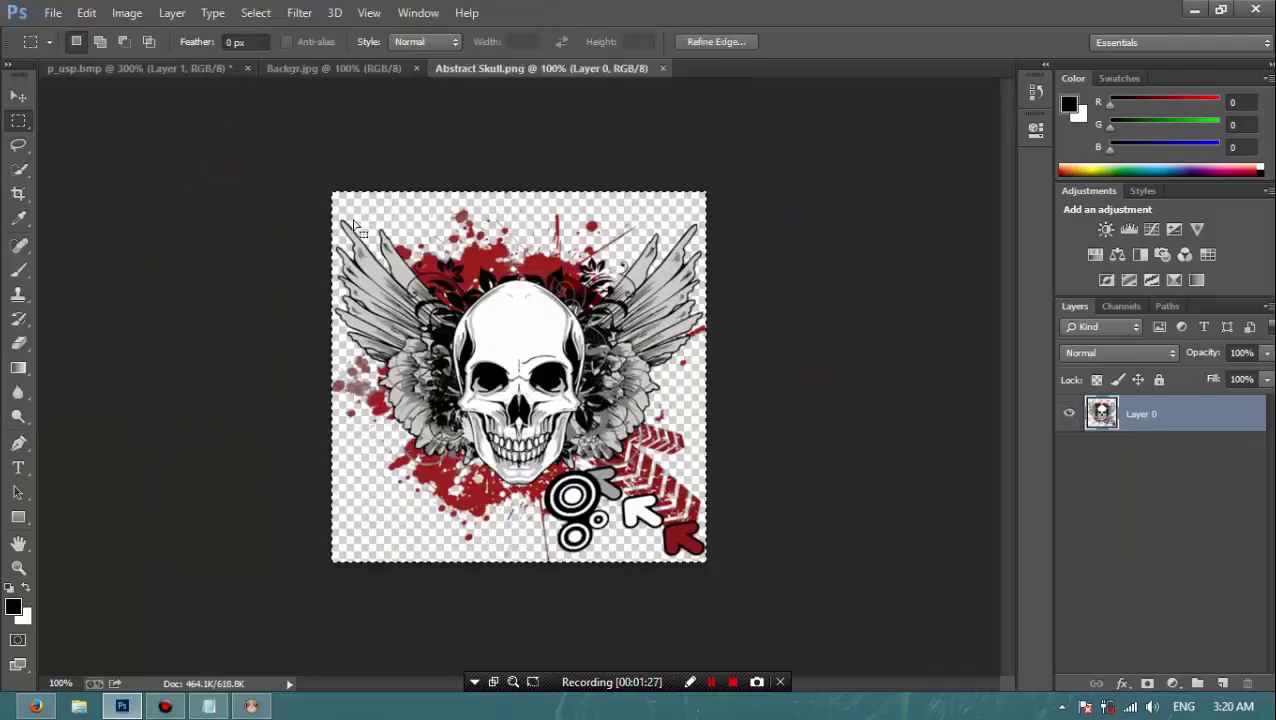
pyautogui.hotkey('ctrl', 'd')
pyautogui.click(18, 96)
pyautogui.moveTo(552, 400); pyautogui.dragTo(283, 423)
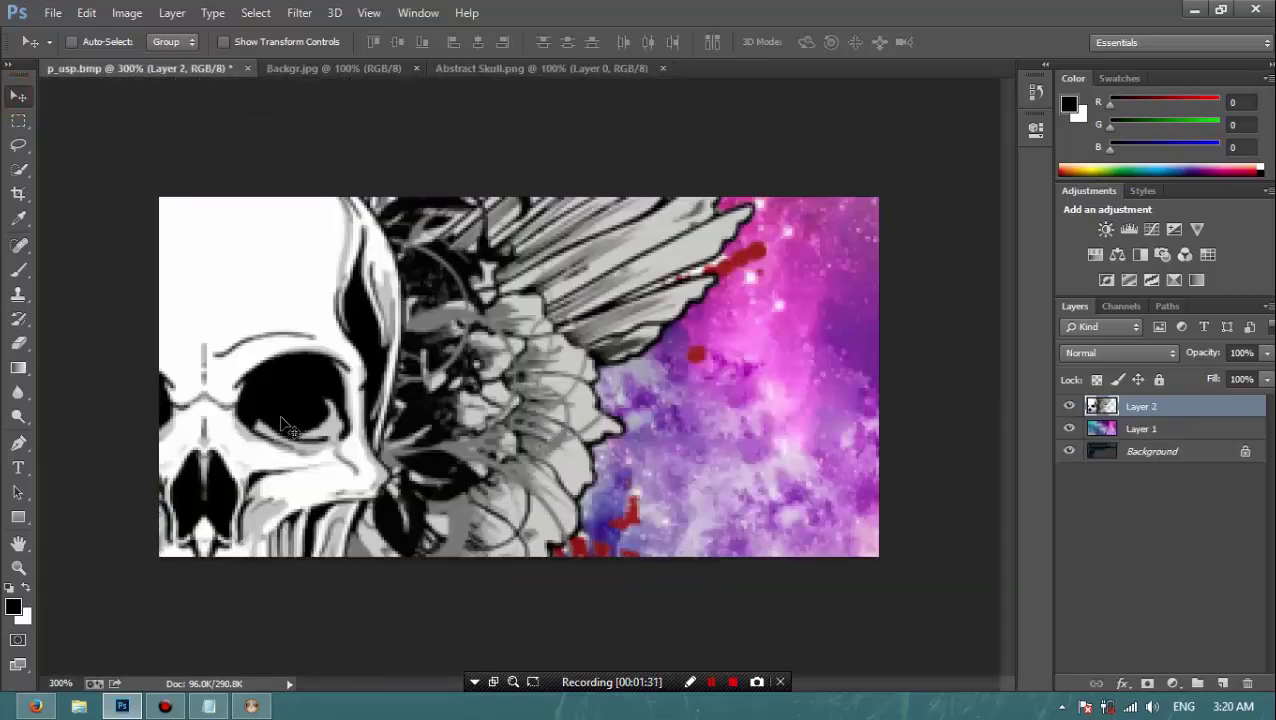
# - Shrink the winged skull until it fits inside the texture and place it left of centre with Free Transform
pyautogui.hotkey('ctrl', 't')
pyautogui.moveTo(310, 365); pyautogui.dragTo(912, 654)
pyautogui.moveTo(143, 163); pyautogui.dragTo(283, 255)
pyautogui.moveTo(549, 385); pyautogui.dragTo(466, 385)
pyautogui.moveTo(283, 255); pyautogui.dragTo(291, 271)
pyautogui.press('Return')
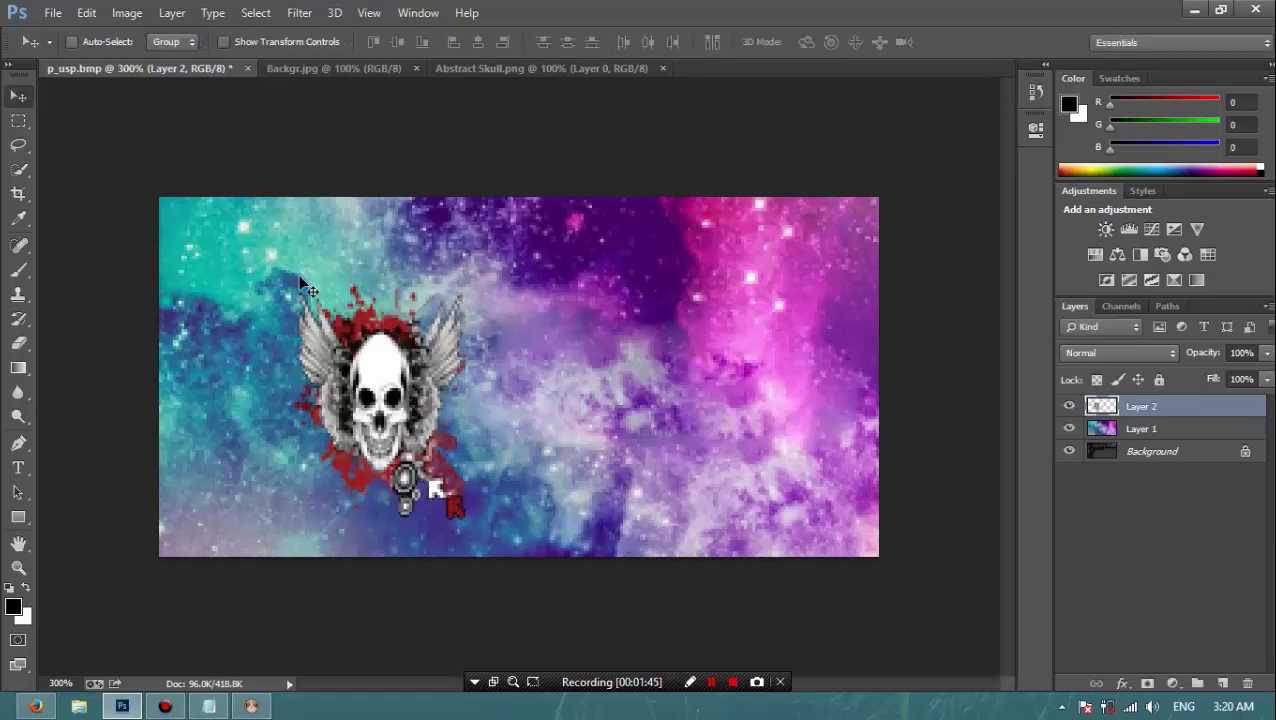
# - Move the skull to the texture's lower-left area over the pistol grip and reduce its size a little further
pyautogui.hotkey('ctrl', 't')
pyautogui.moveTo(360, 364); pyautogui.dragTo(272, 388)
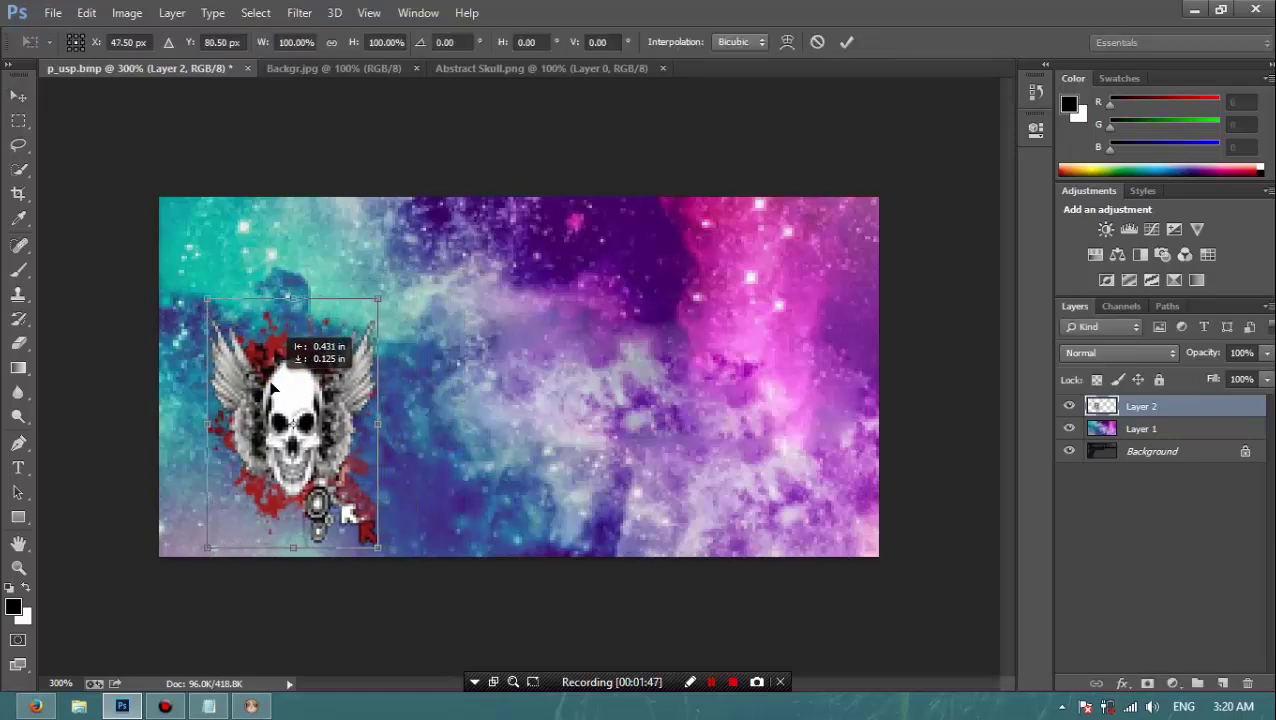
pyautogui.moveTo(372, 540); pyautogui.dragTo(322, 497)
pyautogui.press('Return')
pyautogui.hotkey('ctrl', 't')
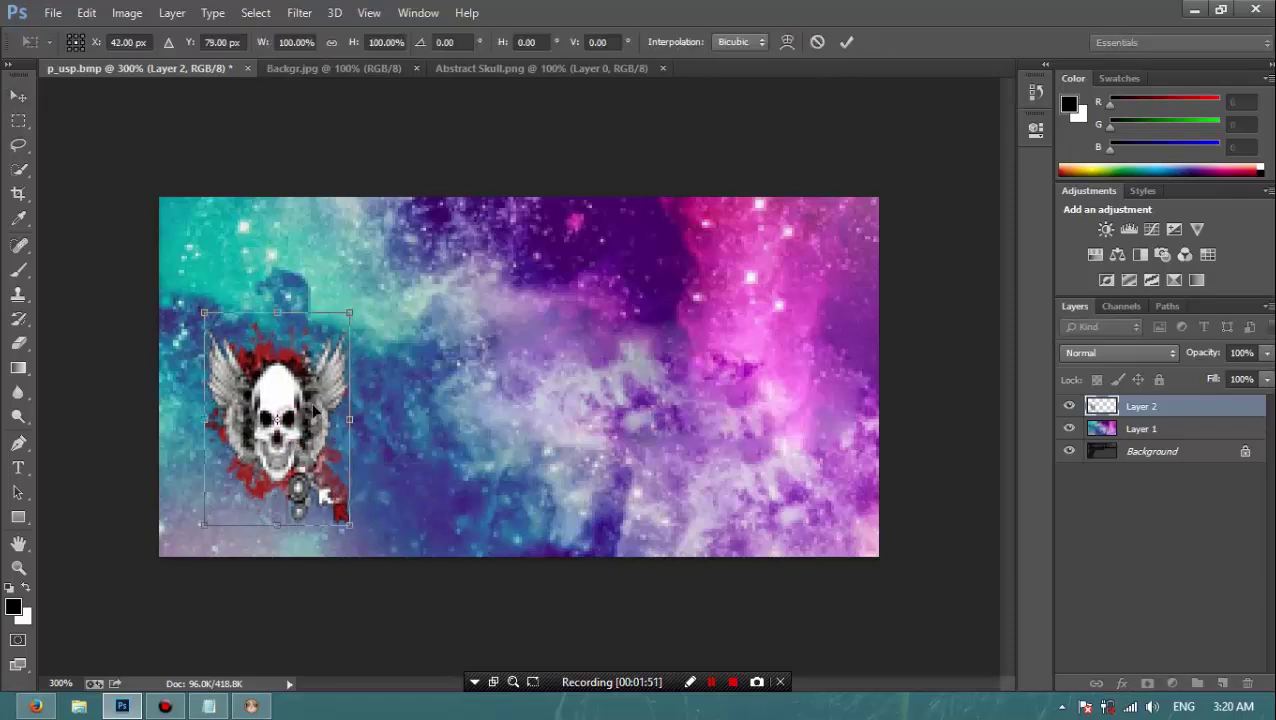
pyautogui.moveTo(280, 317); pyautogui.dragTo(280, 311)
pyautogui.moveTo(262, 385); pyautogui.dragTo(258, 402)
pyautogui.press('Return')
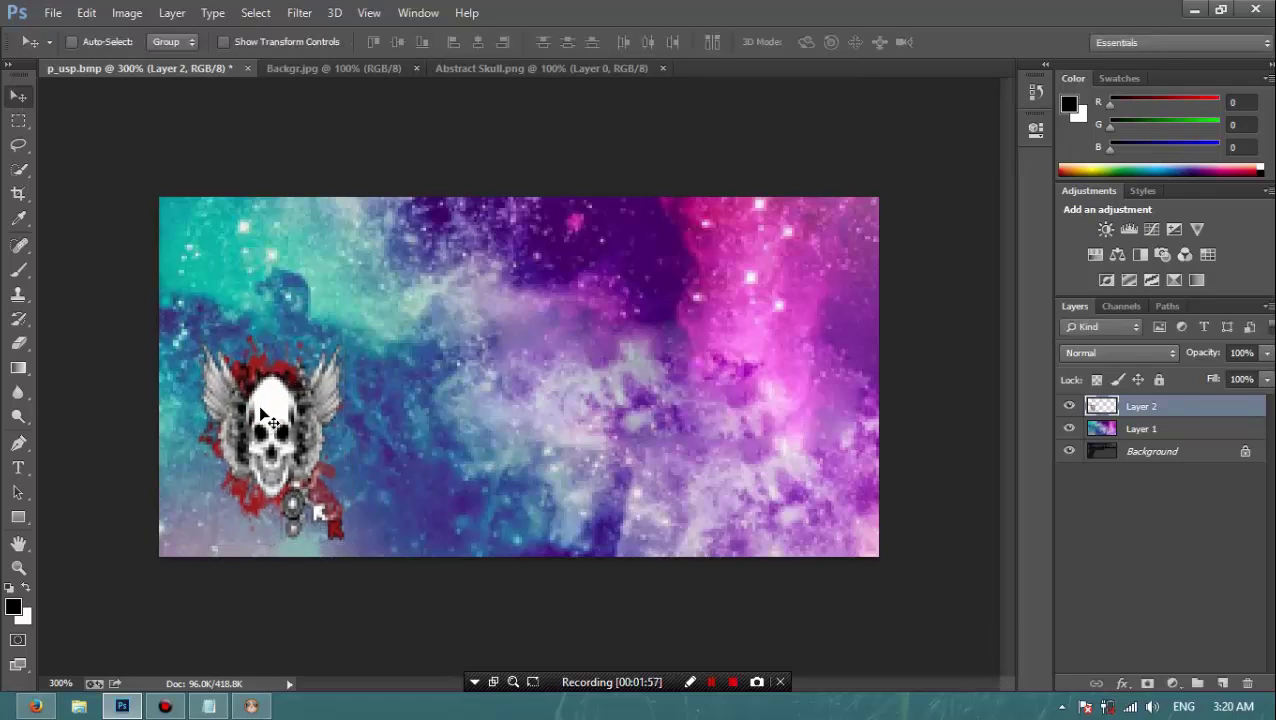
# - Open LuckyTuvshee.com_Logo from the v_usp folder, copy the logo and return to p_usp.bmp
pyautogui.hotkey('ctrl', 'o')
pyautogui.click(331, 255)
pyautogui.doubleClick(553, 345)
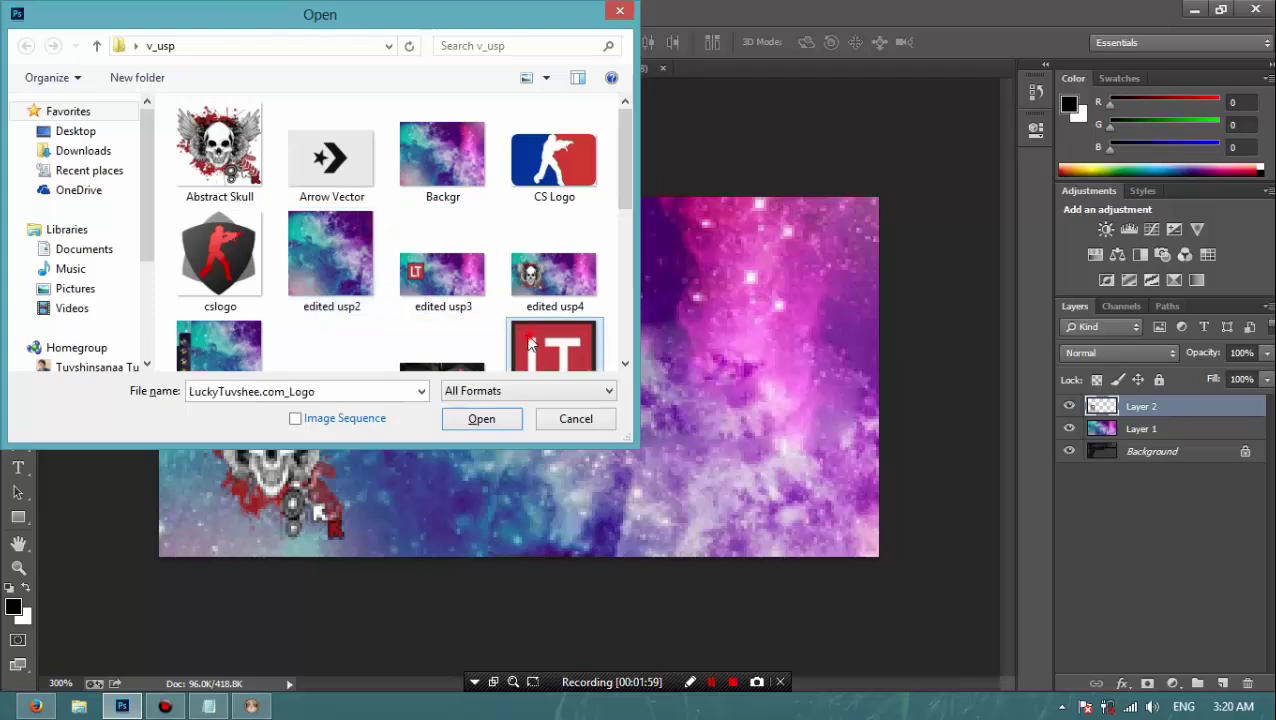
pyautogui.click(131, 68)
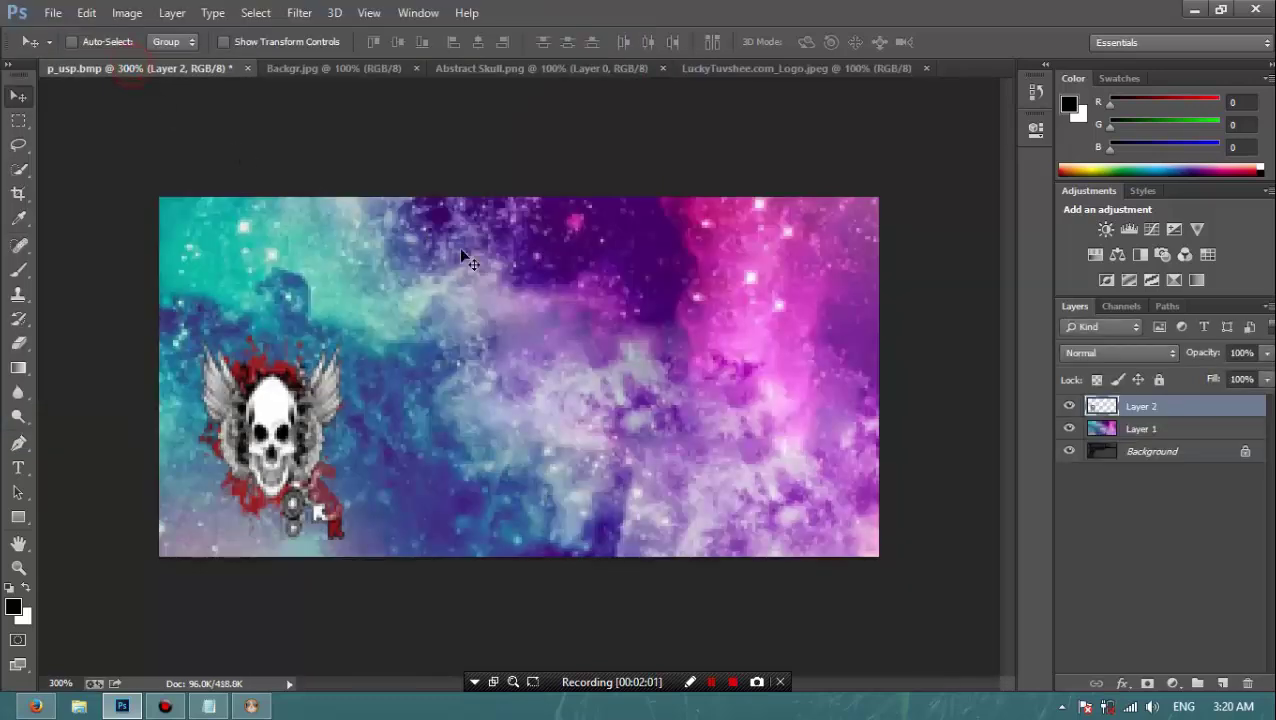
# - Paste the red LT logo as a new layer, scale it down and place it directly above the skull
pyautogui.hotkey('ctrl', 'v')
pyautogui.hotkey('ctrl', 't')
pyautogui.moveTo(336, 198); pyautogui.dragTo(259, 287)
pyautogui.press('Return')
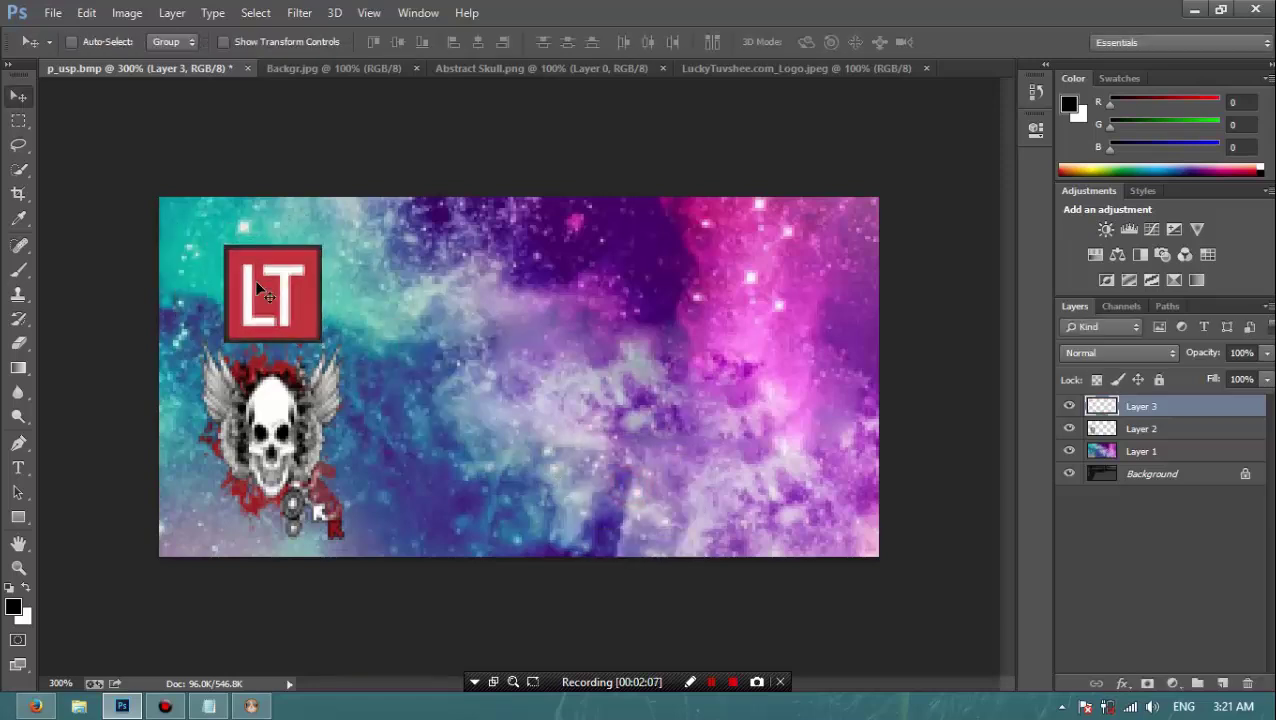
# - Try nudging the LT logo slightly up and to the left above the skull
pyautogui.press('Up')
pyautogui.press('Up')
pyautogui.press('Left')
pyautogui.press('Left')
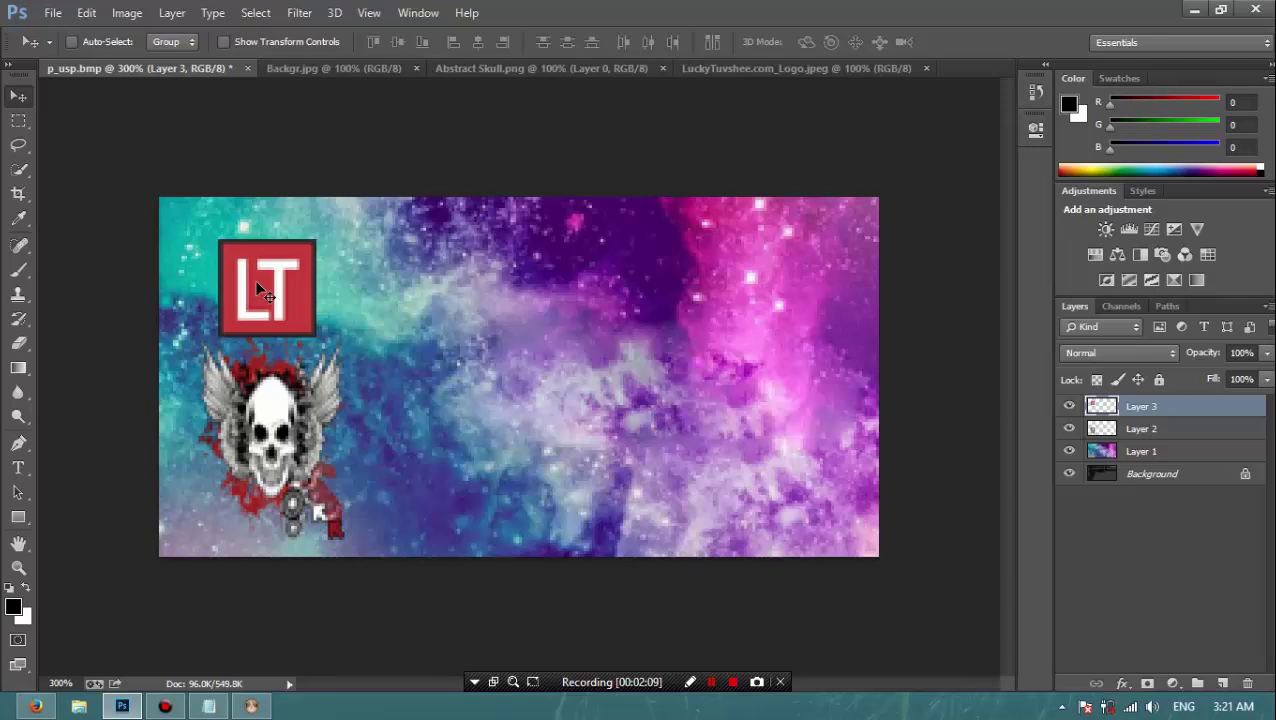
pyautogui.click(53, 12)
pyautogui.click(86, 12)
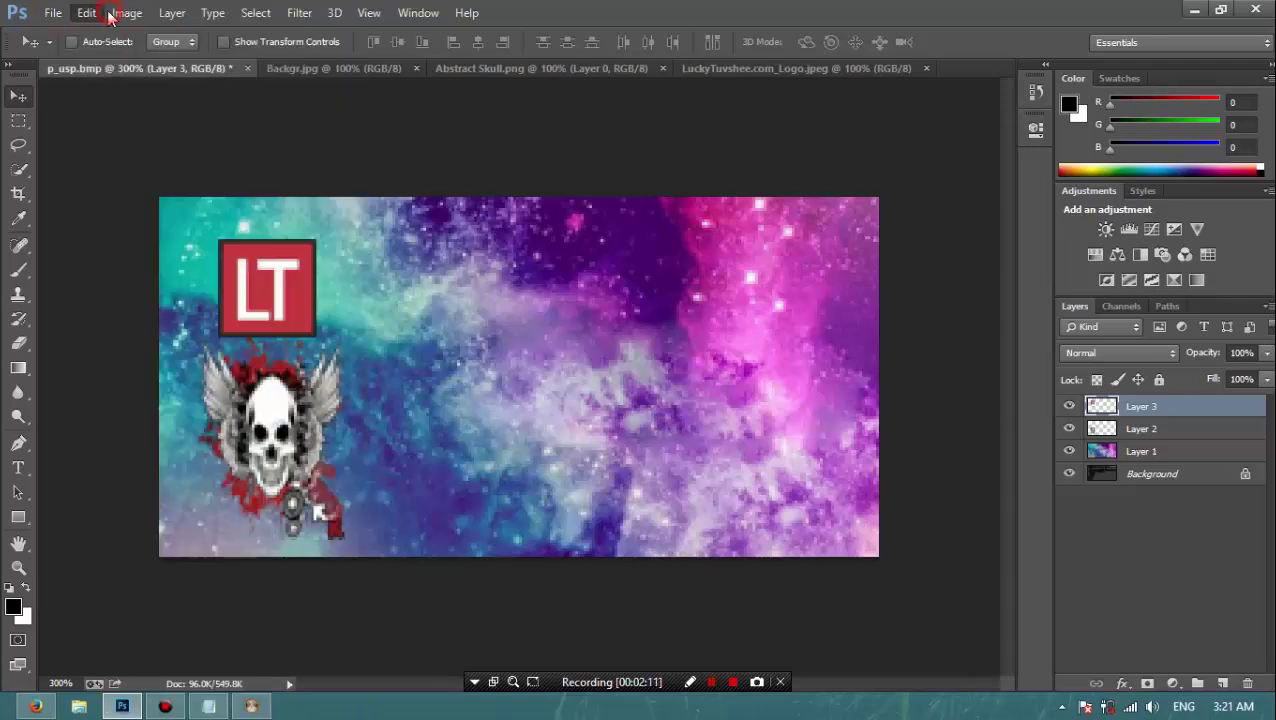
pyautogui.click(126, 12)
pyautogui.click(552, 338)
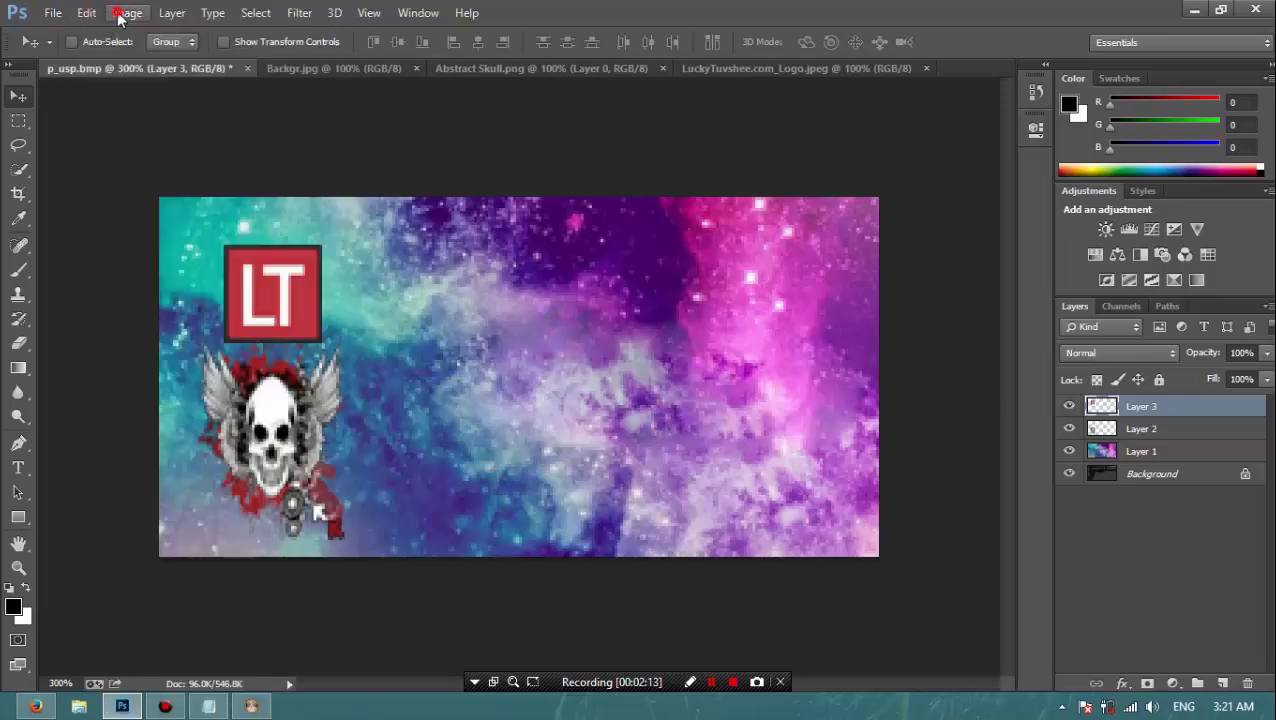
# - Convert p_usp.bmp to Indexed Color mode, flattening its layers
pyautogui.click(118, 14)
pyautogui.moveTo(150, 34)
pyautogui.click(380, 88)
pyautogui.click(612, 281)
pyautogui.click(757, 184)
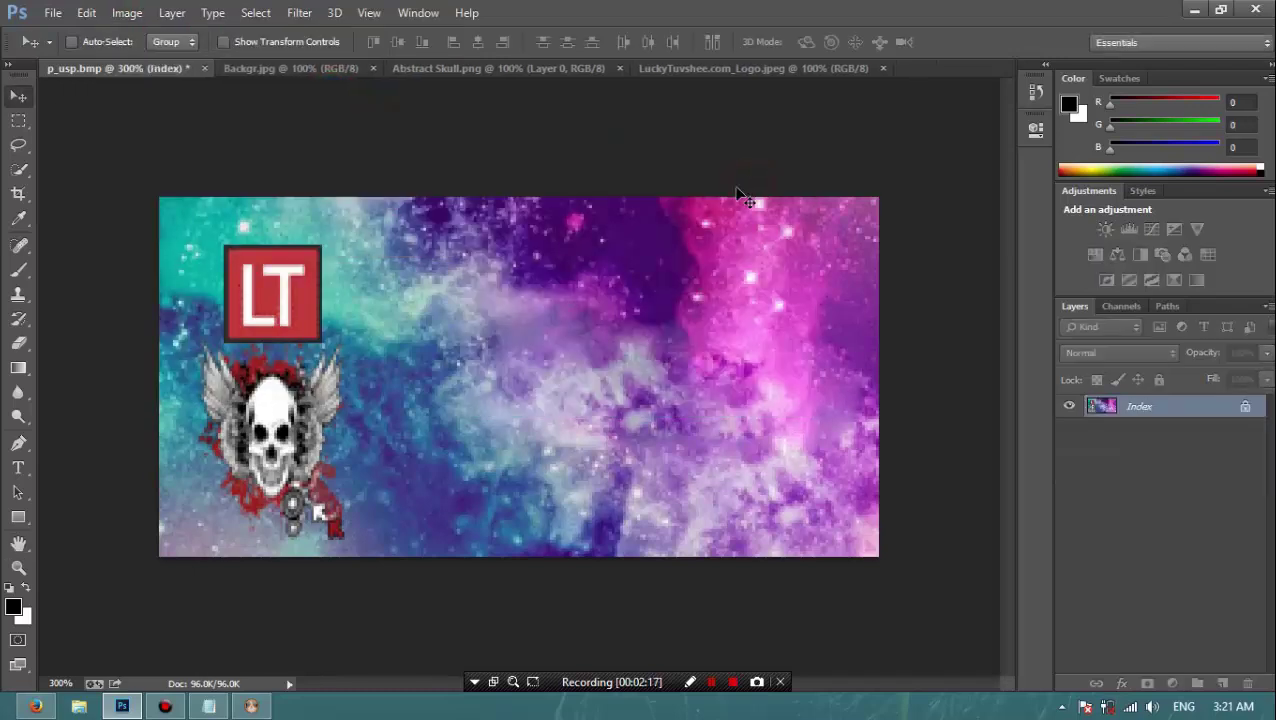
# - Save the indexed texture to the Desktop as a BMP copy named "edited p_usp"
pyautogui.click(48, 13)
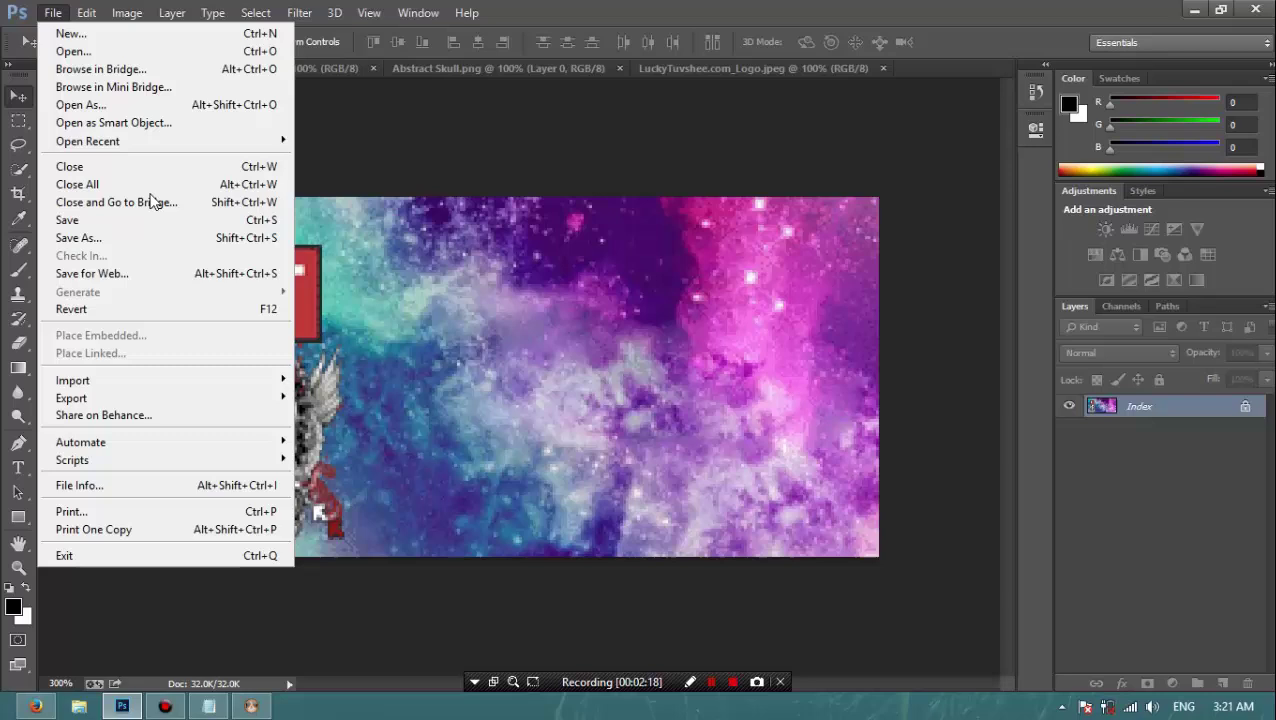
pyautogui.click(125, 244)
pyautogui.press('Home')
pyautogui.write('edited')
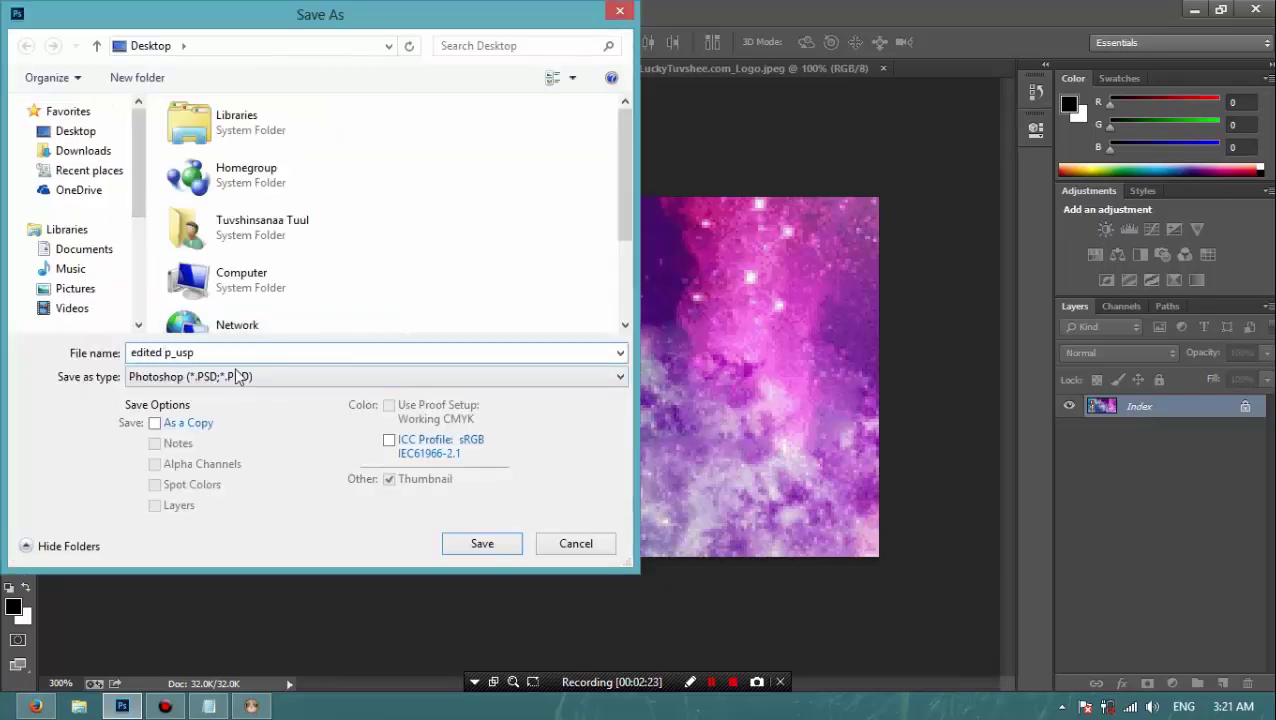
pyautogui.click(238, 376)
pyautogui.click(225, 420)
pyautogui.click(473, 540)
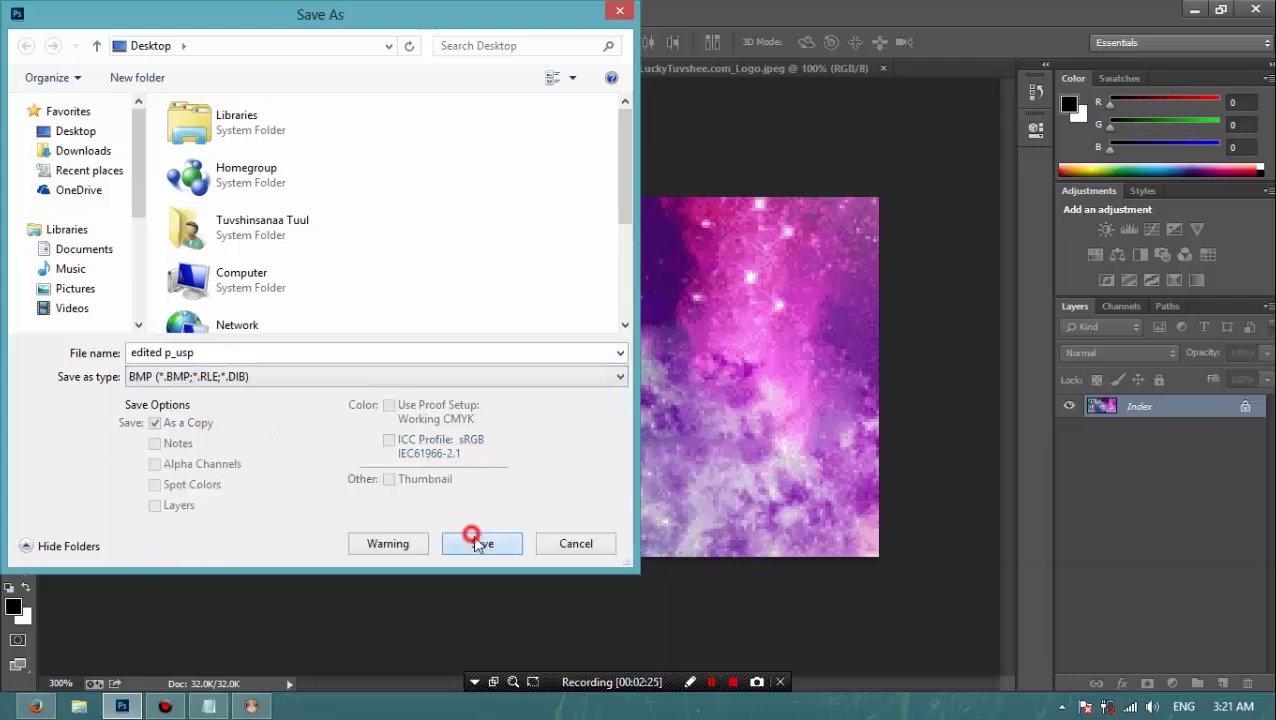
pyautogui.click(735, 192)
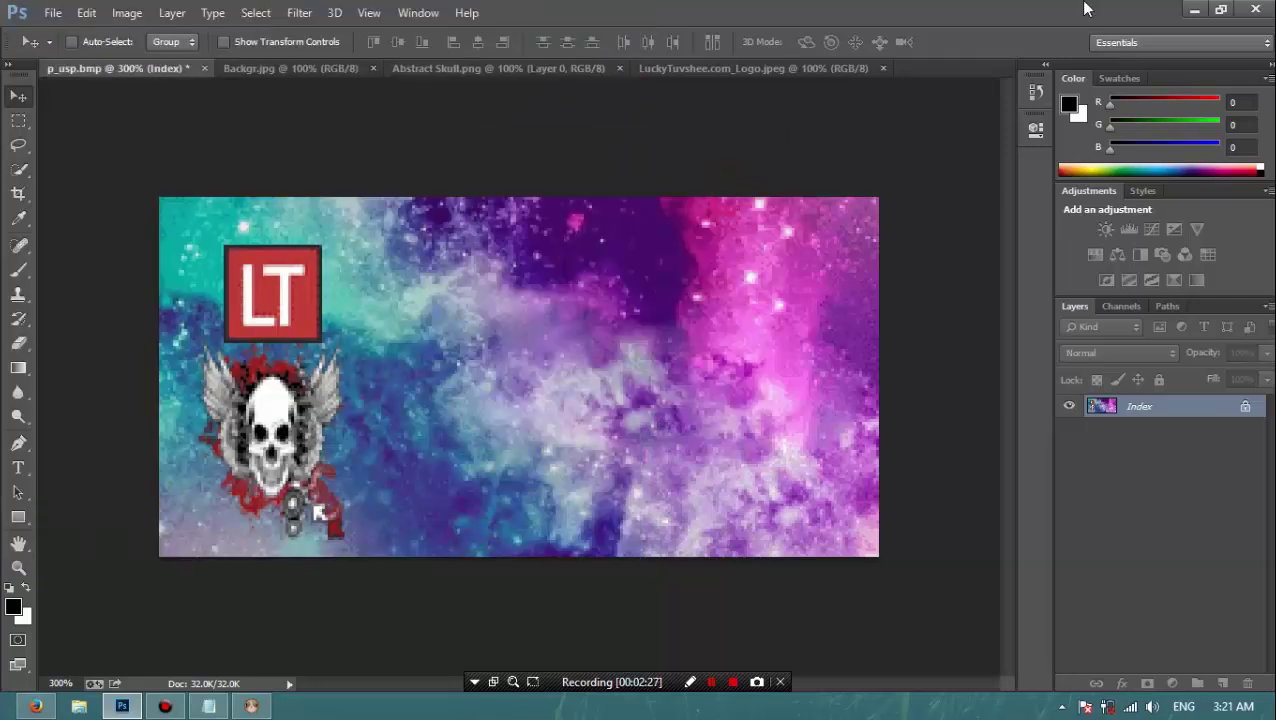
# - Switch to Jed's Half-Life Model Viewer and import the edited p_usp bitmap over the usp_skin.BMP texture
pyautogui.click(1190, 11)
pyautogui.click(251, 706)
pyautogui.click(869, 510)
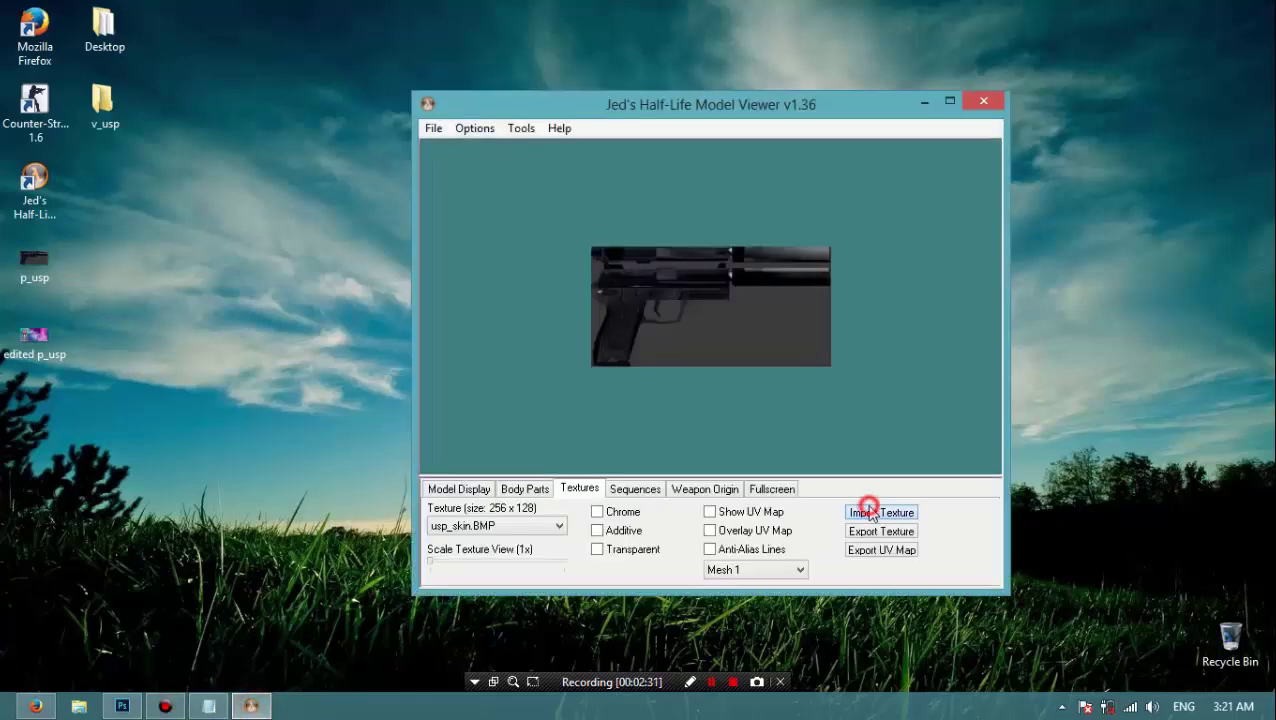
pyautogui.scroll(-3, 720, 400)
pyautogui.click(693, 428)
pyautogui.doubleClick(693, 428)
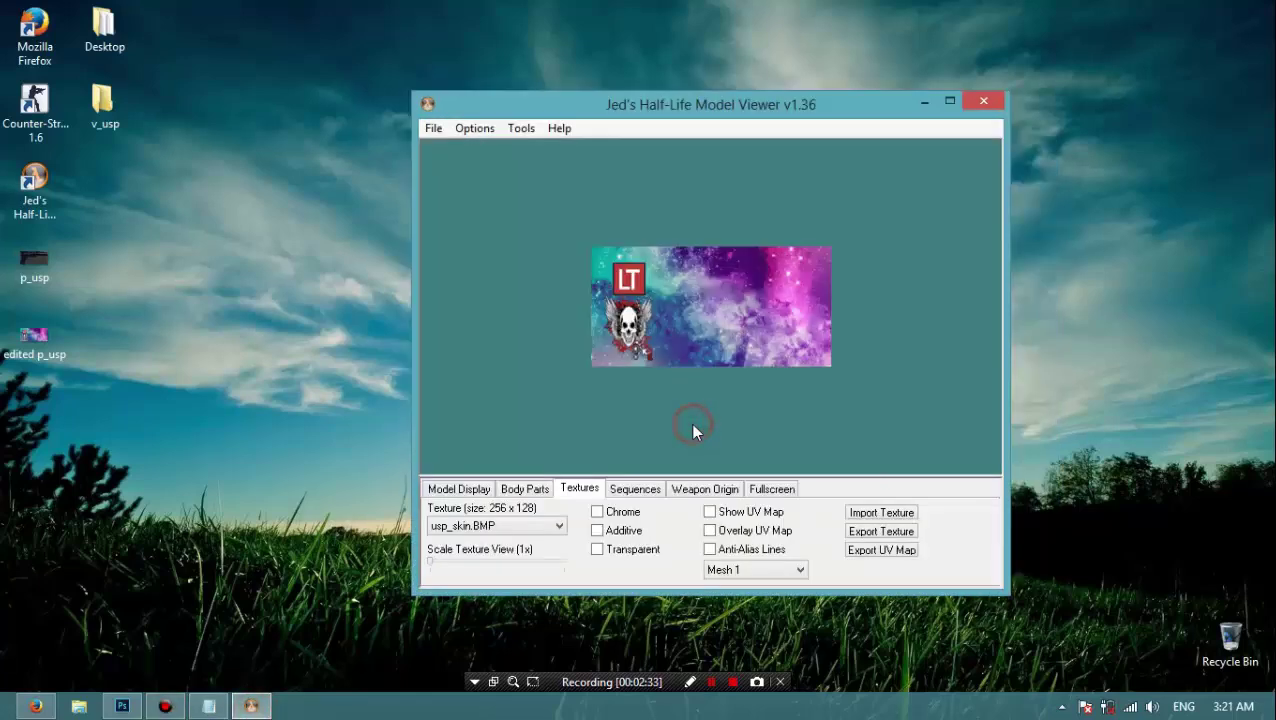
# - Save the retextured model to the Desktop as p_uspddd
pyautogui.click(433, 128)
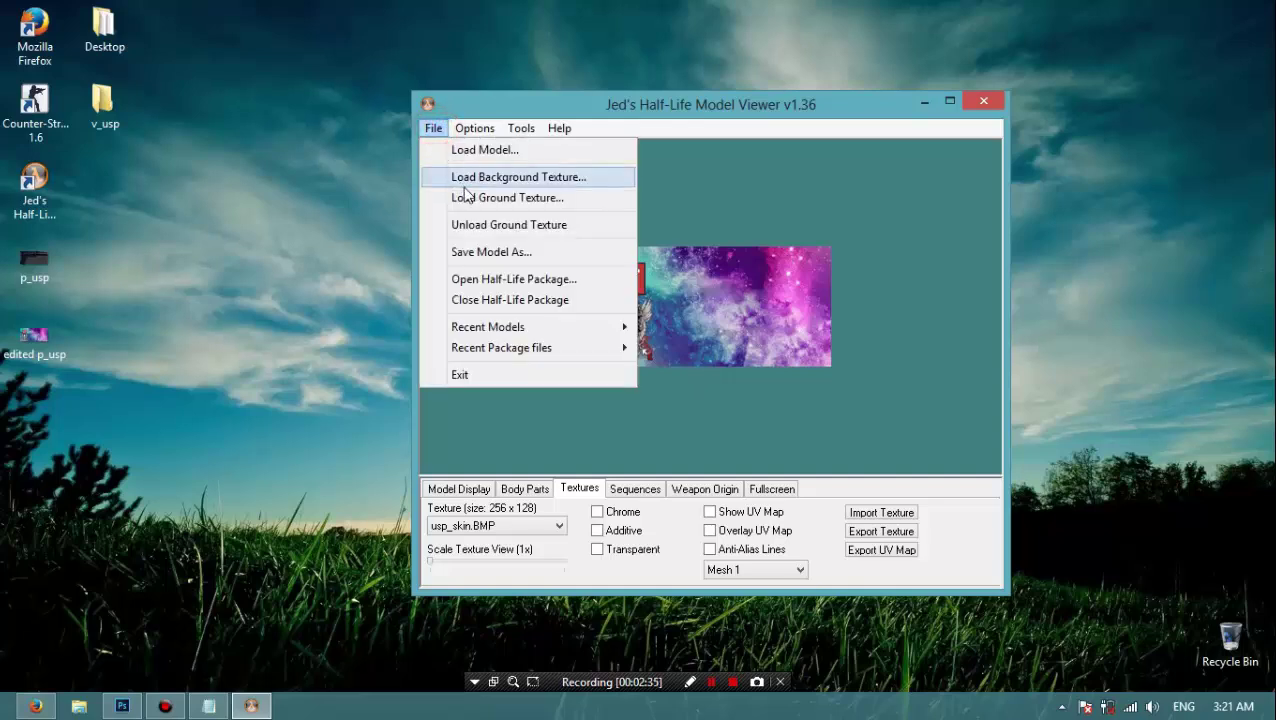
pyautogui.click(488, 257)
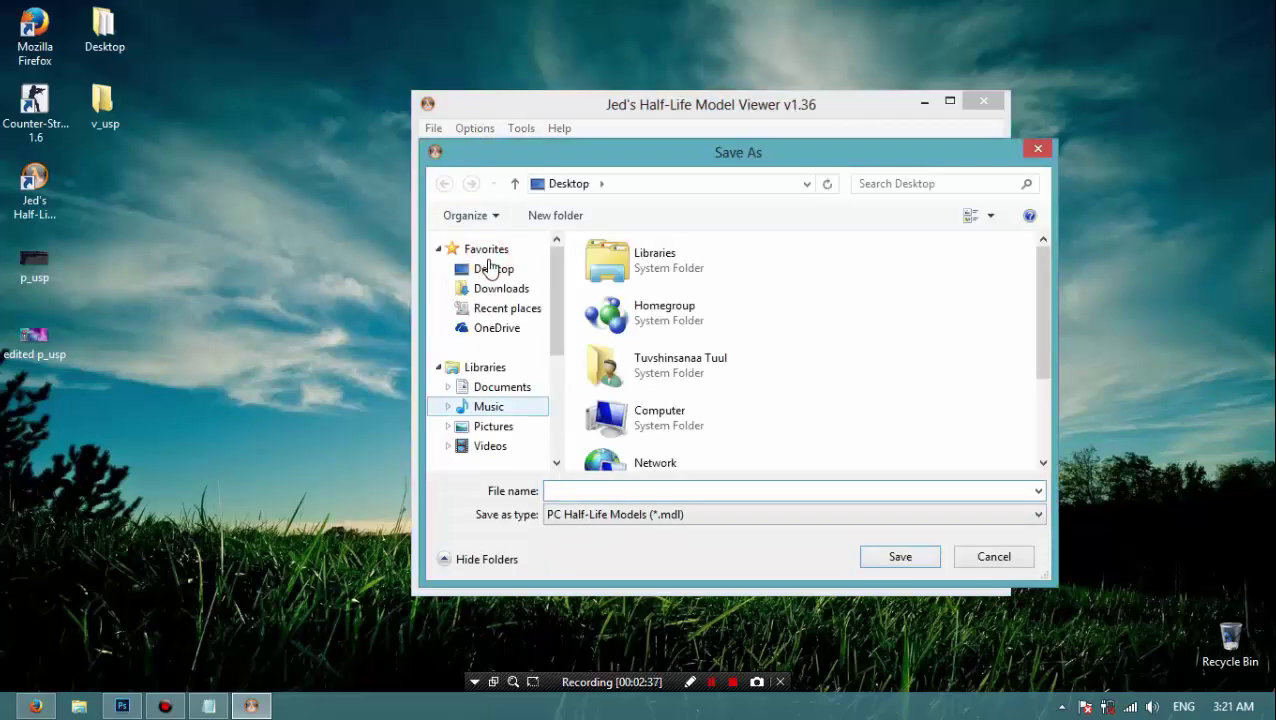
pyautogui.write('p_usp')
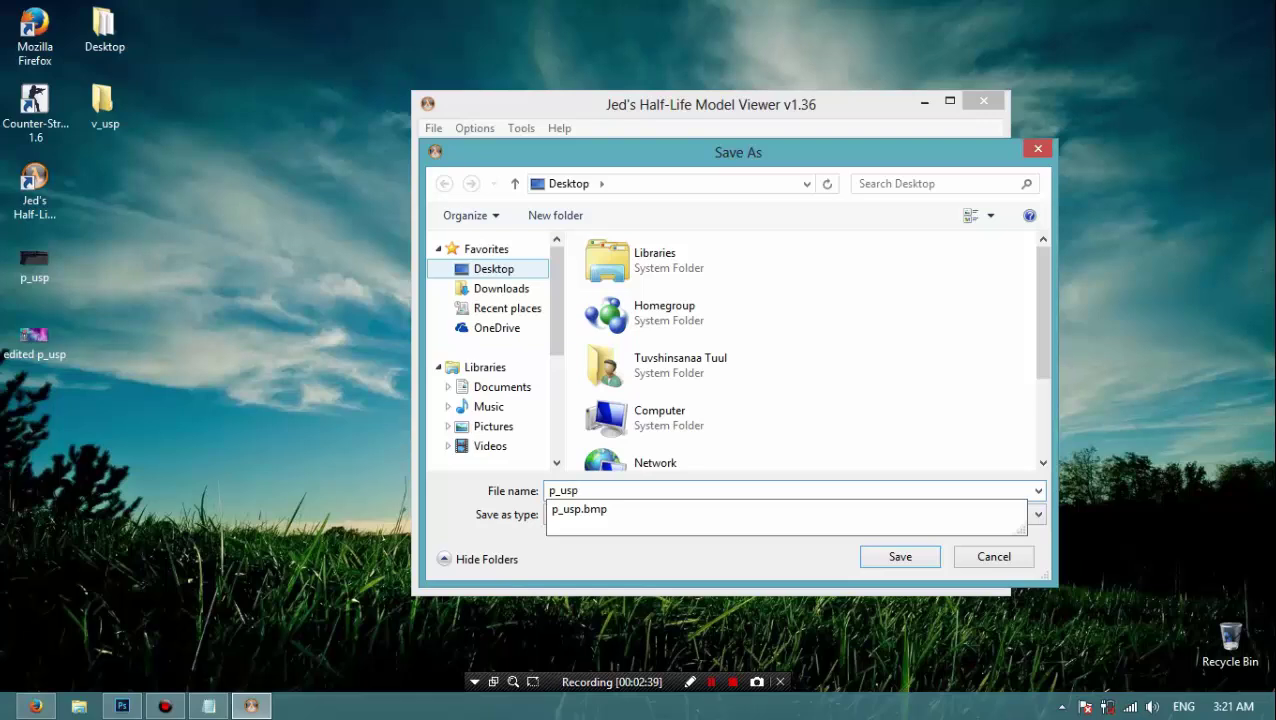
pyautogui.write('ddd')
pyautogui.press('Return')
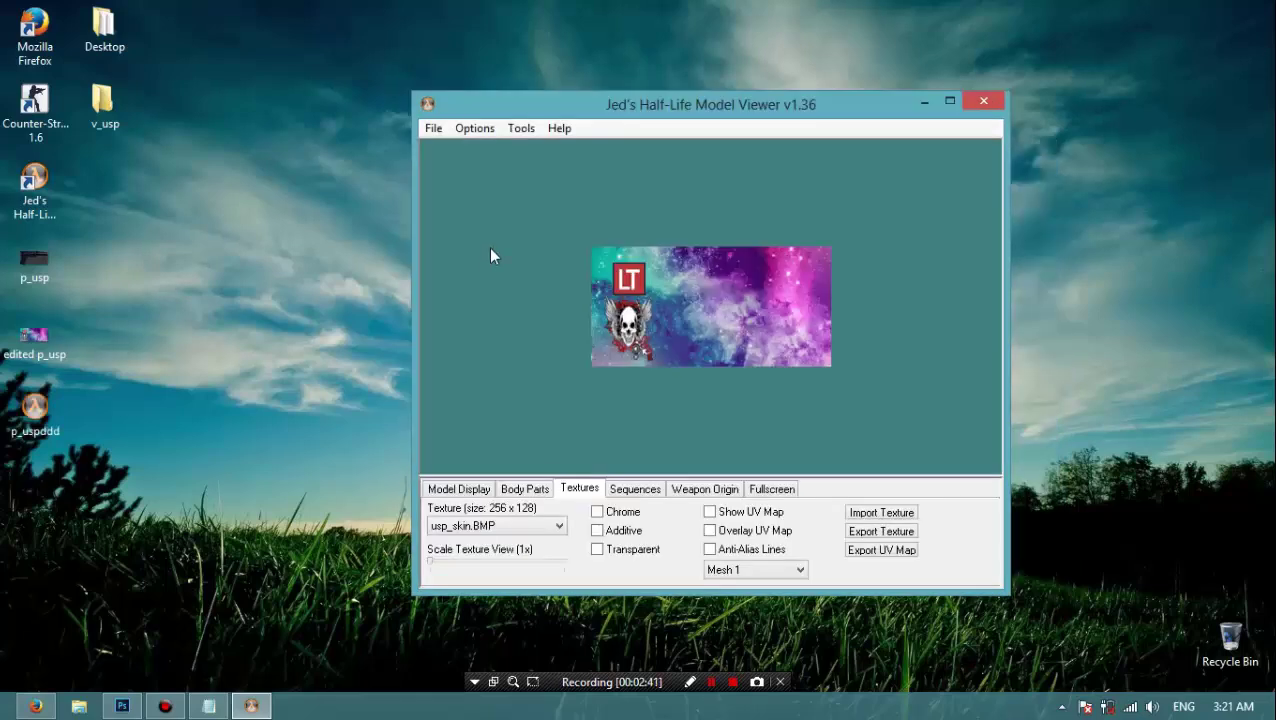
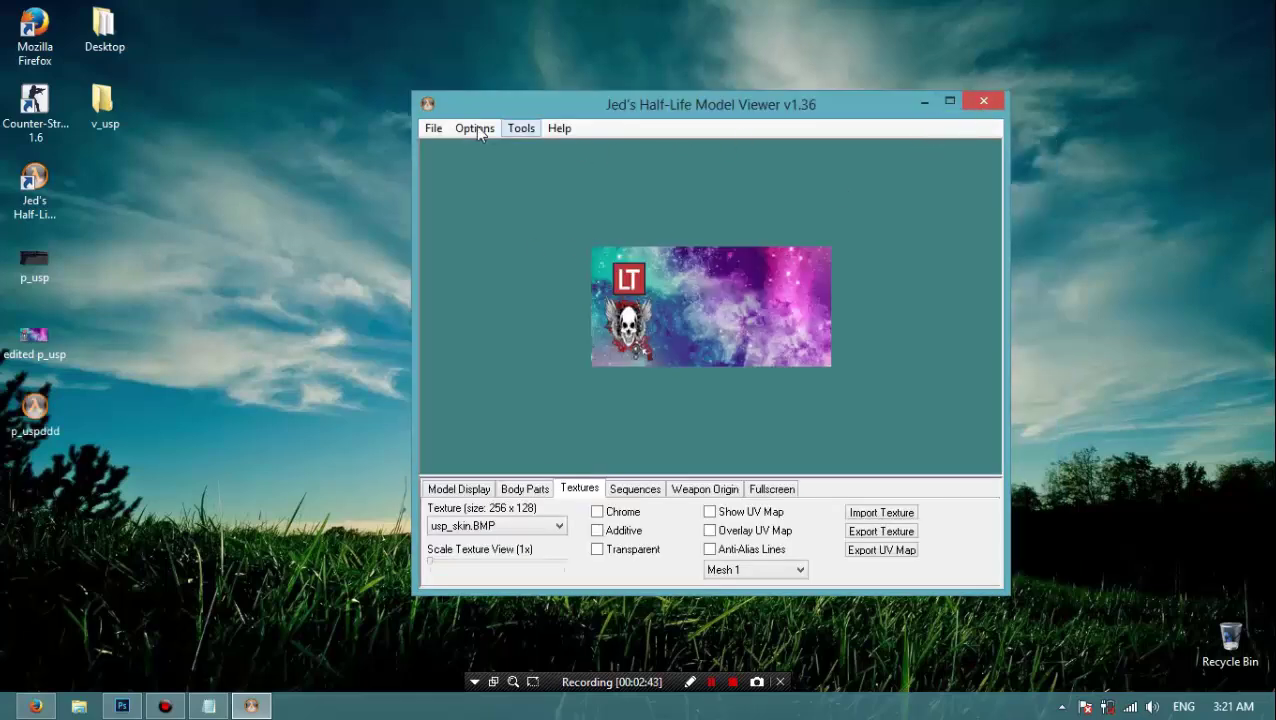
# - Restart Jed's Half-Life Model Viewer from the desktop and bring up the dialog for loading a model
pyautogui.click(975, 102)
pyautogui.doubleClick(34, 190)
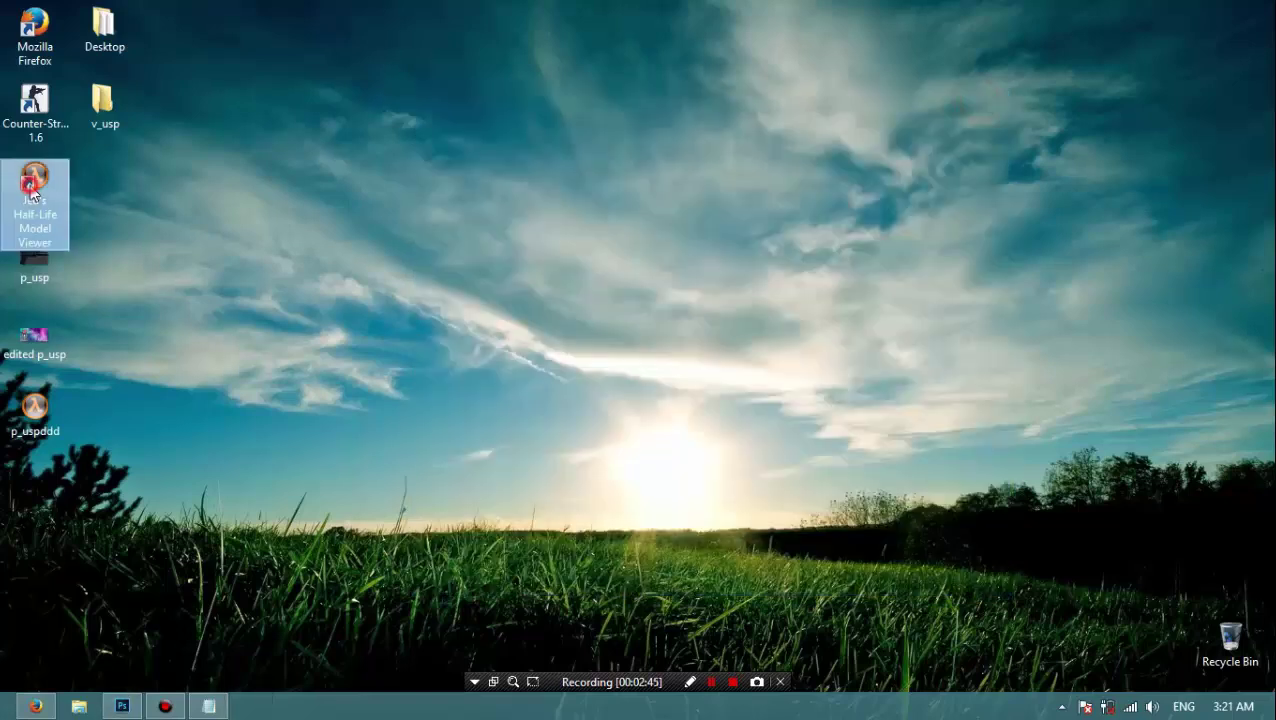
pyautogui.click(42, 57)
pyautogui.click(52, 78)
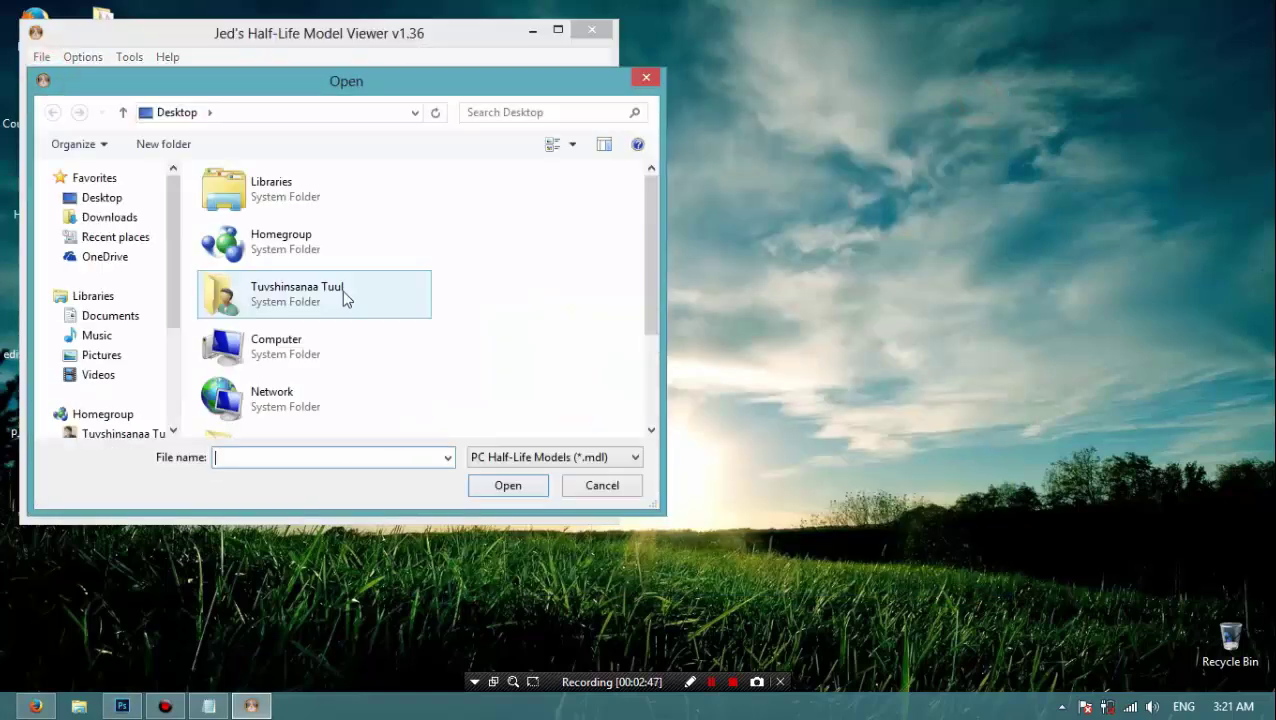
# - Load the w_usp model from the Games\Counter-Strike\cstrike\models folder on drive C
pyautogui.moveTo(171, 293); pyautogui.dragTo(174, 345)
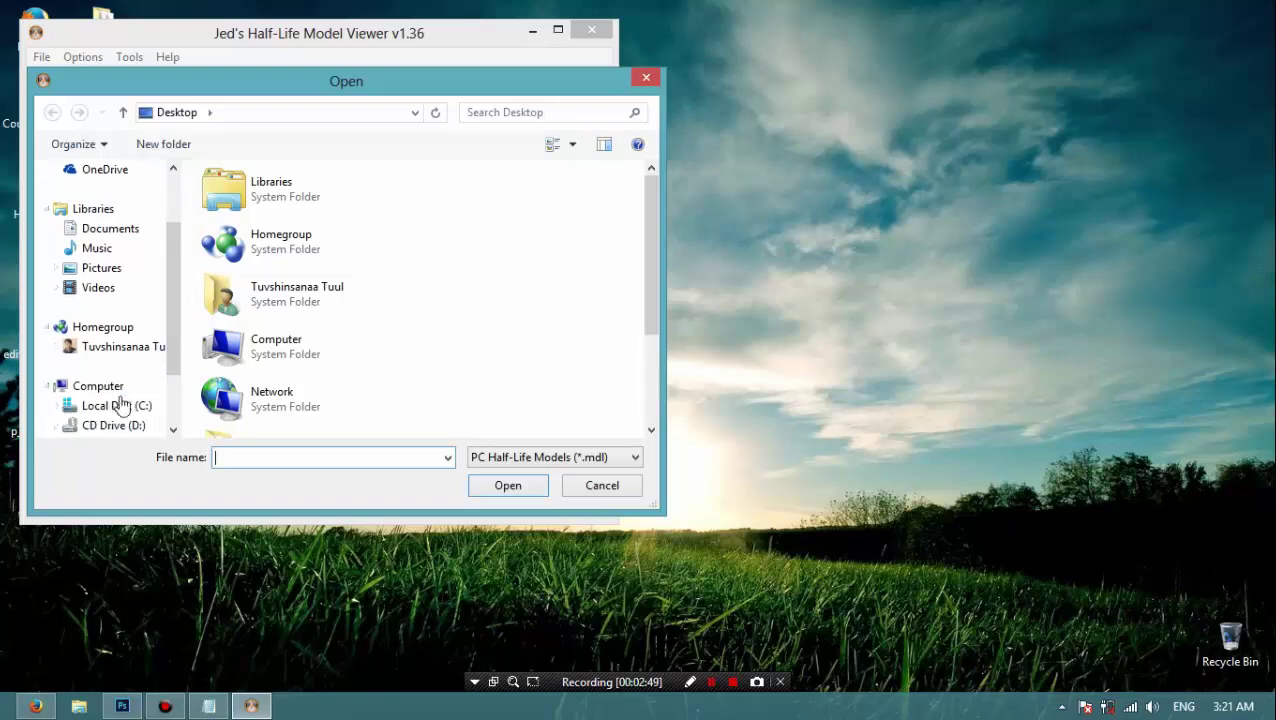
pyautogui.click(80, 405)
pyautogui.doubleClick(285, 199)
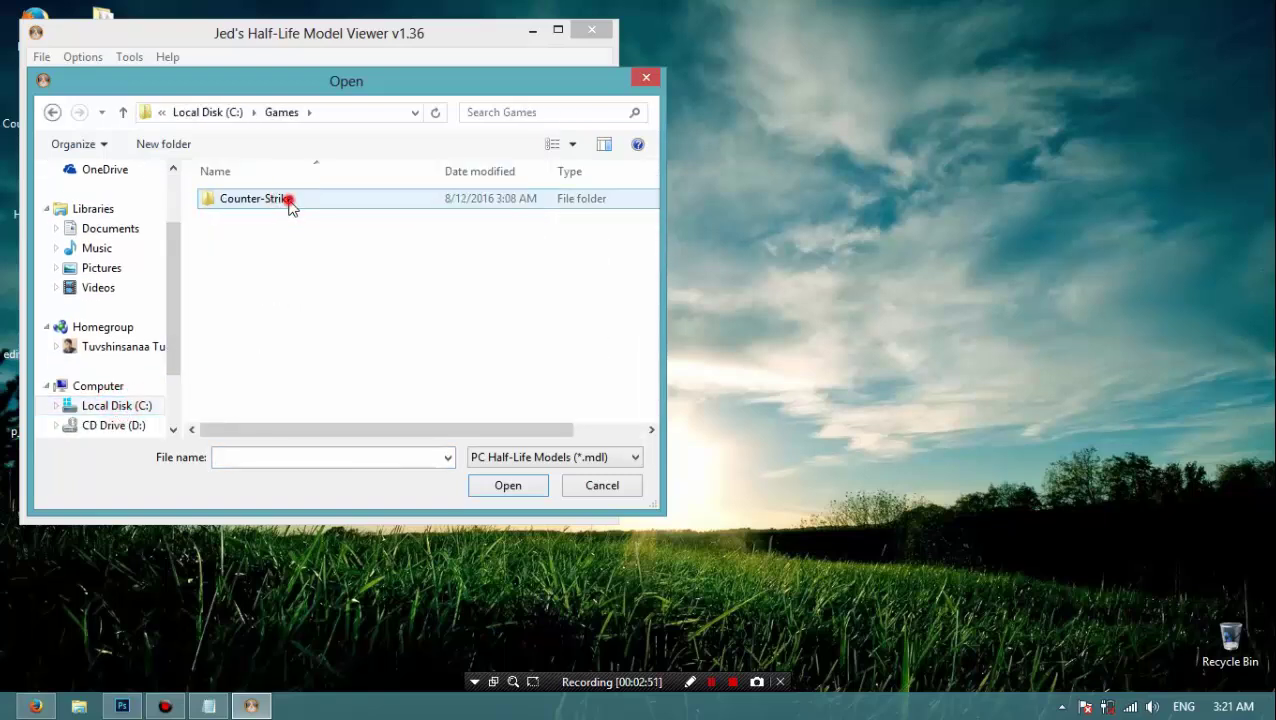
pyautogui.doubleClick(287, 201)
pyautogui.doubleClick(270, 219)
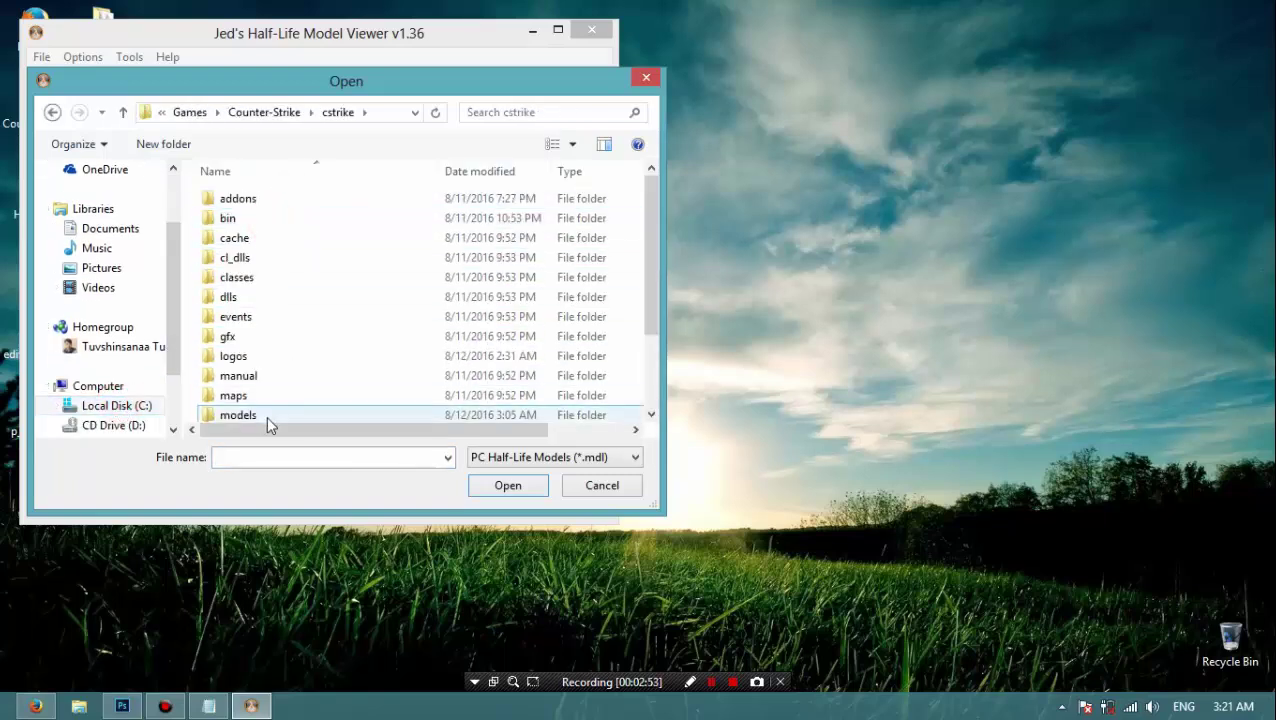
pyautogui.doubleClick(268, 417)
pyautogui.click(279, 258)
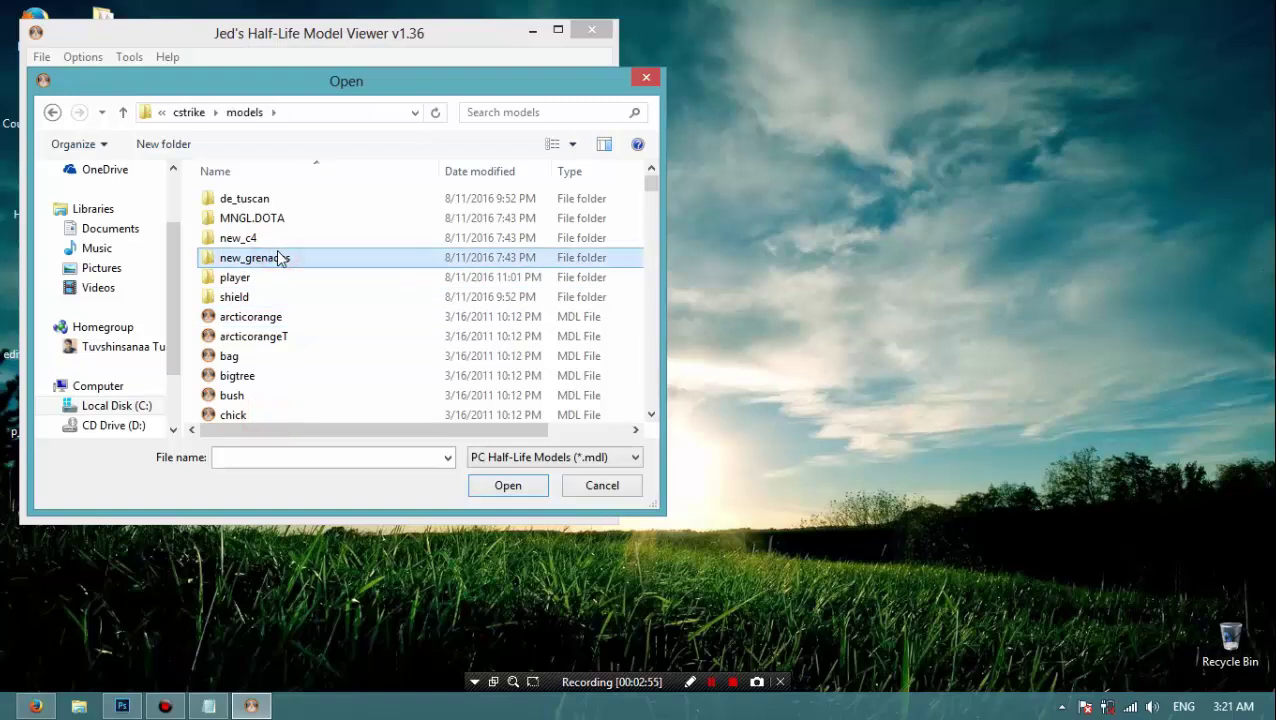
pyautogui.press('w')
pyautogui.scroll(-6, 316, 315)
pyautogui.scroll(-2, 316, 325)
pyautogui.doubleClick(270, 390)
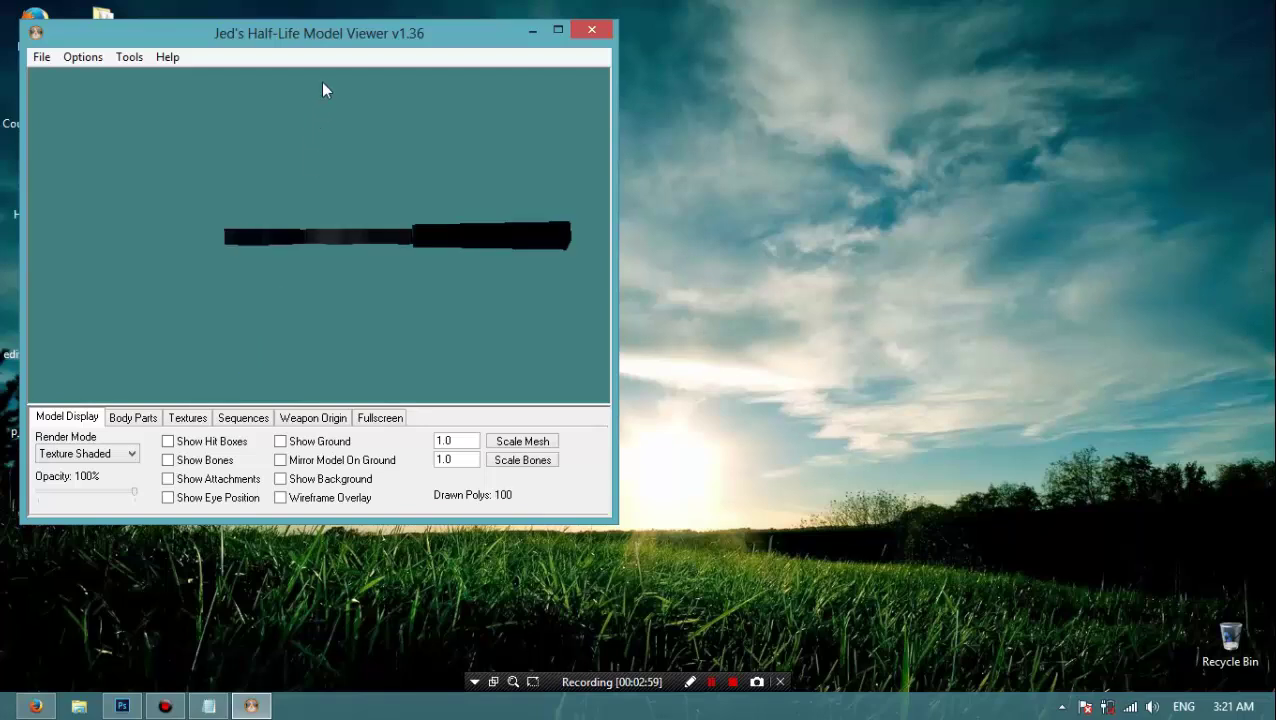
# - Export the model's usp_skin.BMP texture to the Desktop as w_usp in Windows Bitmap format
pyautogui.moveTo(443, 35)
pyautogui.mouseDown()
pyautogui.moveTo(752, 110)
pyautogui.moveTo(773, 101)
pyautogui.mouseUp()
pyautogui.moveTo(730, 262); pyautogui.dragTo(720, 375)
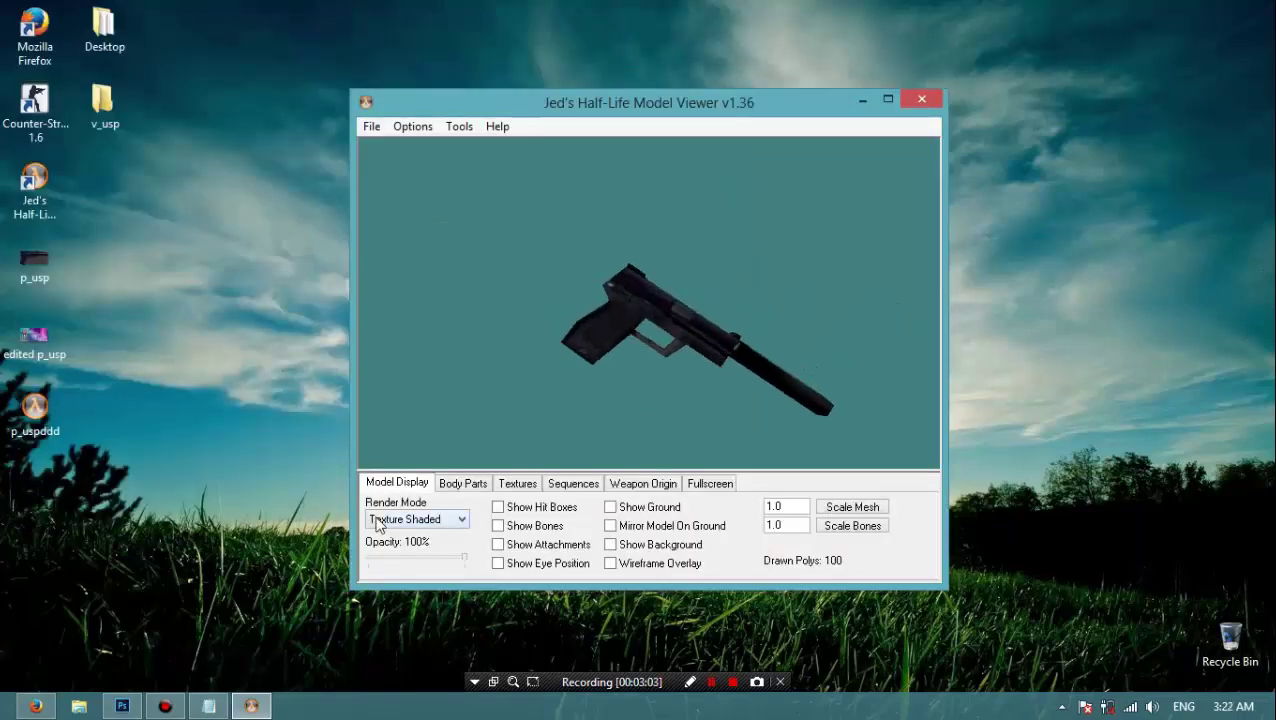
pyautogui.click(515, 484)
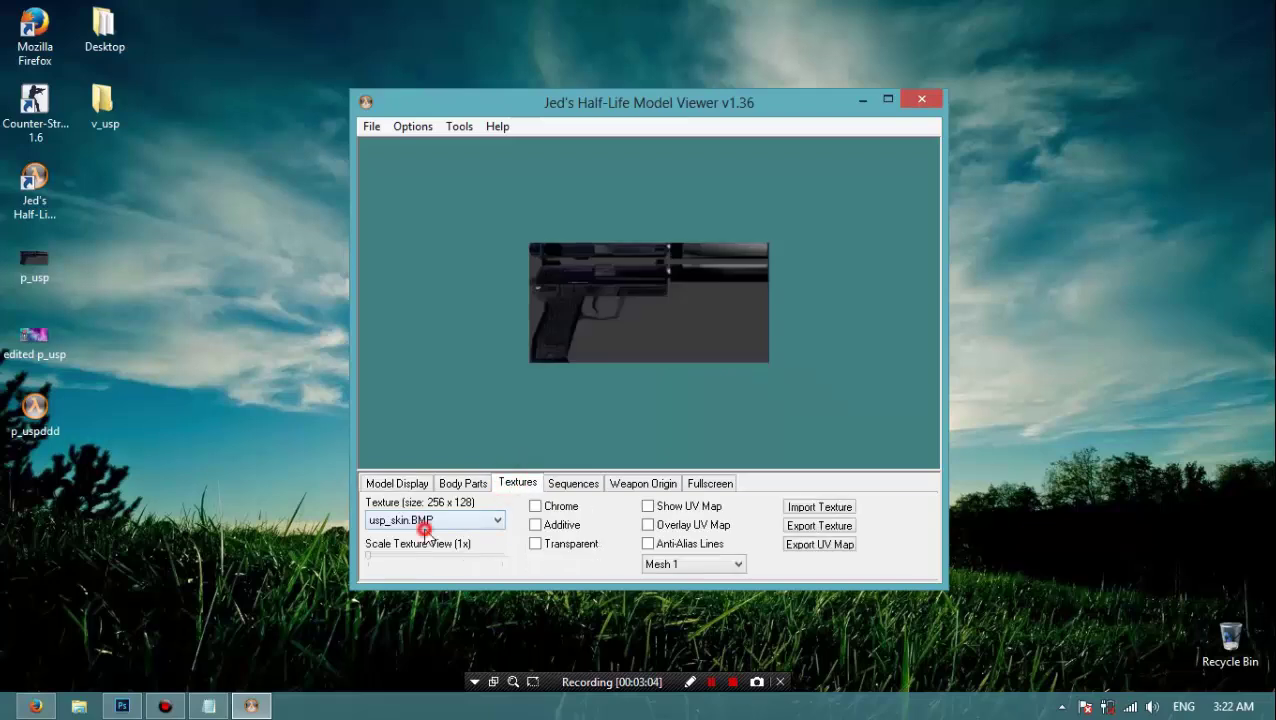
pyautogui.click(819, 526)
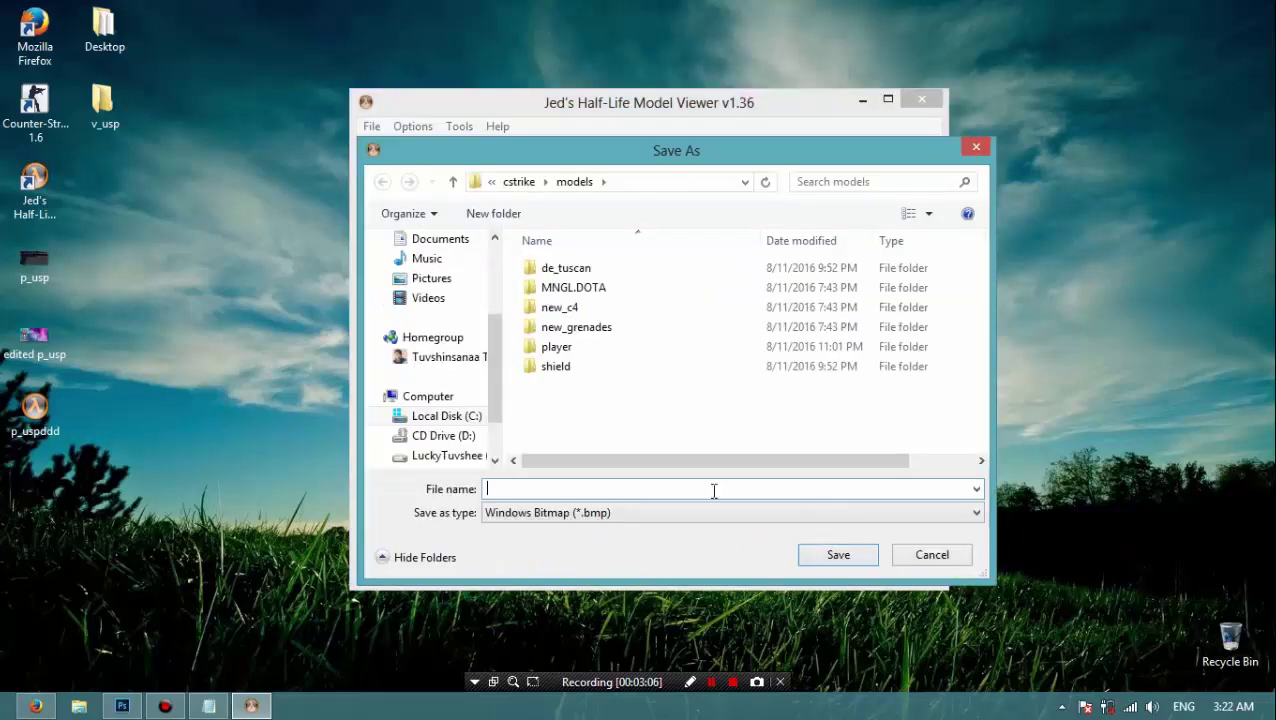
pyautogui.moveTo(494, 379); pyautogui.dragTo(494, 309)
pyautogui.click(432, 267)
pyautogui.click(598, 490)
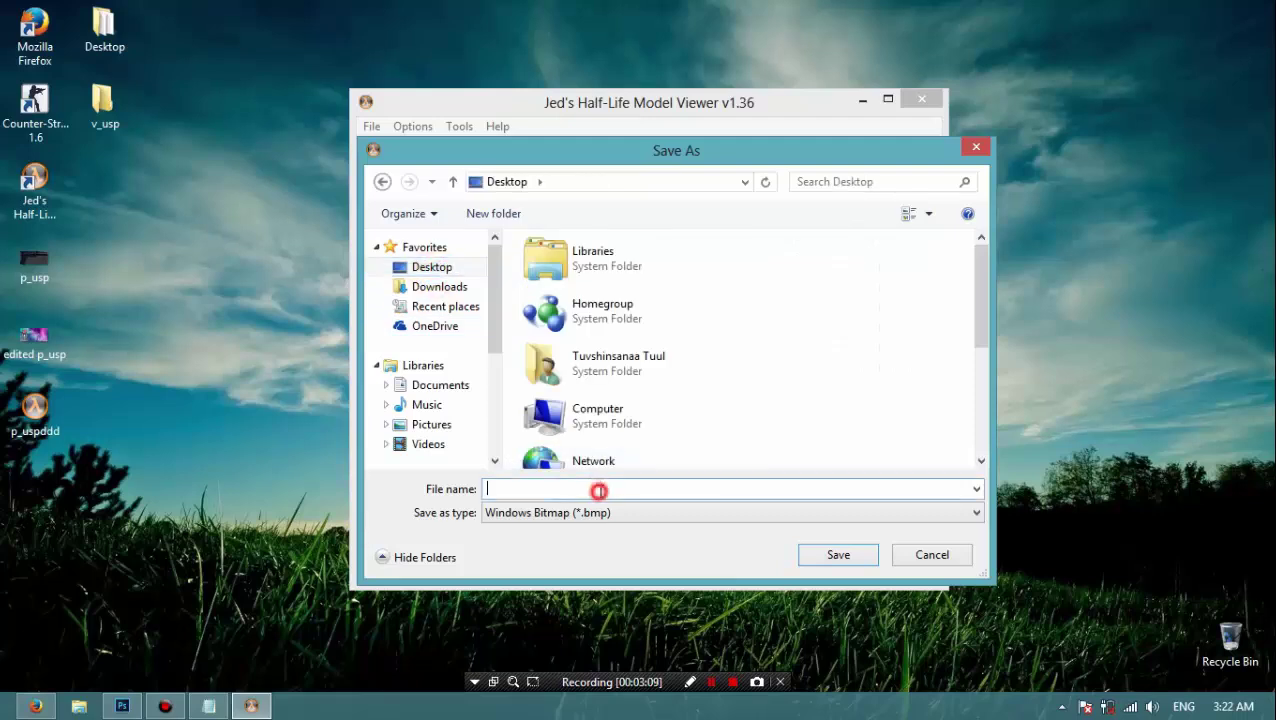
pyautogui.write('p')
pyautogui.press('BackSpace')
pyautogui.write('w_usp')
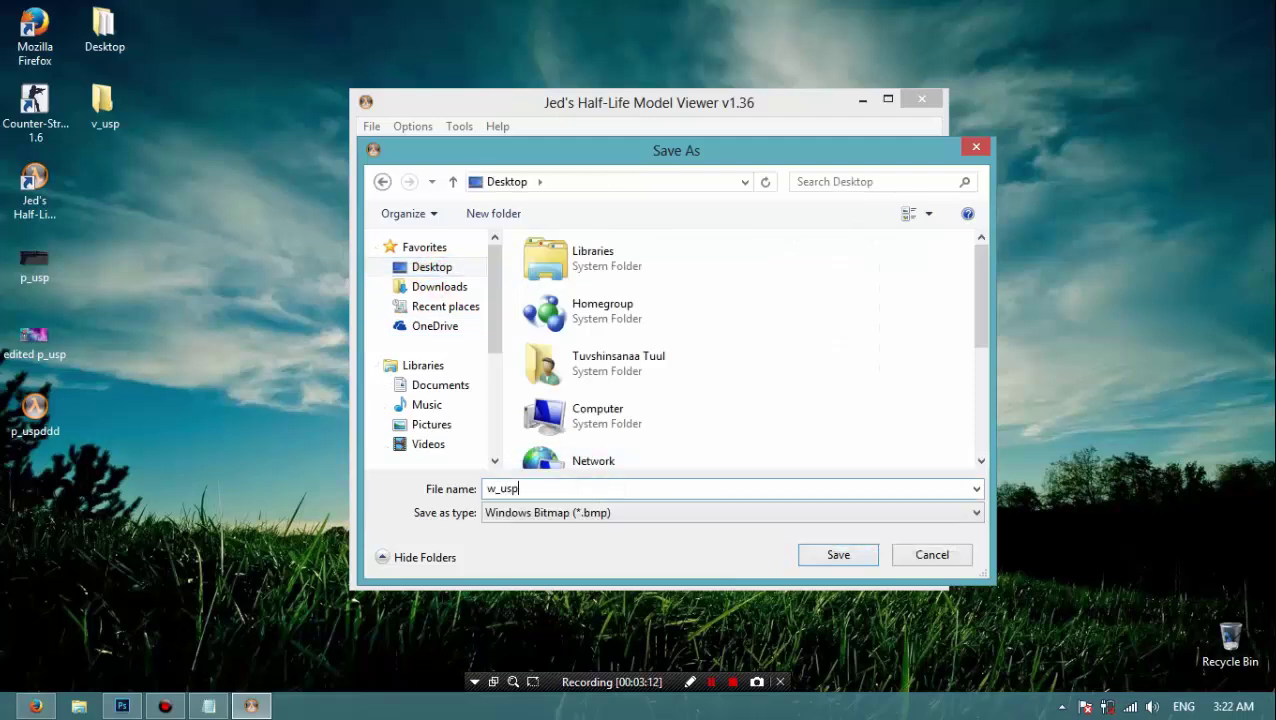
pyautogui.press('Return')
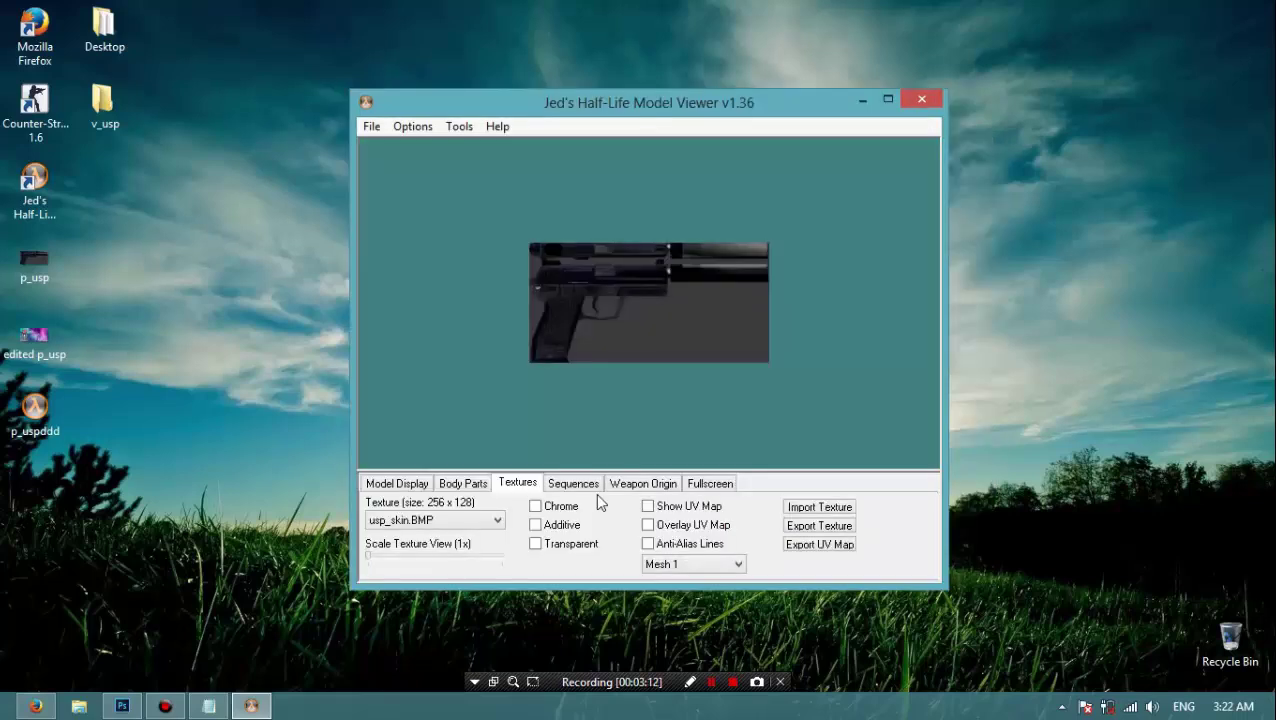
# - Switch to Photoshop, close p_usp.bmp without saving and open the w_usp bitmap from the Desktop
pyautogui.click(122, 706)
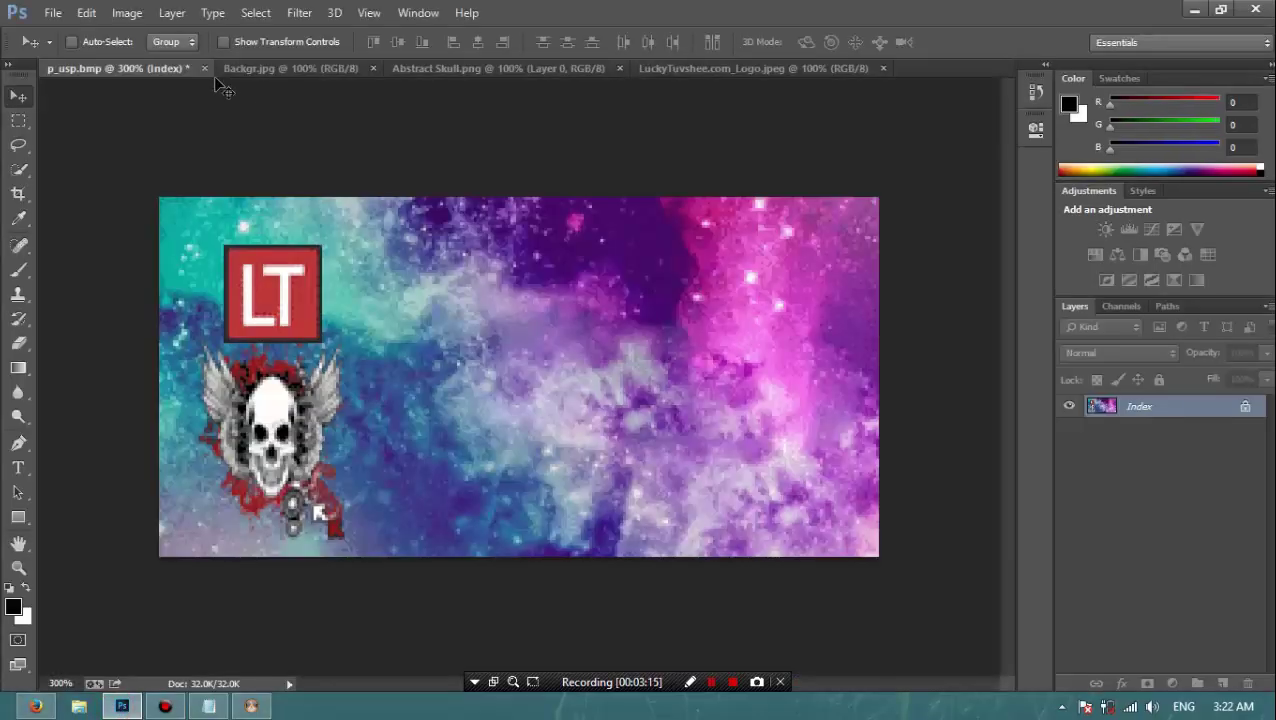
pyautogui.click(205, 69)
pyautogui.click(684, 280)
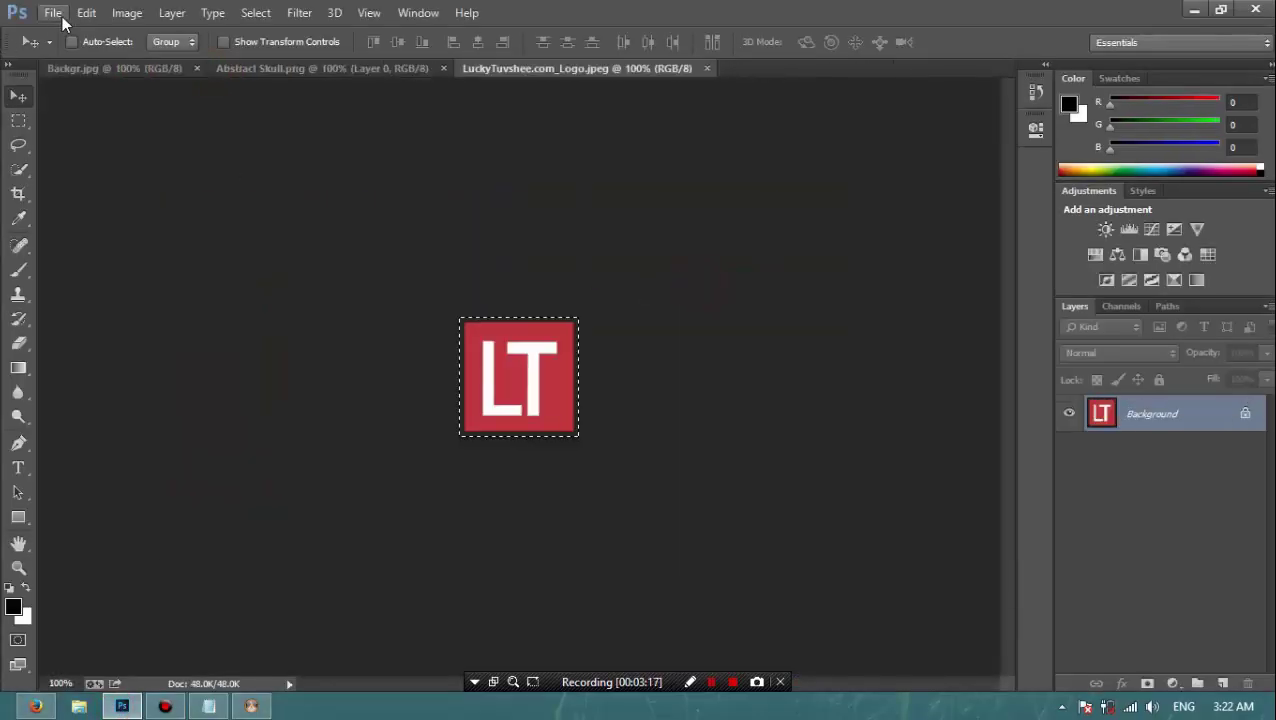
pyautogui.click(53, 13)
pyautogui.click(63, 51)
pyautogui.scroll(-10, 355, 257)
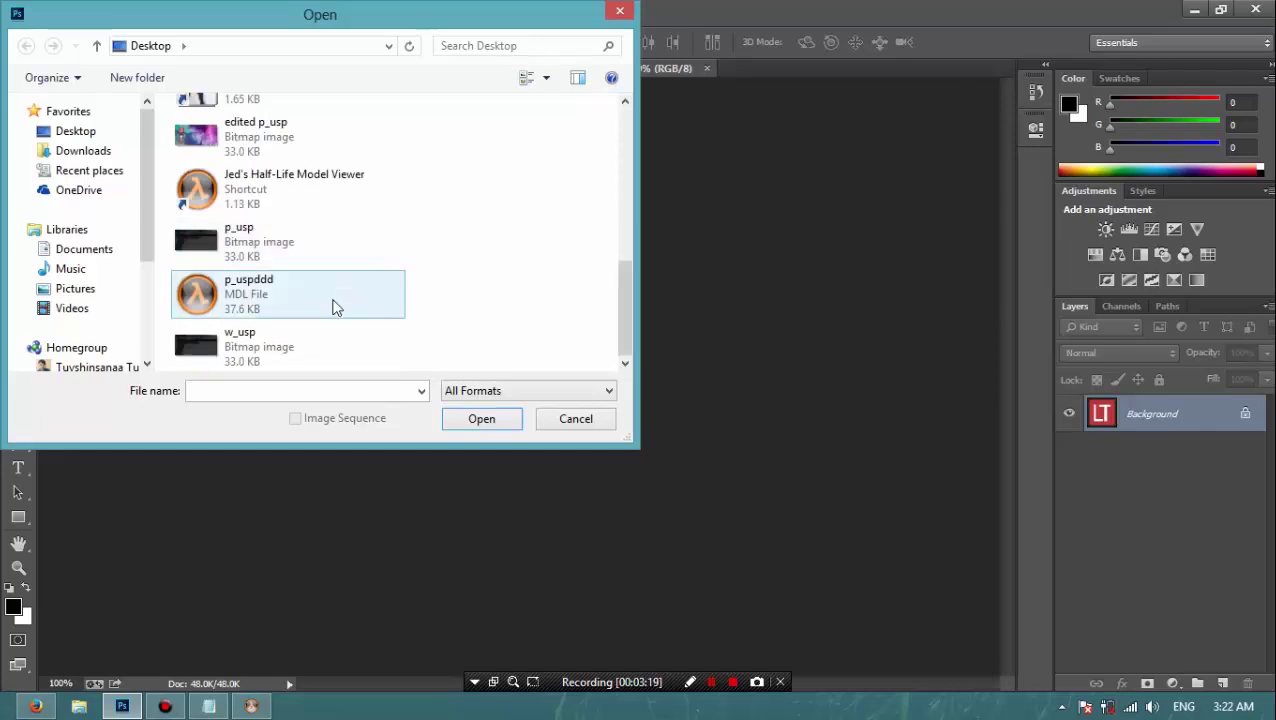
pyautogui.doubleClick(330, 353)
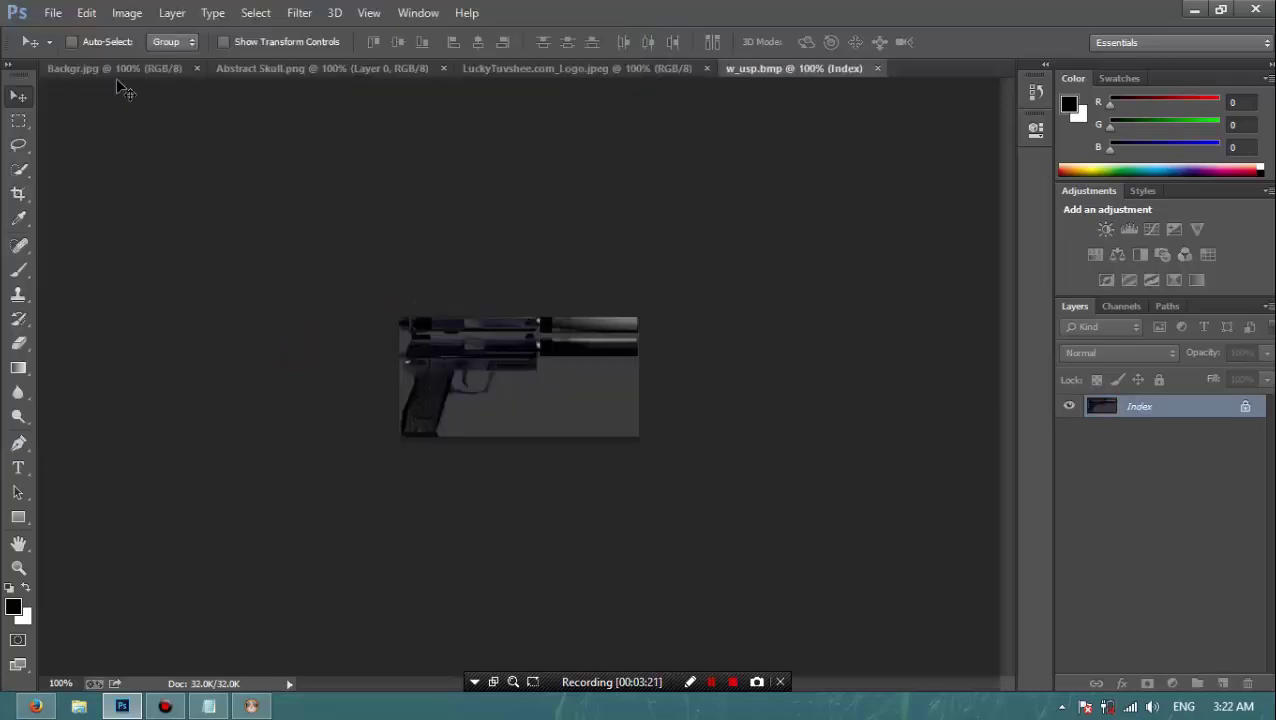
# - Convert w_usp.bmp from indexed to RGB Color mode and enlarge its view to 300%
pyautogui.click(117, 12)
pyautogui.moveTo(150, 34)
pyautogui.click(378, 104)
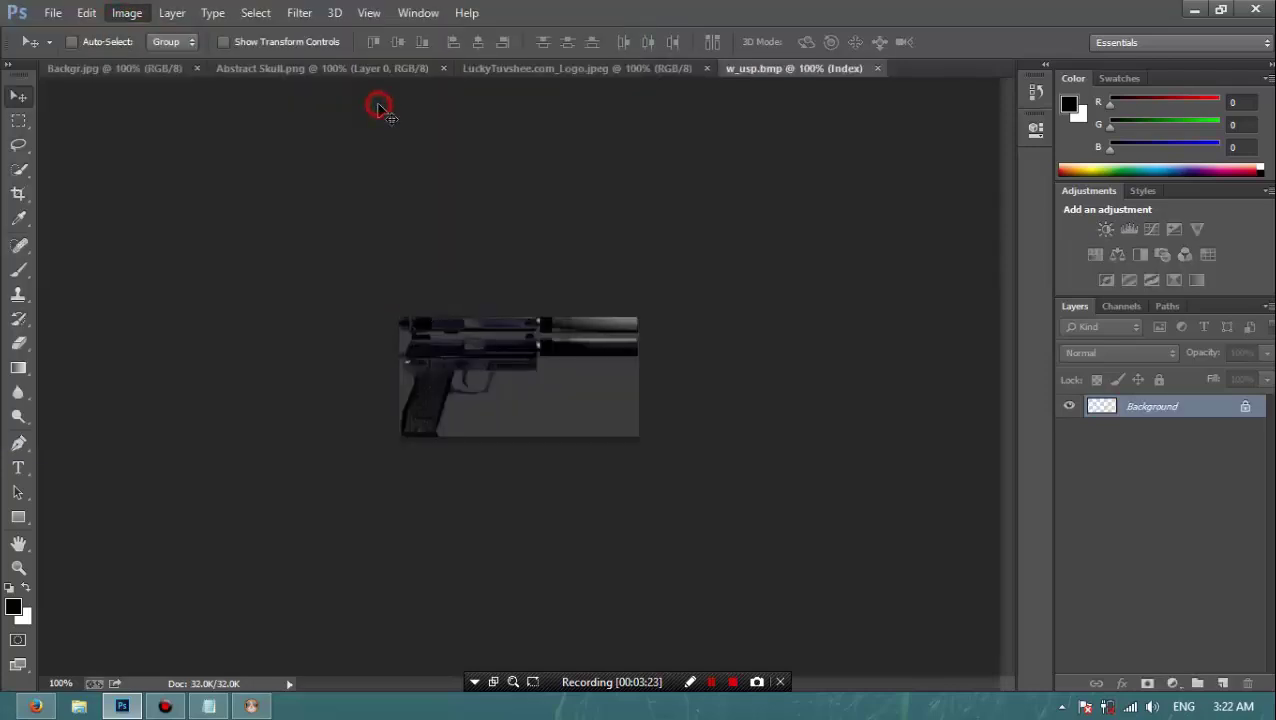
pyautogui.hotkey('ctrl', '+')
pyautogui.hotkey('ctrl', '+')
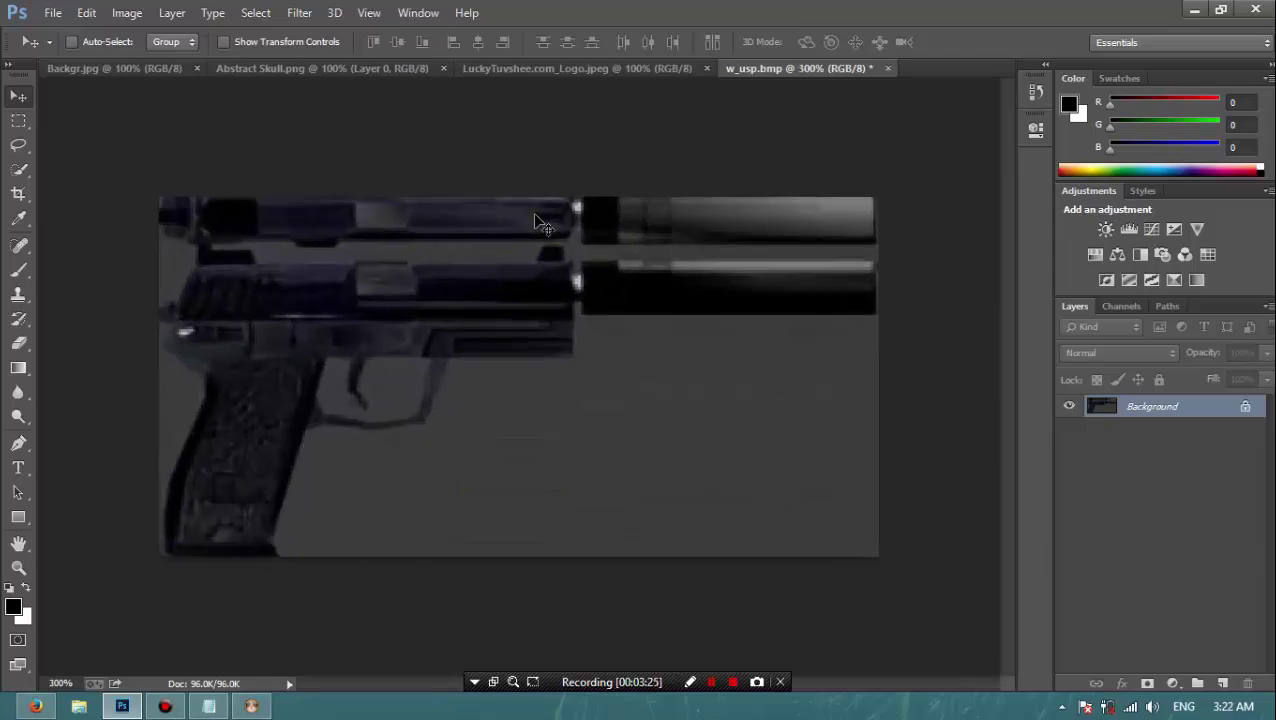
pyautogui.hotkey('ctrl', '+')
pyautogui.hotkey('ctrl', '-')
# - Try moving the winged skull in the Abstract Skull.png document
pyautogui.click(300, 68)
pyautogui.moveTo(440, 383); pyautogui.dragTo(330, 372)
pyautogui.hotkey('ctrl', 'z')
pyautogui.click(484, 68)
pyautogui.click(379, 67)
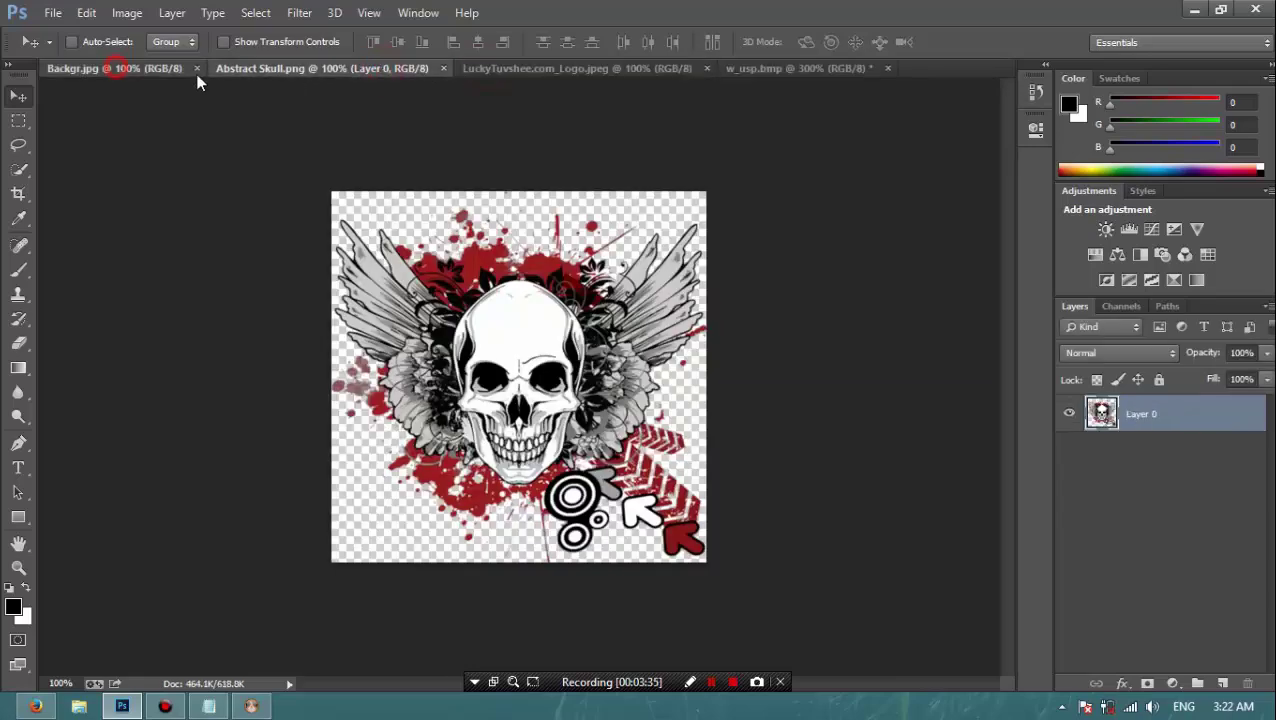
# - Copy the galaxy image from Backgr.jpg into w_usp.bmp and scale it to about 36% so it covers the canvas
pyautogui.click(118, 68)
pyautogui.moveTo(745, 90); pyautogui.dragTo(596, 265)
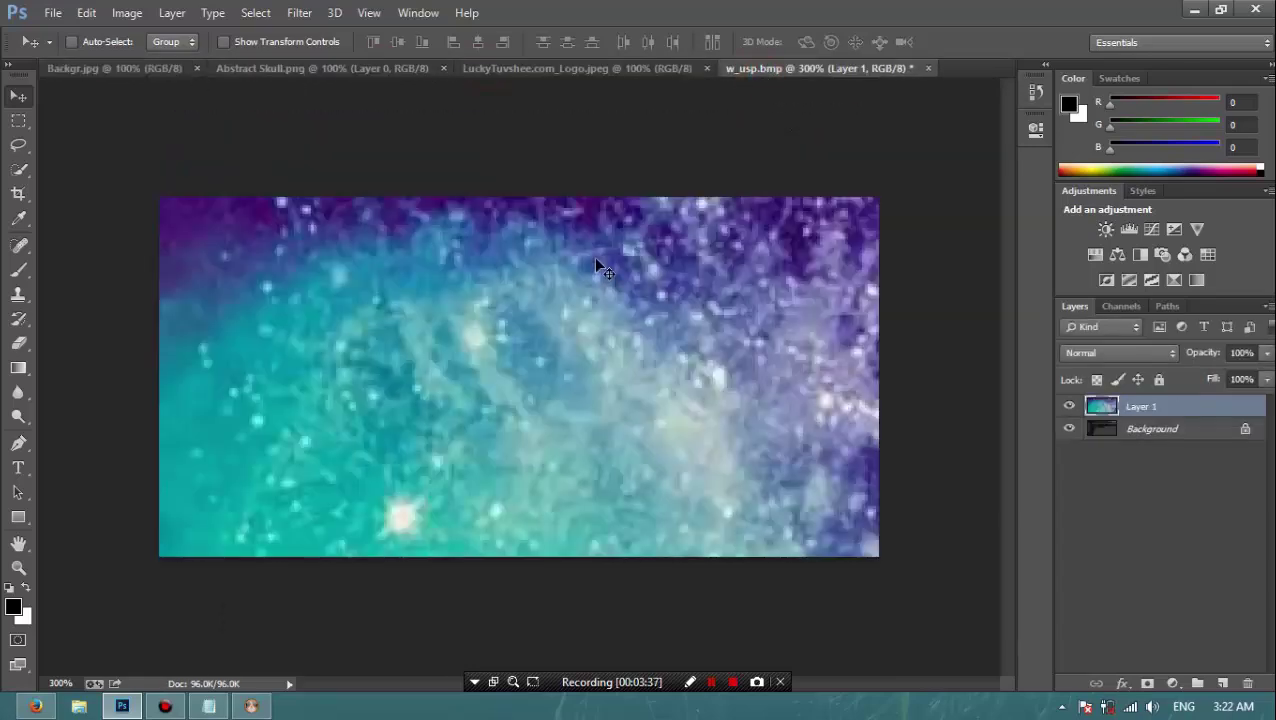
pyautogui.hotkey('ctrl', 't')
pyautogui.moveTo(157, 196); pyautogui.dragTo(302, 191)
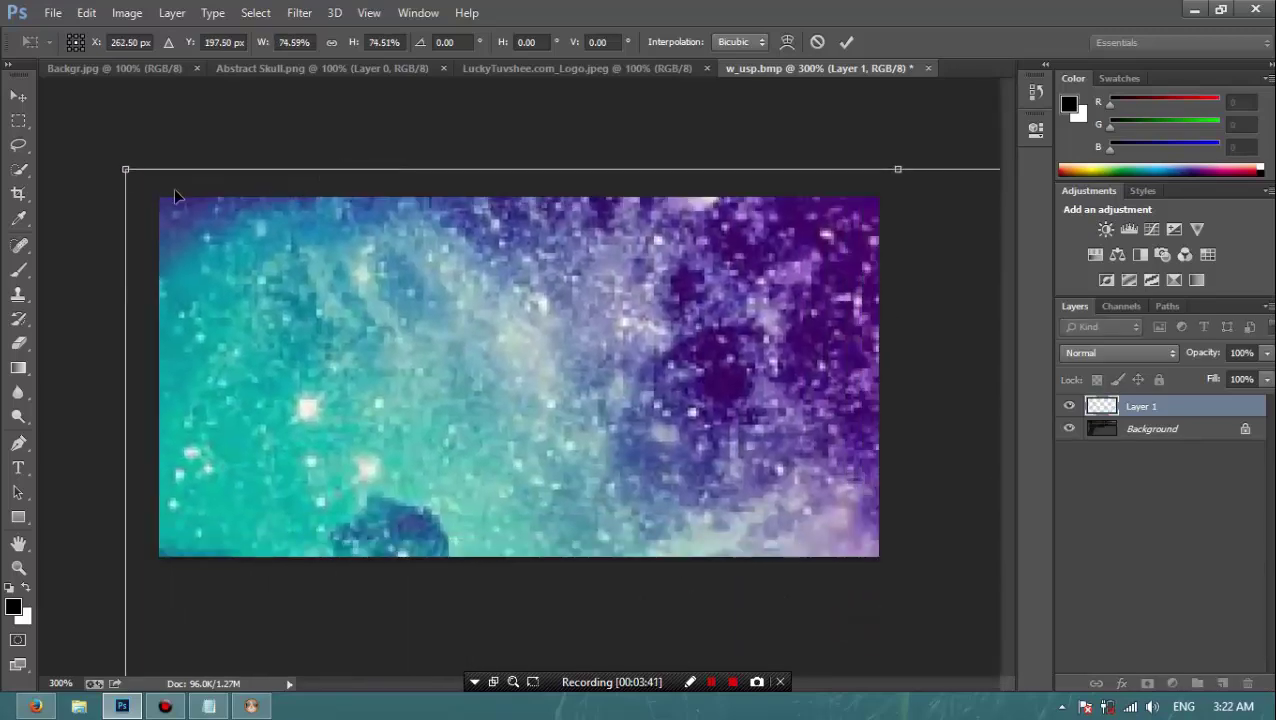
pyautogui.moveTo(125, 170); pyautogui.dragTo(228, 195)
pyautogui.moveTo(107, 173); pyautogui.dragTo(860, 648)
pyautogui.moveTo(378, 291); pyautogui.dragTo(277, 205)
pyautogui.moveTo(476, 429); pyautogui.dragTo(1005, 630)
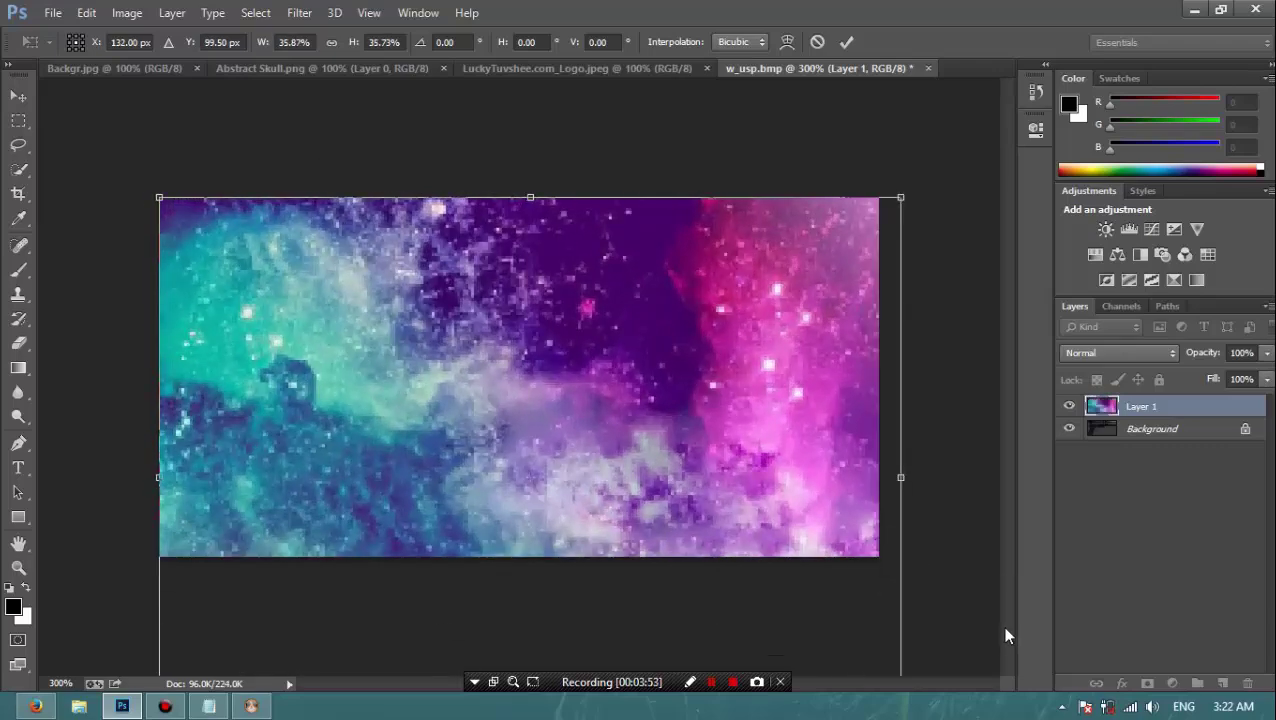
pyautogui.press('Return')
# - Copy the winged skull from Abstract Skull.png into w_usp.bmp as a new layer above the galaxy
pyautogui.click(289, 76)
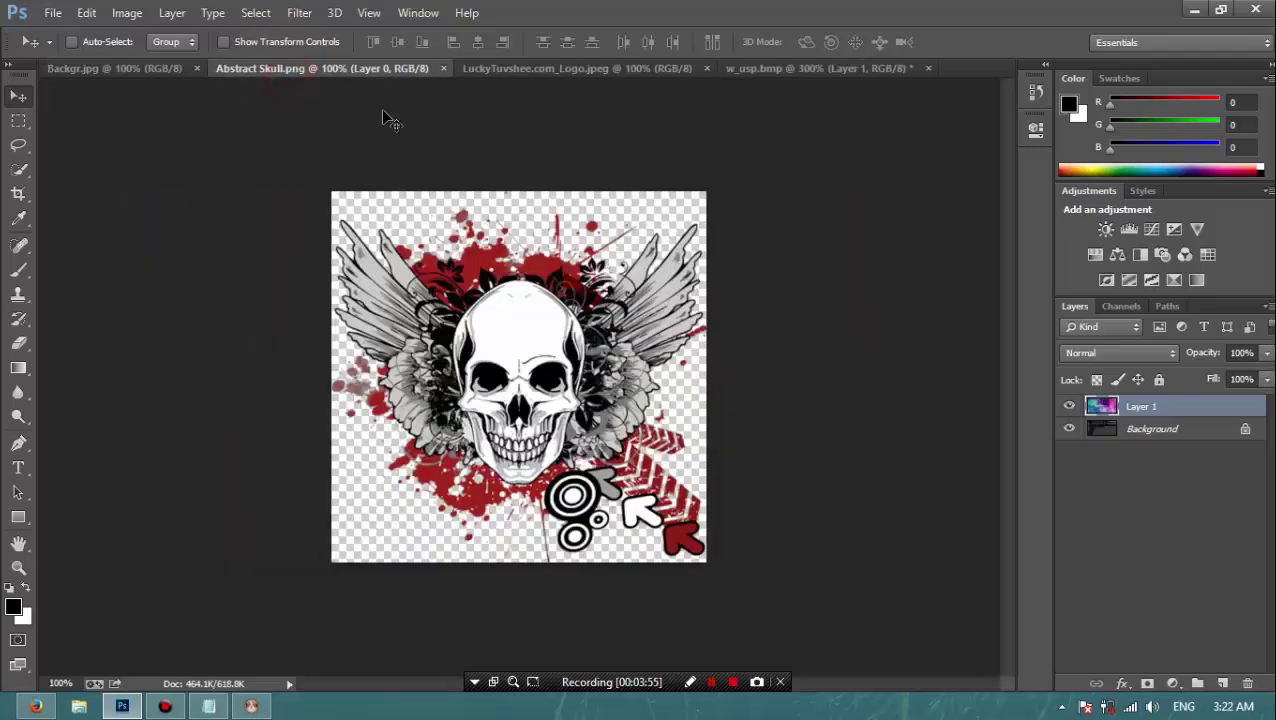
pyautogui.moveTo(569, 380); pyautogui.dragTo(572, 222)
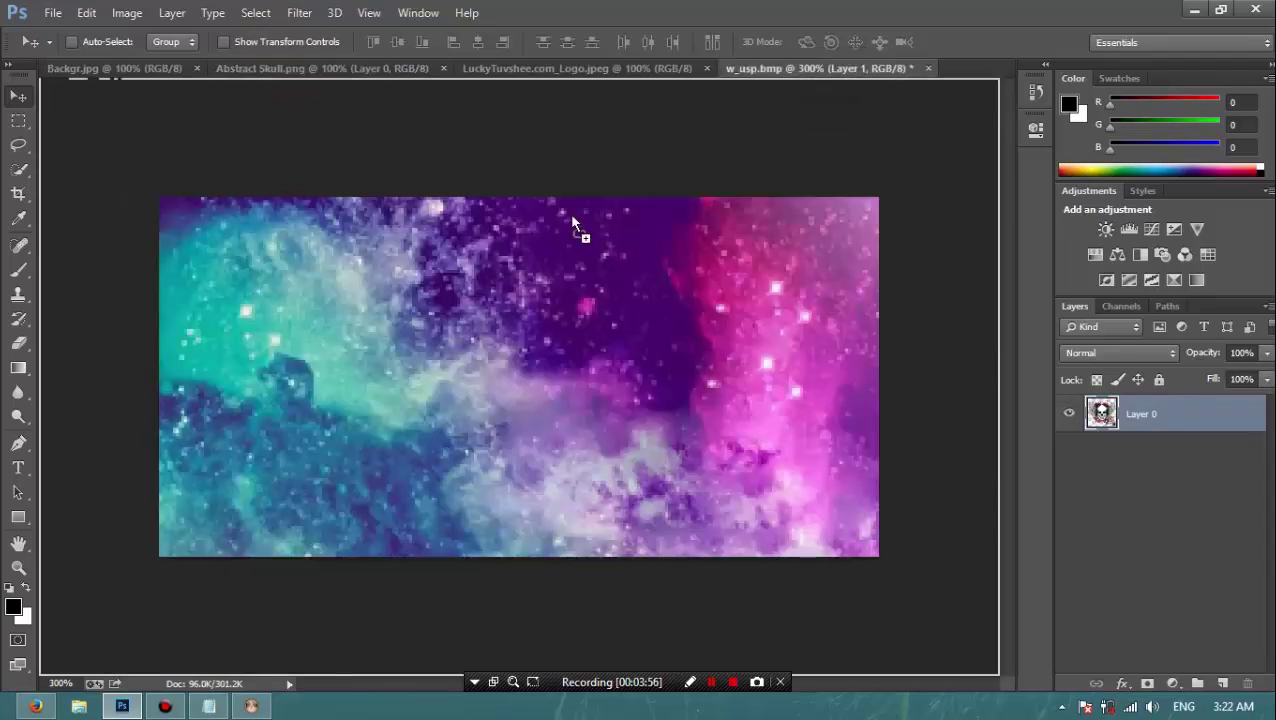
pyautogui.moveTo(281, 356); pyautogui.dragTo(298, 358)
# - Scale the skull to about 16% width and 22% height and place it in the lower-left part of the texture
pyautogui.hotkey('ctrl', 't')
pyautogui.moveTo(617, 187); pyautogui.dragTo(520, 610)
pyautogui.moveTo(765, 104); pyautogui.dragTo(340, 482)
pyautogui.moveTo(200, 550); pyautogui.dragTo(315, 412)
pyautogui.moveTo(429, 456); pyautogui.dragTo(363, 467)
pyautogui.moveTo(272, 418); pyautogui.dragTo(286, 421)
pyautogui.moveTo(376, 322); pyautogui.dragTo(356, 341)
pyautogui.moveTo(296, 412); pyautogui.dragTo(300, 380)
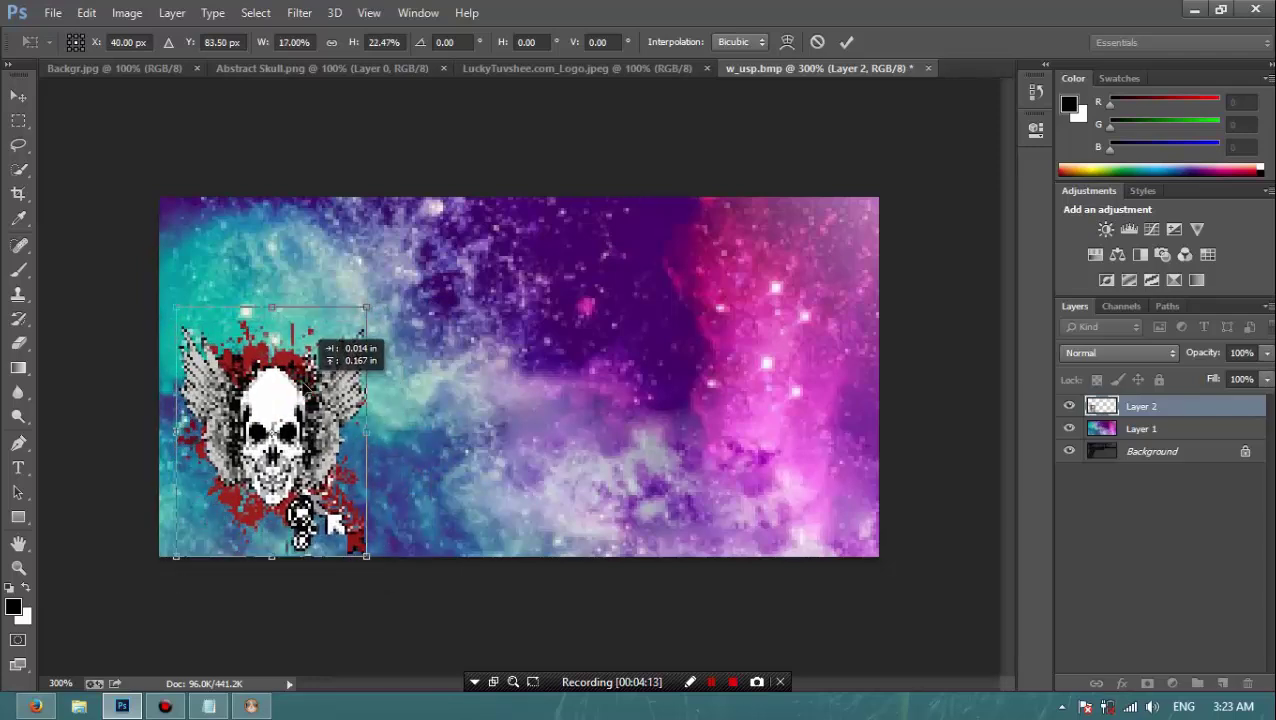
pyautogui.moveTo(366, 302); pyautogui.dragTo(358, 316)
pyautogui.moveTo(300, 370); pyautogui.dragTo(300, 358)
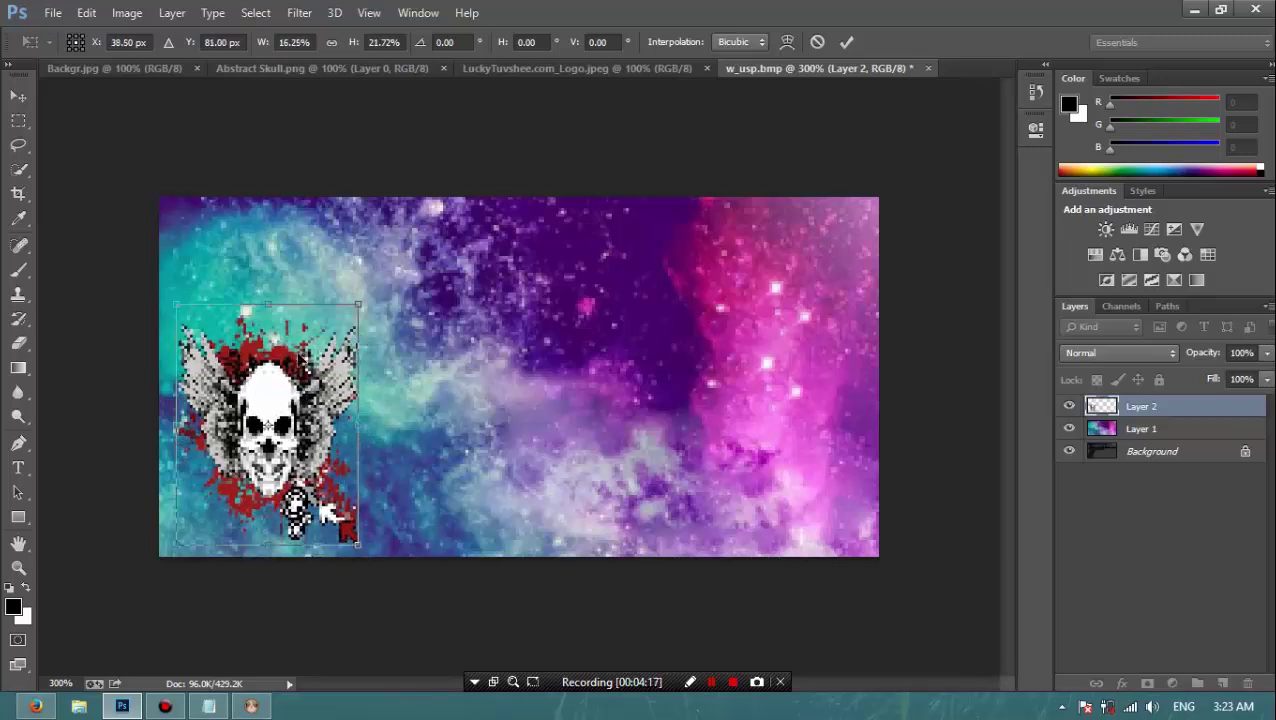
pyautogui.press('Return')
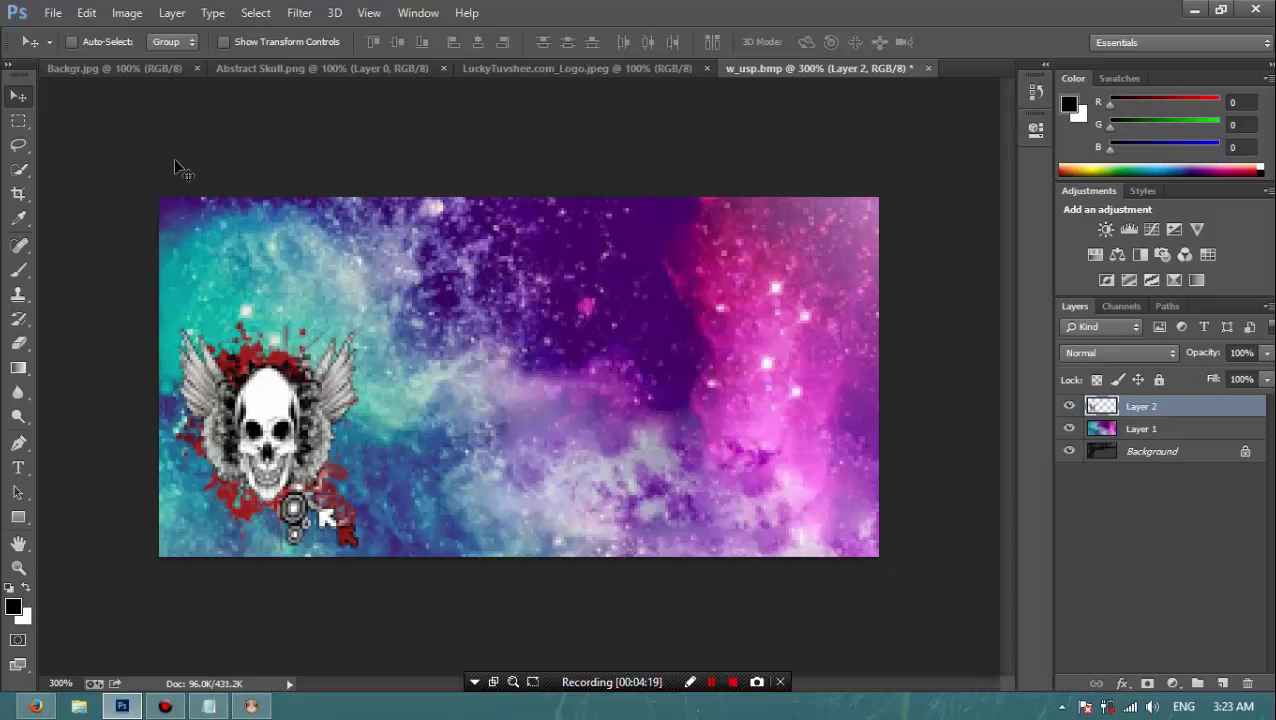
# - Paste the LT logo from LuckyTuvshee.com_Logo.jpeg into w_usp.bmp, scale it to about 32% and place it above the skull
pyautogui.click(368, 66)
pyautogui.click(562, 68)
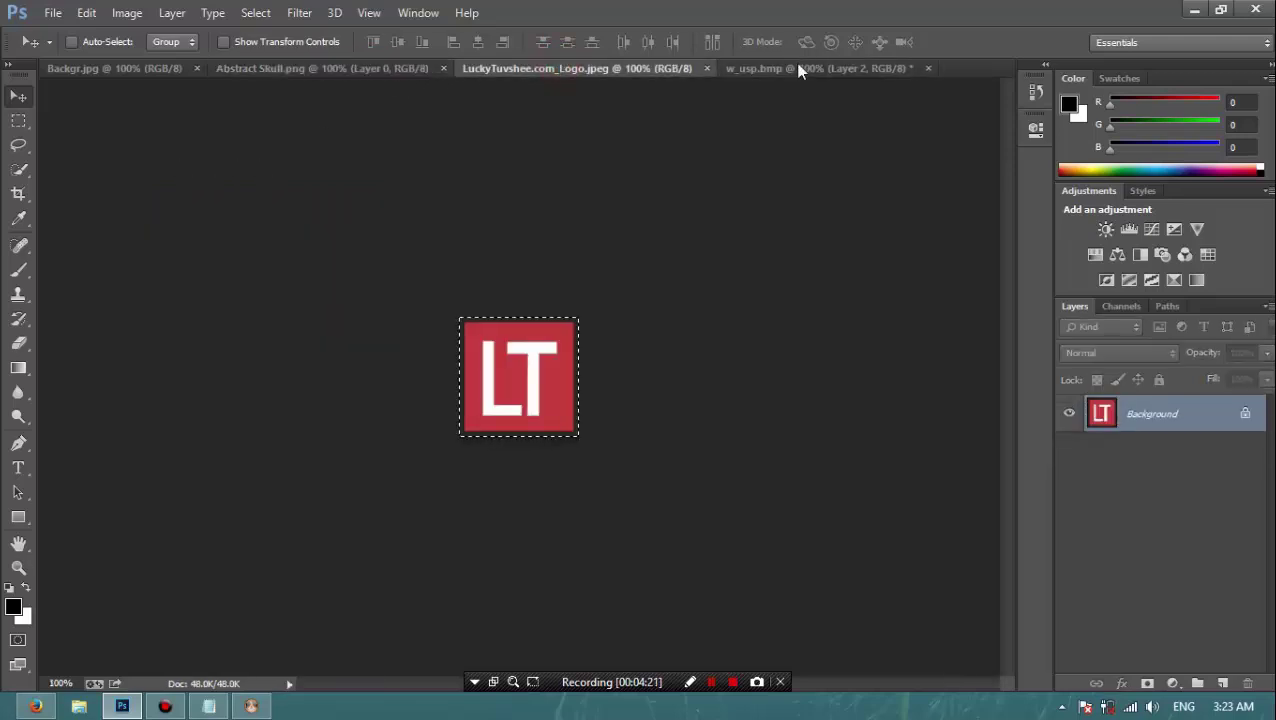
pyautogui.click(800, 70)
pyautogui.hotkey('ctrl', 'v')
pyautogui.hotkey('ctrl', 't')
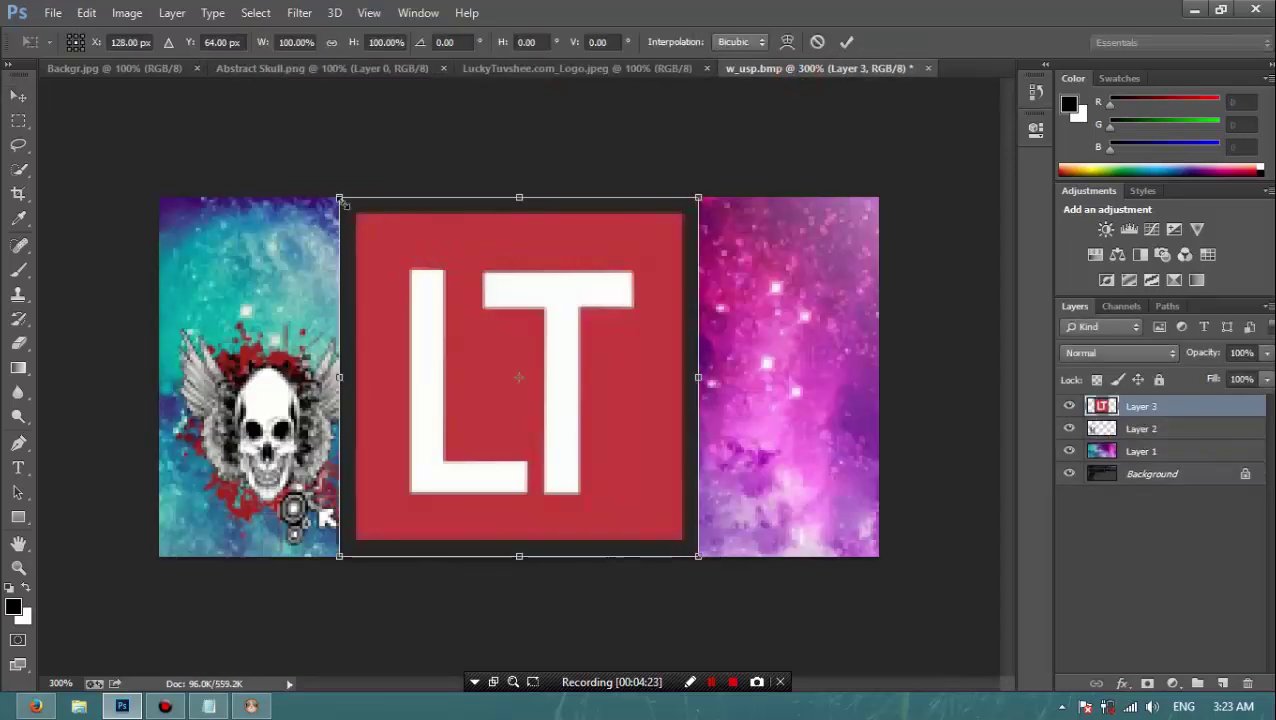
pyautogui.moveTo(341, 200); pyautogui.dragTo(262, 248)
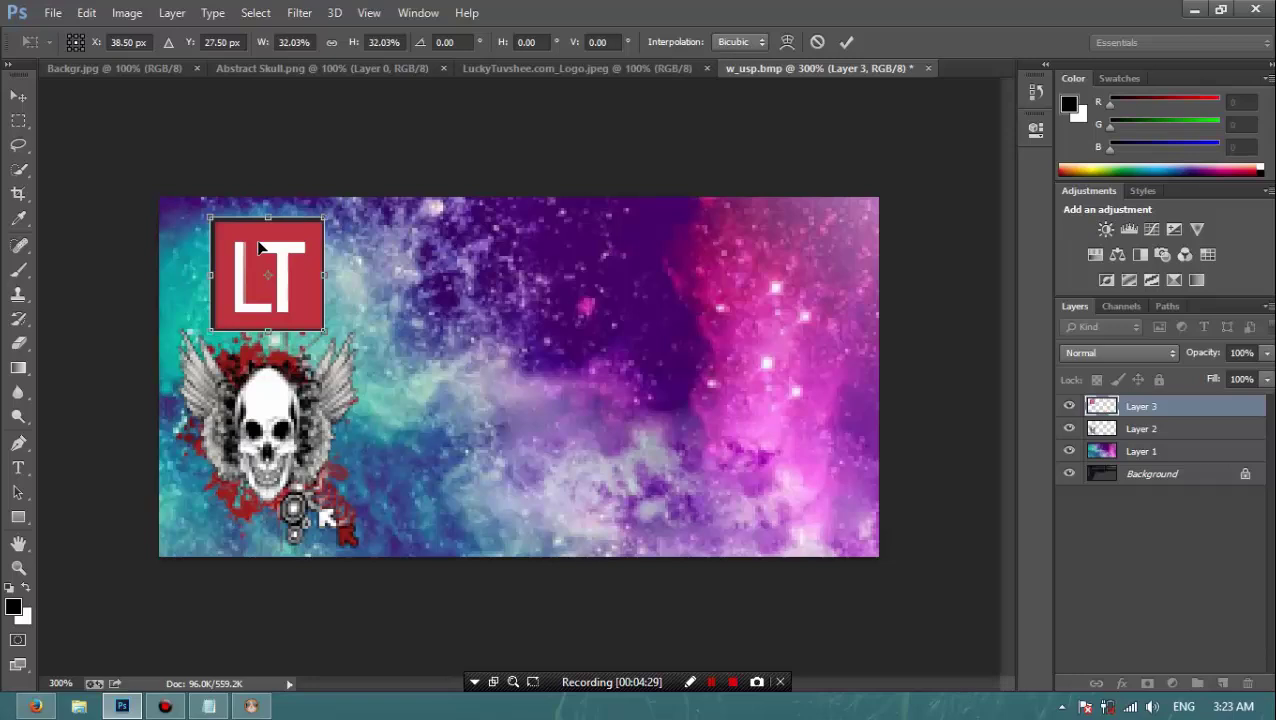
pyautogui.press('Return')
# - Scale the skull on Layer 2 down to about 83% and center it below the LT logo
pyautogui.click(1145, 428)
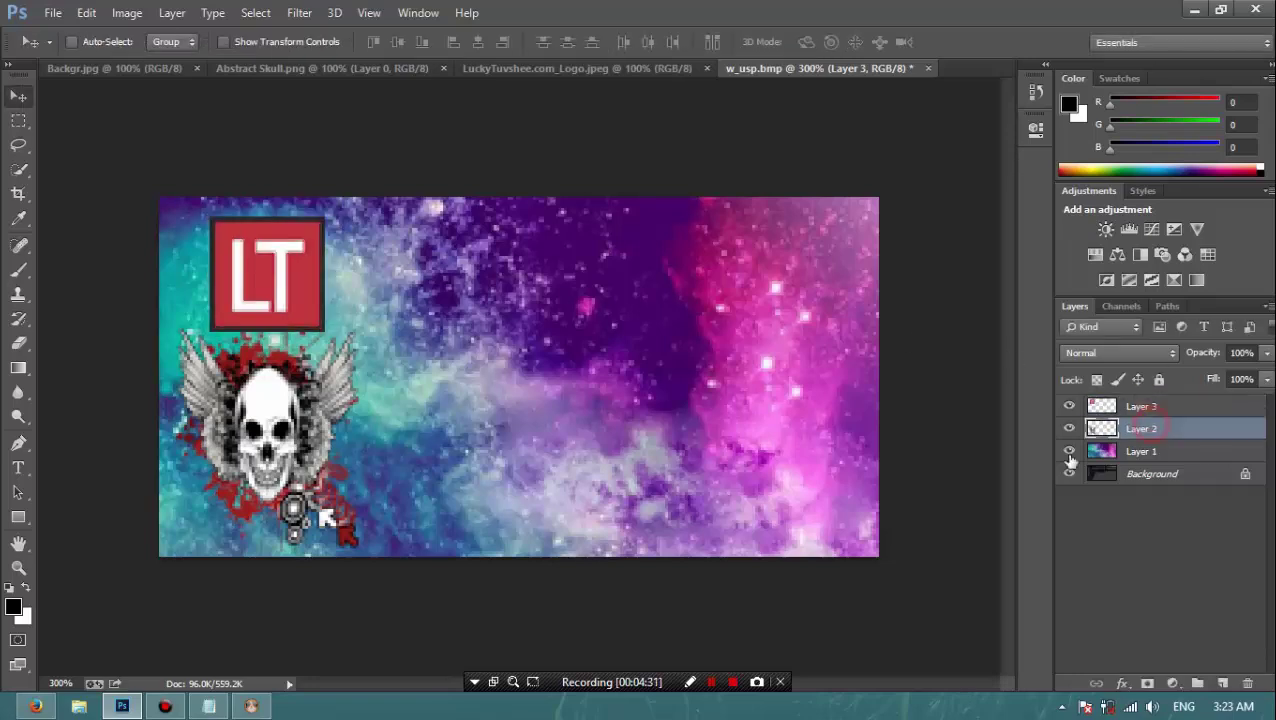
pyautogui.hotkey('ctrl', 't')
pyautogui.moveTo(171, 312); pyautogui.dragTo(193, 345)
pyautogui.moveTo(254, 405); pyautogui.dragTo(266, 413)
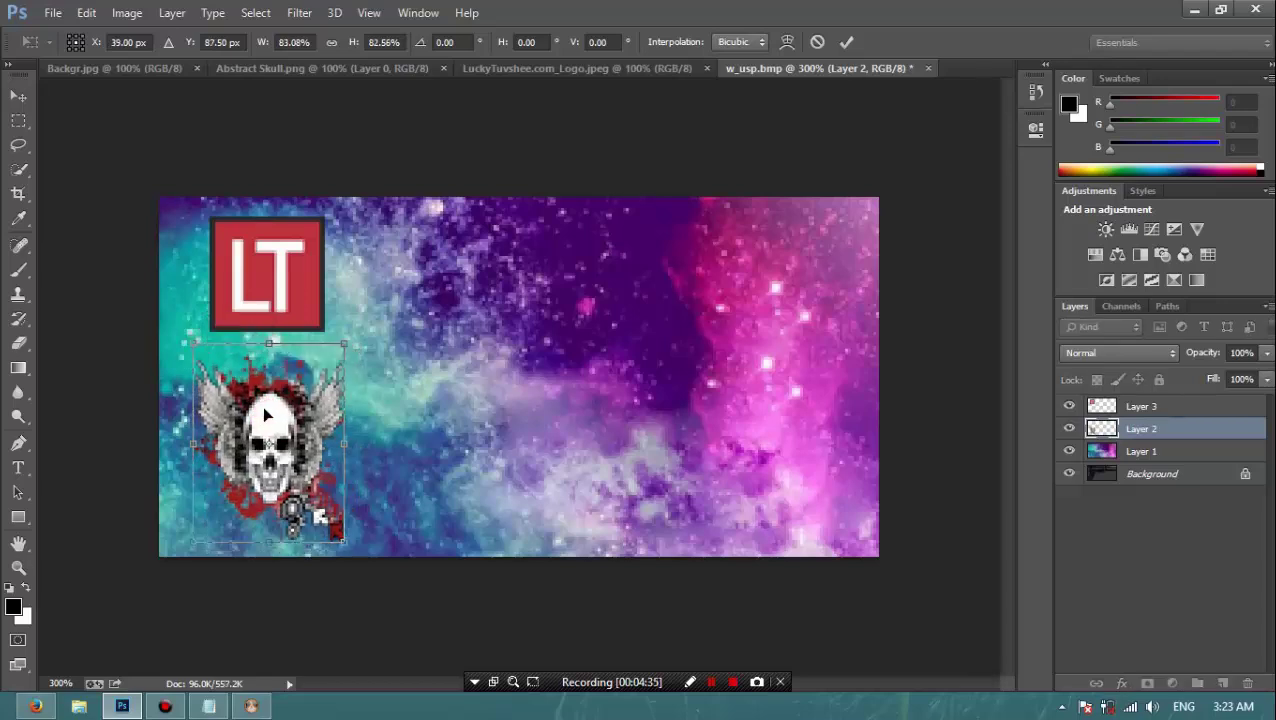
pyautogui.press('Return')
# - Move the LT logo on Layer 3 straight down until it sits just above the skull
pyautogui.click(1119, 404)
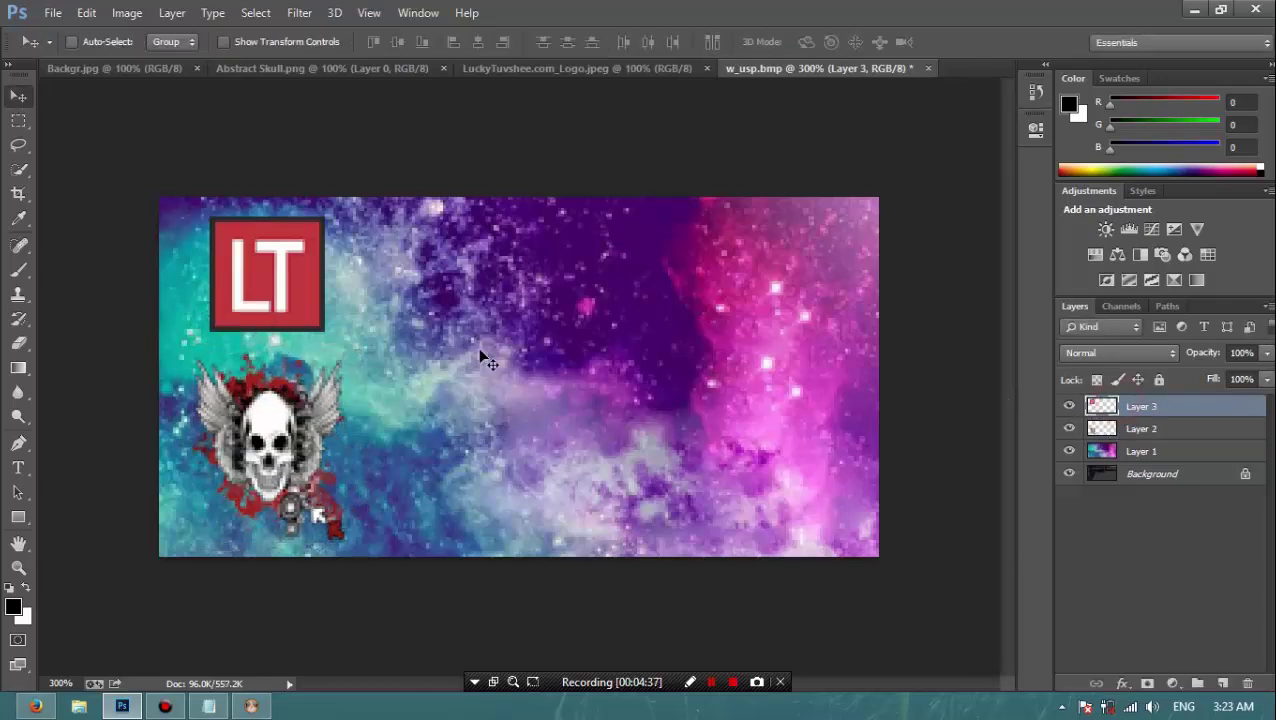
pyautogui.hotkey('ctrl', 't')
pyautogui.press('Down')
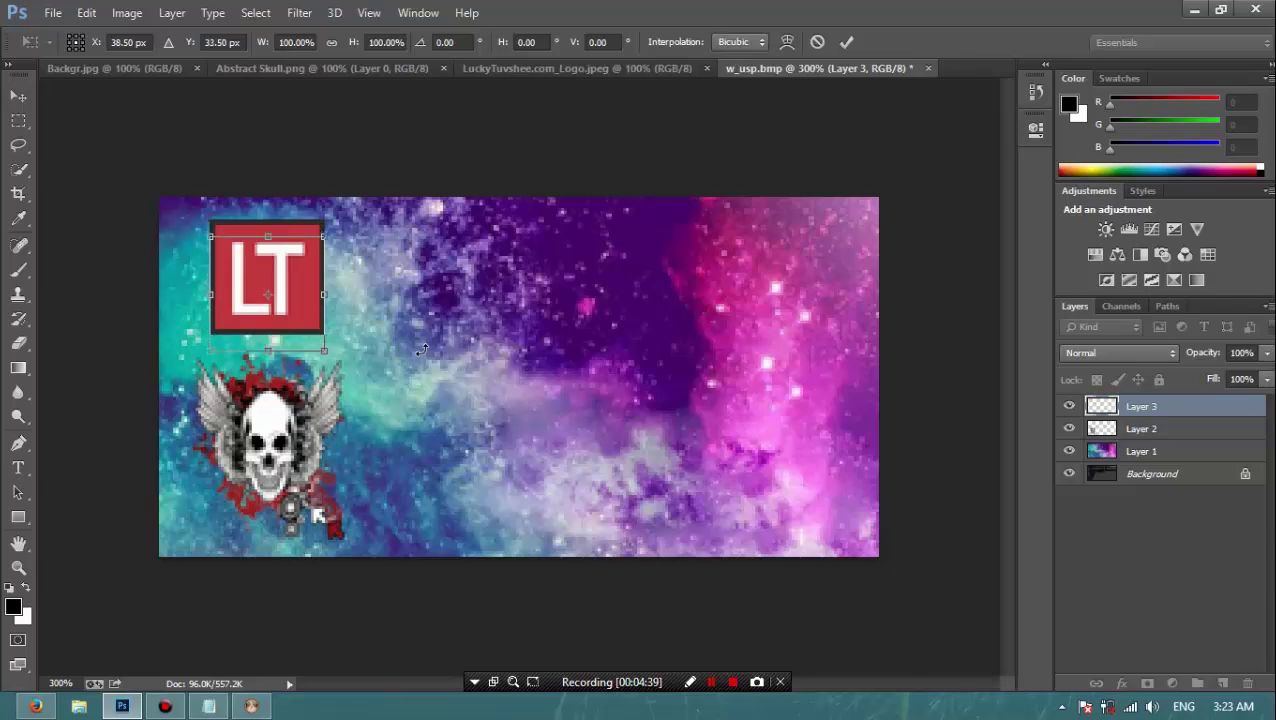
pyautogui.press('Down')
pyautogui.press('Down')
pyautogui.press('Down')
pyautogui.press('Down')
pyautogui.press('Return')
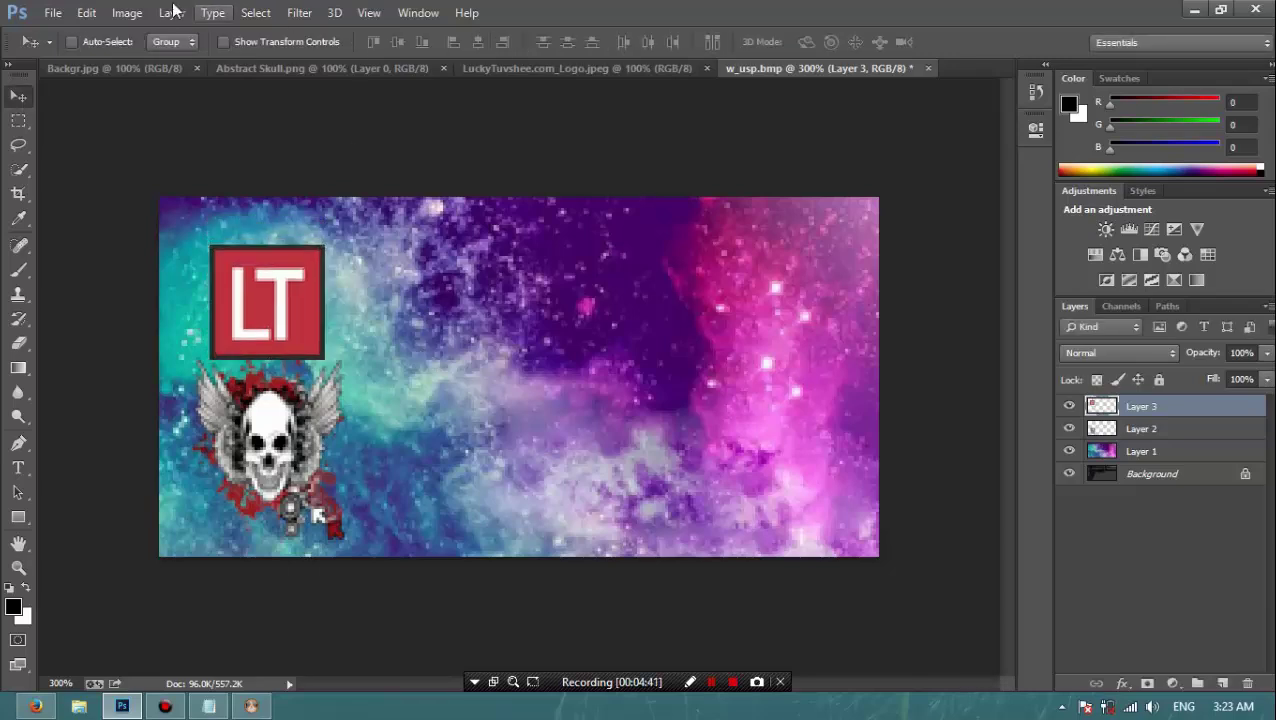
# - Convert w_usp.bmp to Indexed Color mode, flattening its layers and accepting the color conversion settings
pyautogui.click(127, 12)
pyautogui.moveTo(200, 31)
pyautogui.click(386, 86)
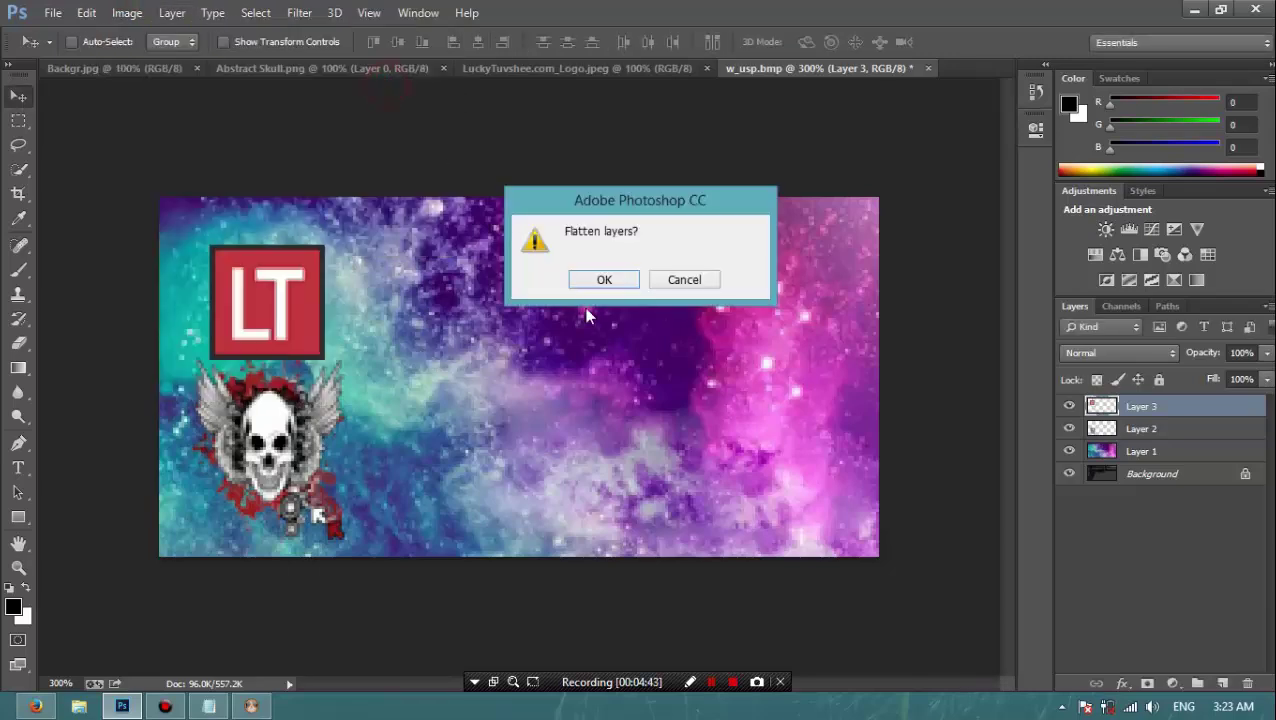
pyautogui.click(606, 280)
pyautogui.click(759, 184)
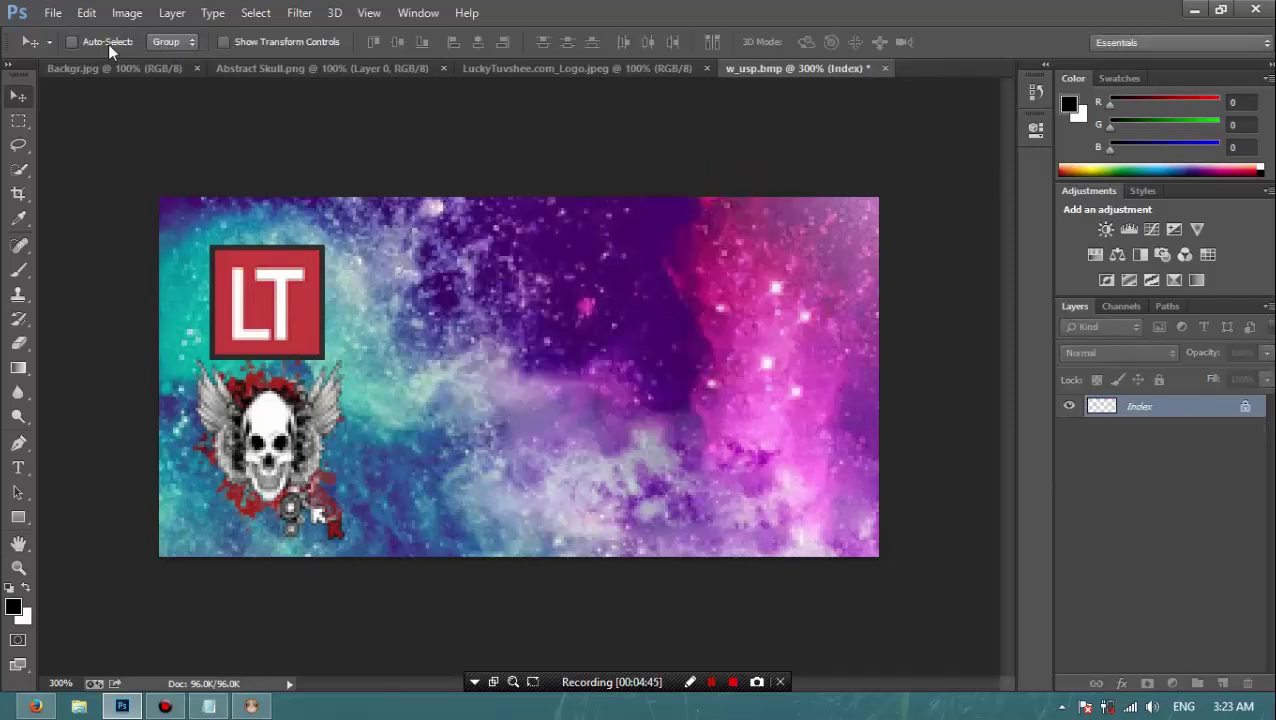
pyautogui.click(53, 12)
pyautogui.click(137, 174)
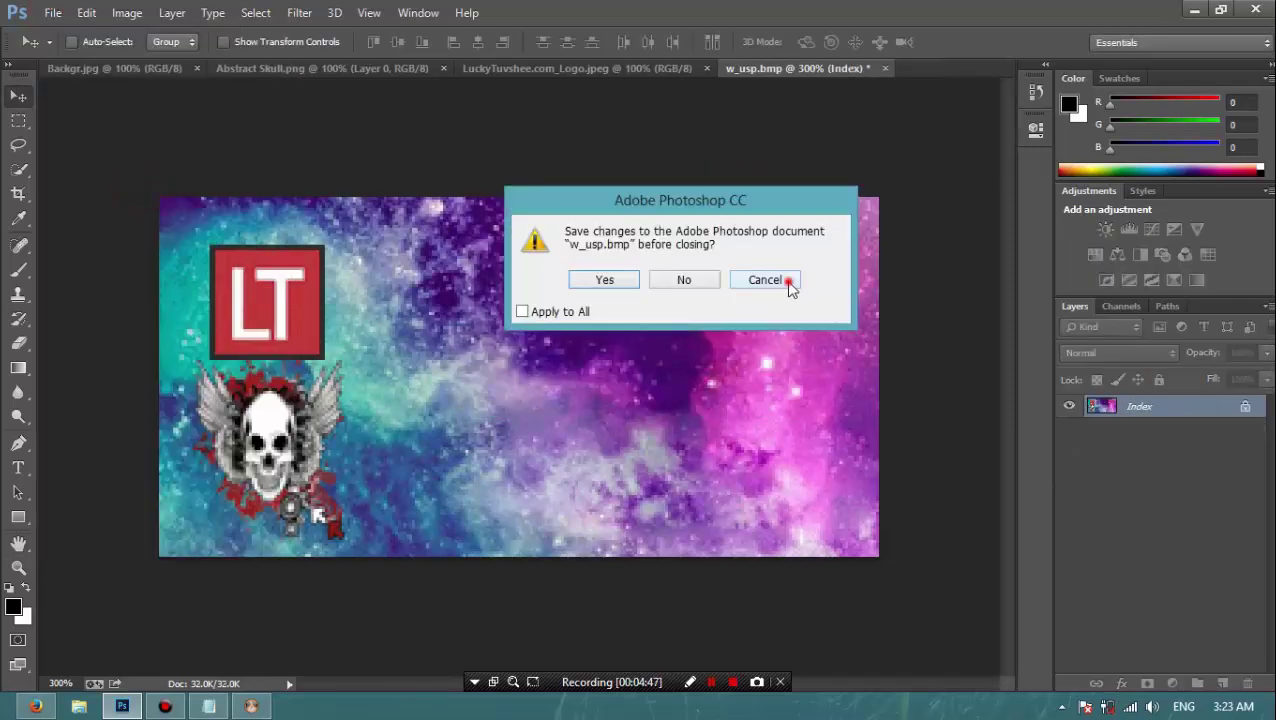
pyautogui.click(765, 280)
# - Save the texture over w_usp on the Desktop as an 8-bit Windows BMP, and quit Photoshop without saving changes to the open document
pyautogui.click(53, 12)
pyautogui.click(115, 248)
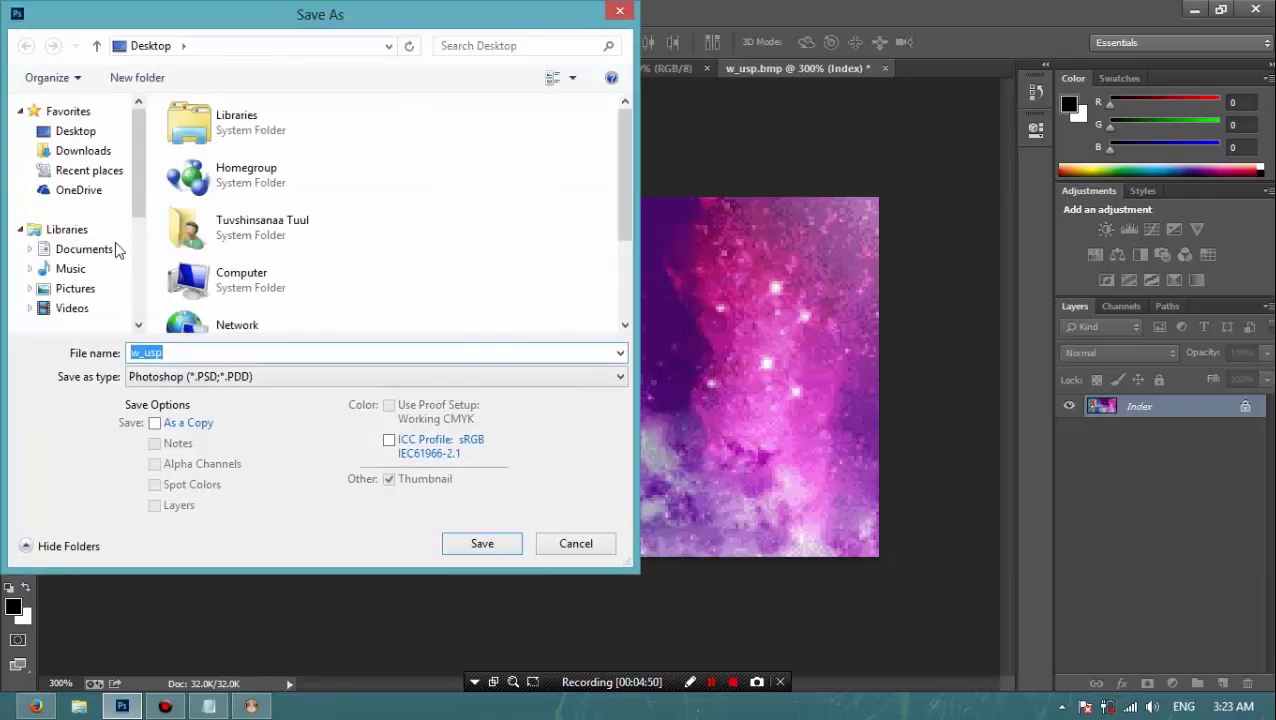
pyautogui.click(337, 378)
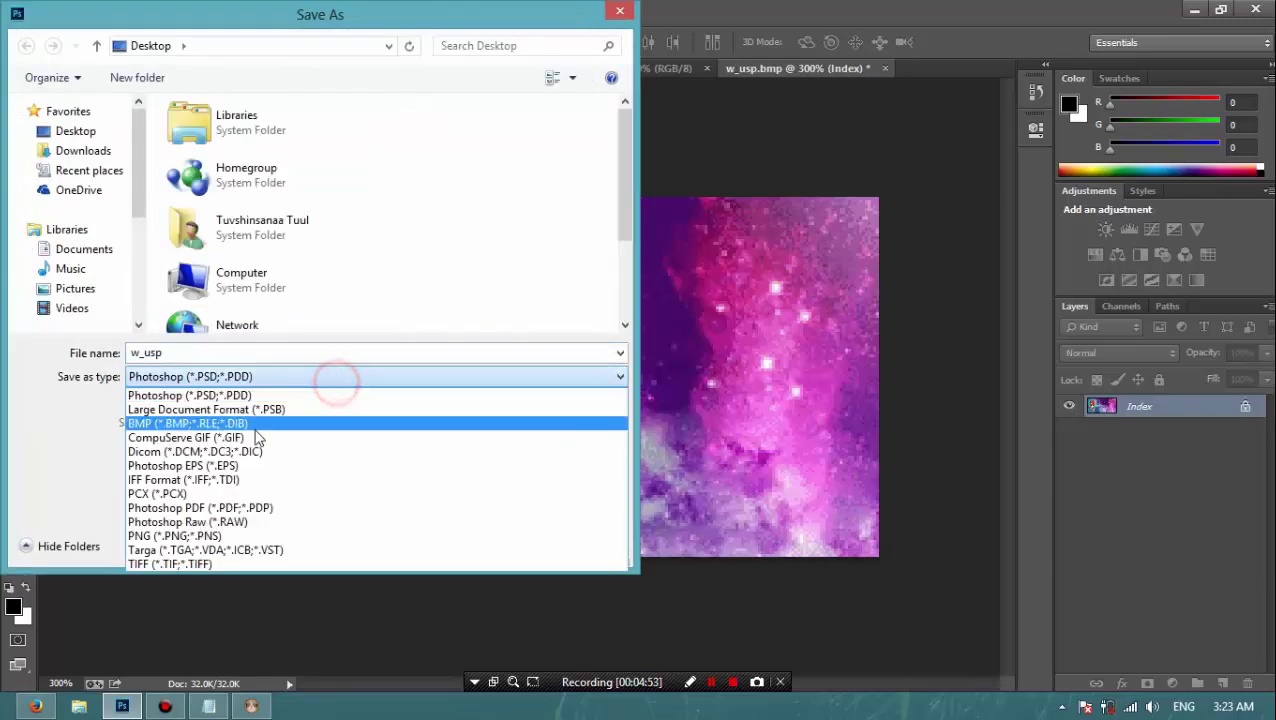
pyautogui.click(256, 424)
pyautogui.click(466, 545)
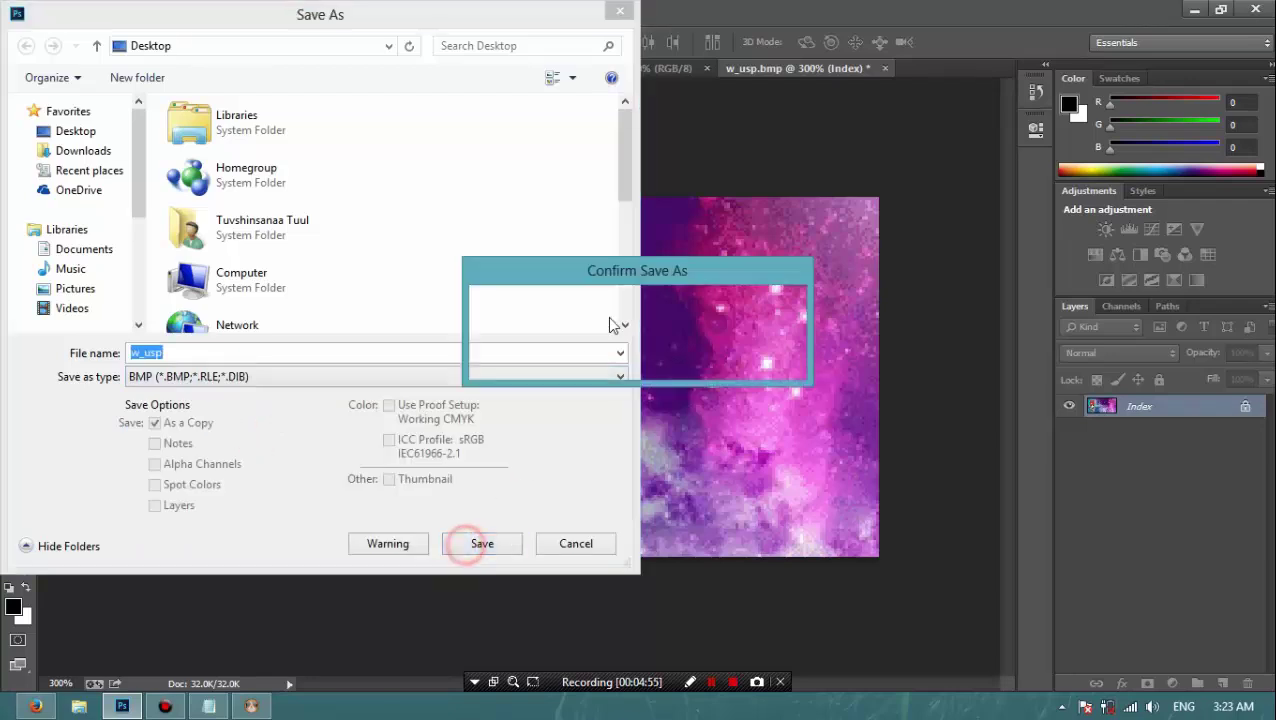
pyautogui.click(689, 364)
pyautogui.click(736, 187)
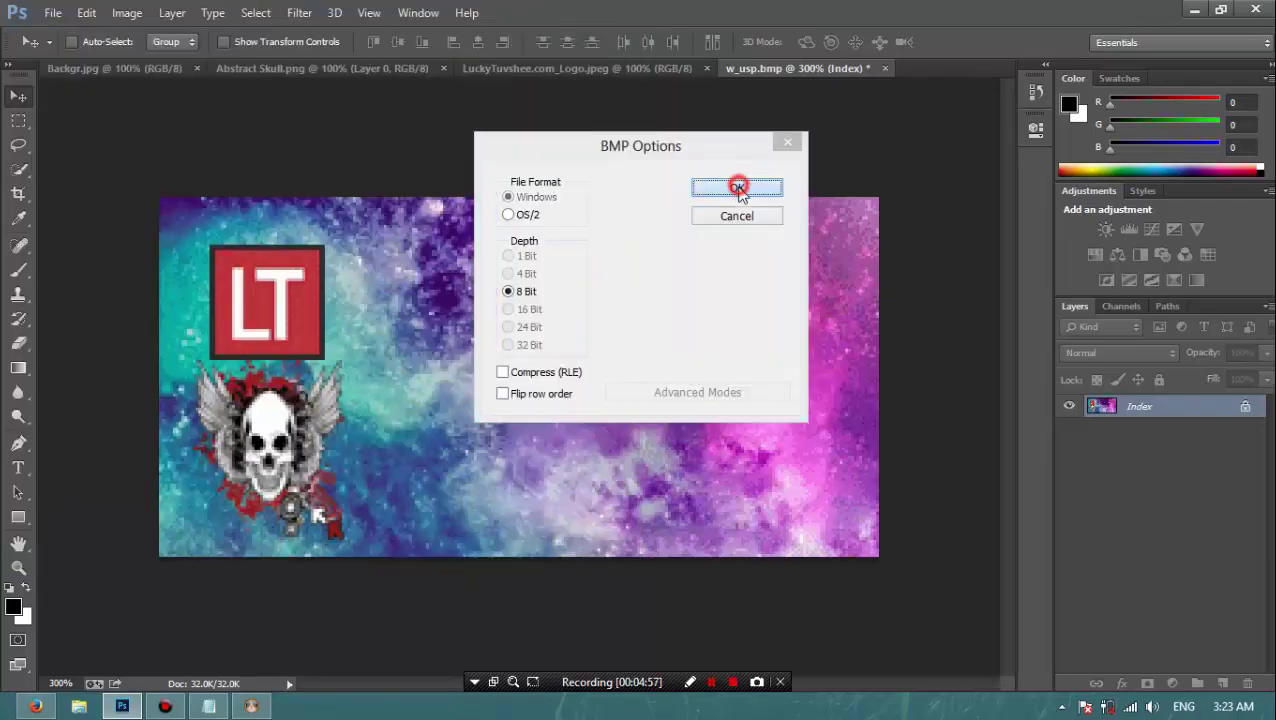
pyautogui.click(1256, 10)
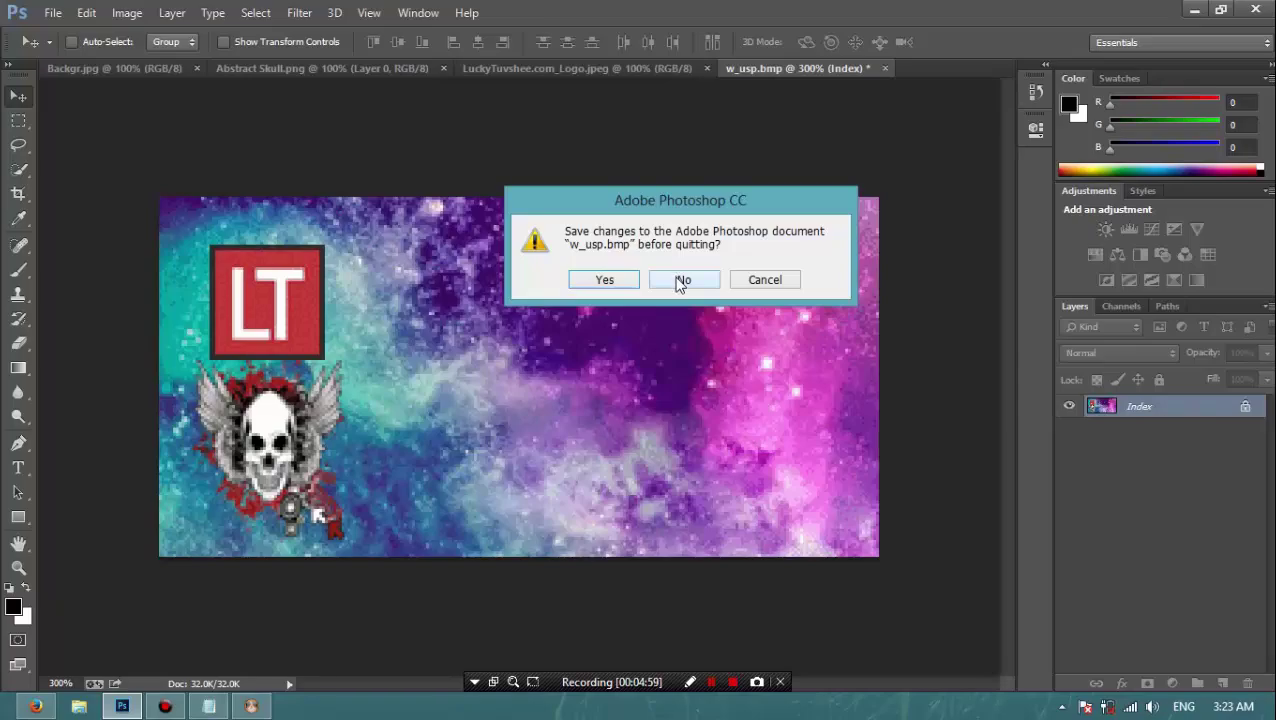
pyautogui.click(680, 281)
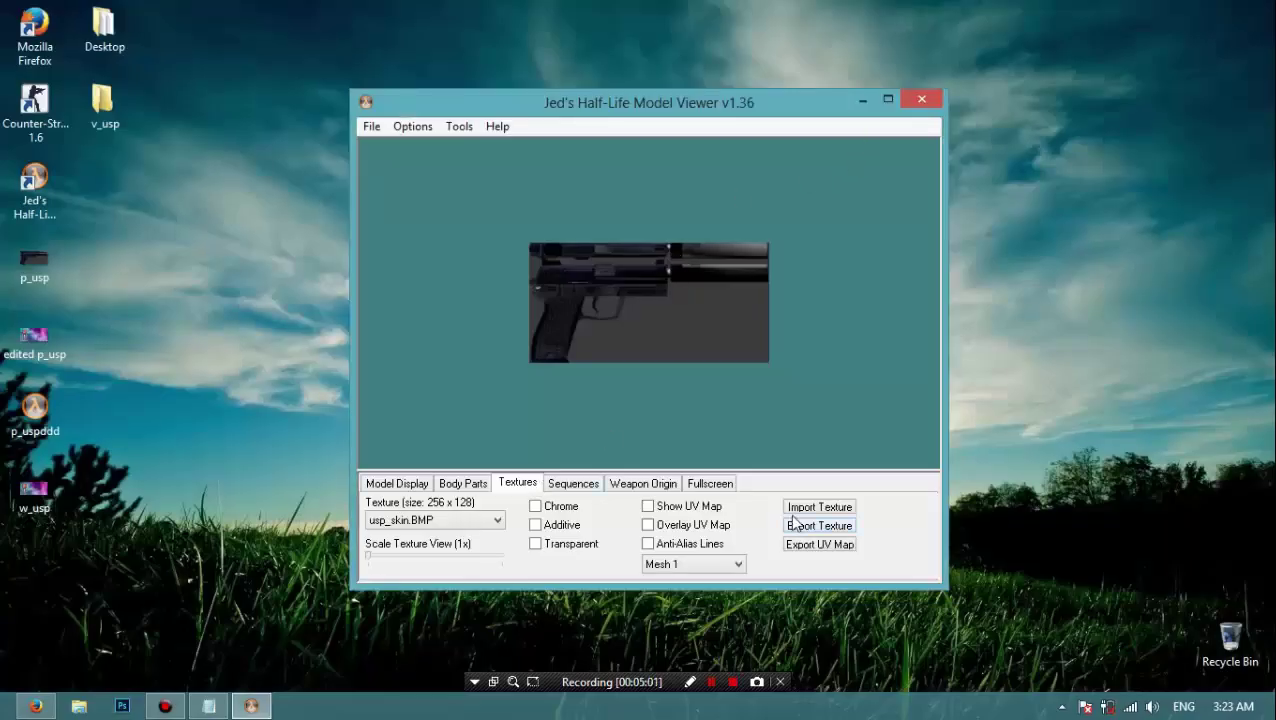
# - Import the edited w_usp bitmap from the Desktop as the model's usp_skin.BMP texture
pyautogui.click(805, 508)
pyautogui.scroll(-3, 642, 407)
pyautogui.click(641, 421)
pyautogui.click(622, 479)
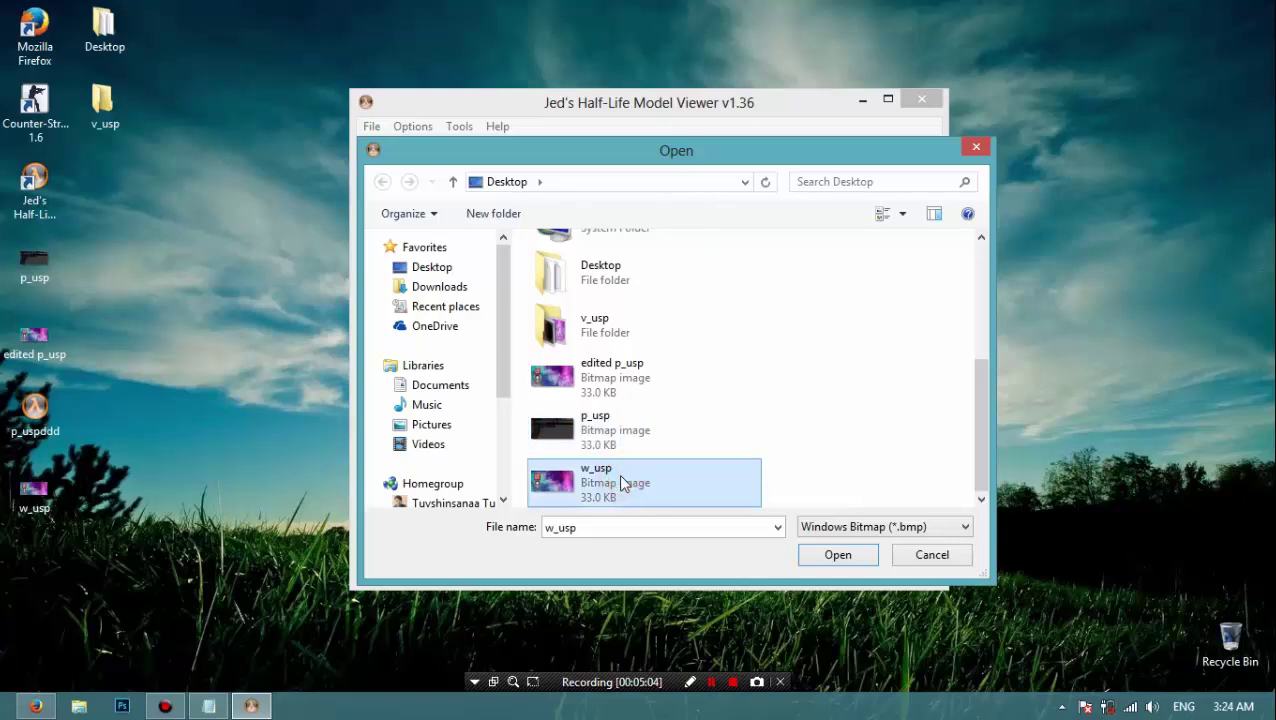
pyautogui.doubleClick(620, 483)
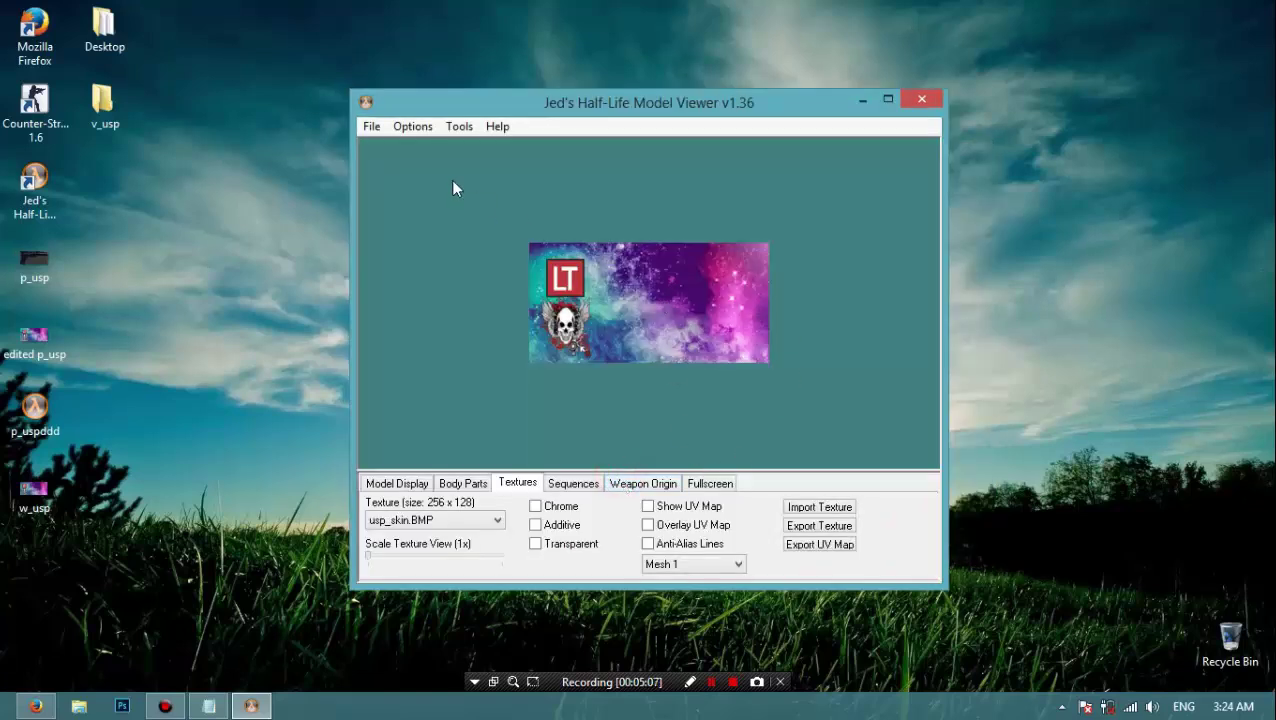
# - Save the retextured model to the Desktop as w_usp in PC Half-Life Models format and close the model viewer
pyautogui.click(371, 126)
pyautogui.click(425, 250)
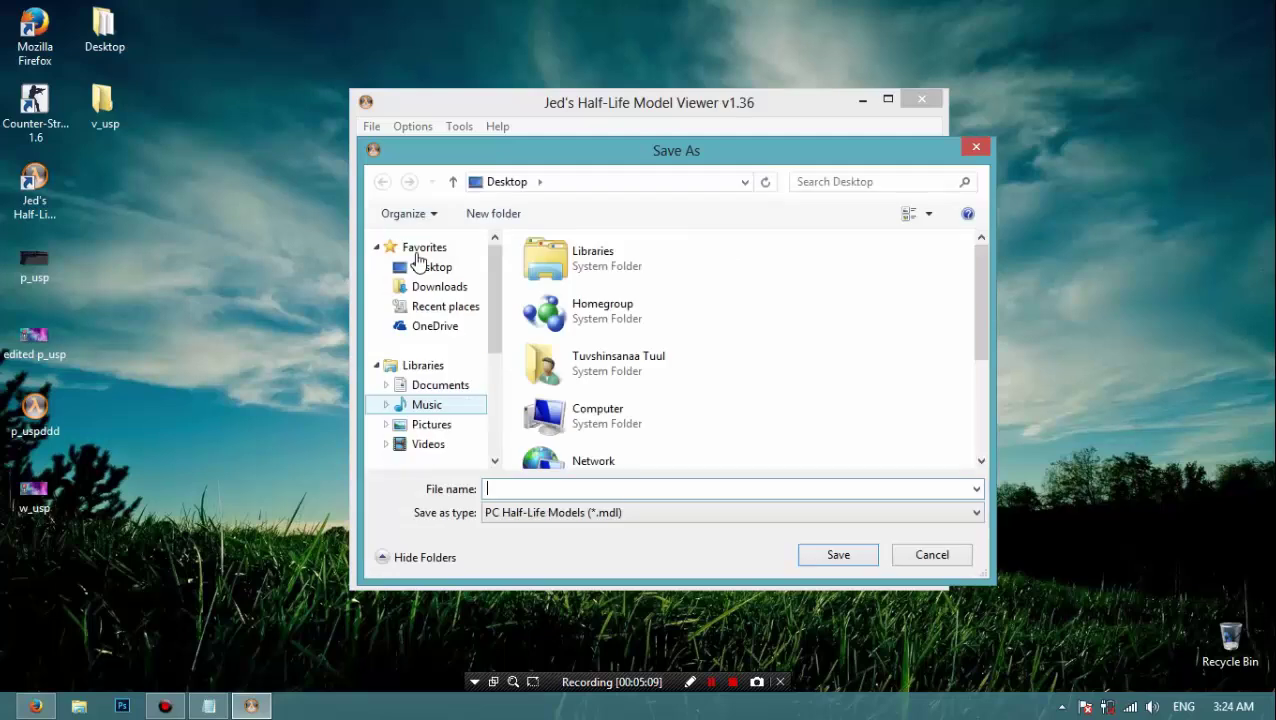
pyautogui.write('w_usp')
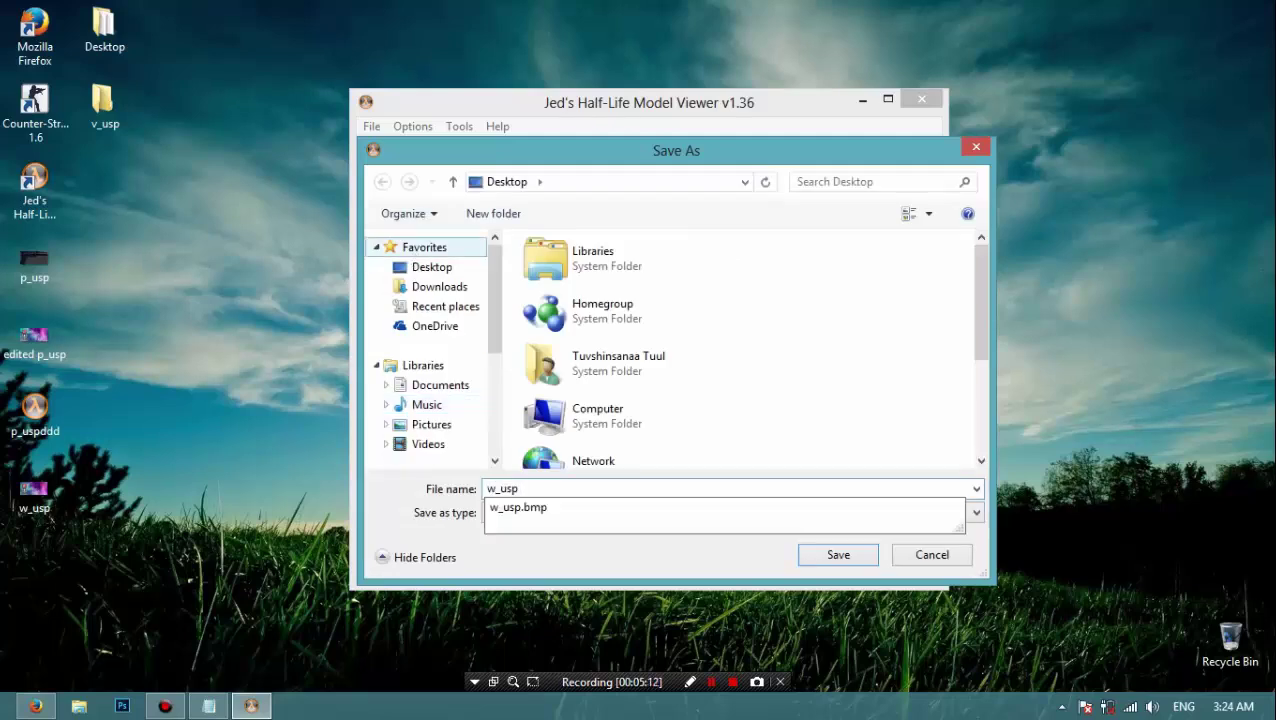
pyautogui.press('Return')
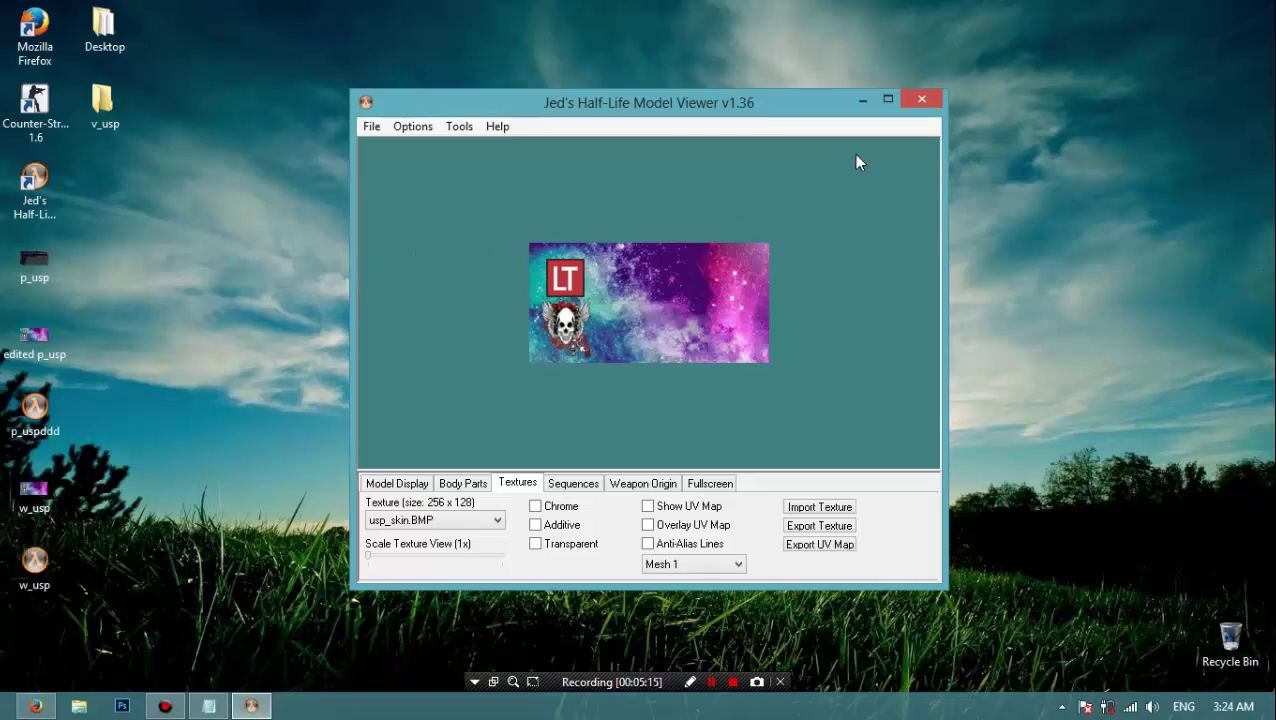
pyautogui.click(922, 100)
# - Select the p_uspddd and w_usp model files on the Desktop, move them together below the v_usp folder and cut them
pyautogui.click(268, 400)
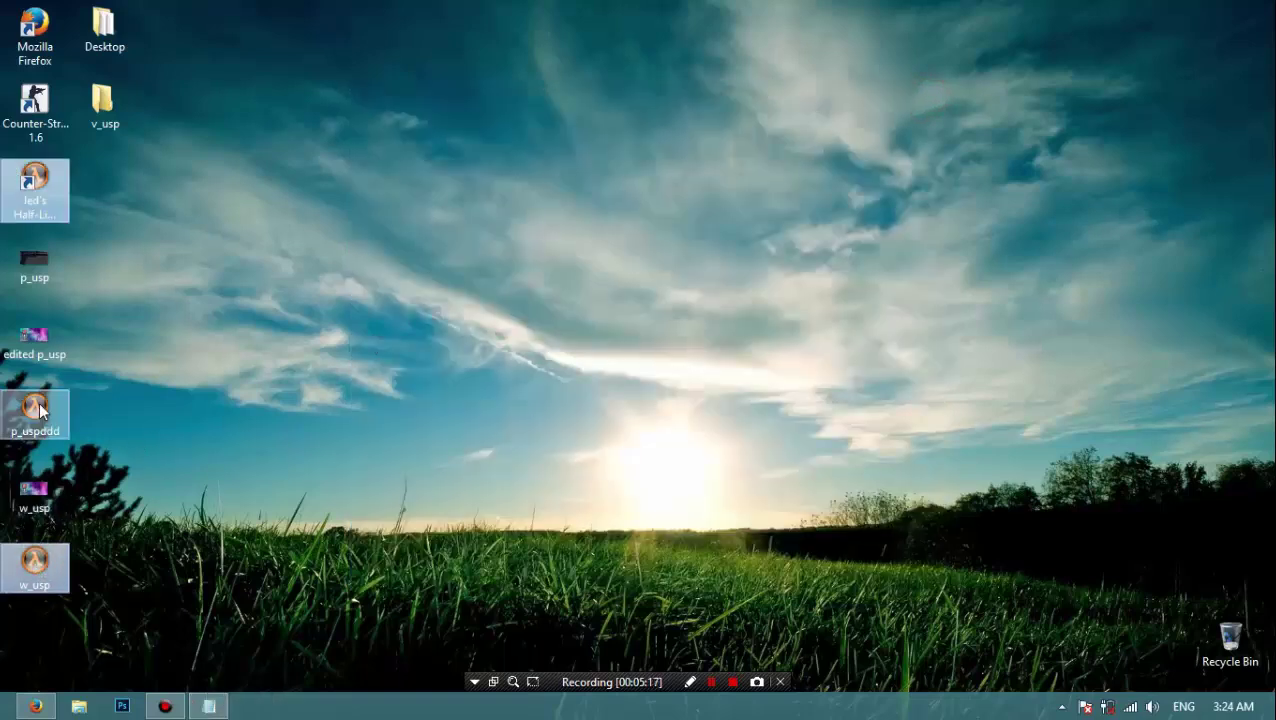
pyautogui.click(47, 412)
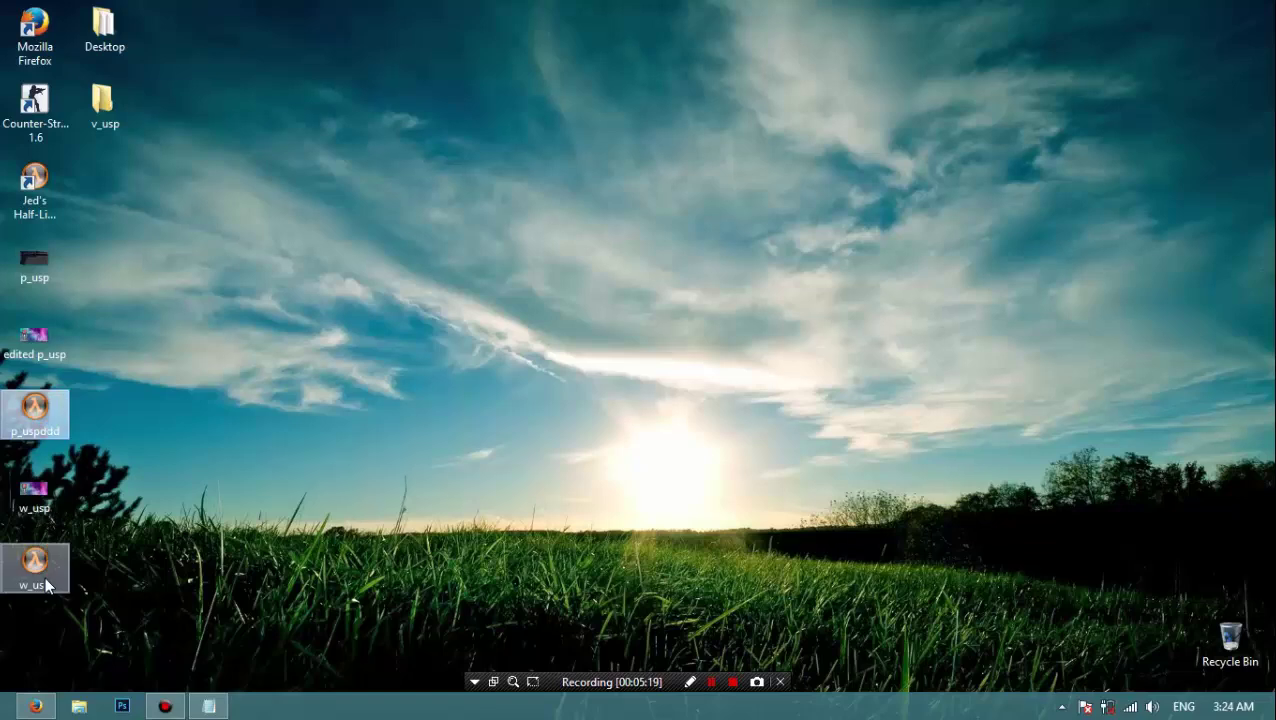
pyautogui.click(35, 405)
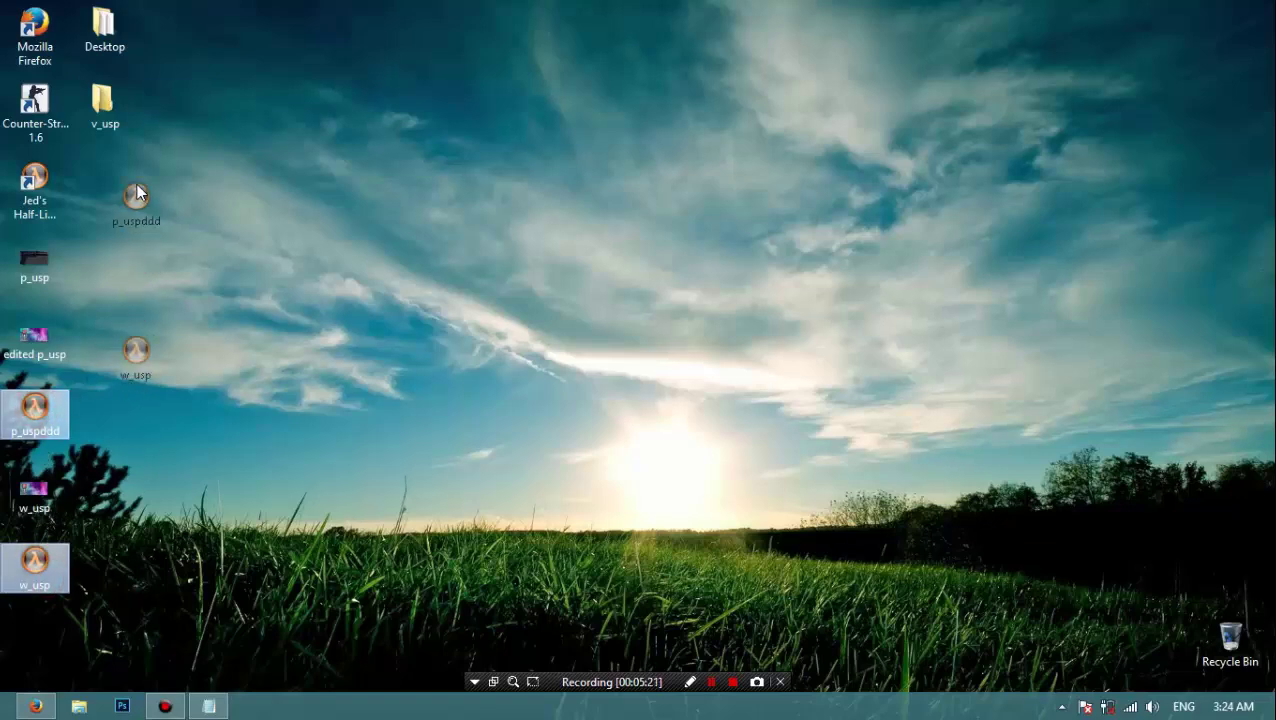
pyautogui.moveTo(137, 193); pyautogui.dragTo(164, 222)
# - Open the folder C:\Games\Counter-Strike\cstrike\models
pyautogui.press('super+e')
pyautogui.doubleClick(621, 245)
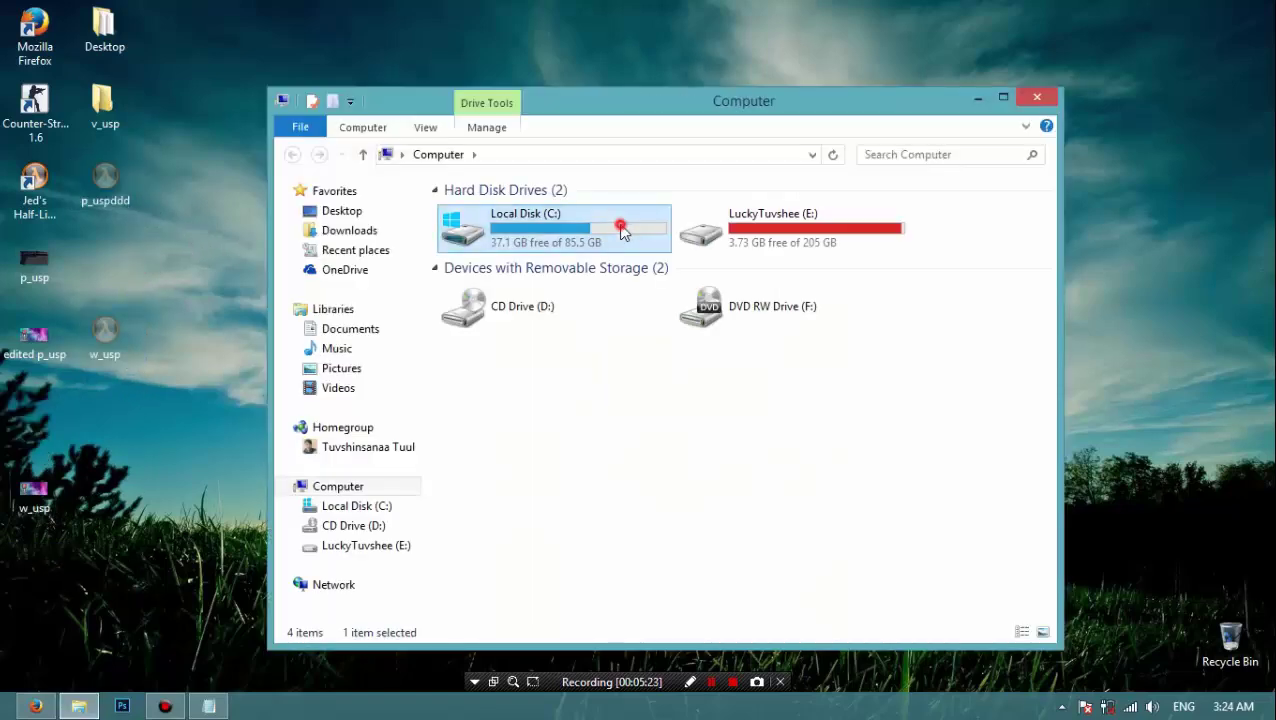
pyautogui.doubleClick(538, 210)
pyautogui.doubleClick(534, 213)
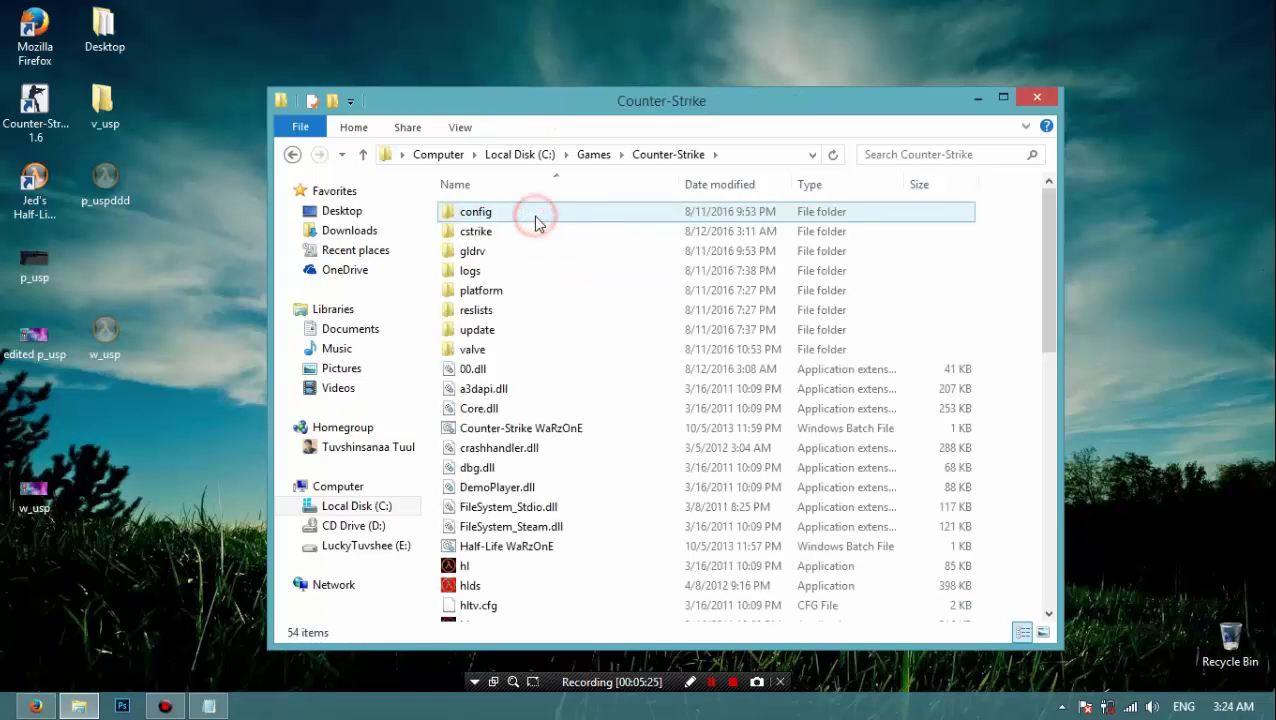
pyautogui.doubleClick(520, 232)
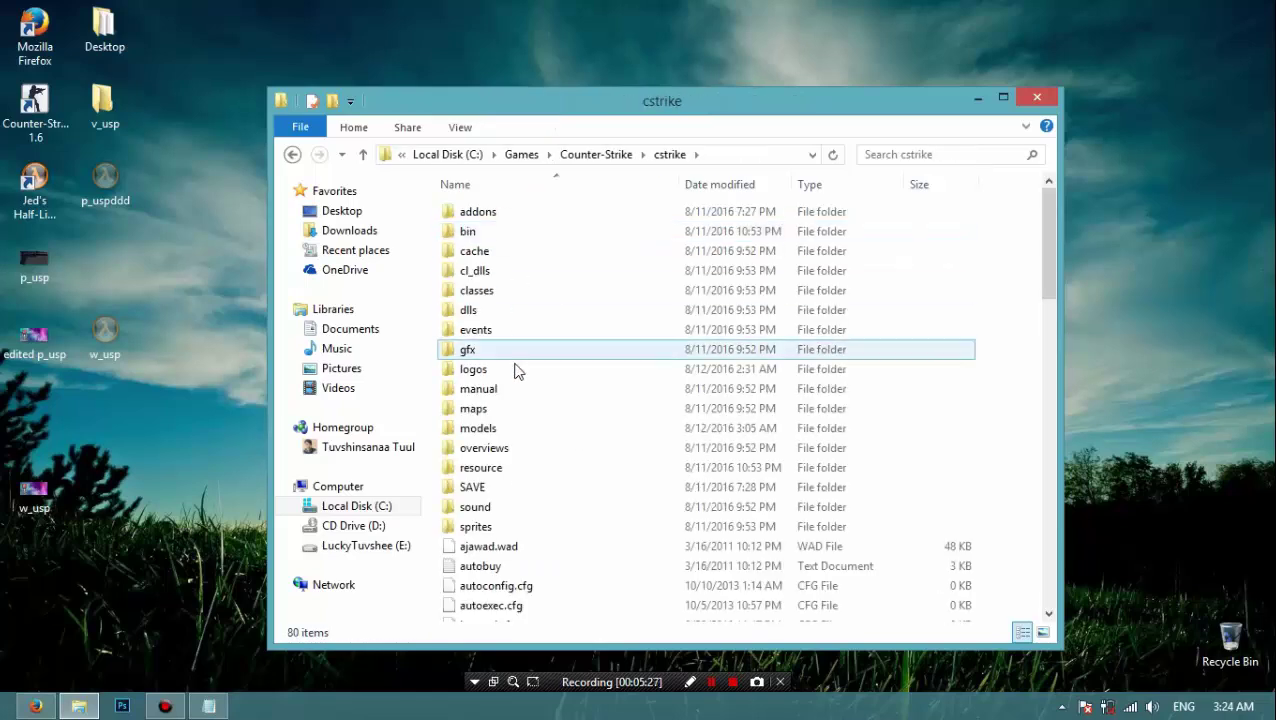
pyautogui.doubleClick(496, 428)
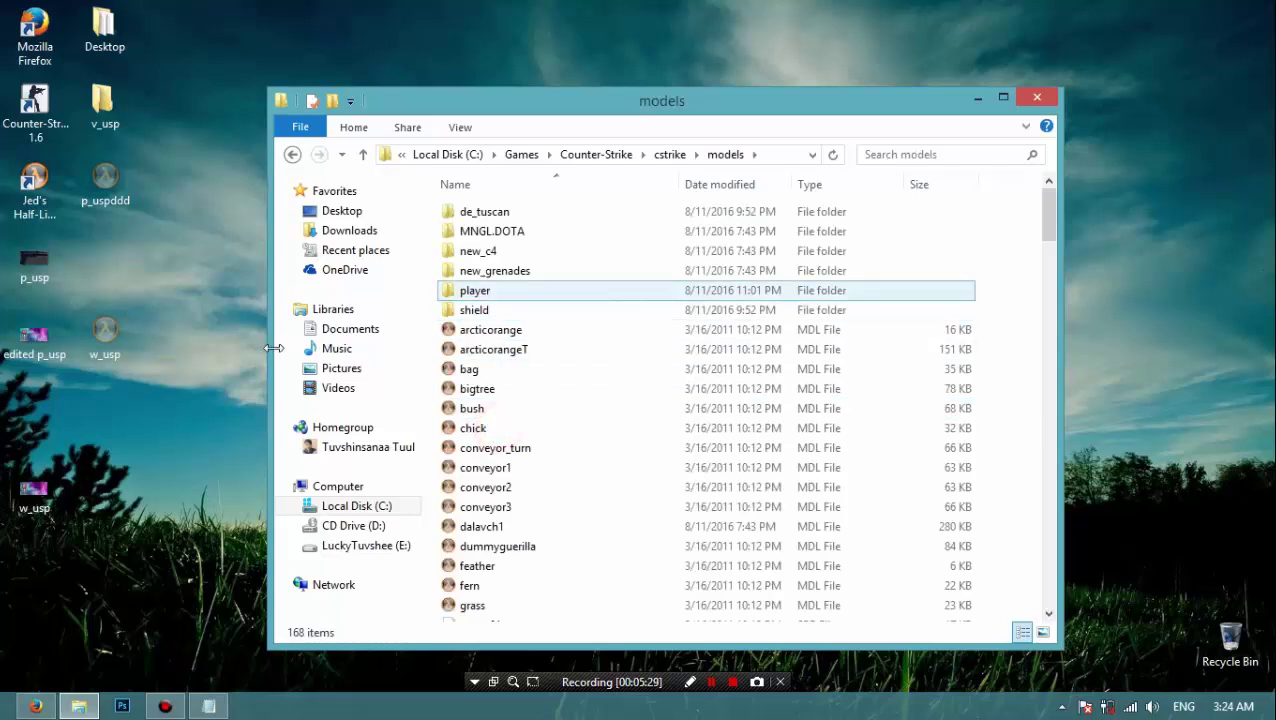
# - Paste the cut p_uspddd and w_usp model files into the models folder, replacing the existing file, and close the folder window
pyautogui.rightClick(980, 298)
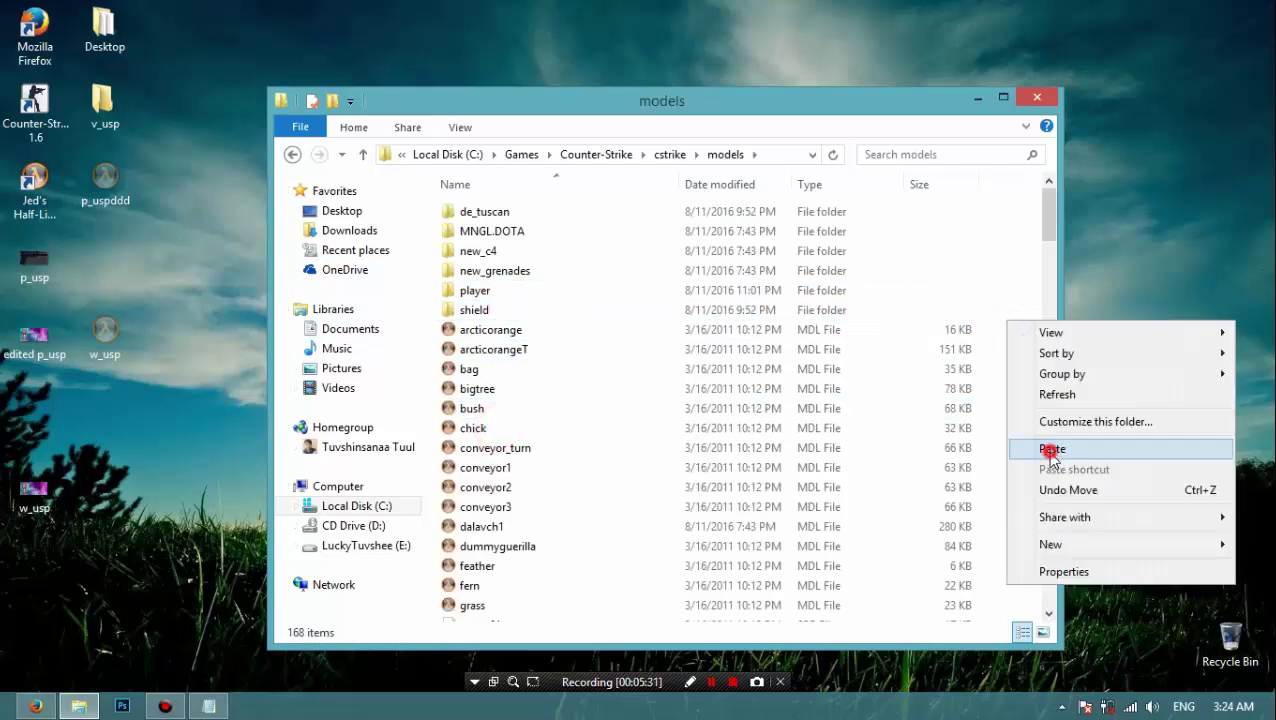
pyautogui.click(1052, 447)
pyautogui.click(585, 207)
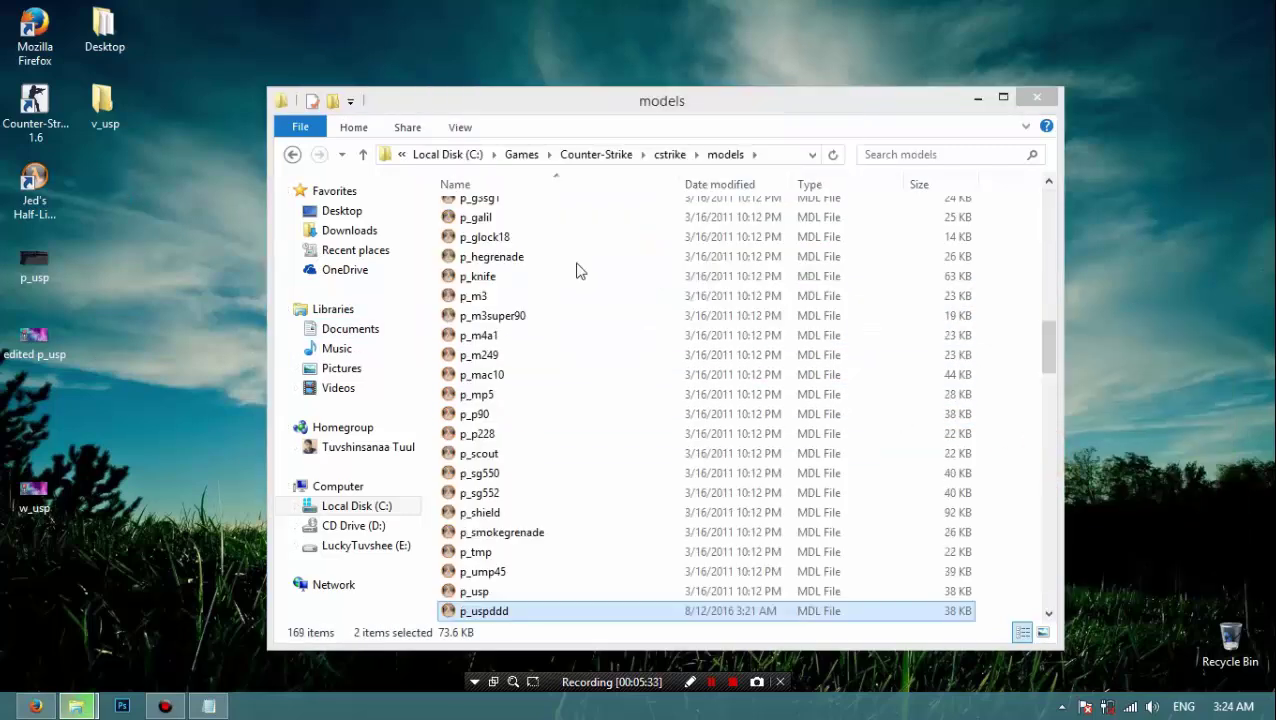
pyautogui.click(1036, 99)
# - Launch Counter-Strike 1.6 and start a new game on the de_dust2 map with 0 CPU players
pyautogui.rightClick(294, 265)
pyautogui.click(131, 281)
pyautogui.click(40, 136)
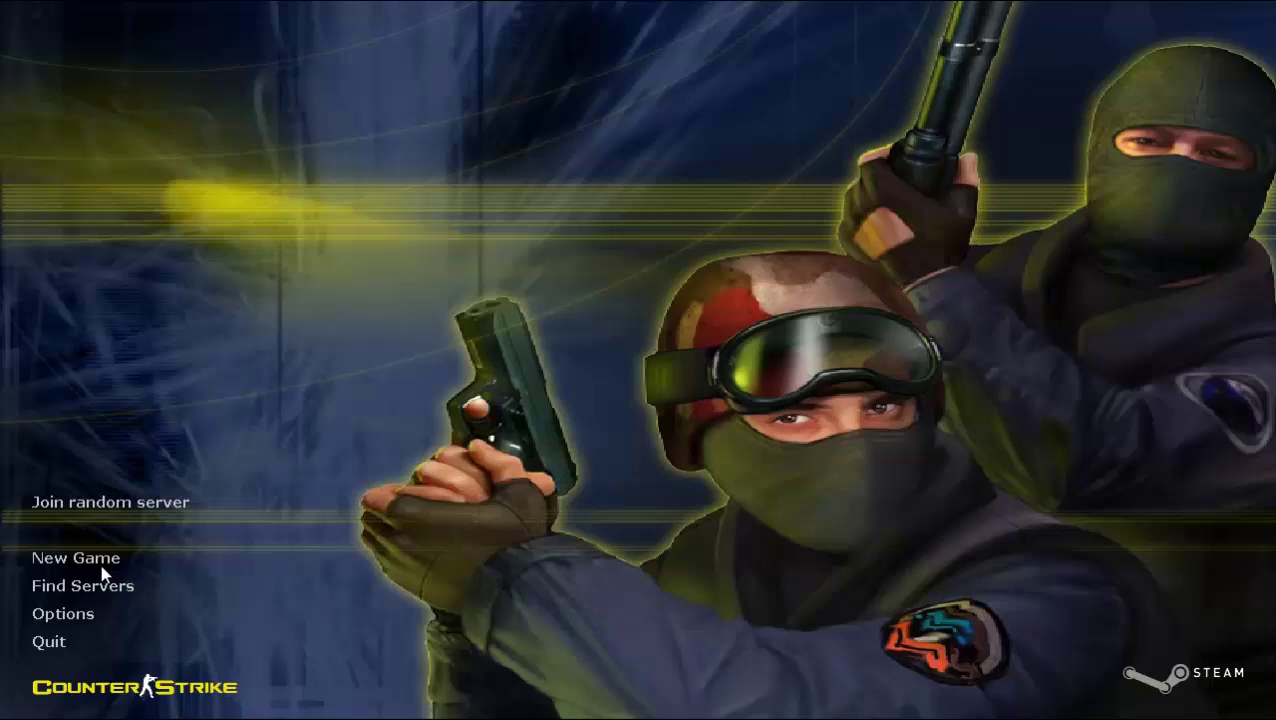
pyautogui.click(101, 565)
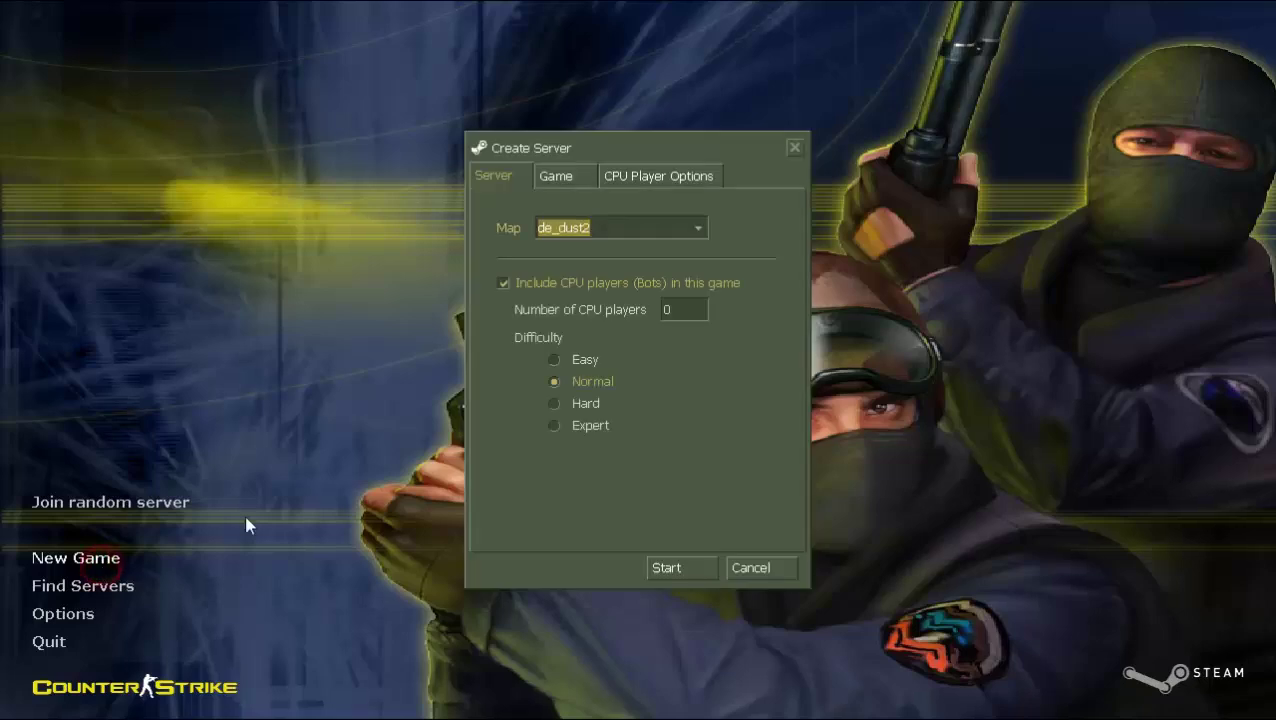
pyautogui.click(660, 568)
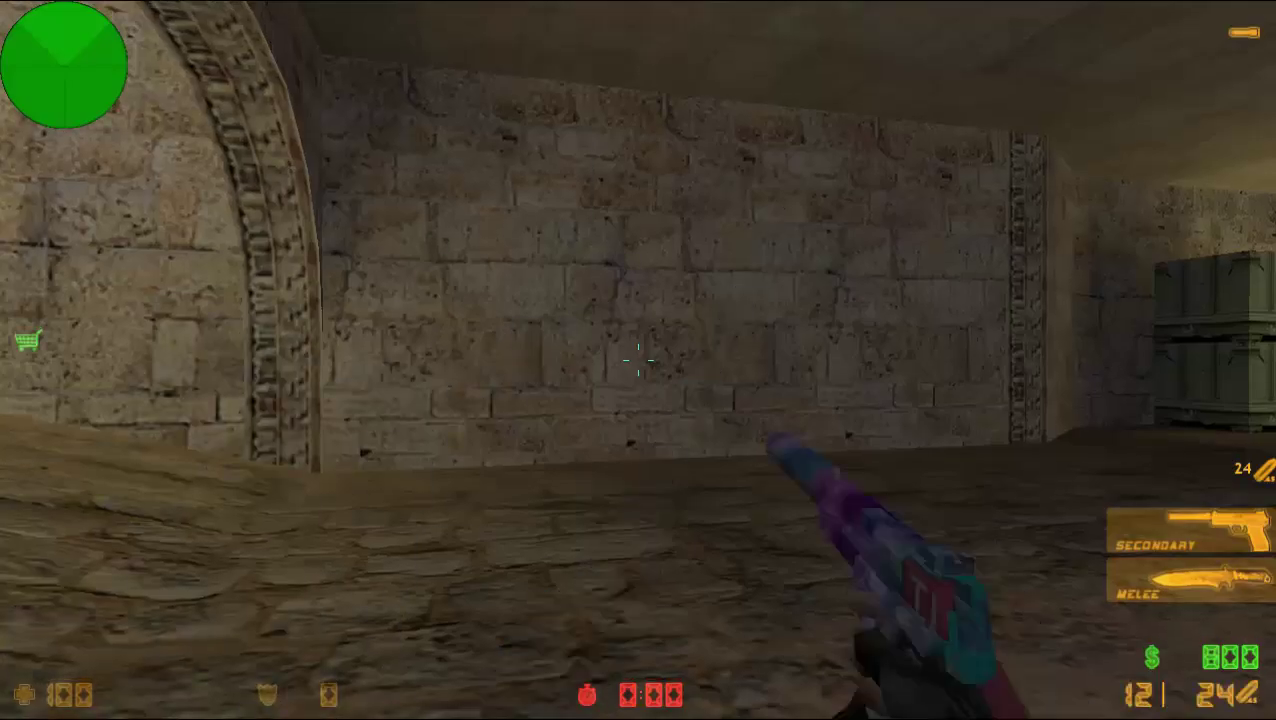
# - Buy pistol ammunition and switch between the knife and the USP to check the weapon's draw view
pyautogui.press('3')
pyautogui.press('.')
pyautogui.press('2')
pyautogui.press('3')
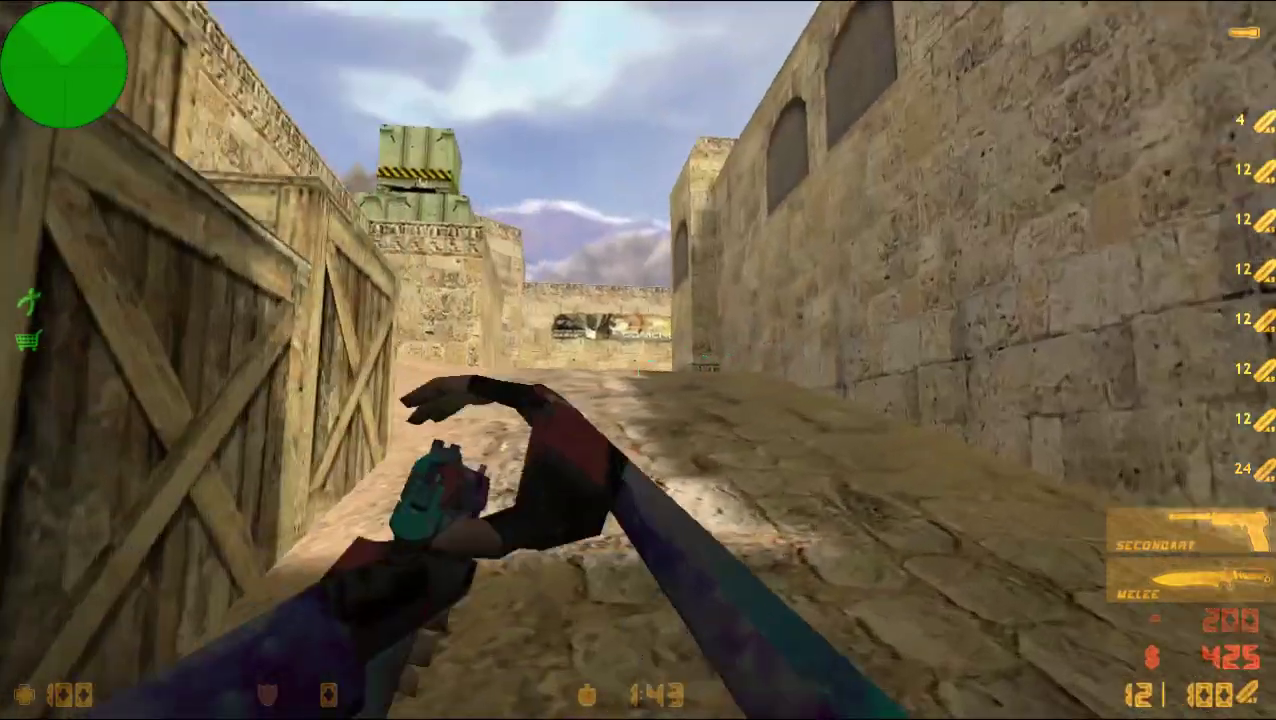
pyautogui.press('2')
# - Fire and reload the USP and toggle its silencer to examine the new texture in first-person view
pyautogui.click(638, 360)
pyautogui.click(638, 360)
pyautogui.click(638, 360)
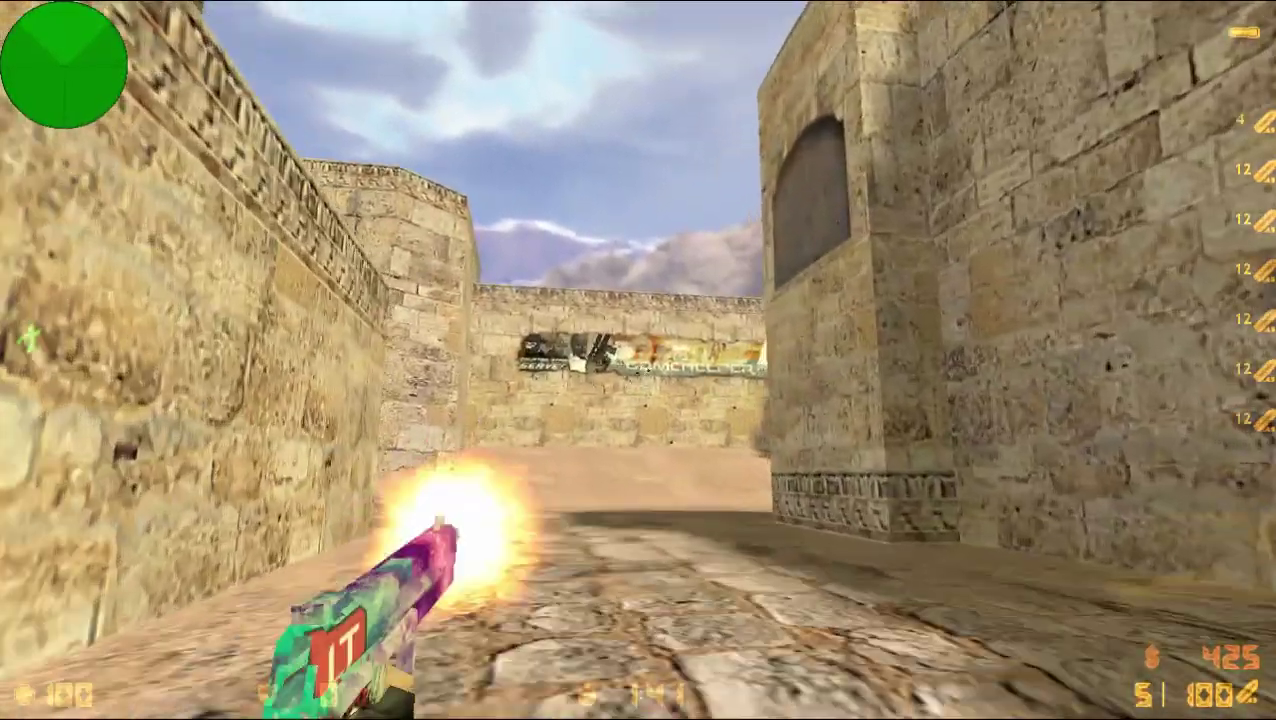
pyautogui.click(638, 360)
pyautogui.press('r')
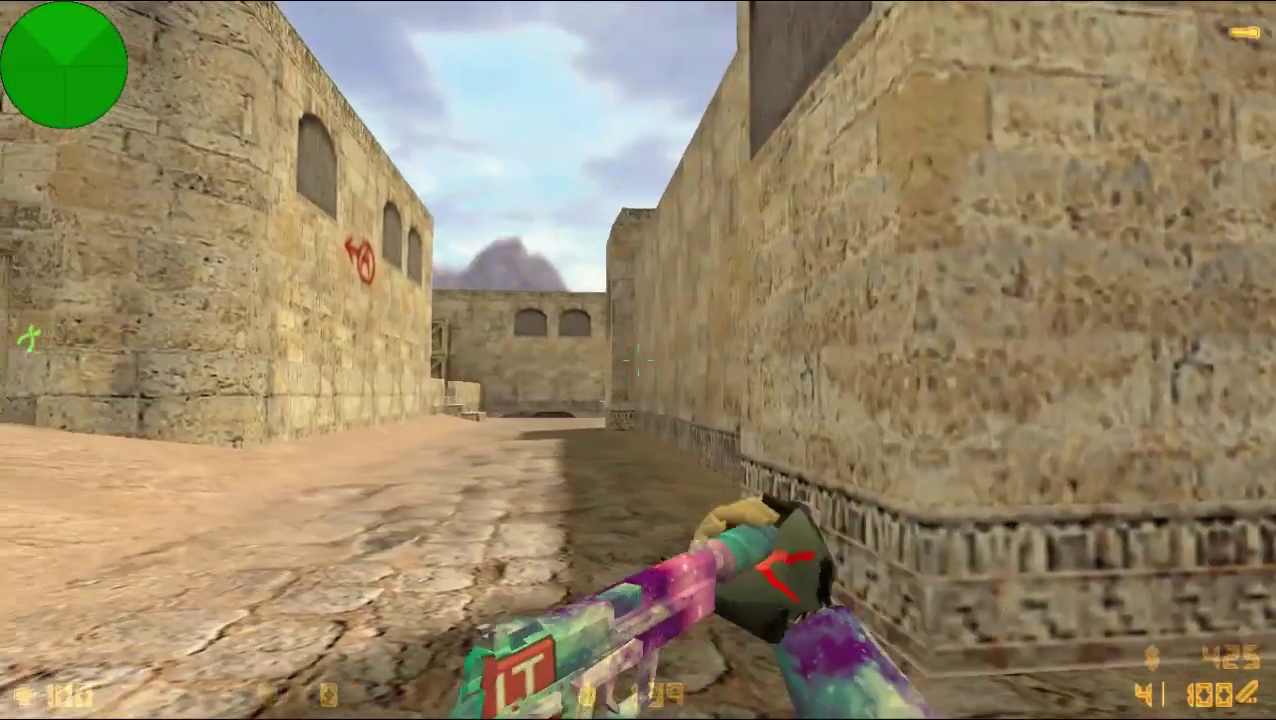
pyautogui.press('a')
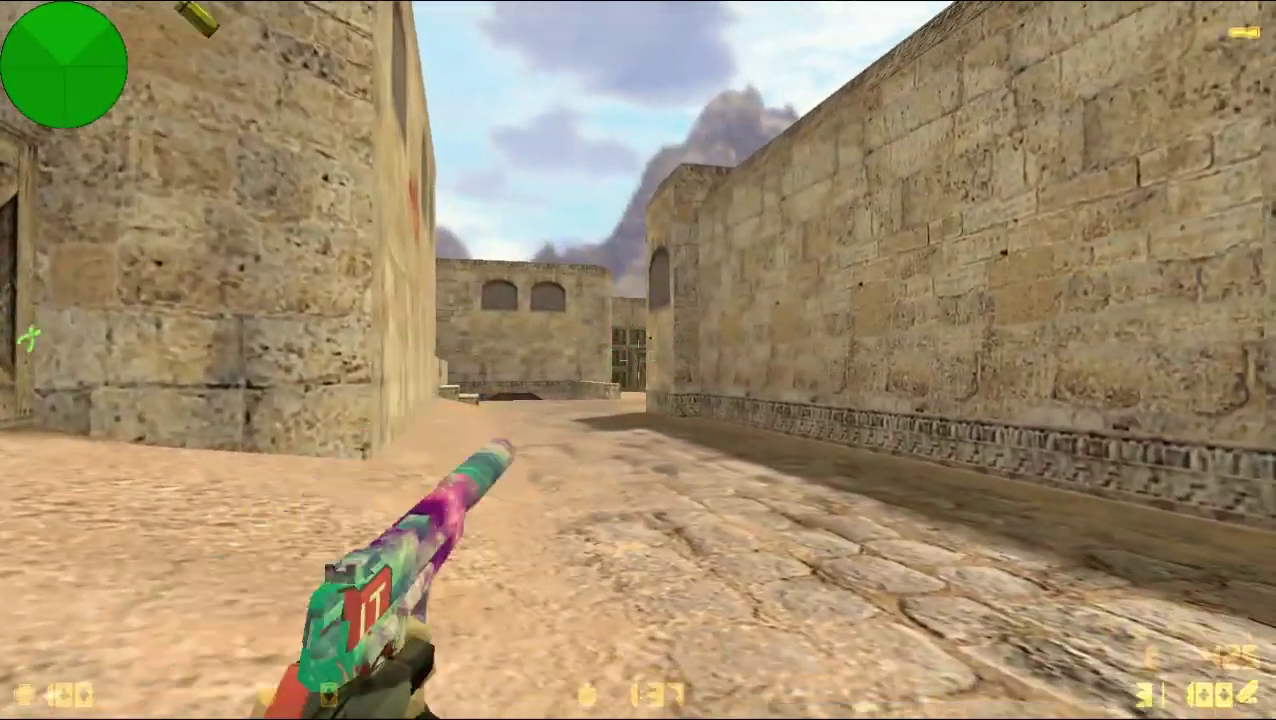
pyautogui.click(638, 360)
pyautogui.rightClick(638, 360)
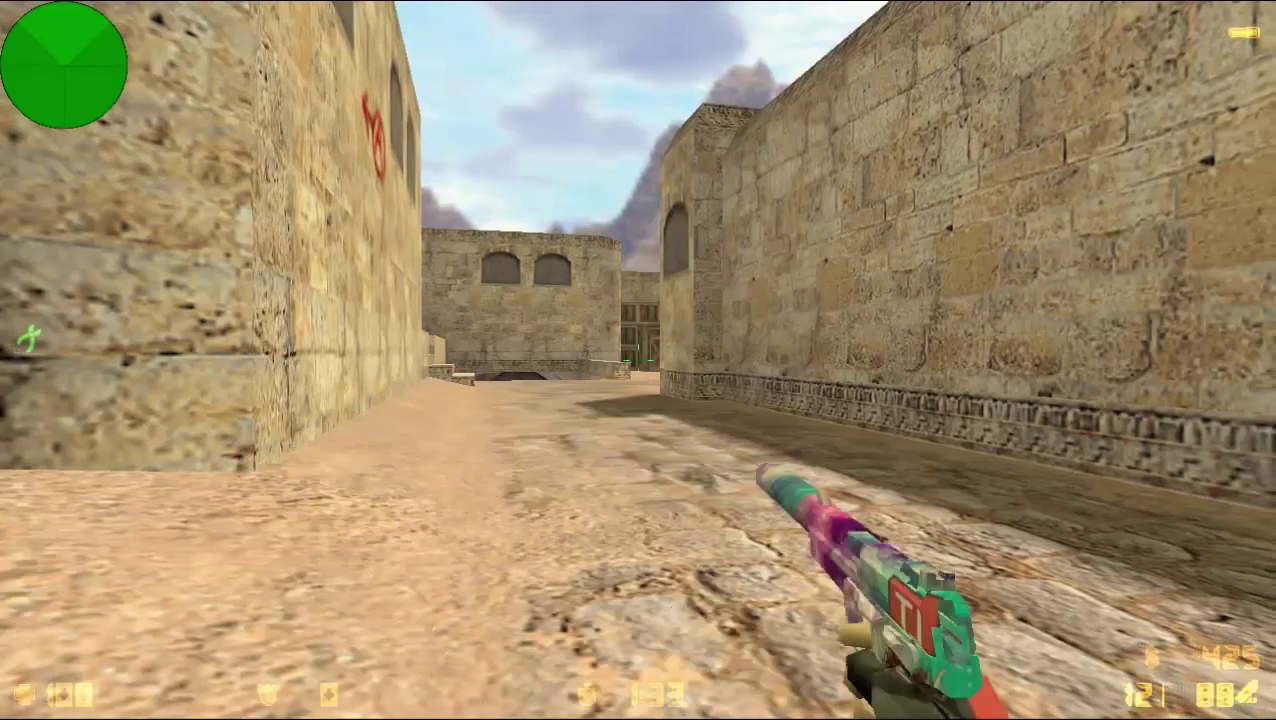
# - Set cl_righthand to 1 in the game console and return to the match
pyautogui.press('`')
pyautogui.write('cl_')
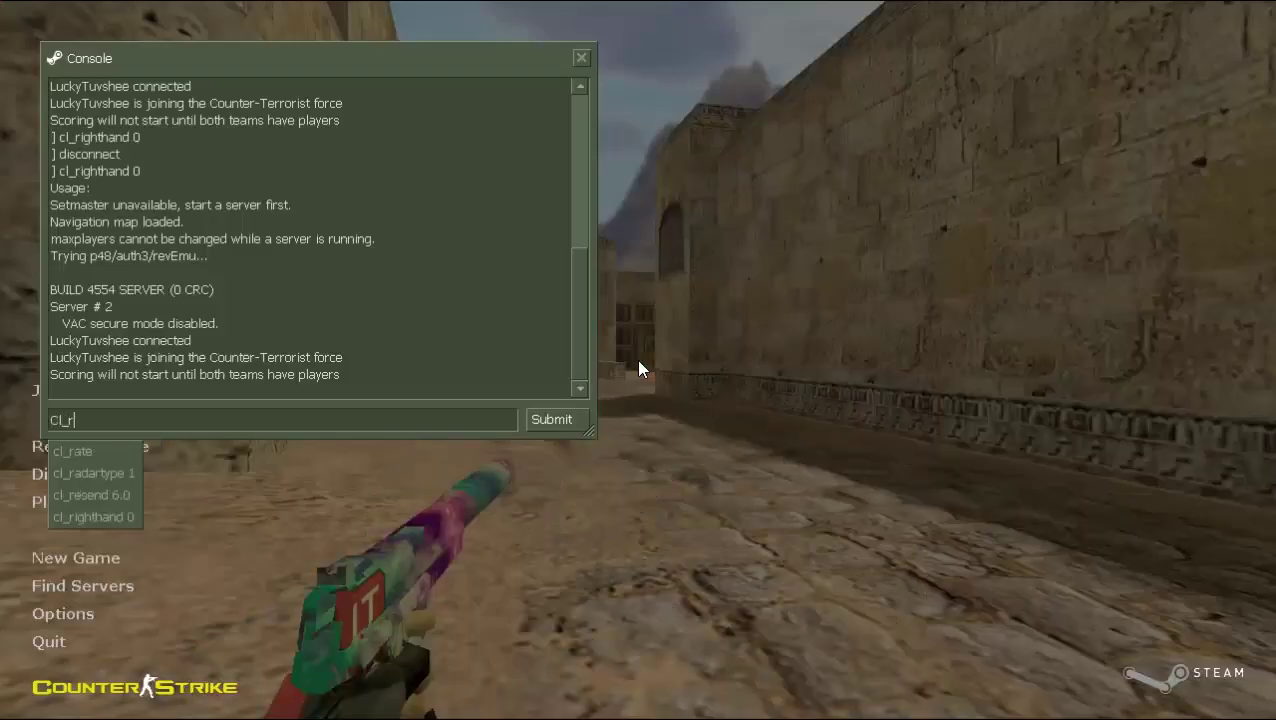
pyautogui.write('righthand 1')
pyautogui.press('Return')
pyautogui.press('`')
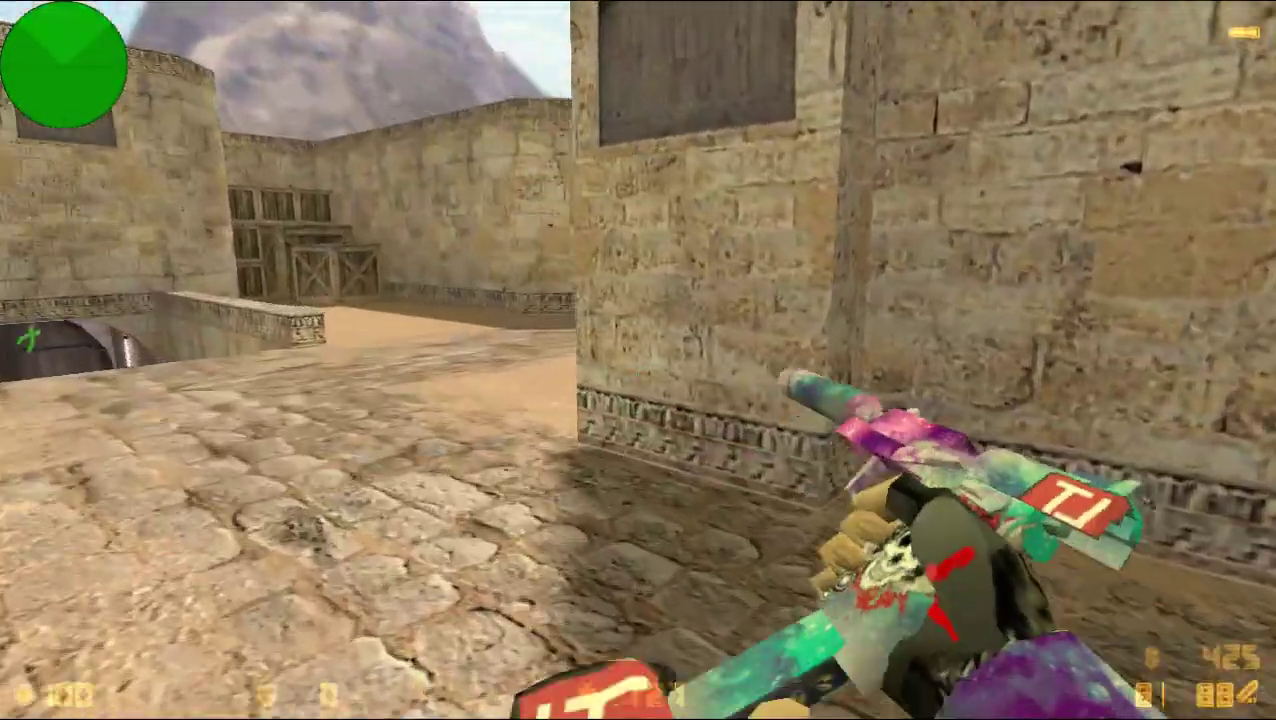
# - Drop the USP on the ground and pick it up again twice to examine its retextured world model
pyautogui.press('g')
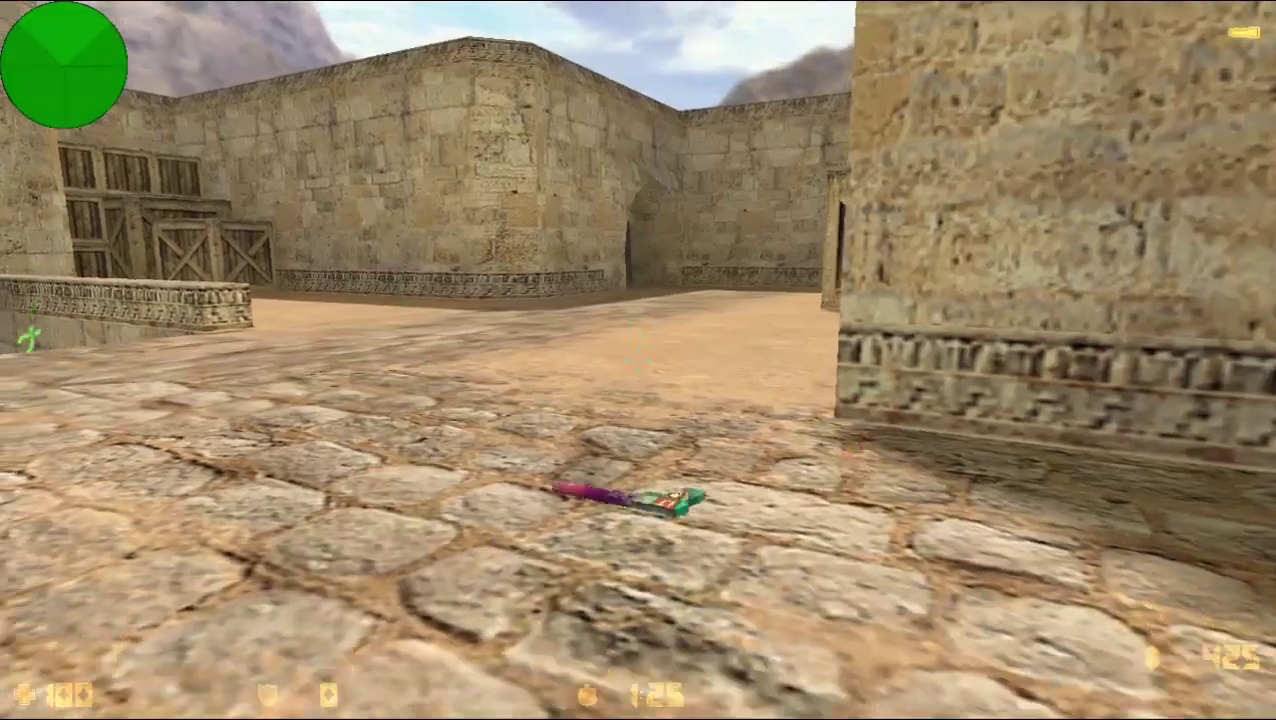
pyautogui.press('w')
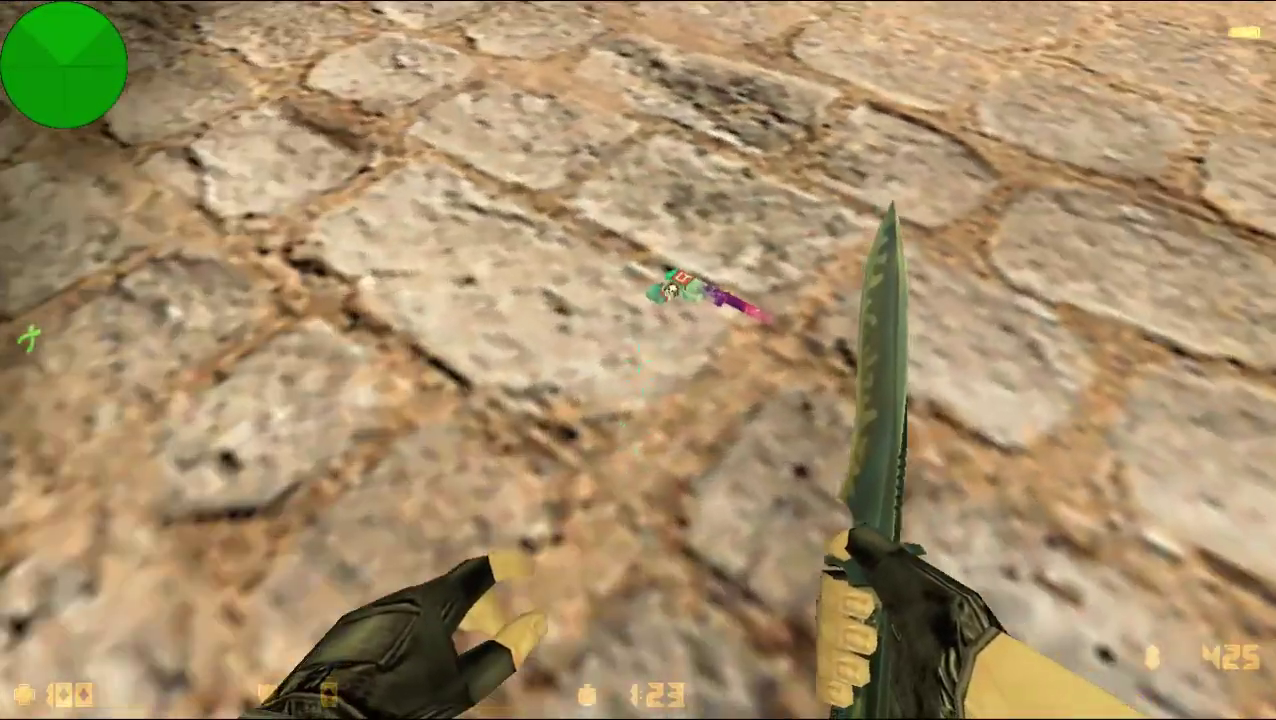
pyautogui.press('g')
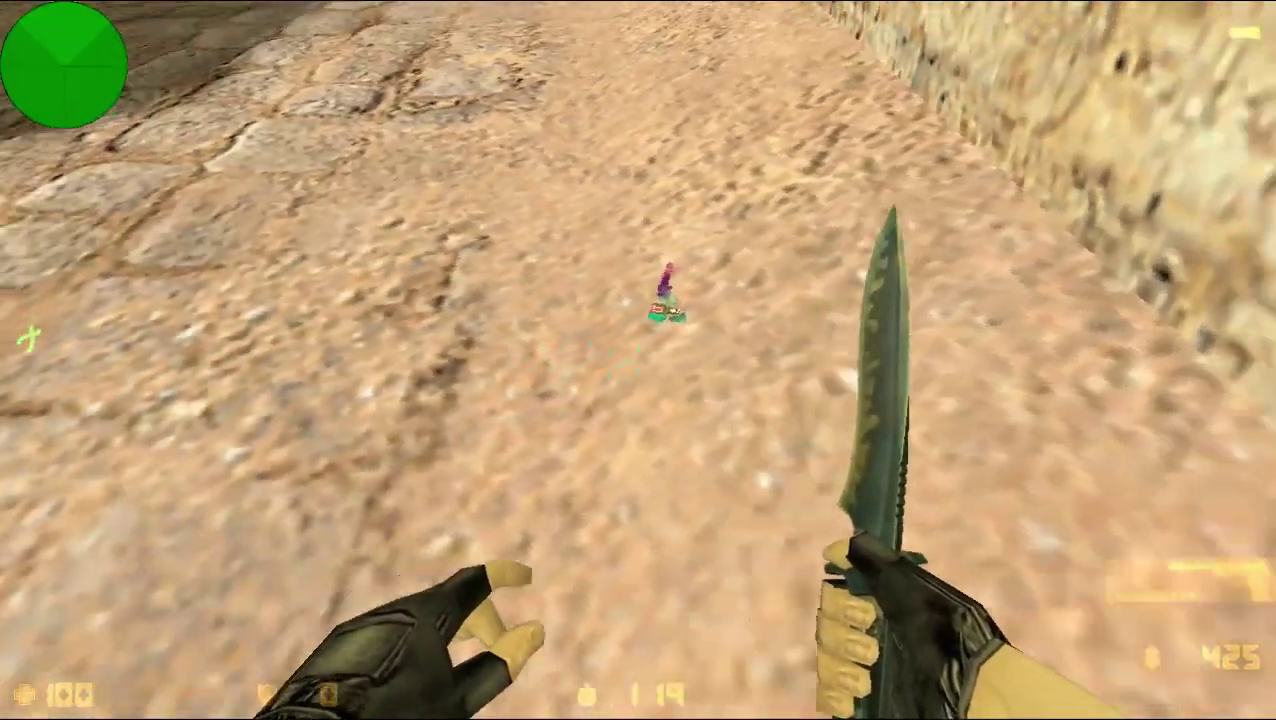
pyautogui.press('w')
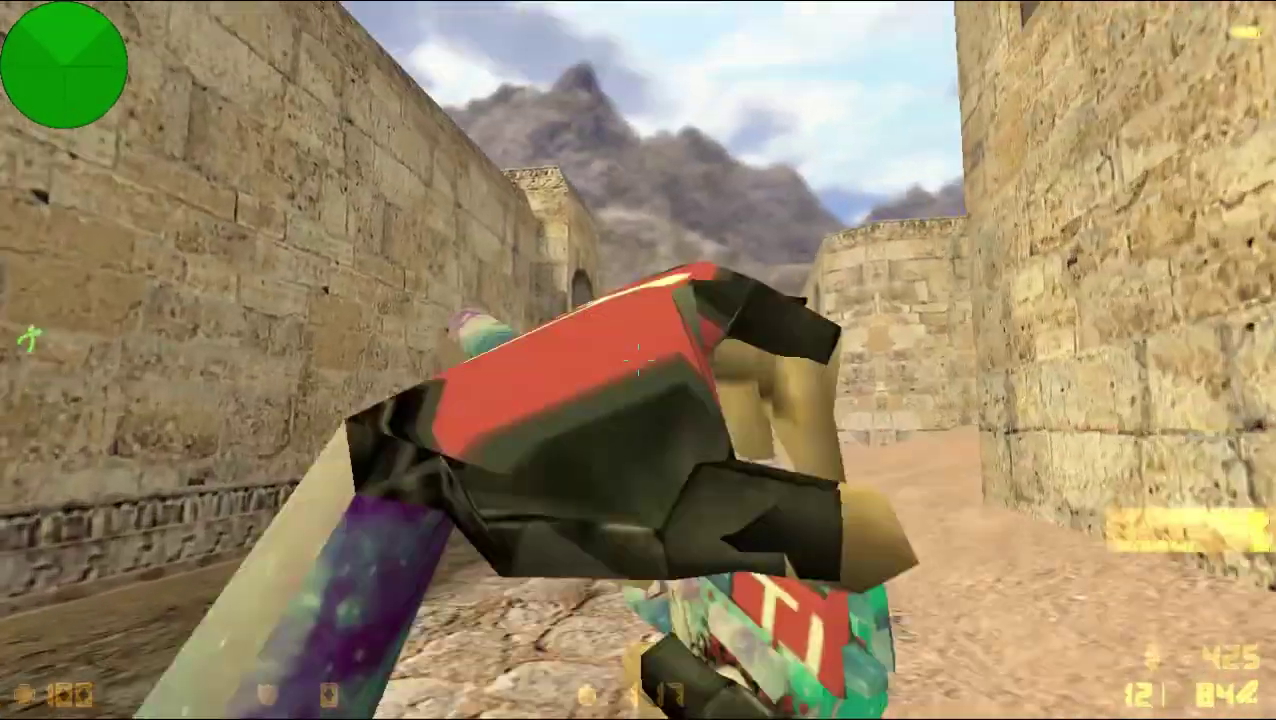
# - Fire the USP while it is held in the right hand to check its texture in use
pyautogui.click(638, 360)
pyautogui.click(638, 360)
pyautogui.press('f')
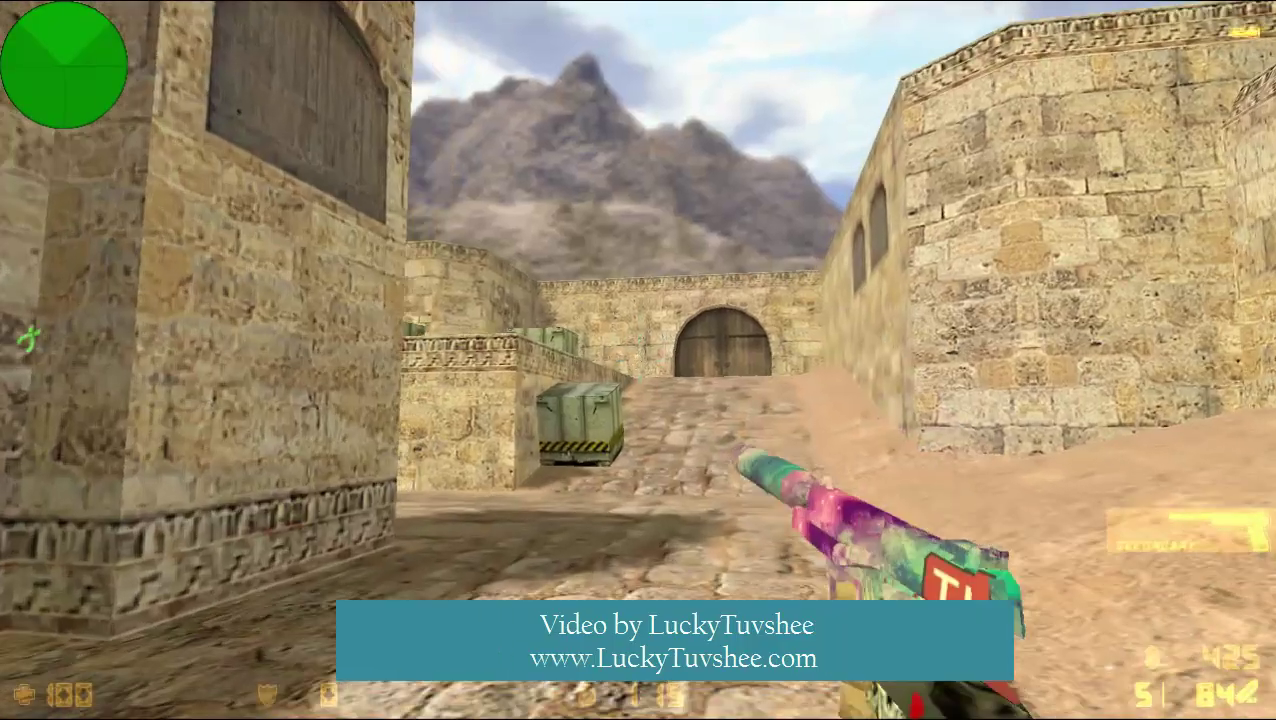
# - Set cl_righthand to 0 in the game console, close it and move on through the map
pyautogui.press('`')
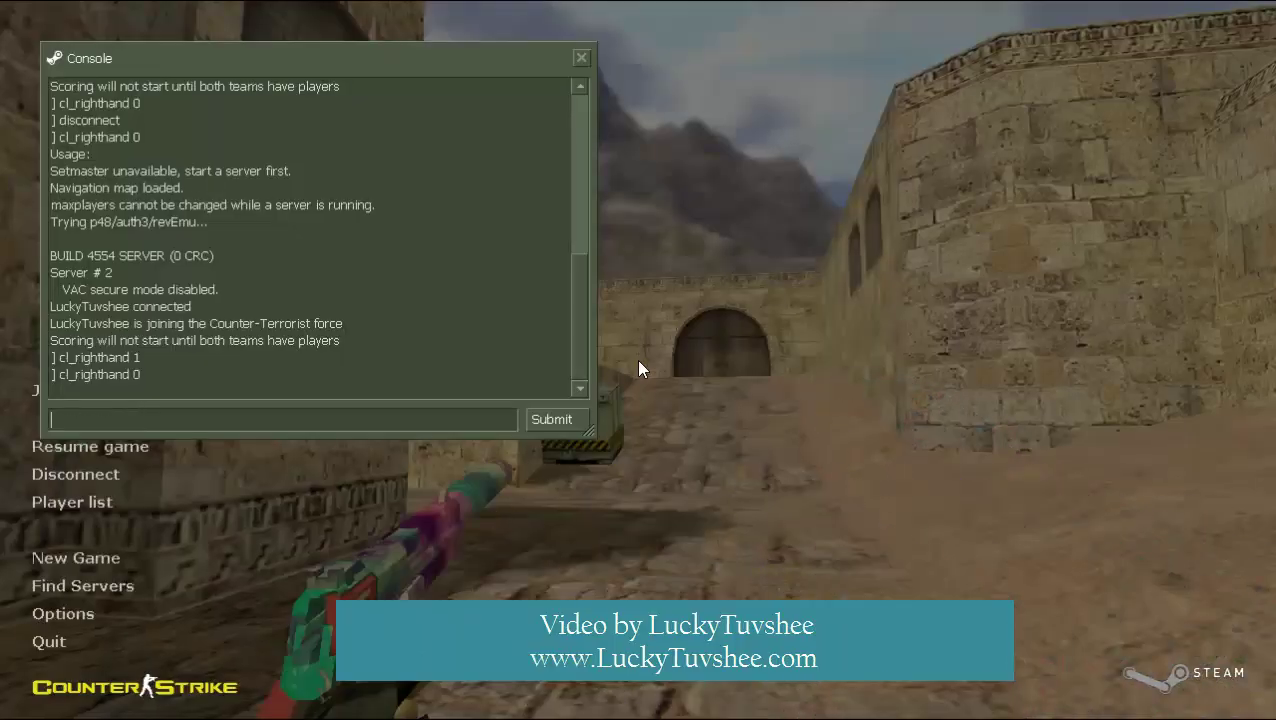
pyautogui.press('Escape')
pyautogui.press('w')
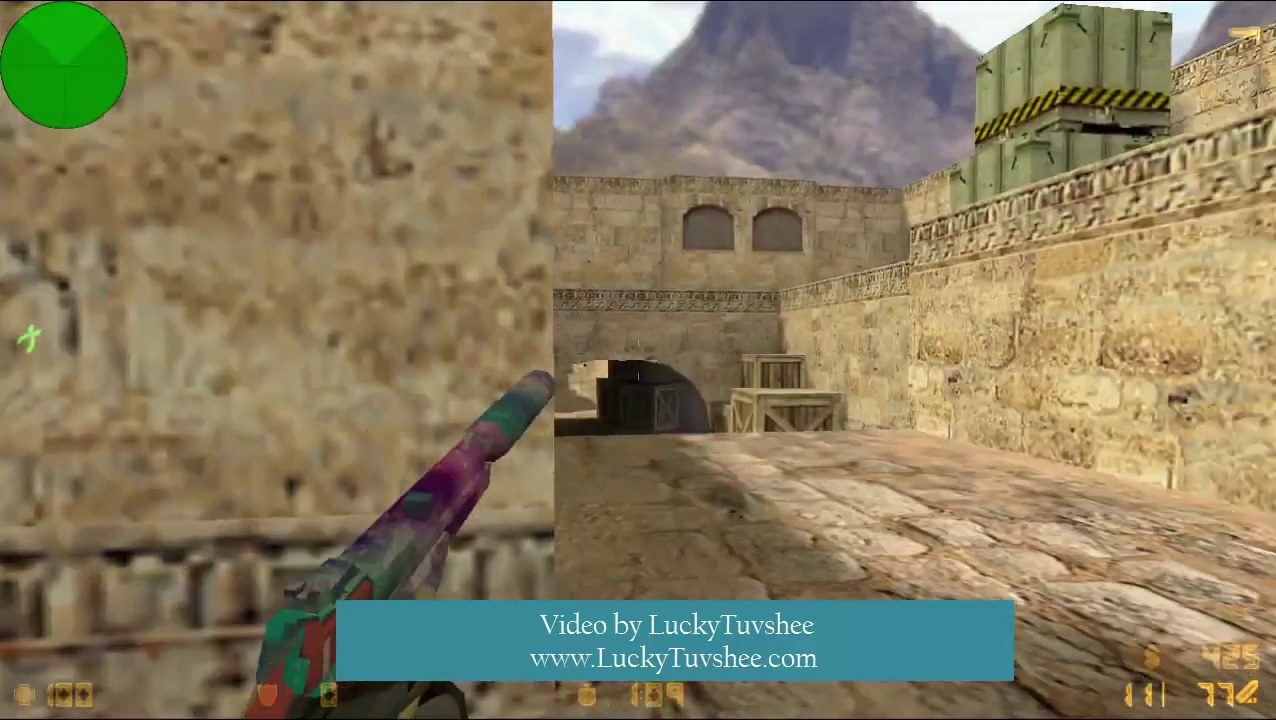
pyautogui.press('d')
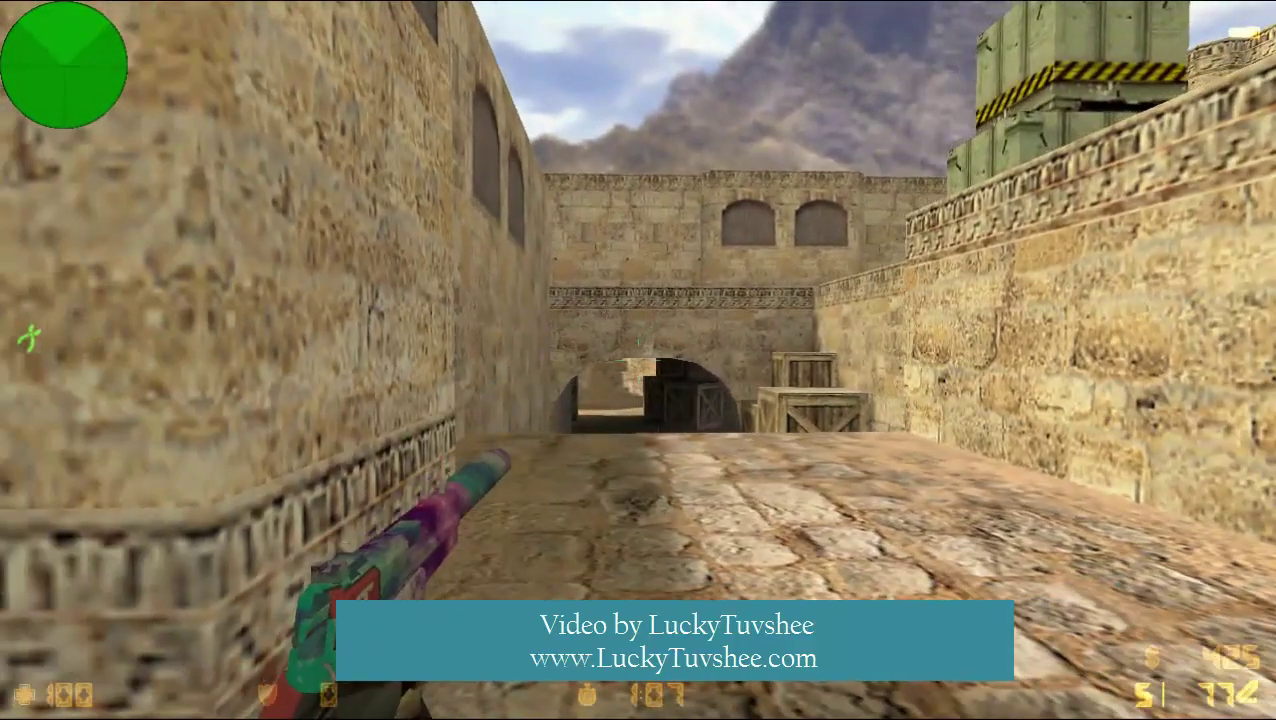